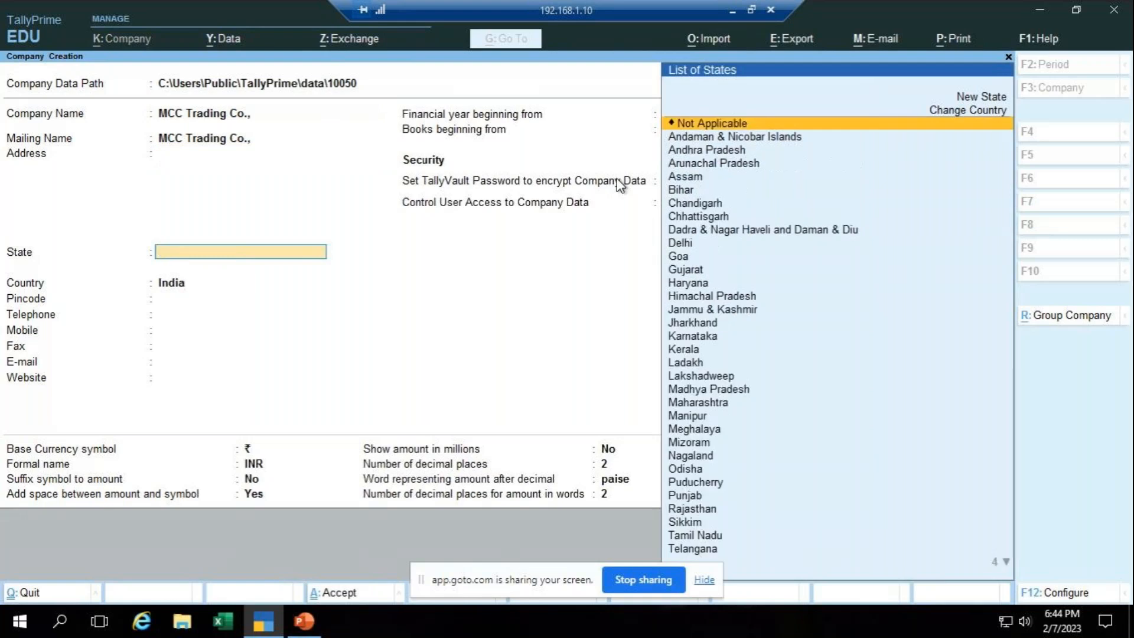
- Select Karnataka as the state for MCC Trading Co., and save the new company with the remaining default settings
key(Return)
text(A)
key(BackSpace)
key(ctrl)
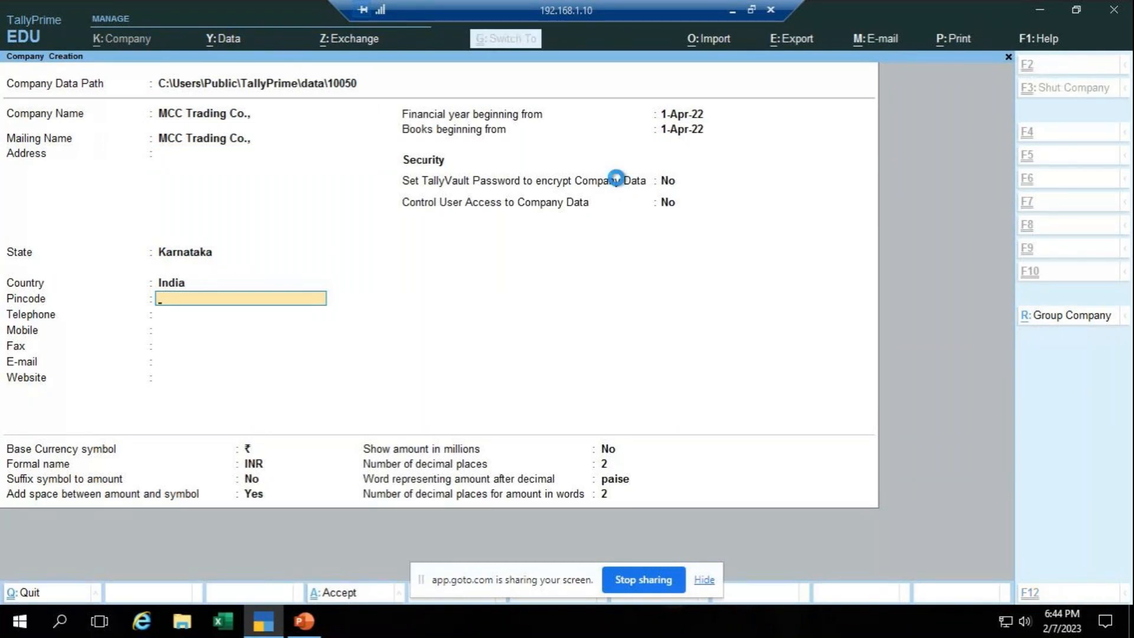
key(ctrl+a)
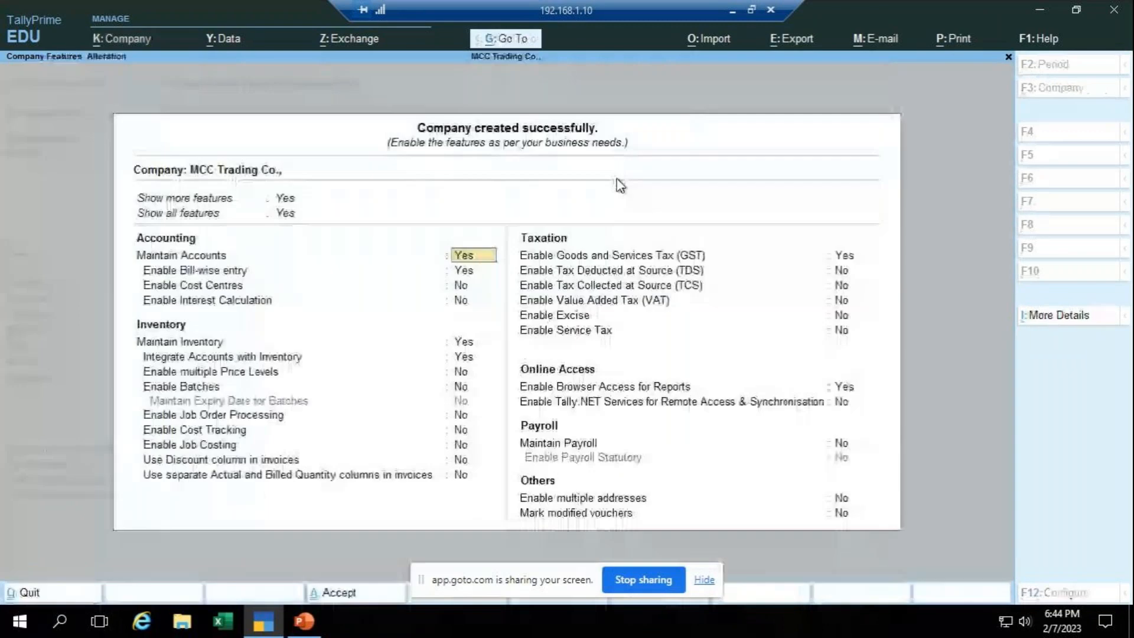
- Disable Goods and Services Tax (GST) in the company features and save the feature settings
click(843, 257)
key(Return)
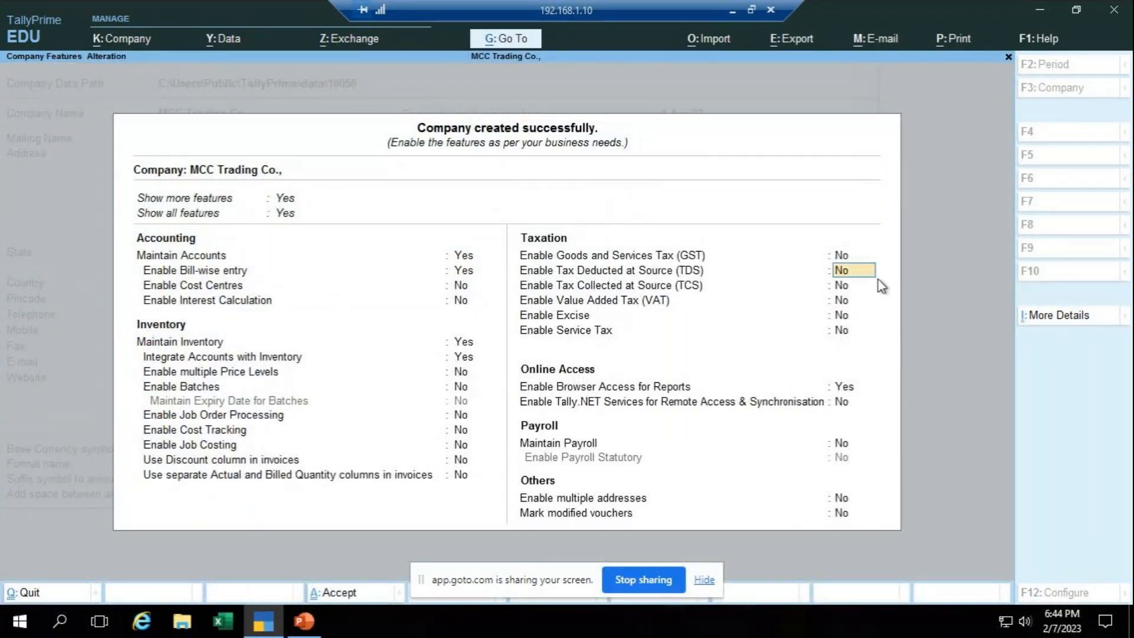
key(ctrl+a)
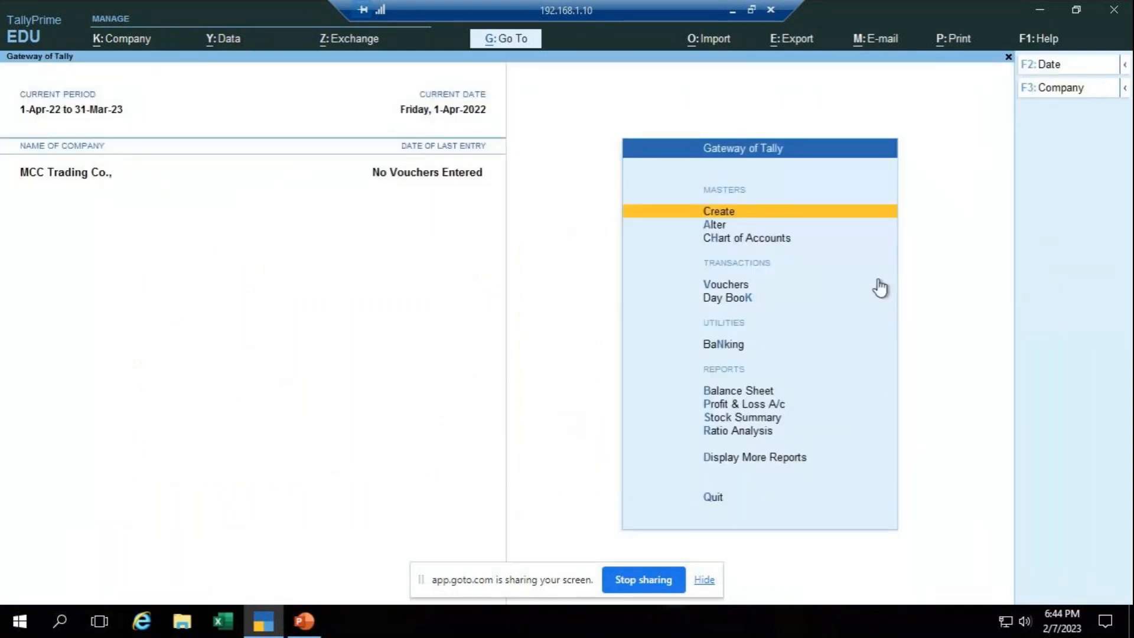
- Open voucher entry and change the payment voucher's mode to Double Entry
key(Down)
key(Down)
key(Down)
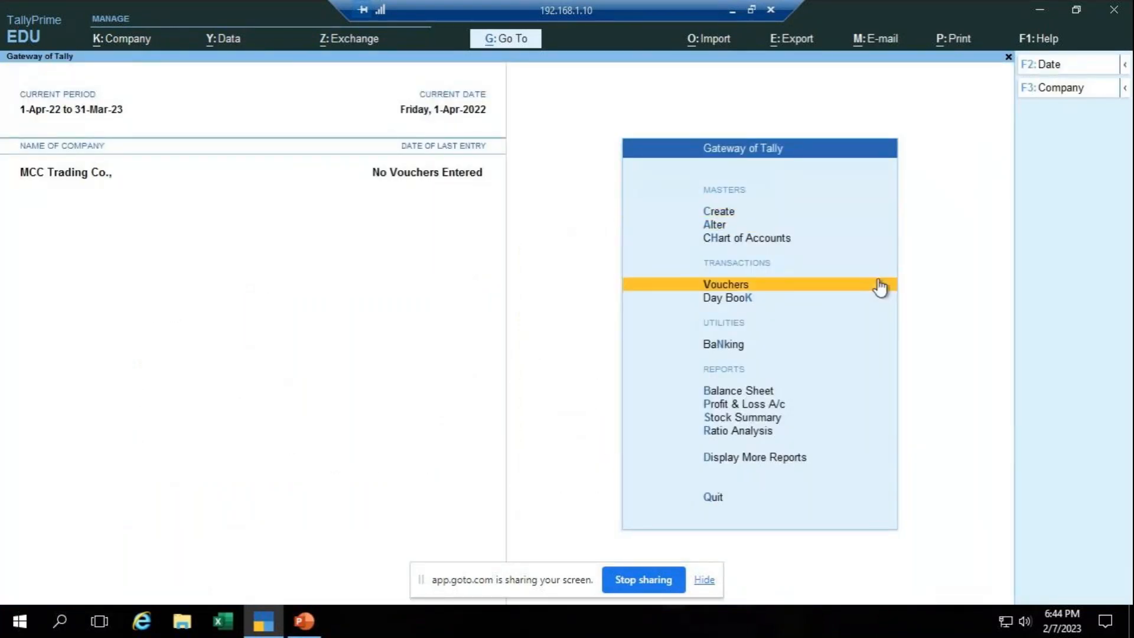
click(880, 287)
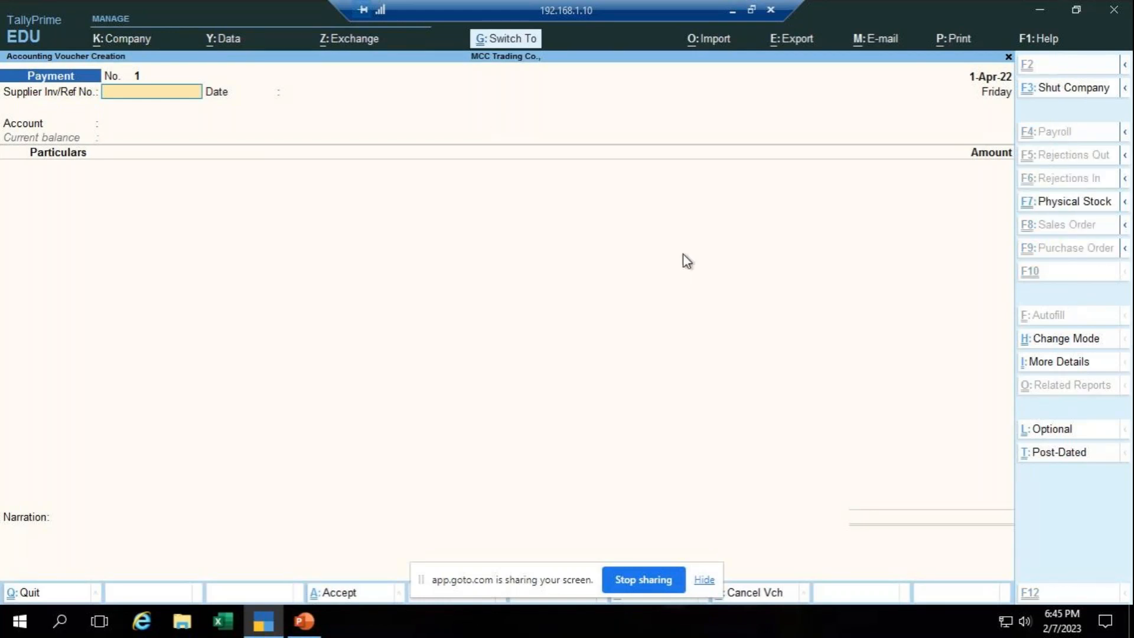
key(ctrl+h)
key(Up)
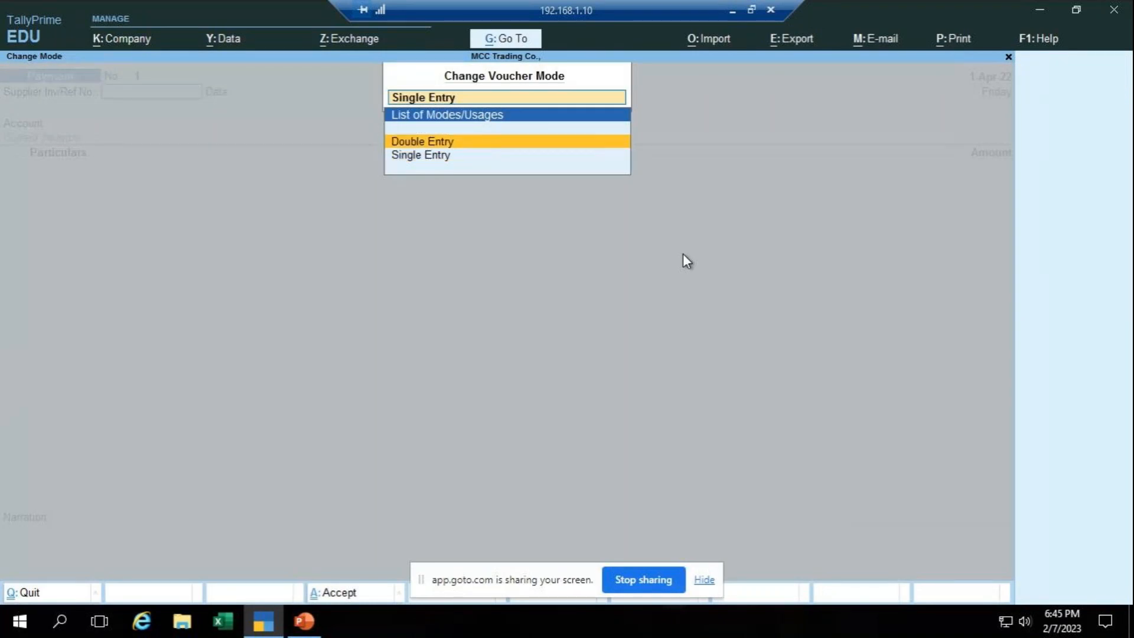
key(Return)
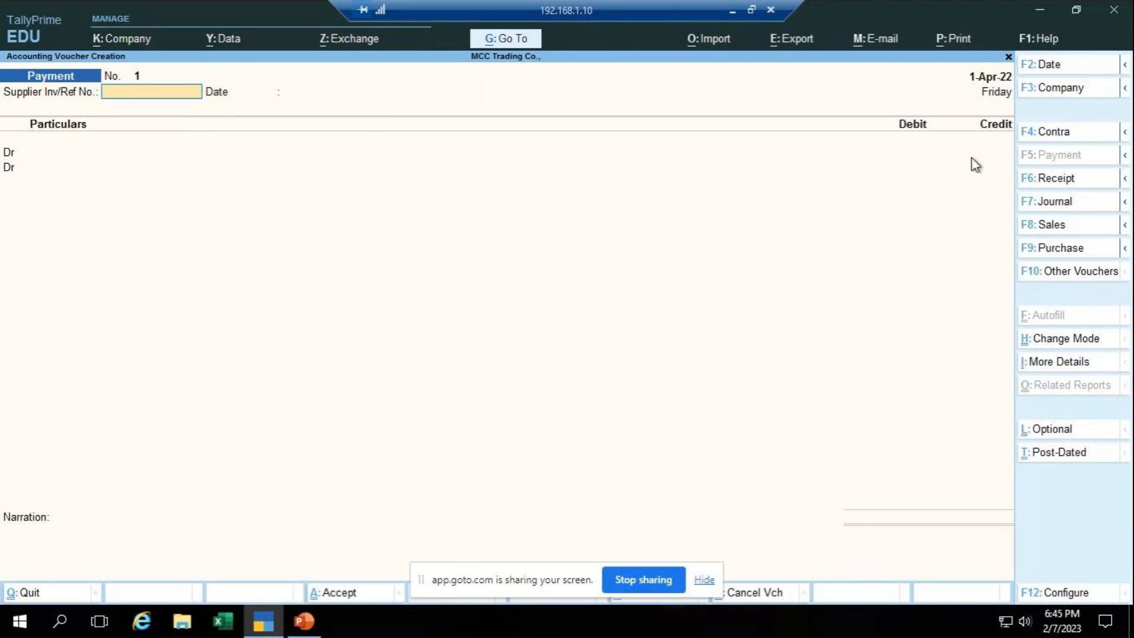
- Consult the payment exercise in PowerPoint, then date the payment voucher 1-May-22 with supplier reference number 101
key(alt+Tab)
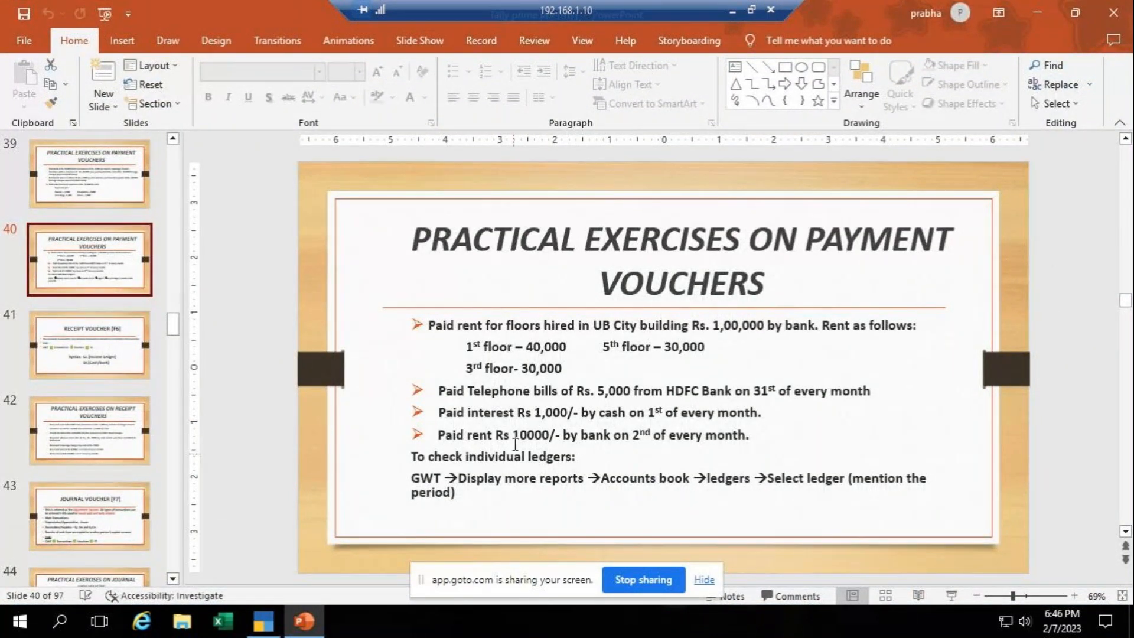
key(alt+Tab)
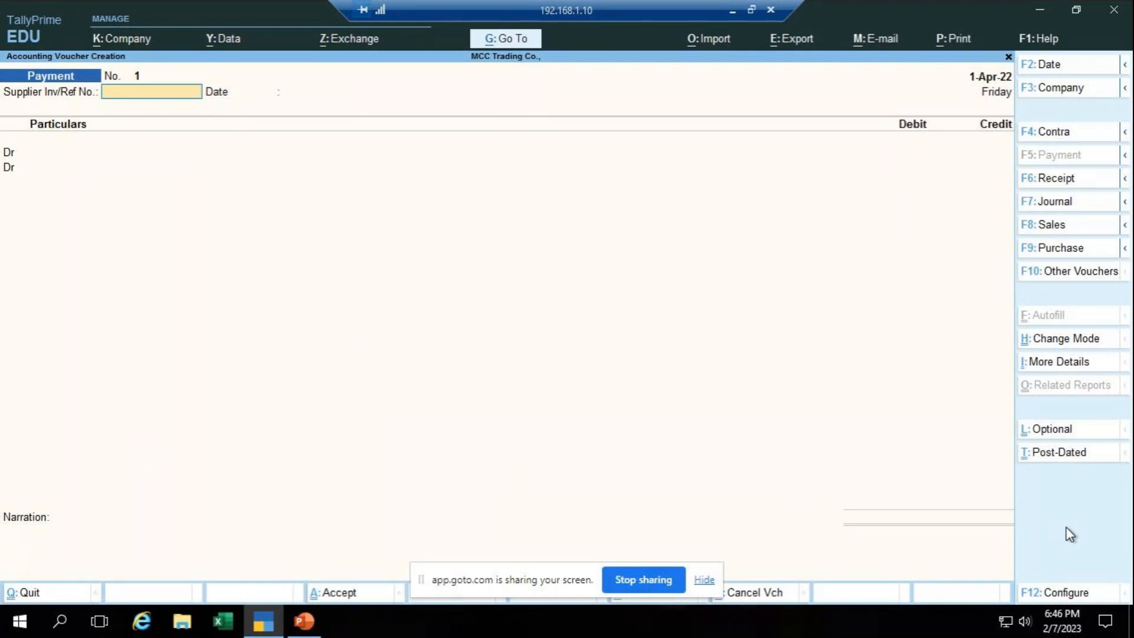
key(F2)
text(1.5)
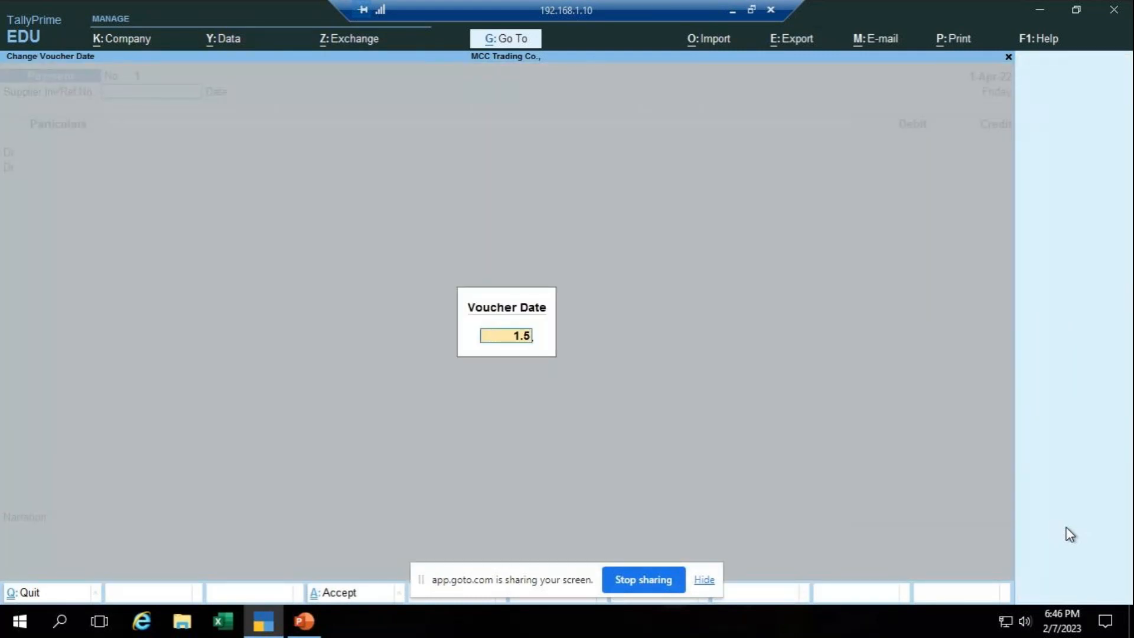
key(Return)
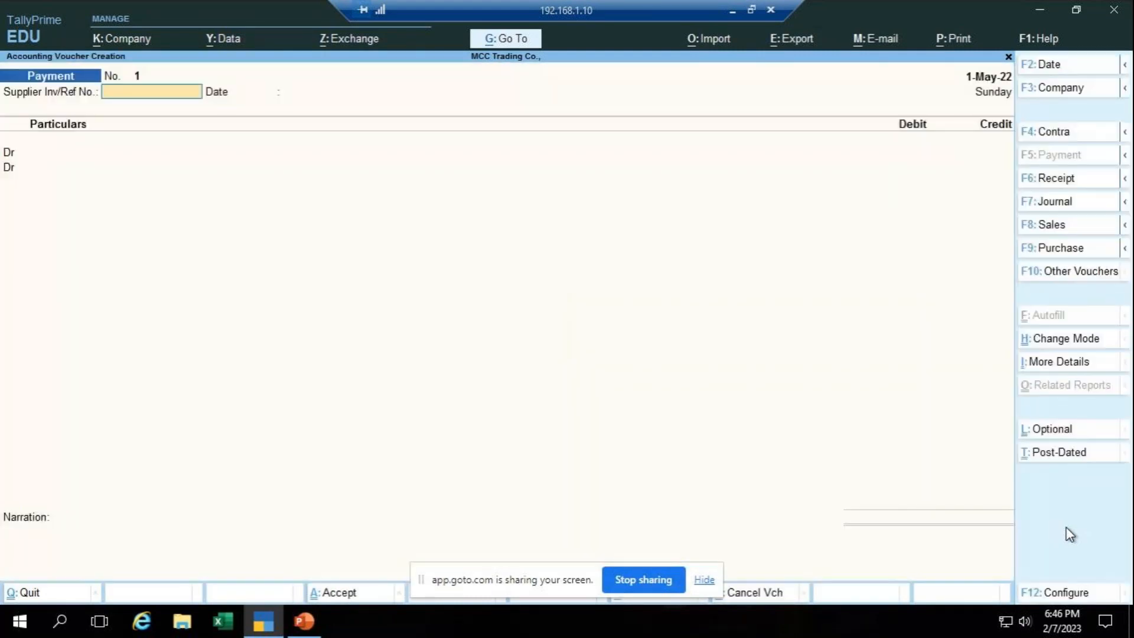
text(101)
key(Return)
key(Return)
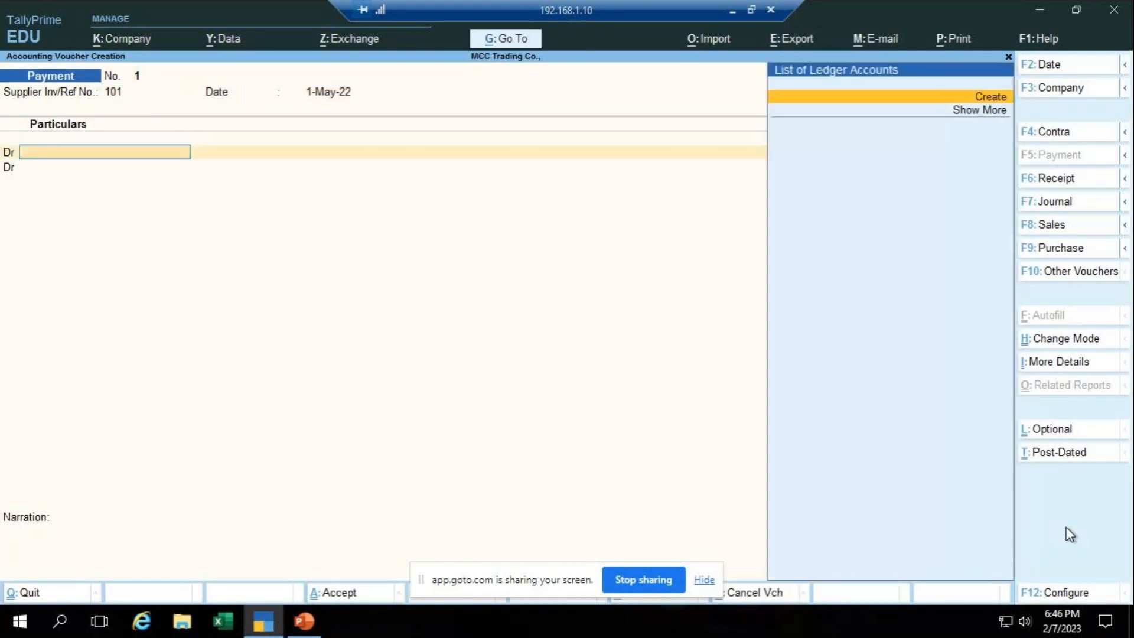
- Create a ledger named Interest Paid A.C under Indirect Expenses for the voucher's debit line
key(Return)
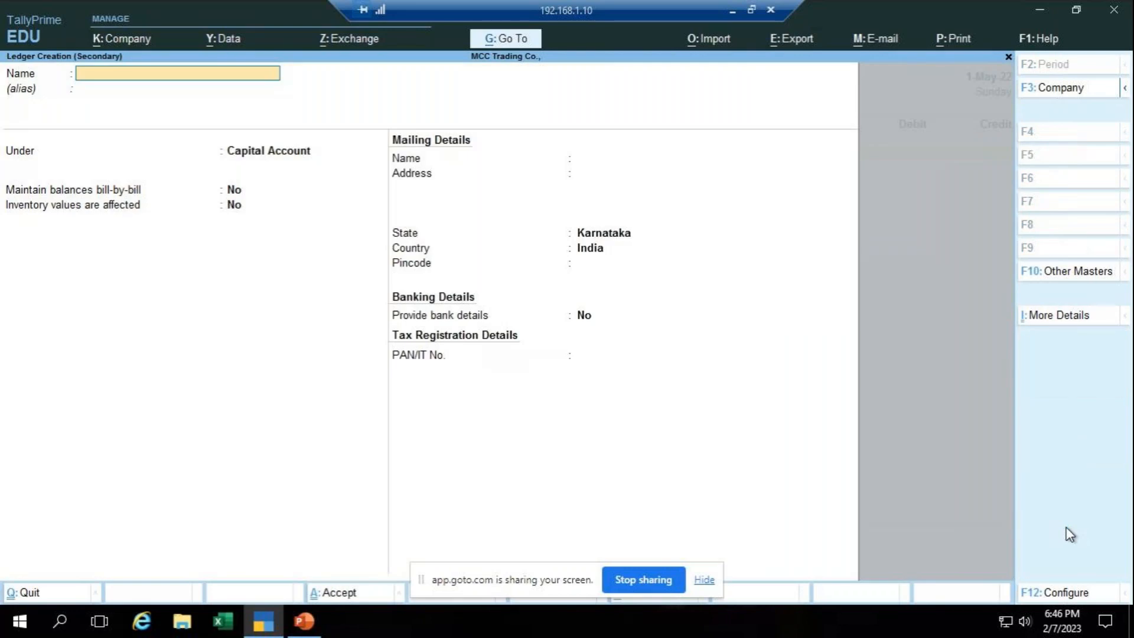
text(Interest Paid A.C)
key(Return)
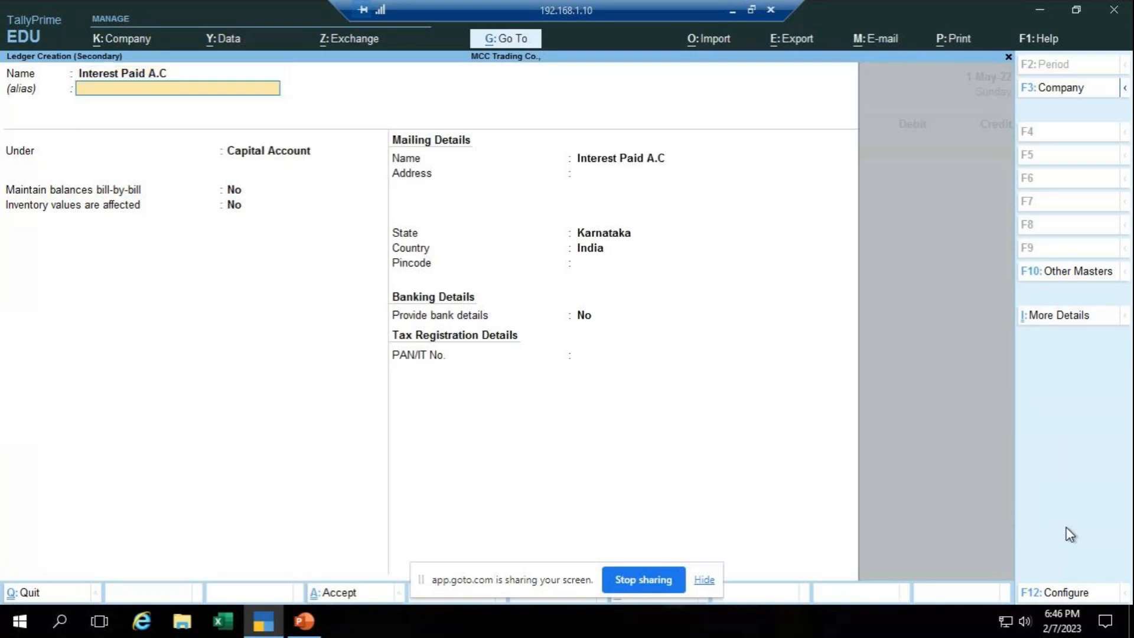
key(Return)
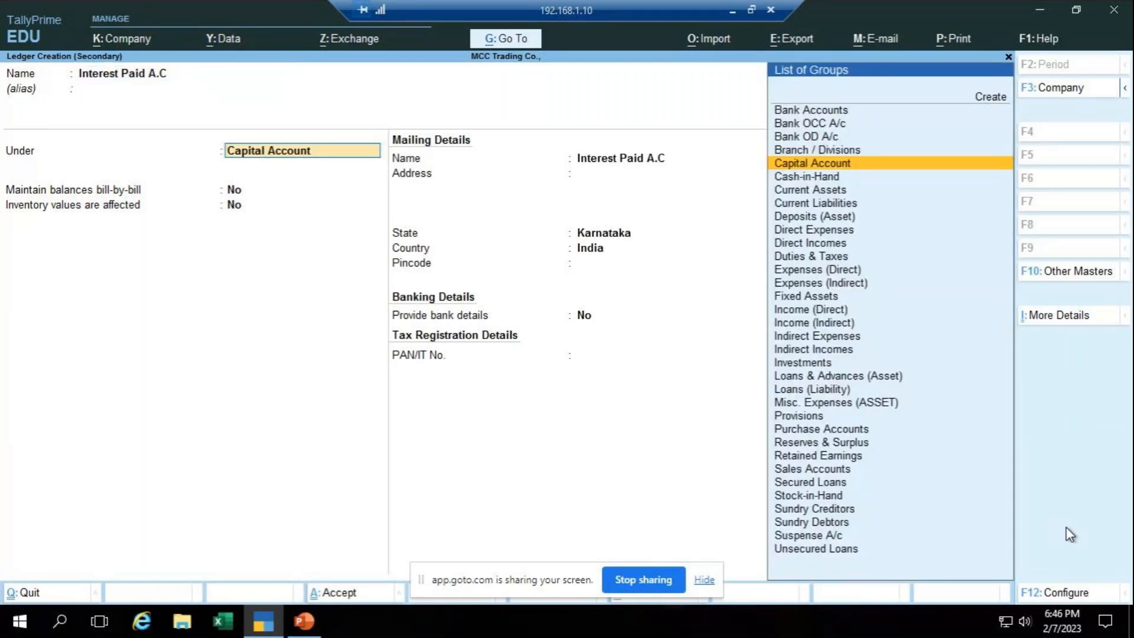
text(Ind)
key(Down)
key(Down)
key(Return)
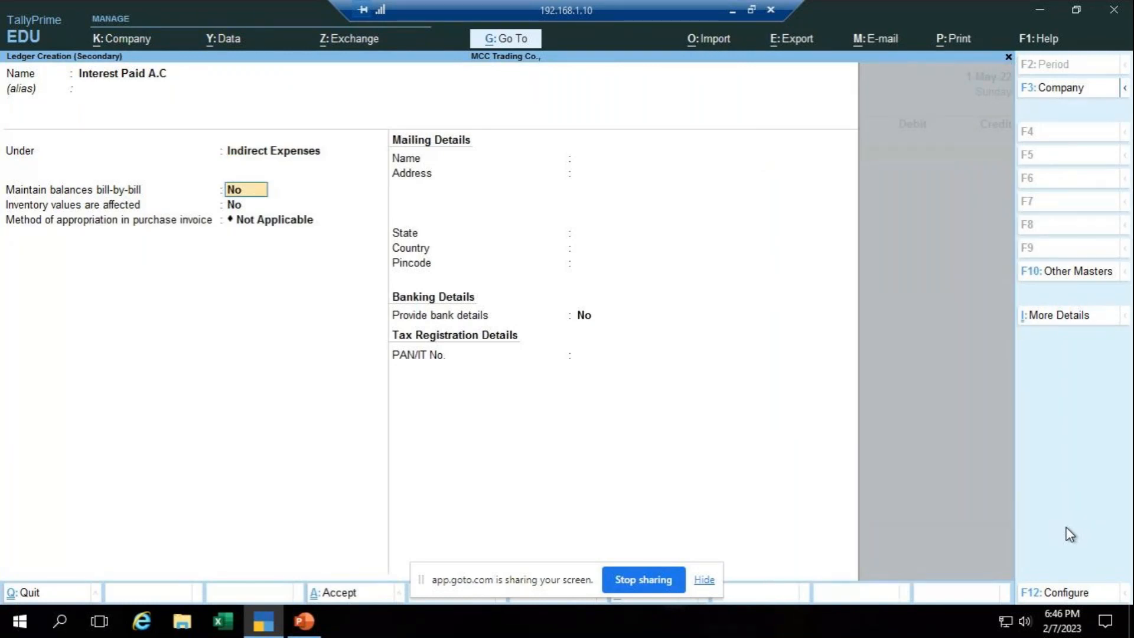
key(ctrl+a)
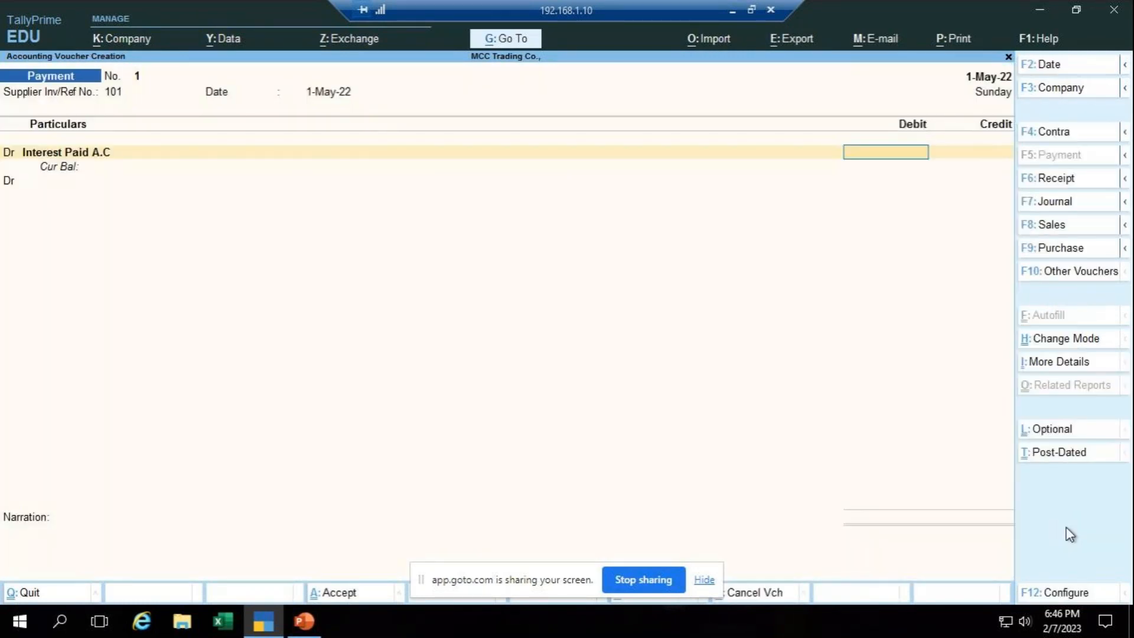
- Check the interest amount in the PowerPoint exercise, then debit Interest Paid A.C with 1,000 and credit Cash
key(alt+Tab)
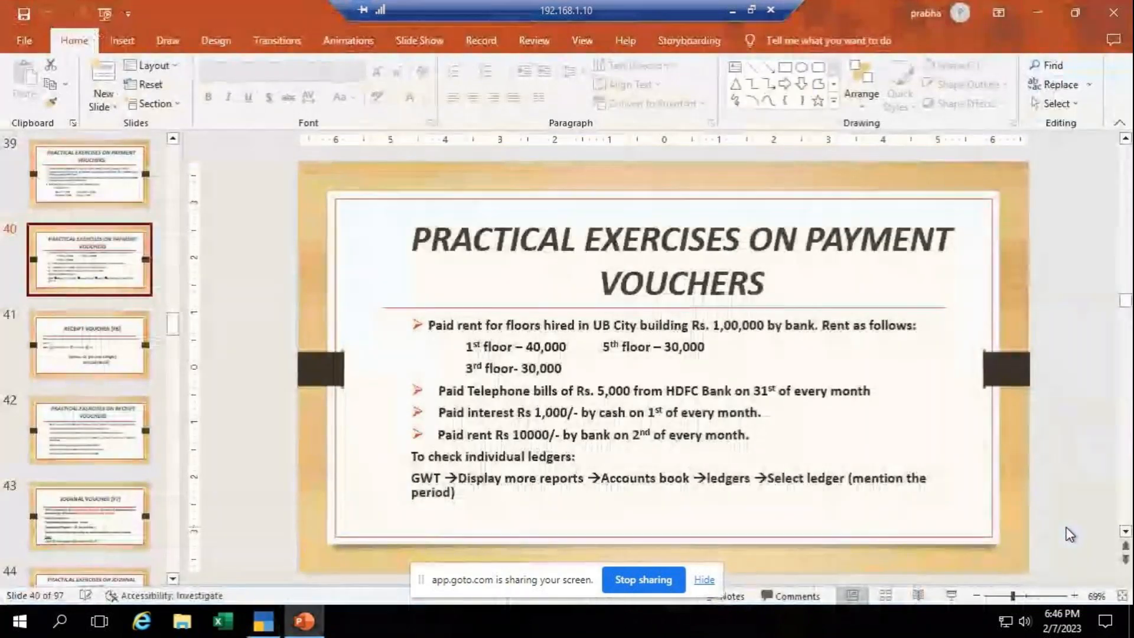
key(alt+Tab)
text(1000)
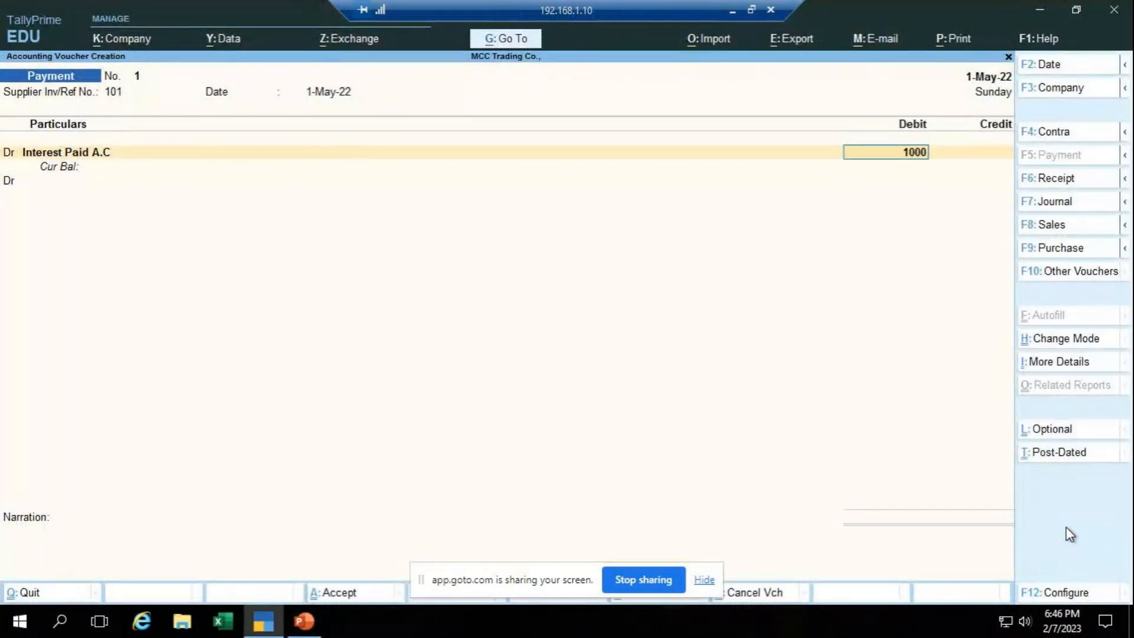
key(Return)
key(c)
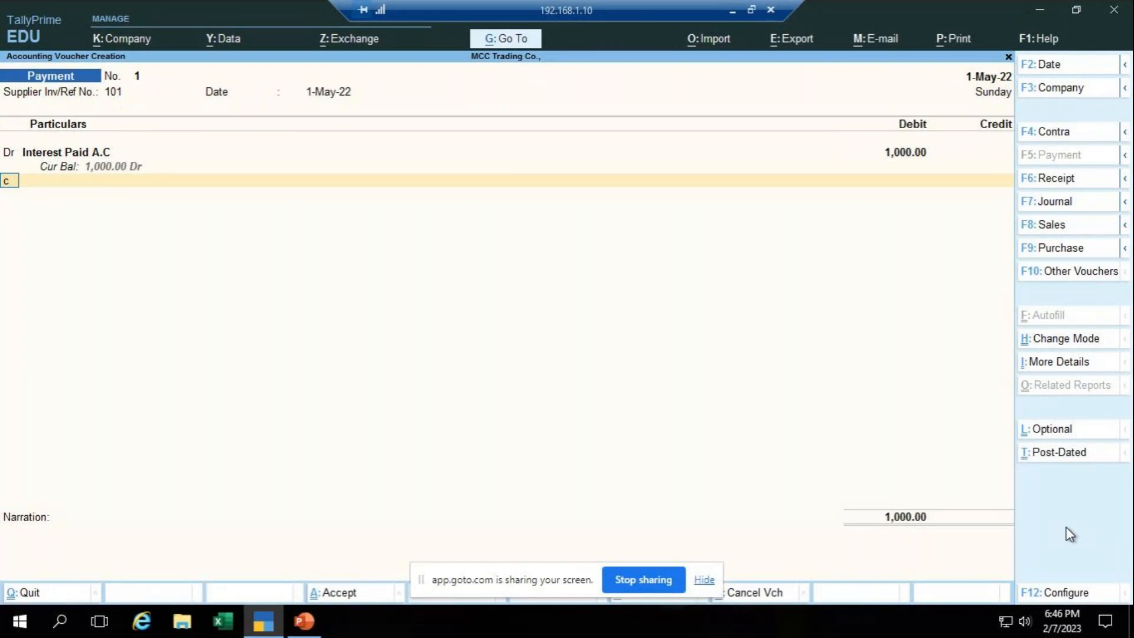
key(Return)
key(Return)
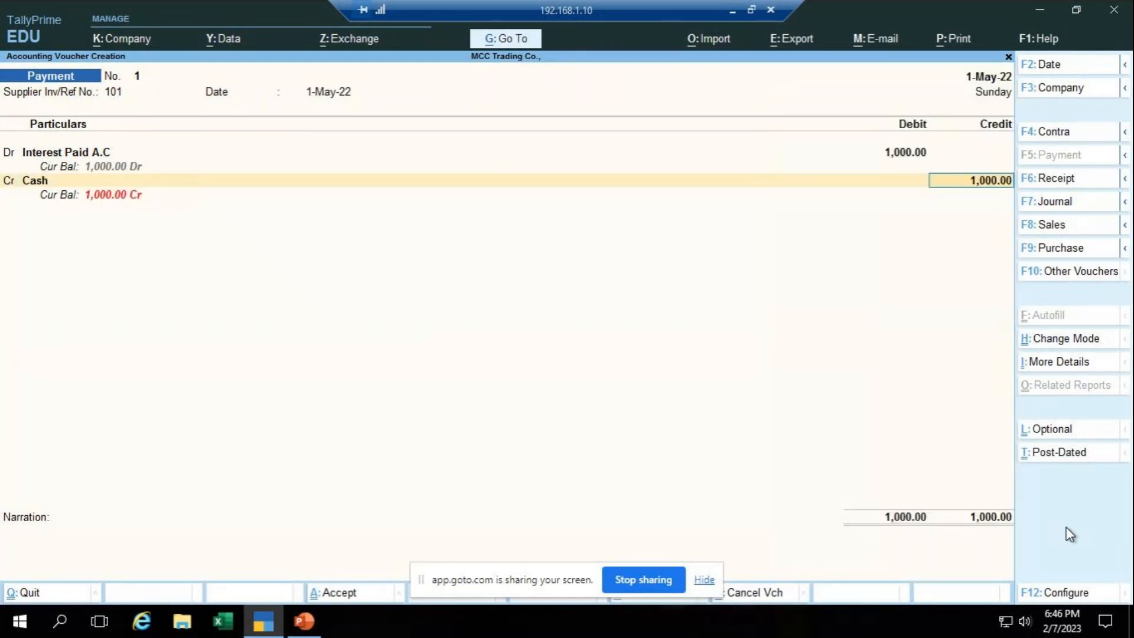
- Alter the Cash ledger from the voucher's credit line to give it a debit opening balance
key(BackSpace)
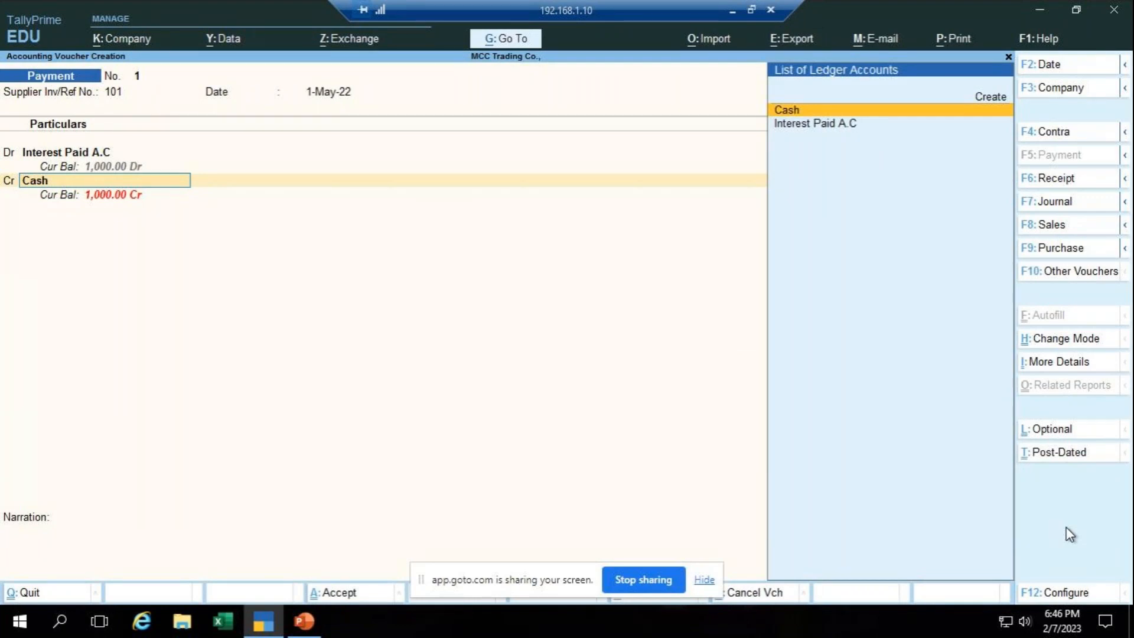
key(ctrl+Return)
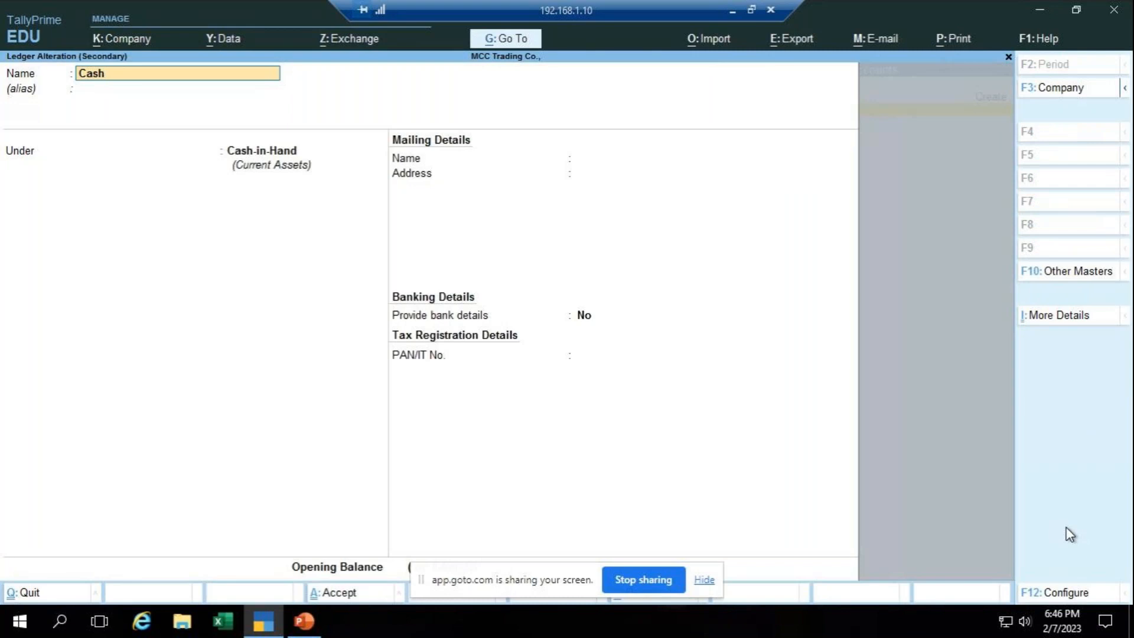
key(Return)
key(Return)
key(Return)
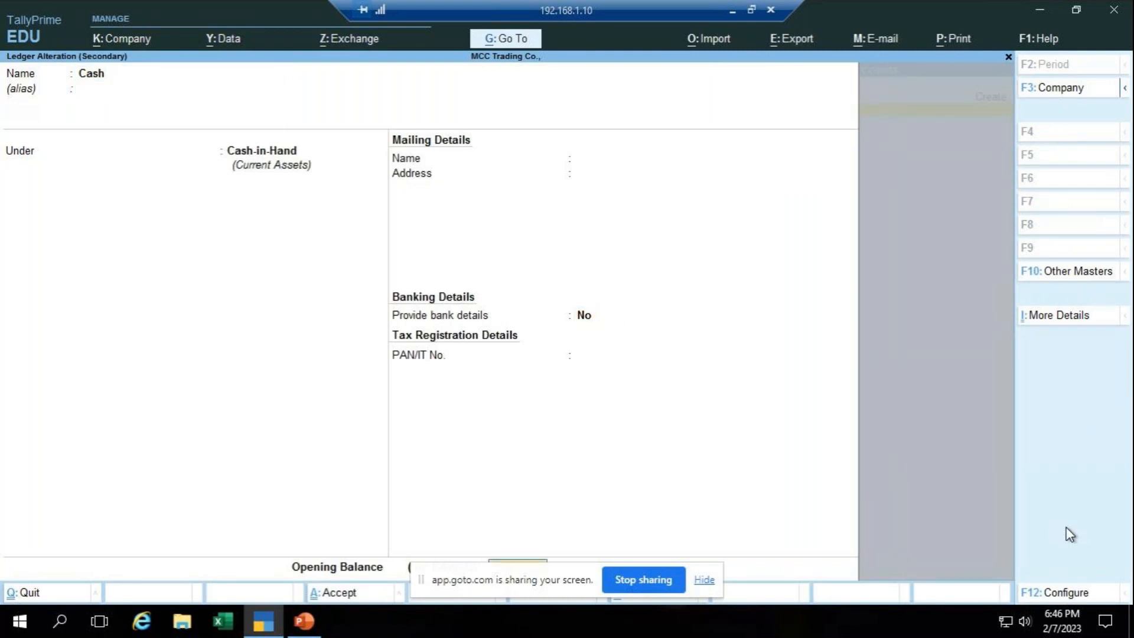
key(Return)
key(Return)
key(Return)
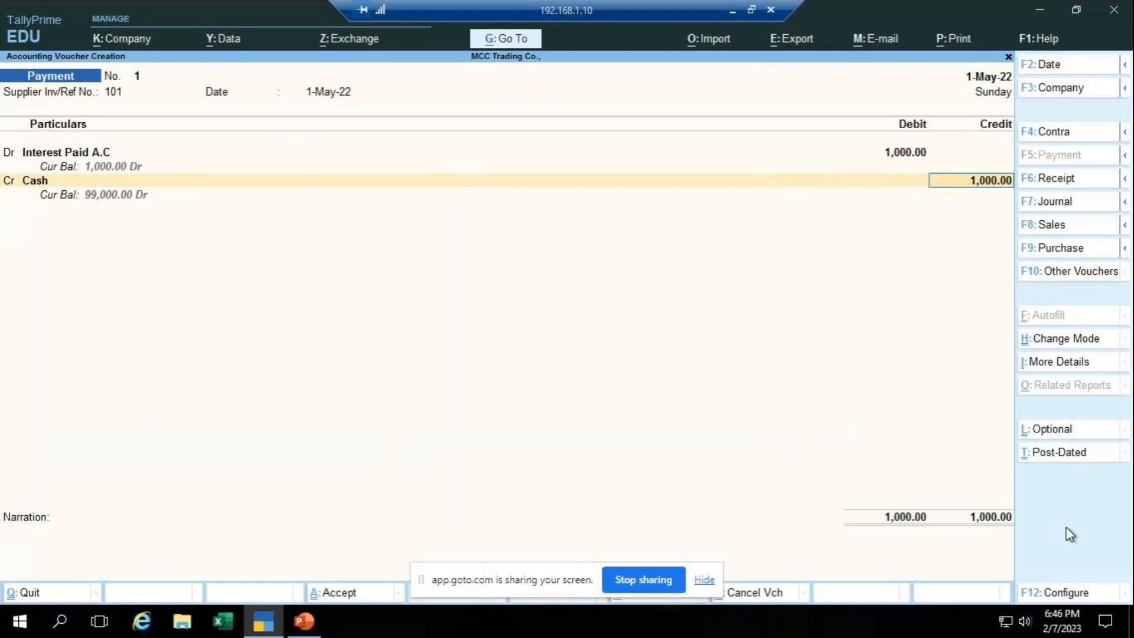
- Accept the 1,000 cash credit, add the narration "being iterest paid for the month of May" and save the payment voucher
key(Return)
text(being iterest ap)
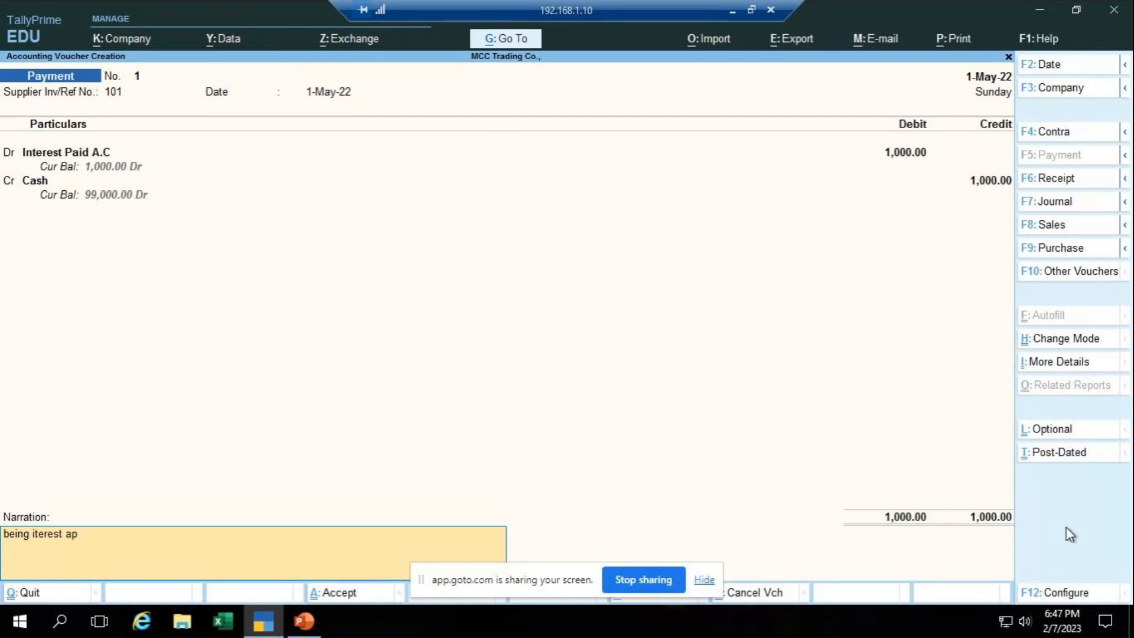
key(BackSpace)
key(BackSpace)
text(paid for the month of May)
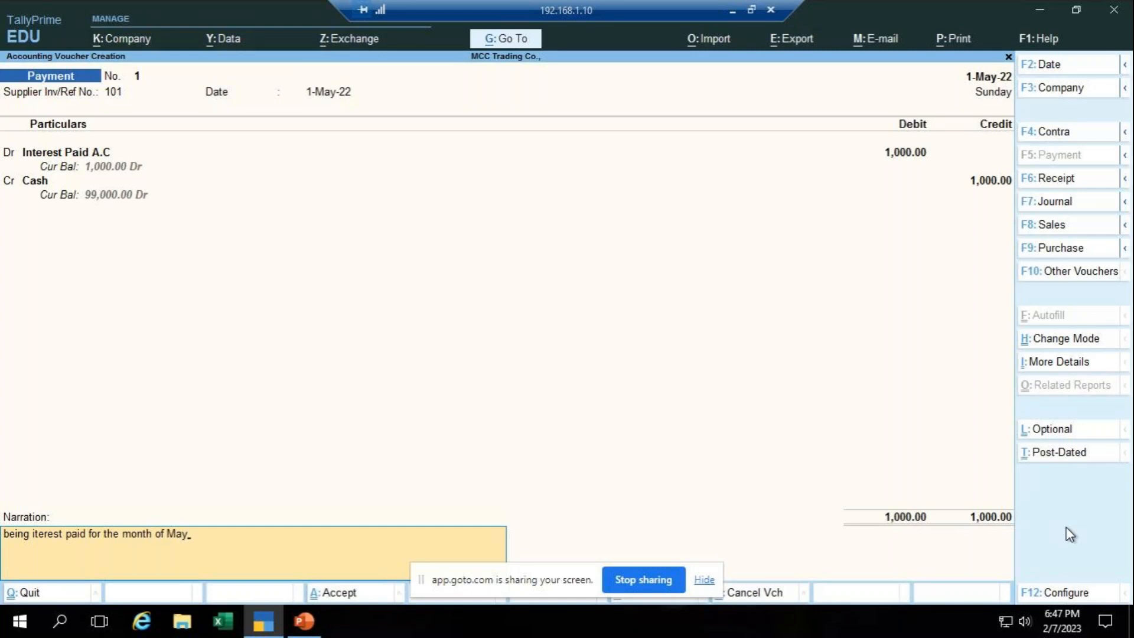
key(Return)
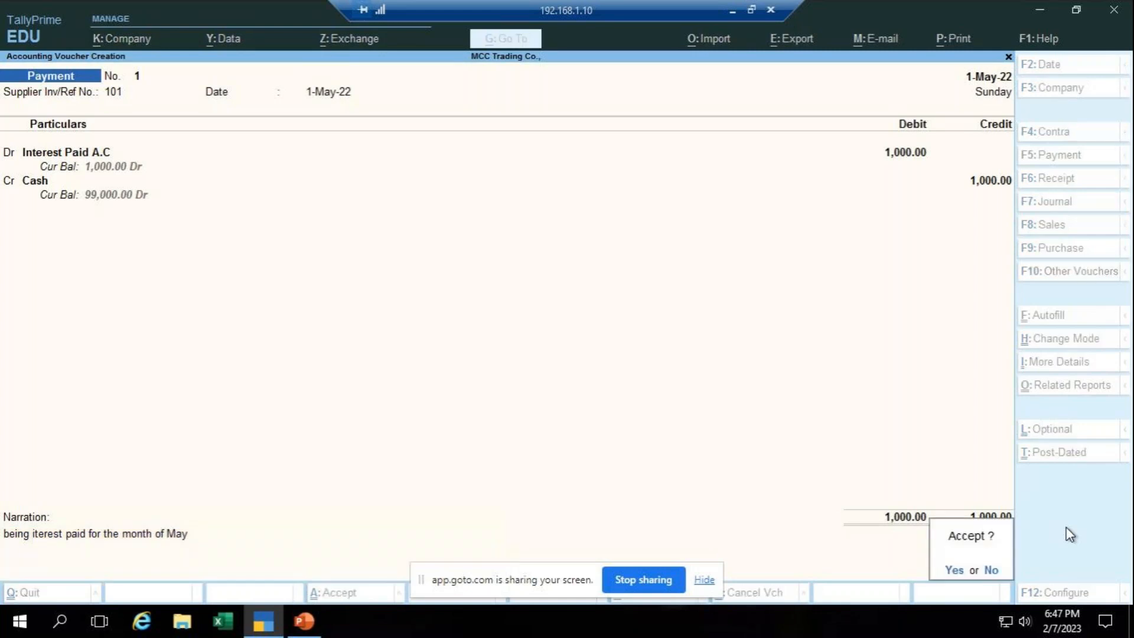
key(Return)
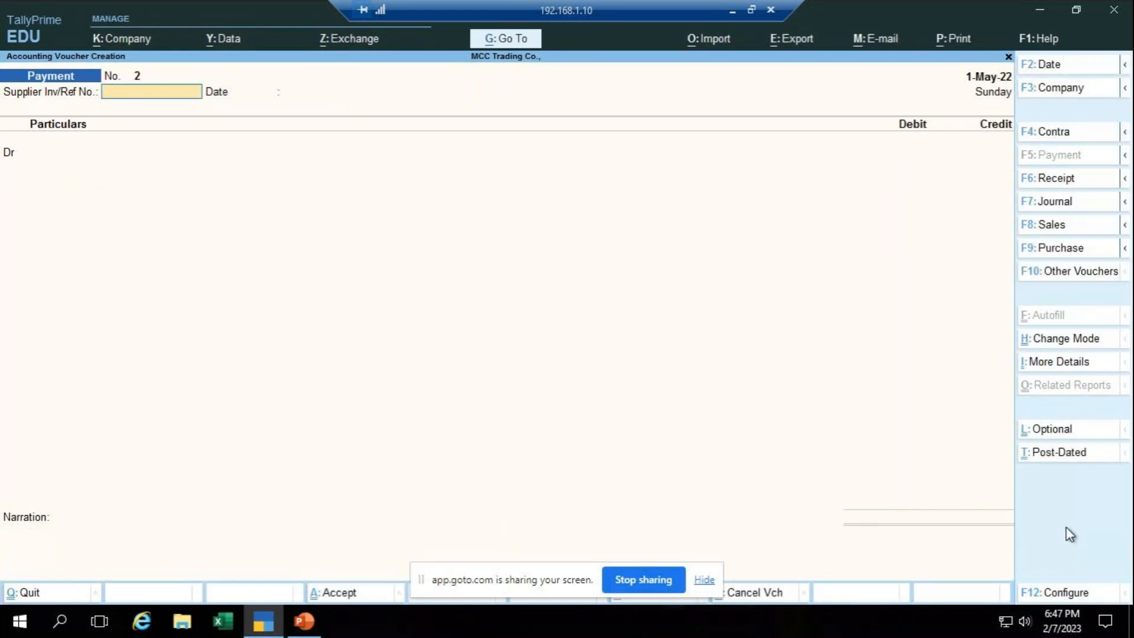
- Leave voucher entry and open the Day Book report to review the recorded interest payment
key(Escape)
key(Return)
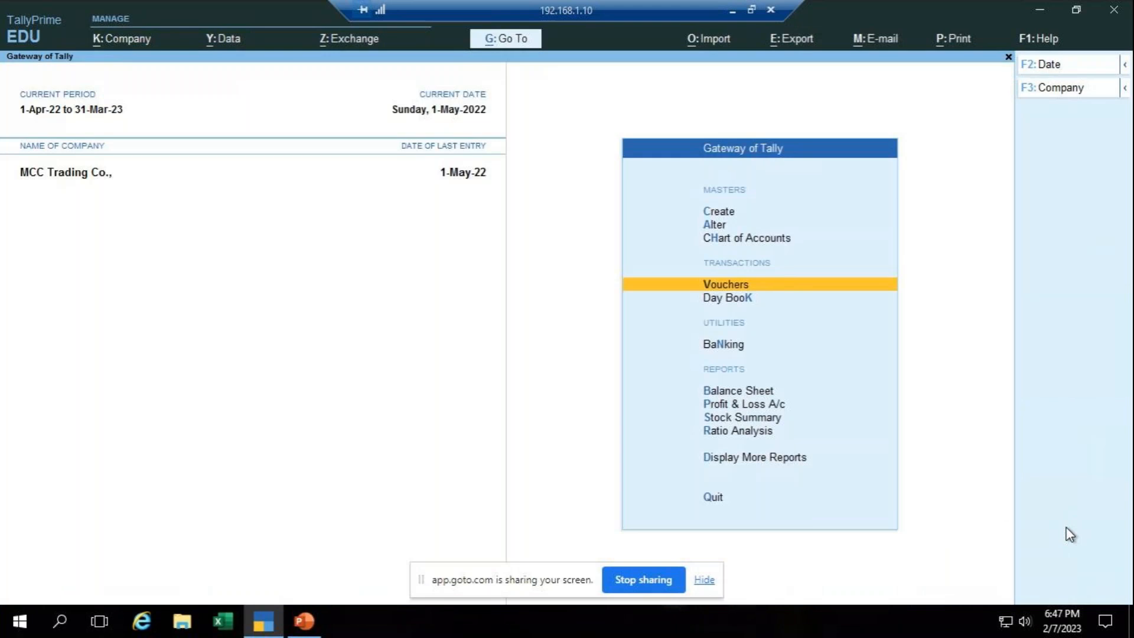
key(Down)
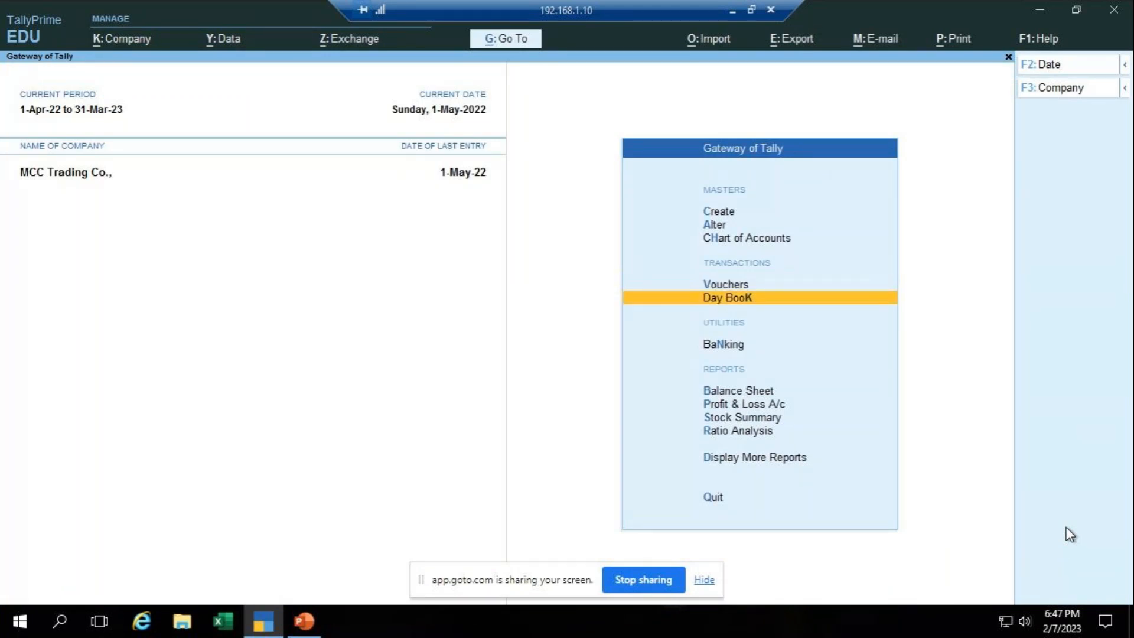
key(Down)
key(Down)
key(Down)
key(Down)
key(Down)
key(Down)
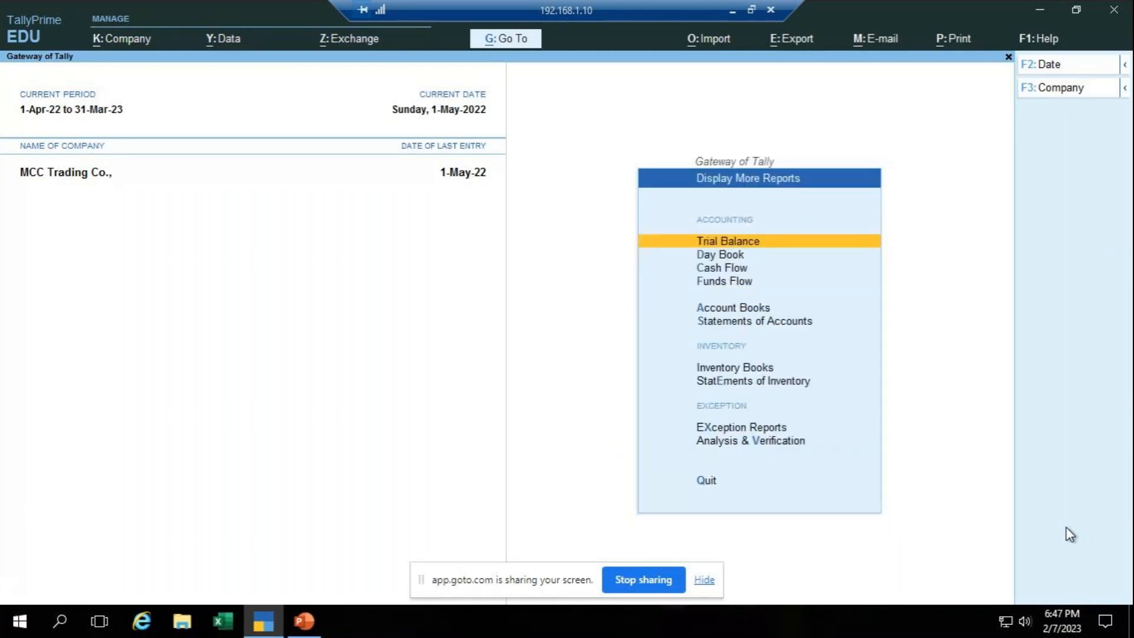
key(Down)
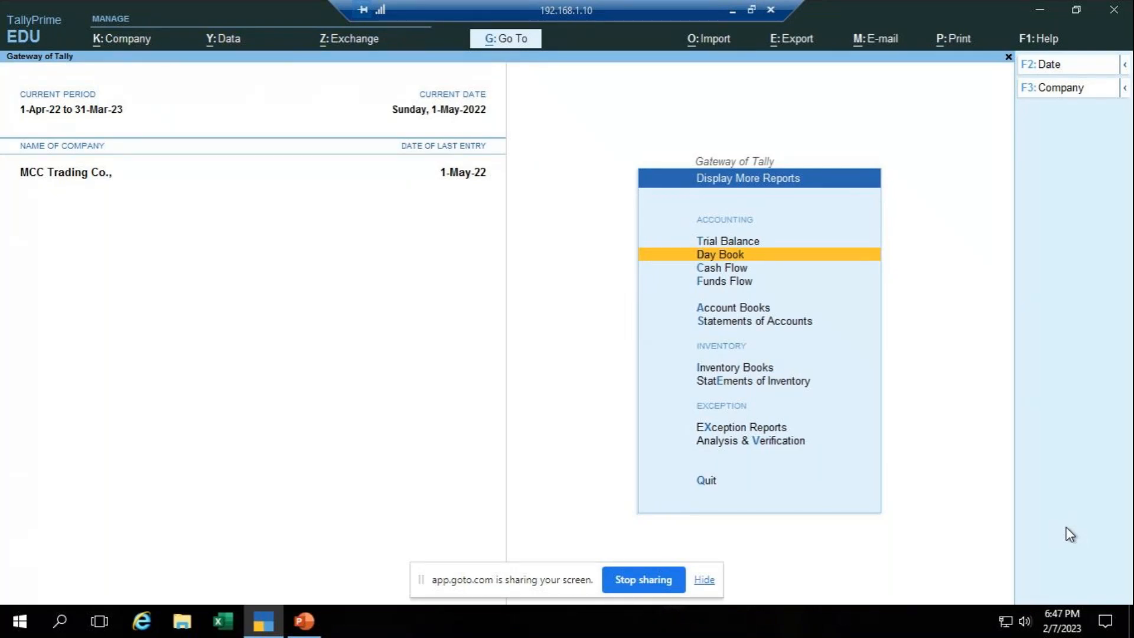
key(Return)
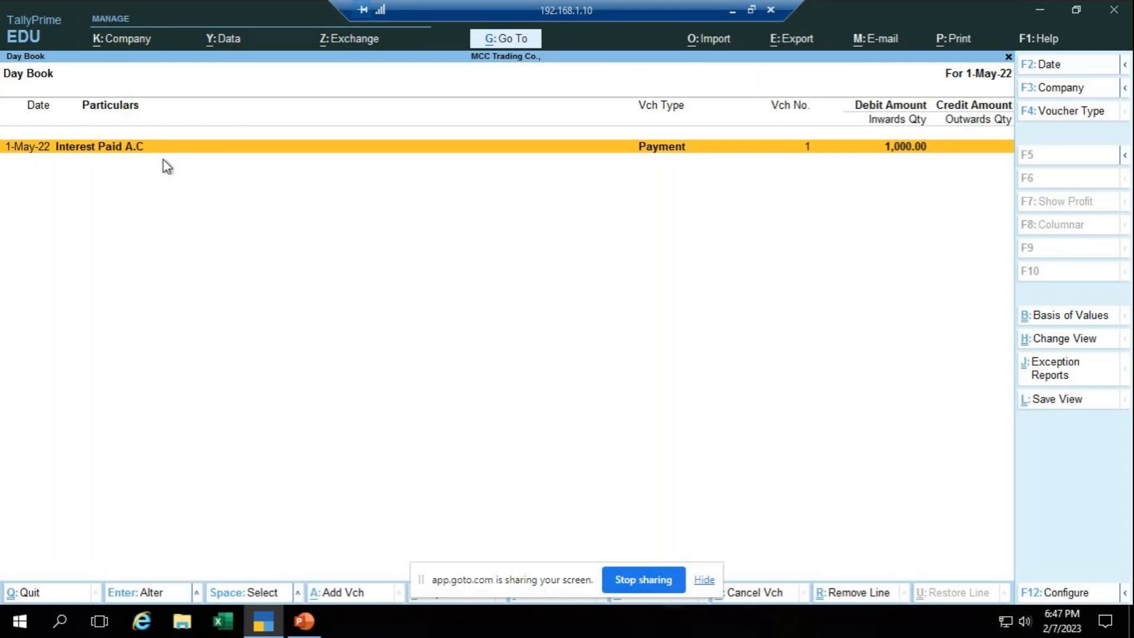
- Duplicate the May interest payment voucher from the Day Book and date the copy 1-Jun-22, keeping its ledger entries
key(alt+2)
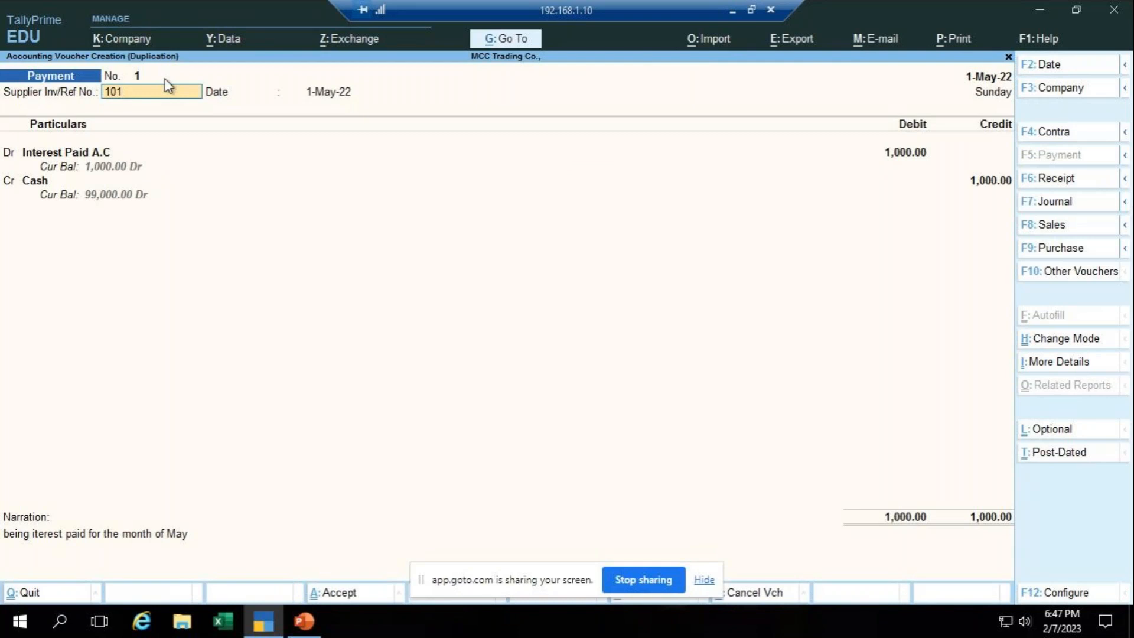
key(F2)
text(1-6)
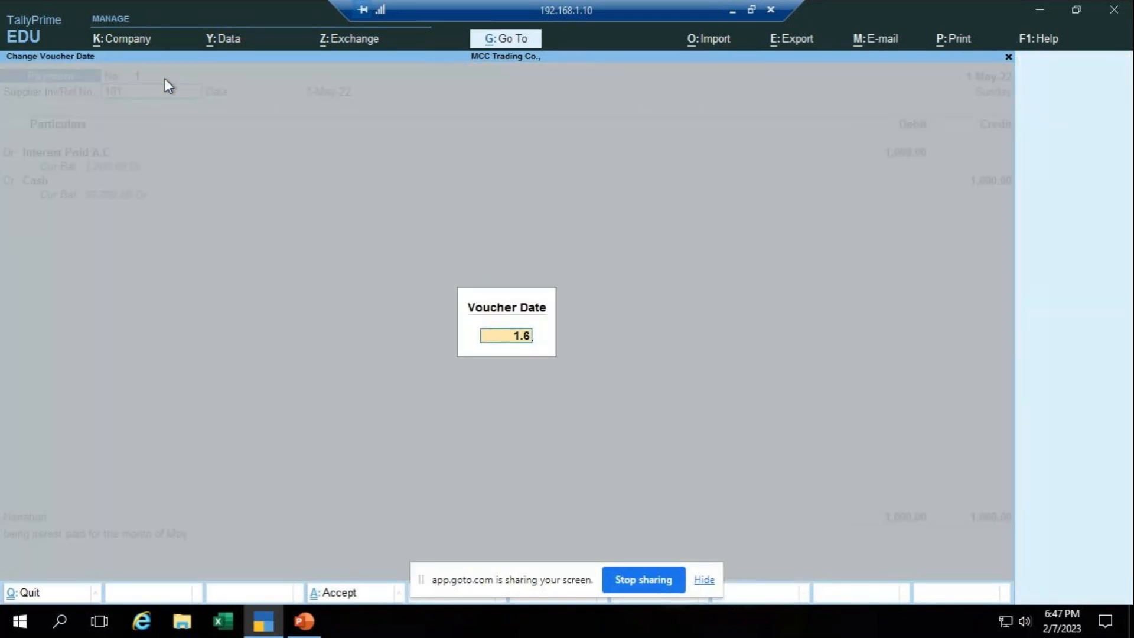
key(Return)
key(Return)
key(Return)
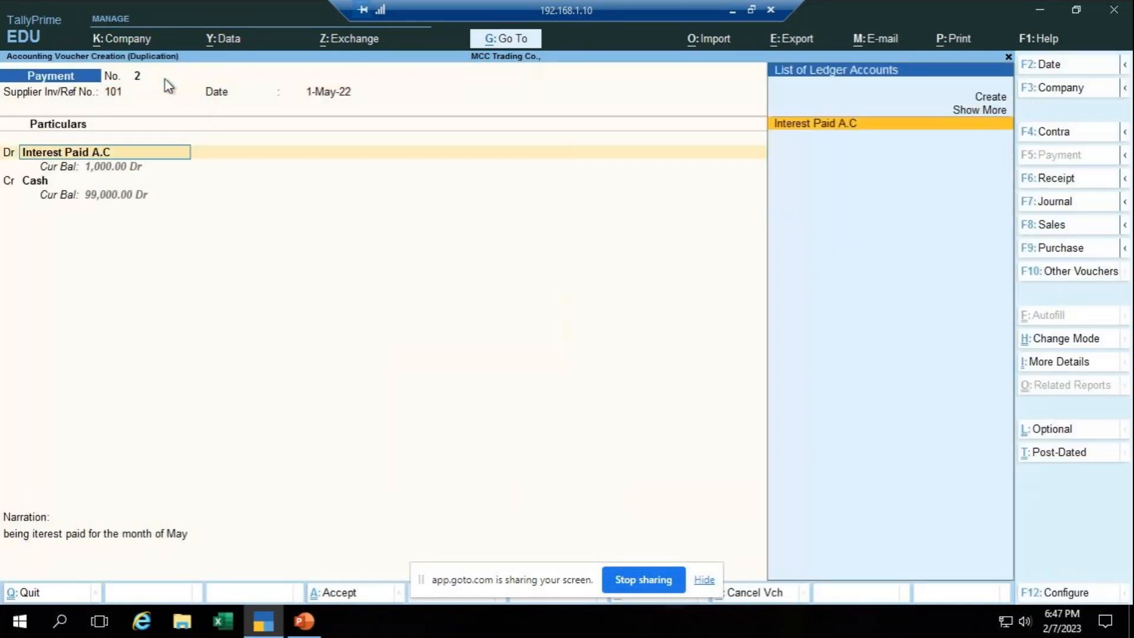
key(Return)
key(Return)
key(Return)
key(Return)
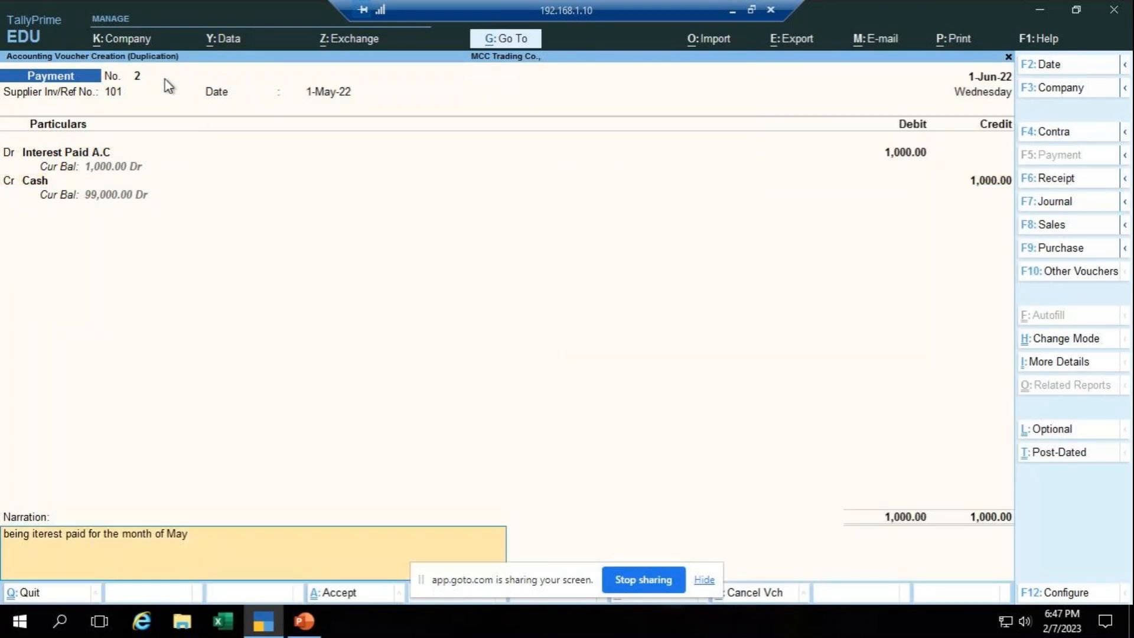
- Change the month in the duplicated interest voucher's narration to June and save the voucher
key(BackSpace)
key(BackSpace)
key(BackSpace)
text(June)
key(Return)
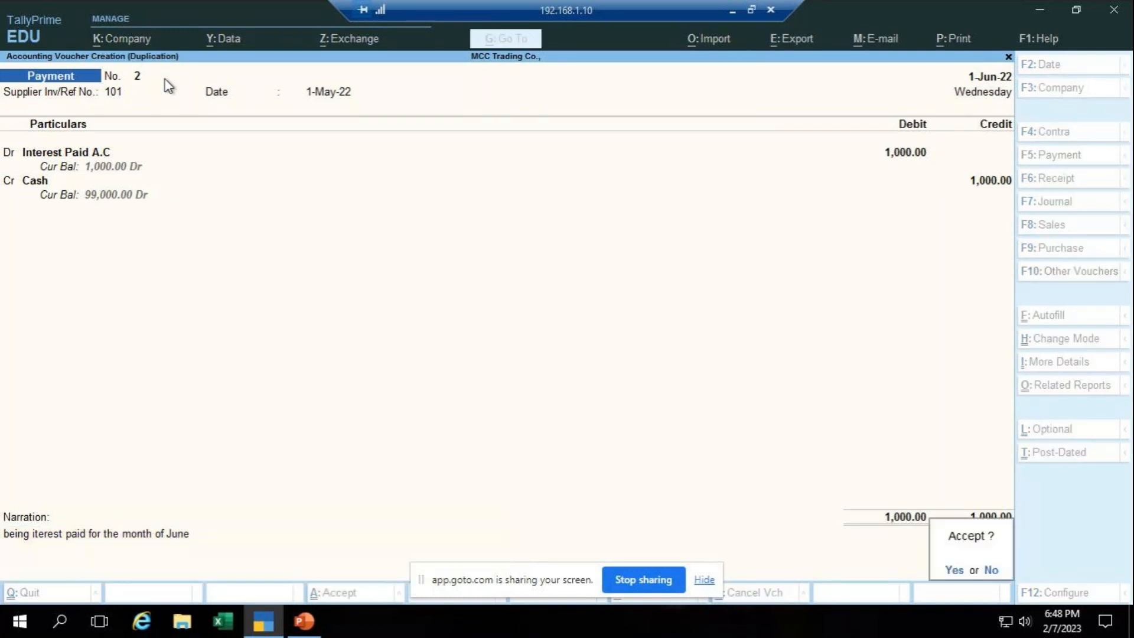
key(Return)
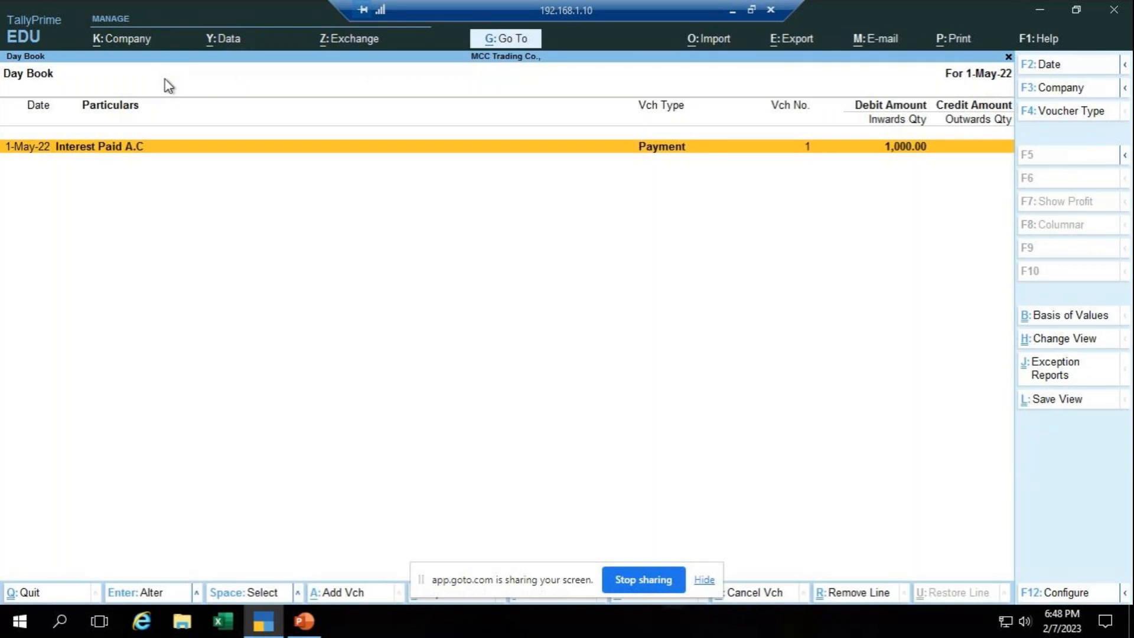
- Duplicate the May interest payment voucher again and date this copy 1-Jul-22, keeping its ledger entries
key(alt)
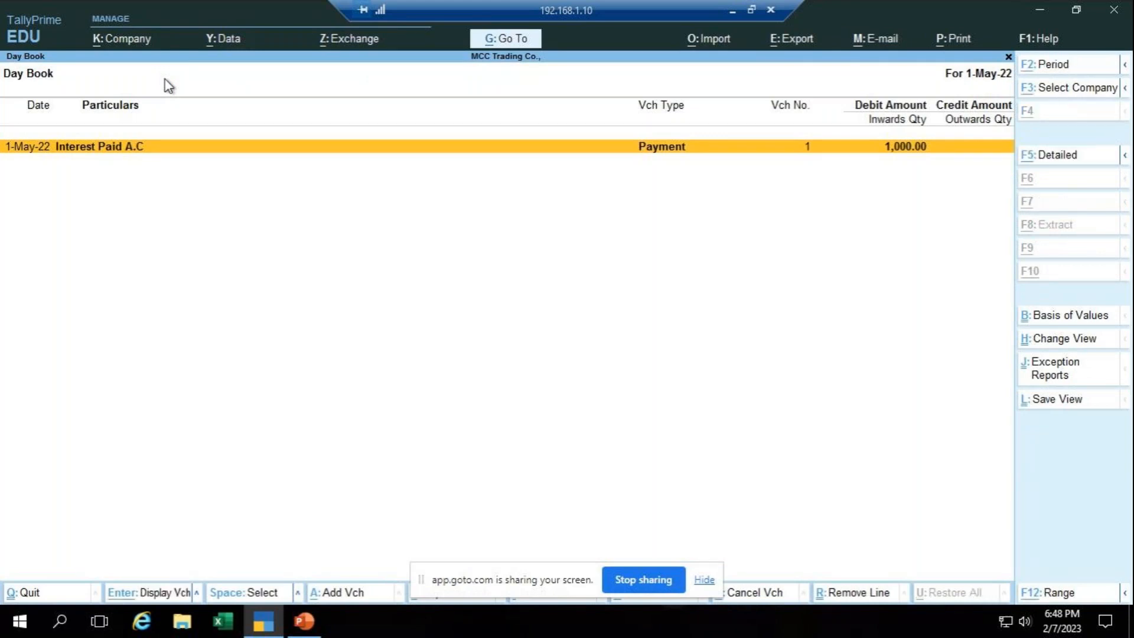
key(alt+2)
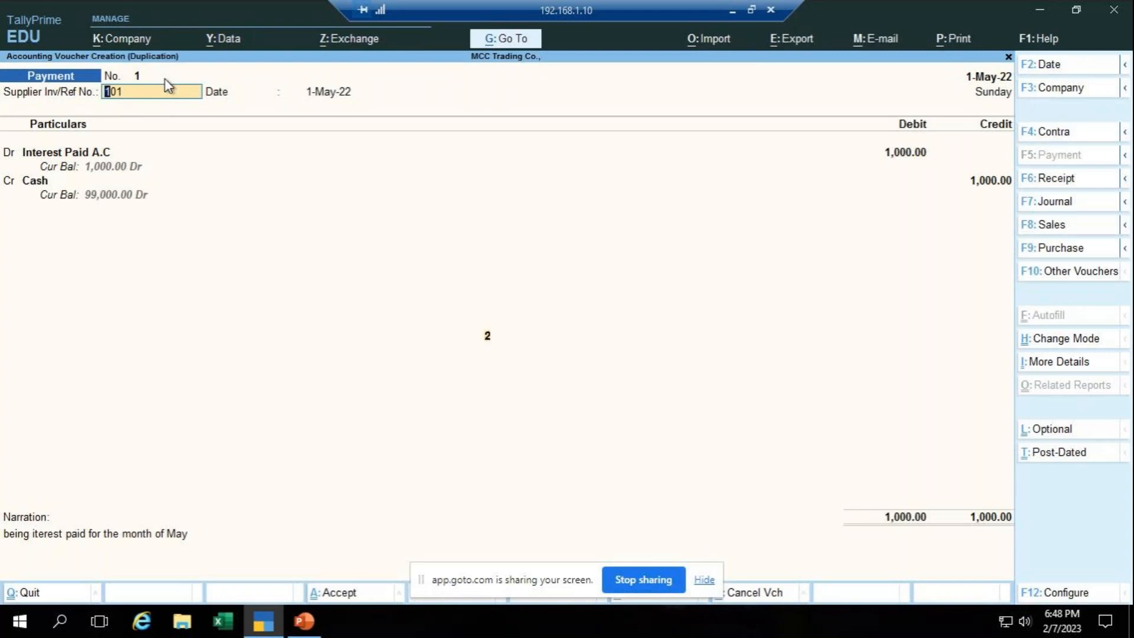
key(F2)
text(1.7)
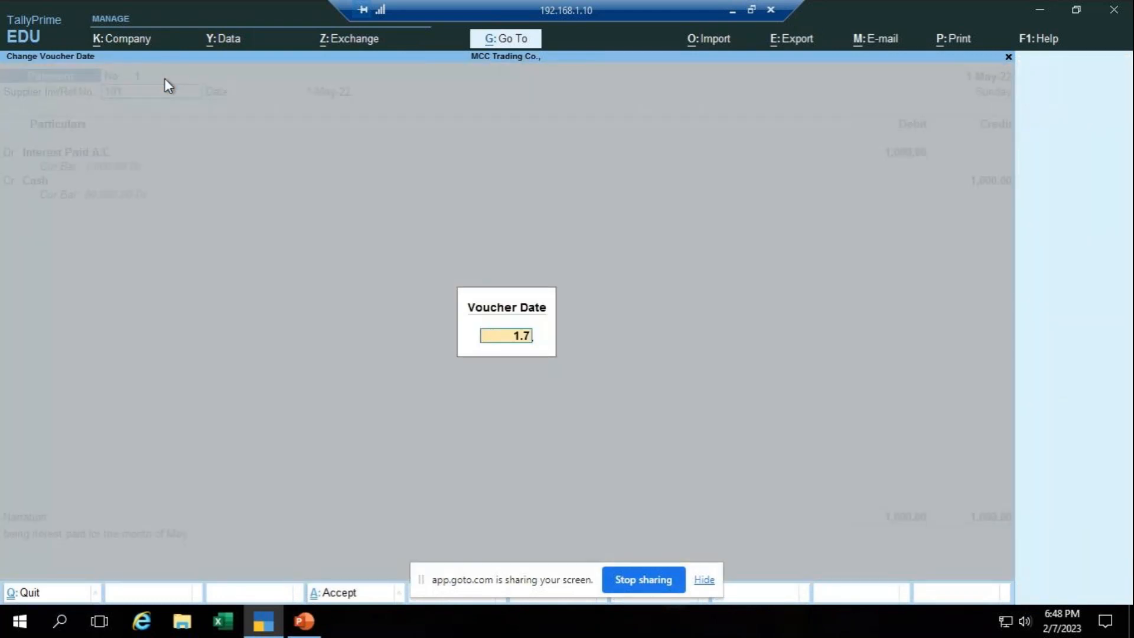
key(Return)
key(Return)
key(Return)
key(Return)
key(Return)
key(Return)
key(Return)
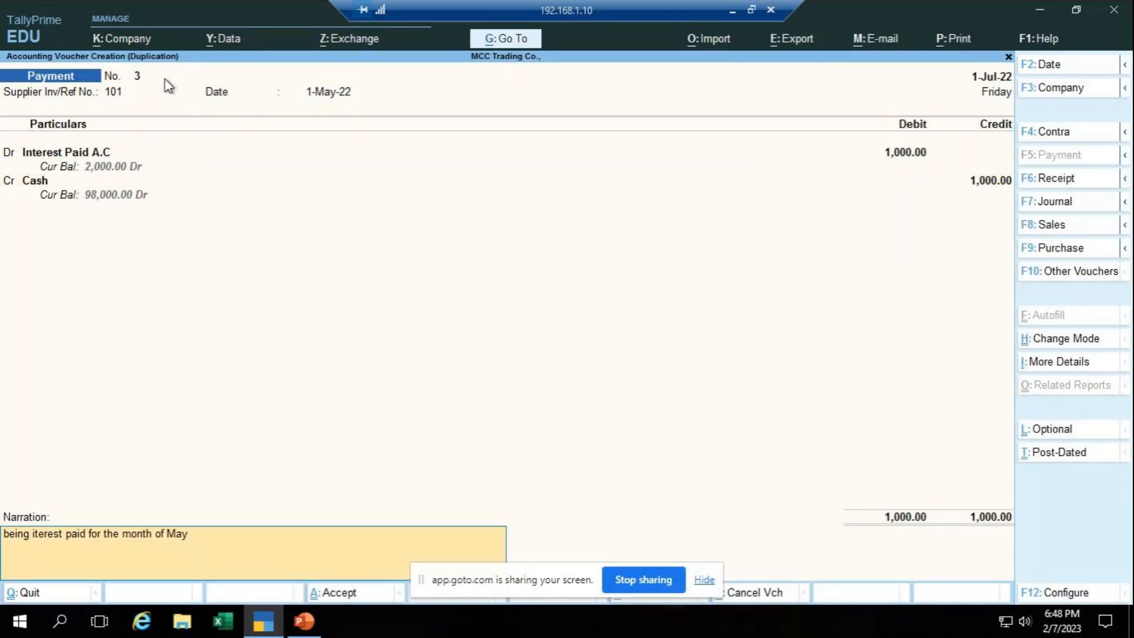
- Change the month in the second copy's narration to July and save the voucher
key(BackSpace)
key(BackSpace)
key(BackSpace)
text(July)
key(Return)
key(Return)
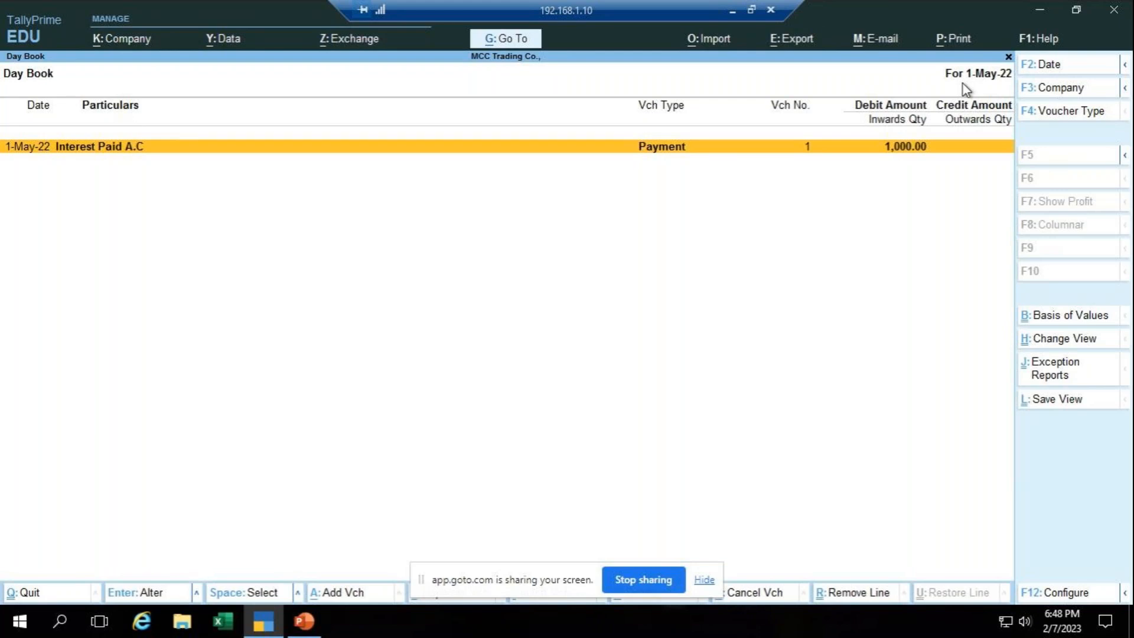
- Set the Day Book period from 1-4-2022 to 31 March to list the year's vouchers
key(alt)
key(alt+F2)
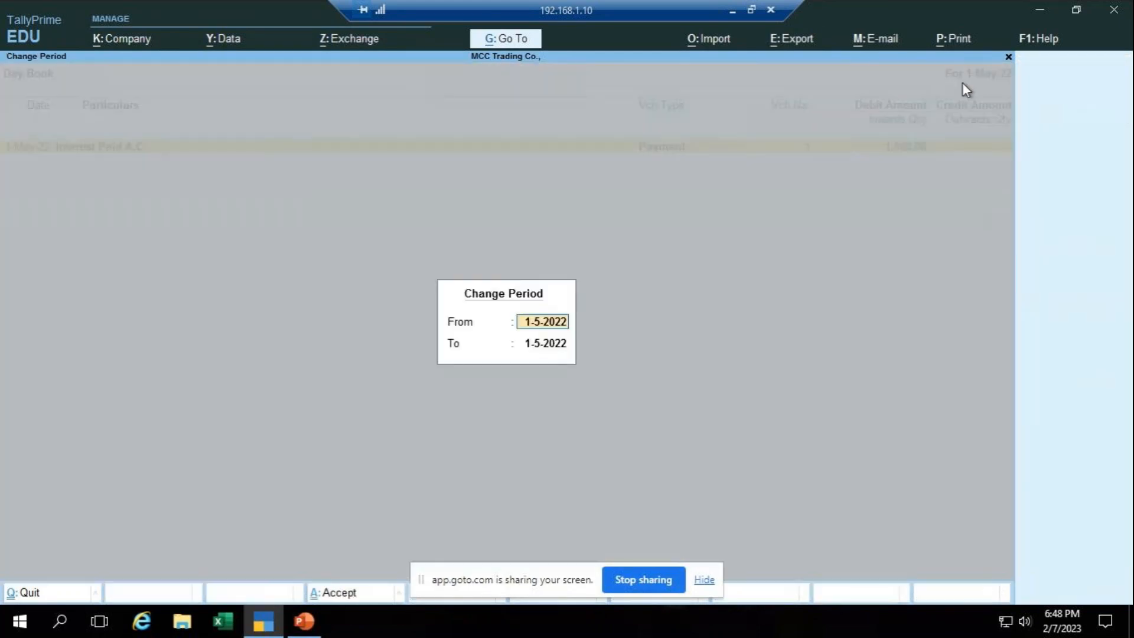
text(1.4)
key(Return)
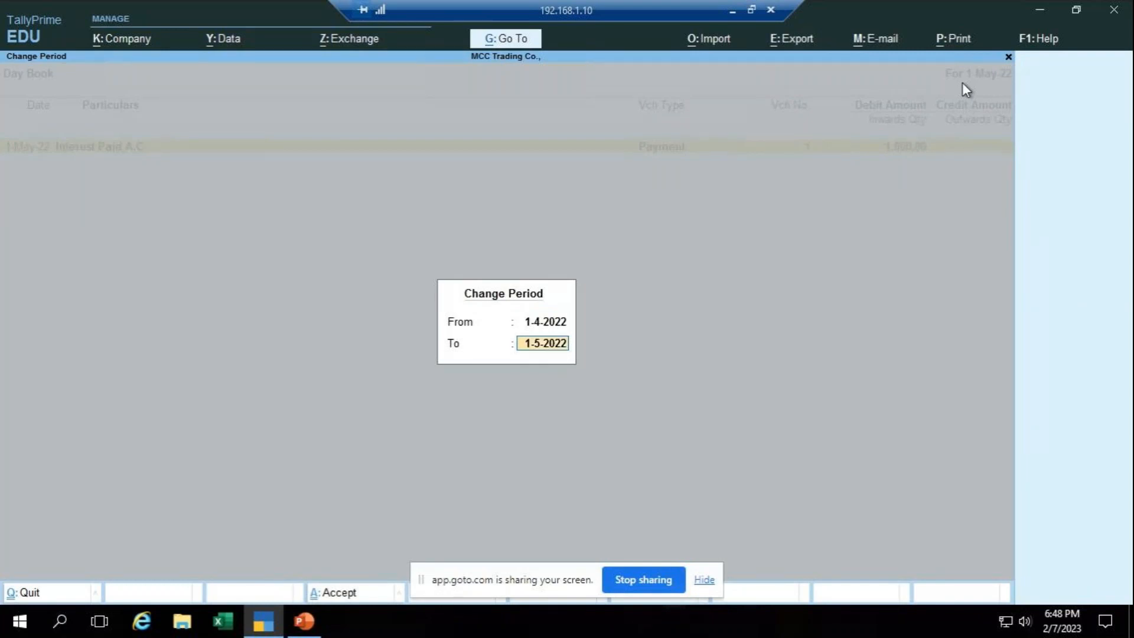
text(31.3)
key(Return)
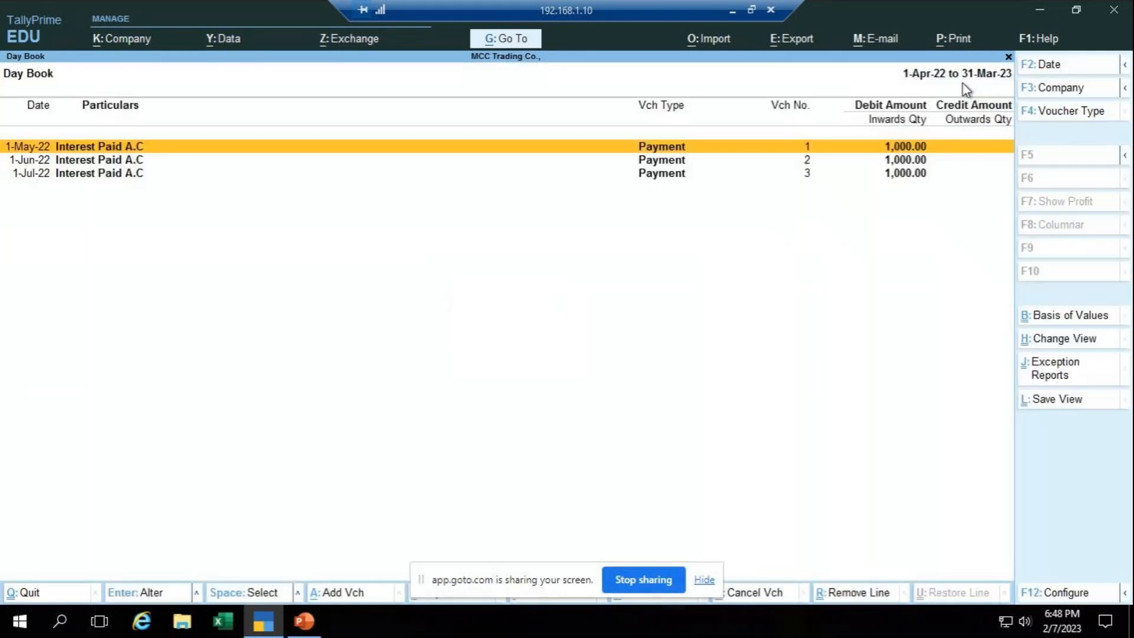
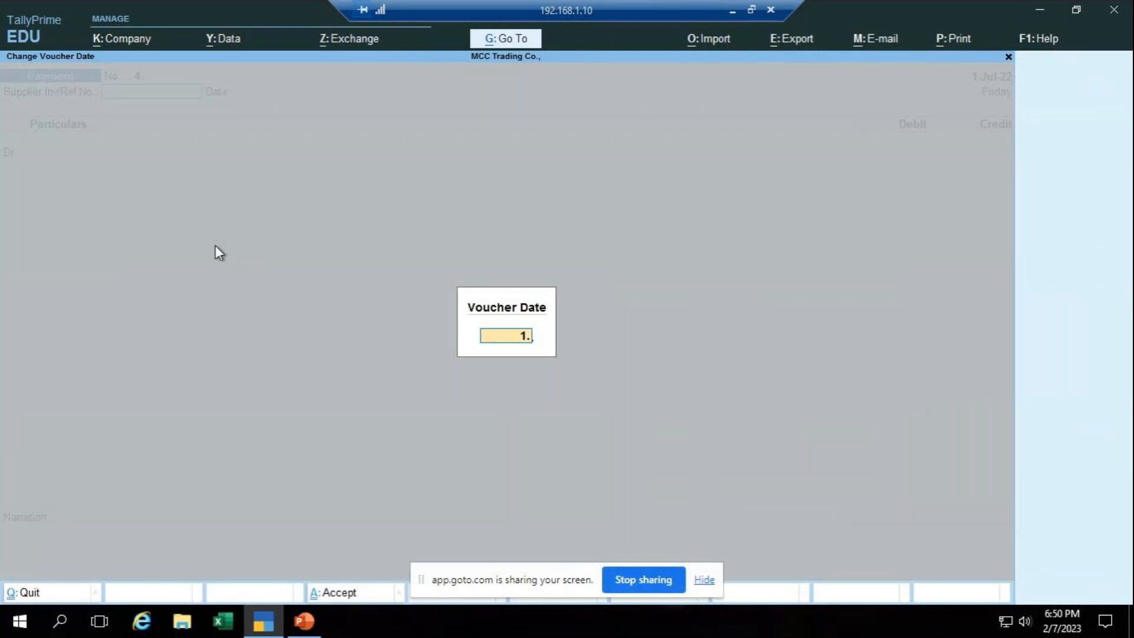
- Date the new payment voucher 1-Aug-22 and enter 122 as the supplier reference, accepting the reference date
text(8)
key(Return)
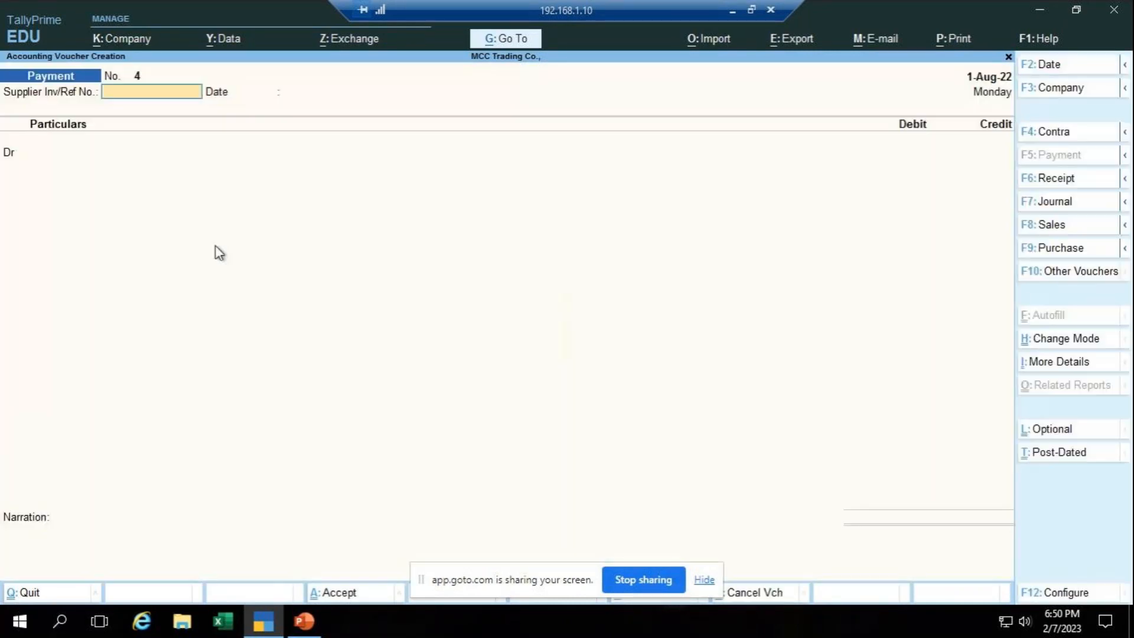
text(122)
key(Return)
key(Return)
- Create the ledger Rent Paid A/c under Indirect Expenses from the voucher's debit line
key(Up)
key(Up)
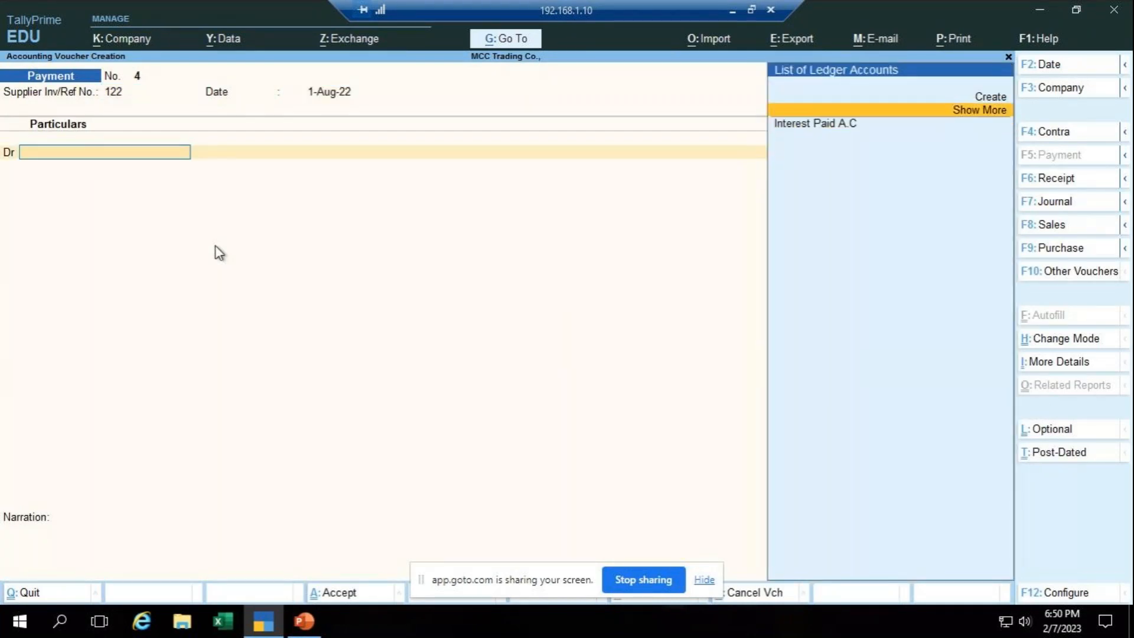
key(Return)
text(Rent Paid A/c)
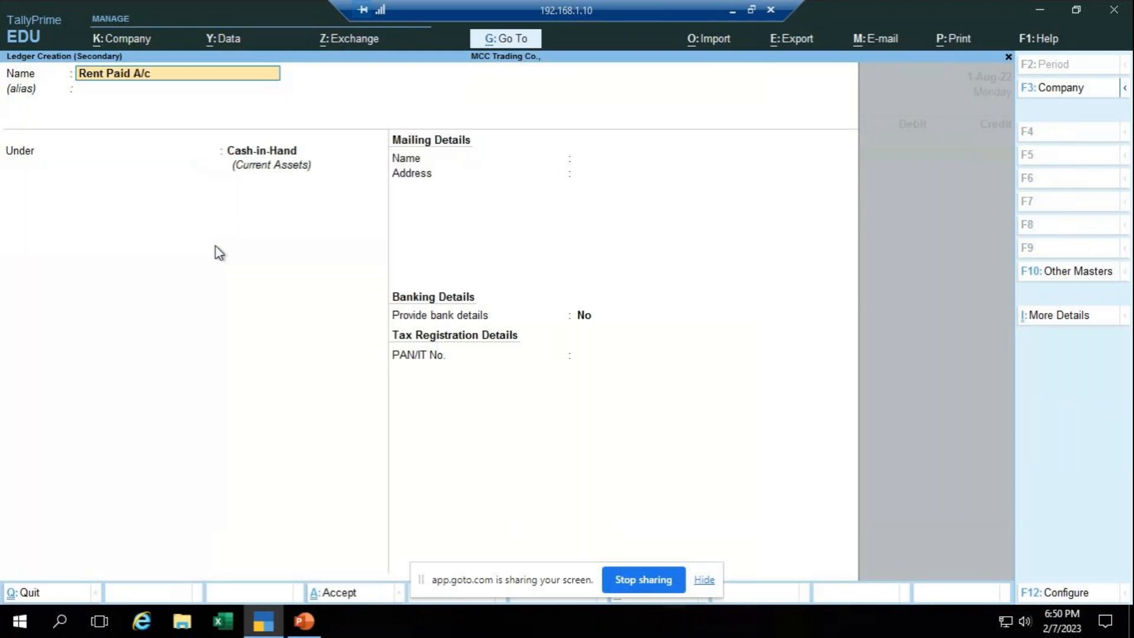
key(Return)
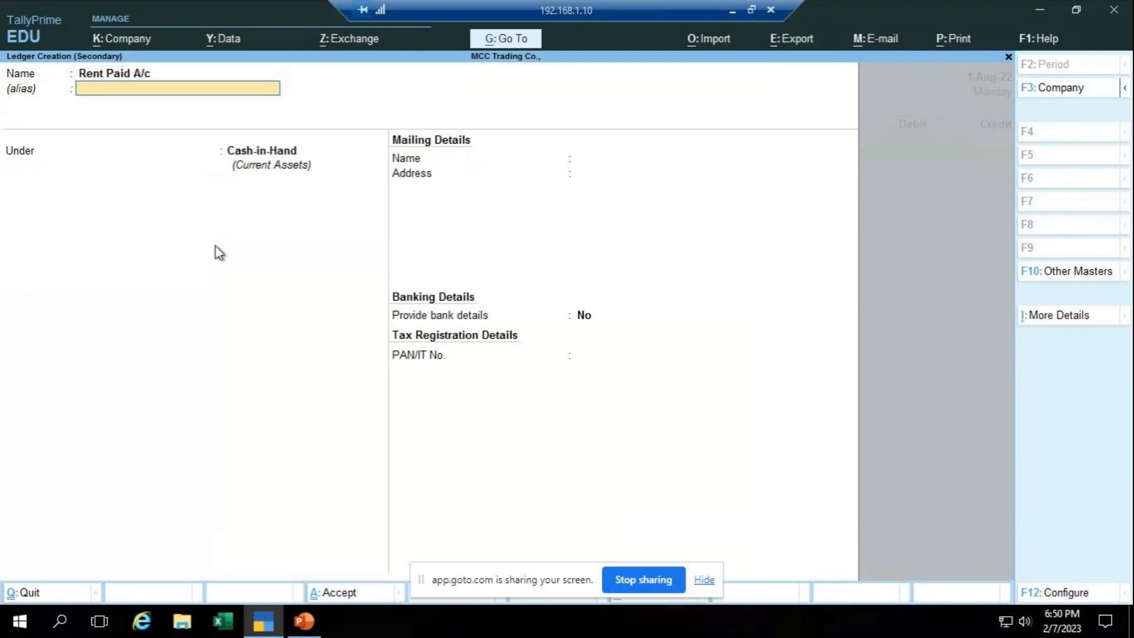
key(Return)
text(Ind)
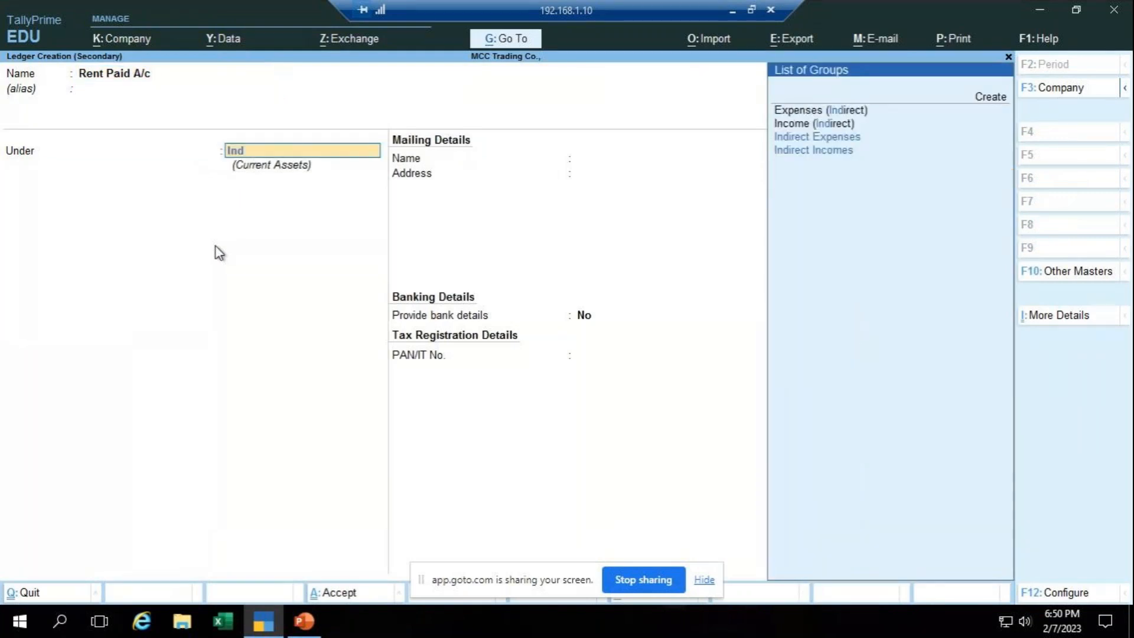
key(Return)
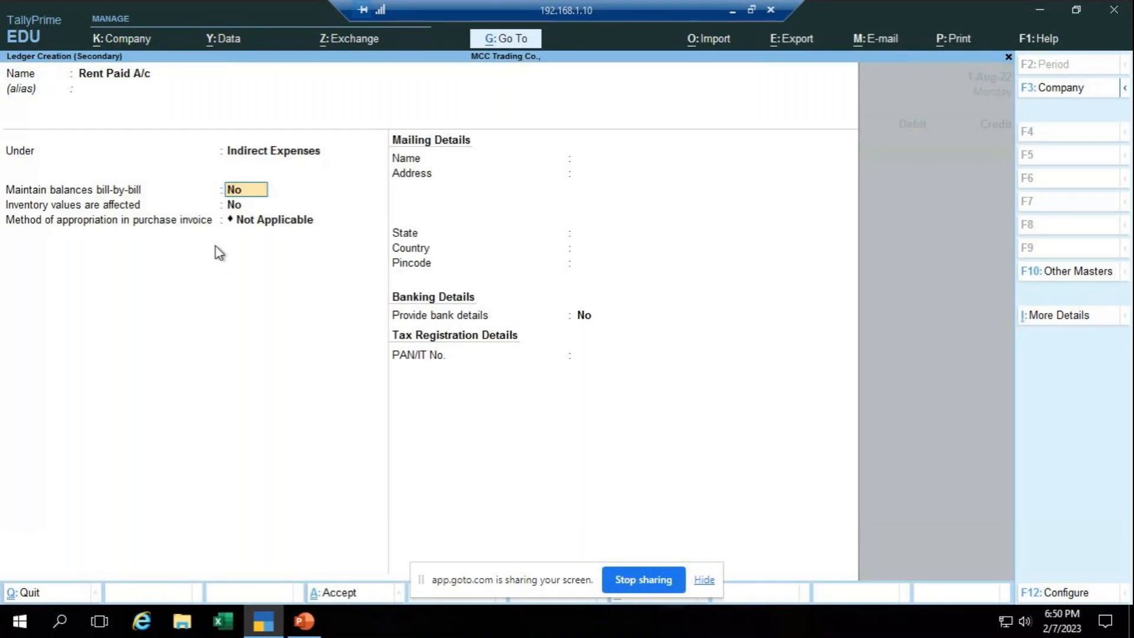
key(ctrl+a)
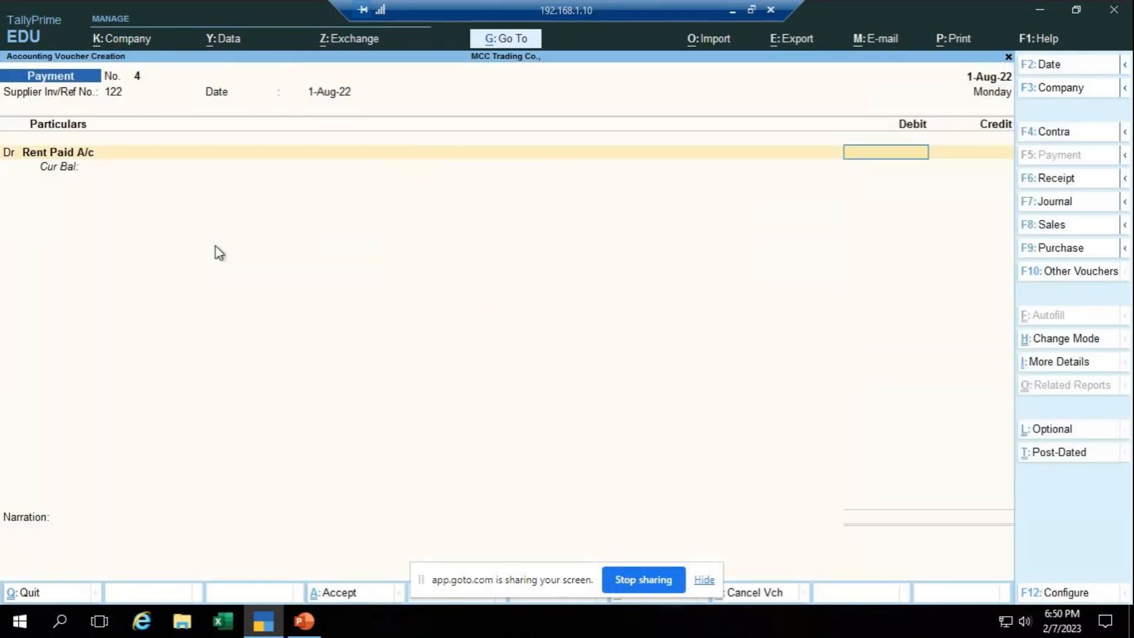
- Debit Rent Paid A/c with 10,000 and credit Cash for the same amount
text(10000)
key(Return)
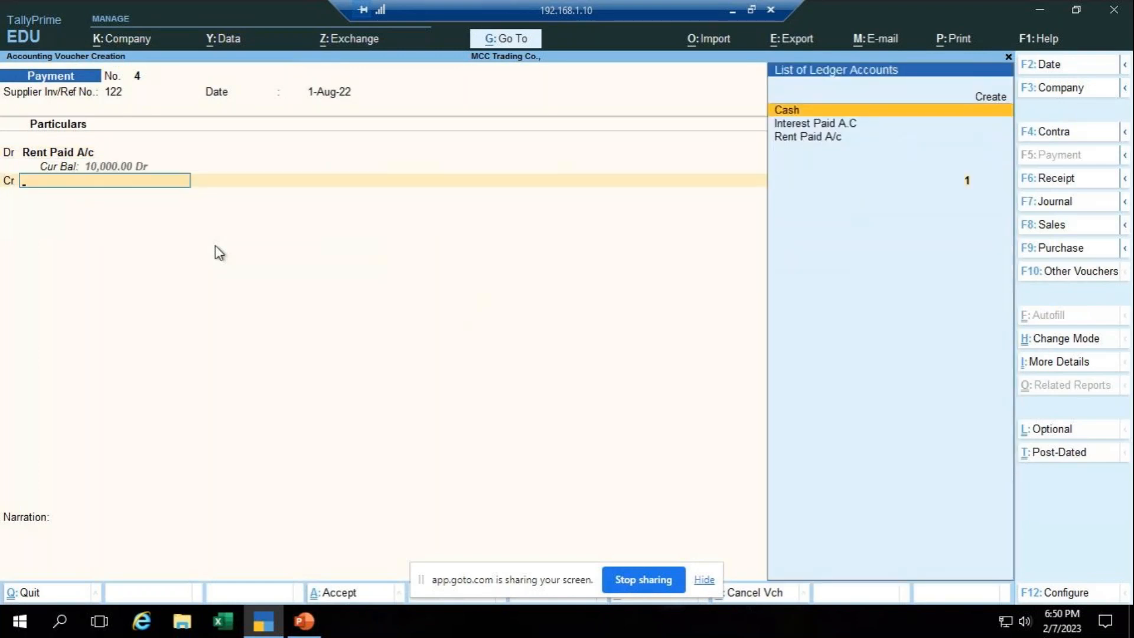
key(Return)
key(Return)
- Add the narration "being rent paid for the month of August" and save the payment voucher
text(being)
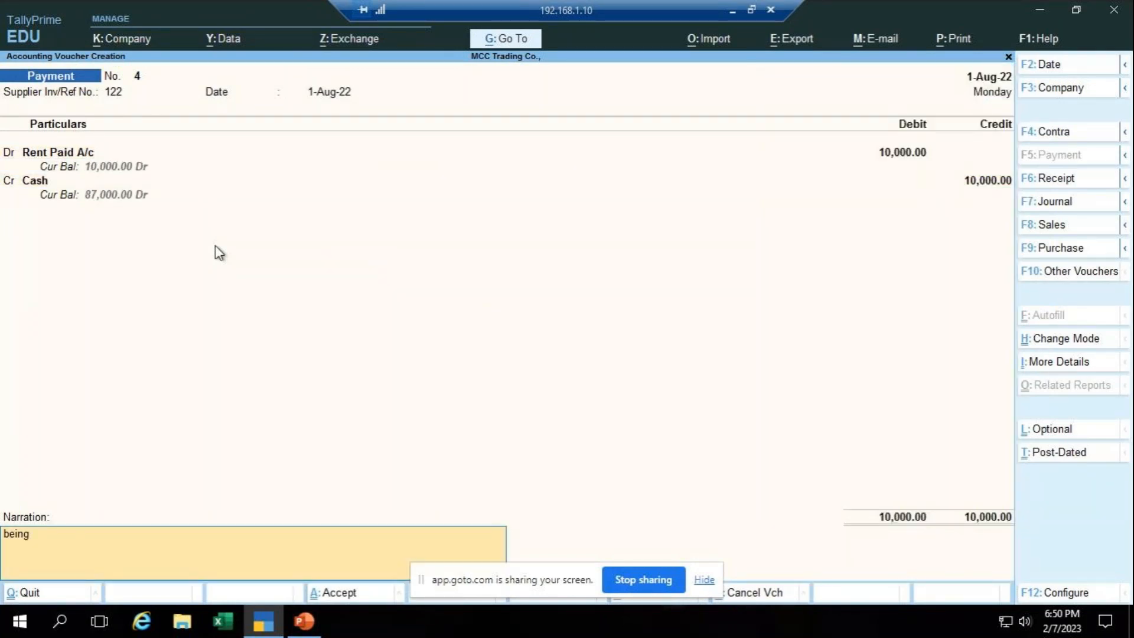
text( rent paid for the month of)
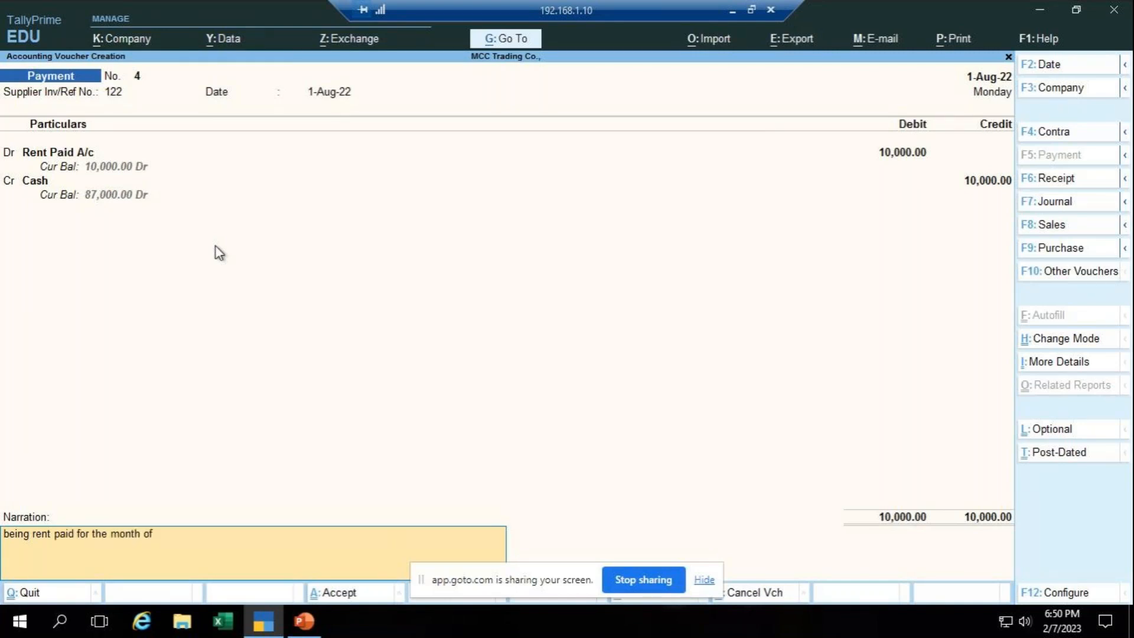
text( August)
key(Return)
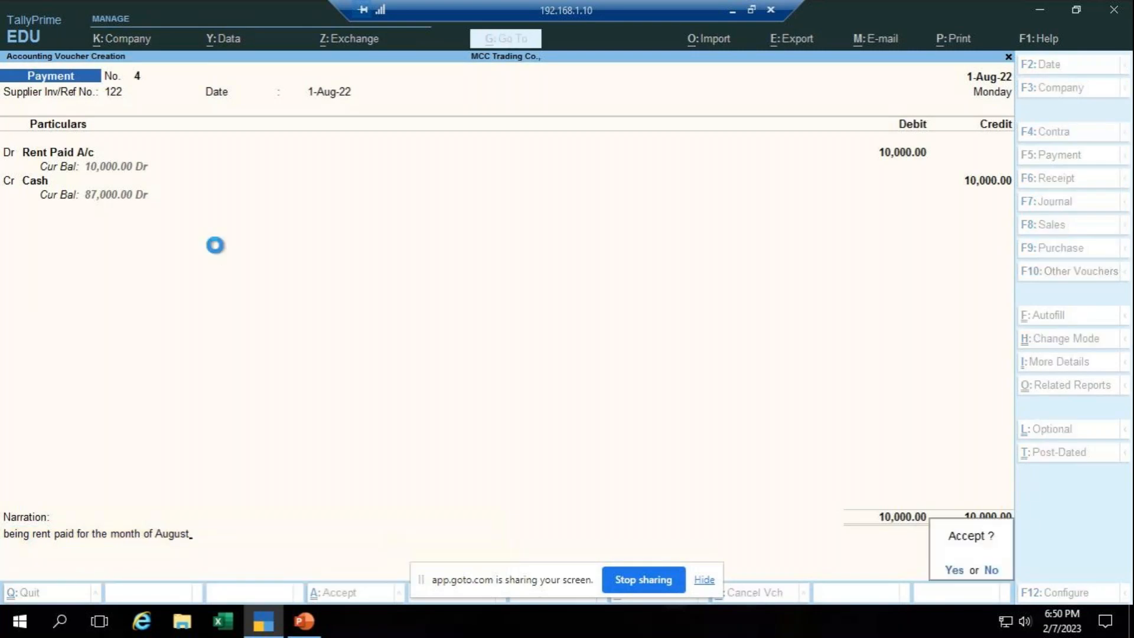
key(Return)
- Leave voucher entry and open the Day Book showing the August rent payment
key(Escape)
key(Return)
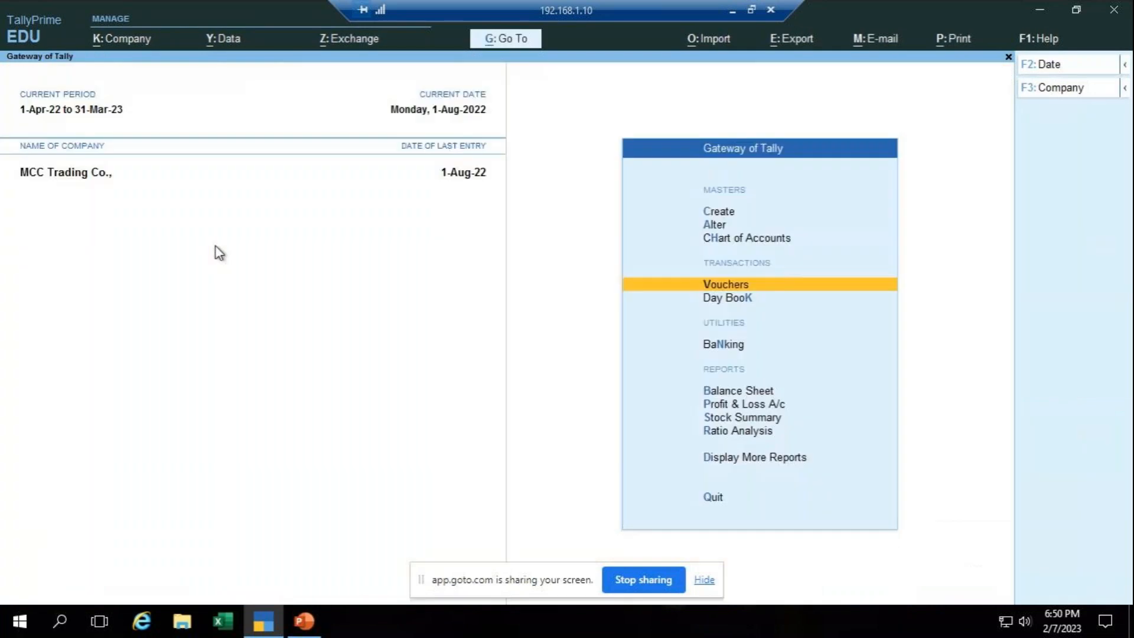
key(Down)
key(Return)
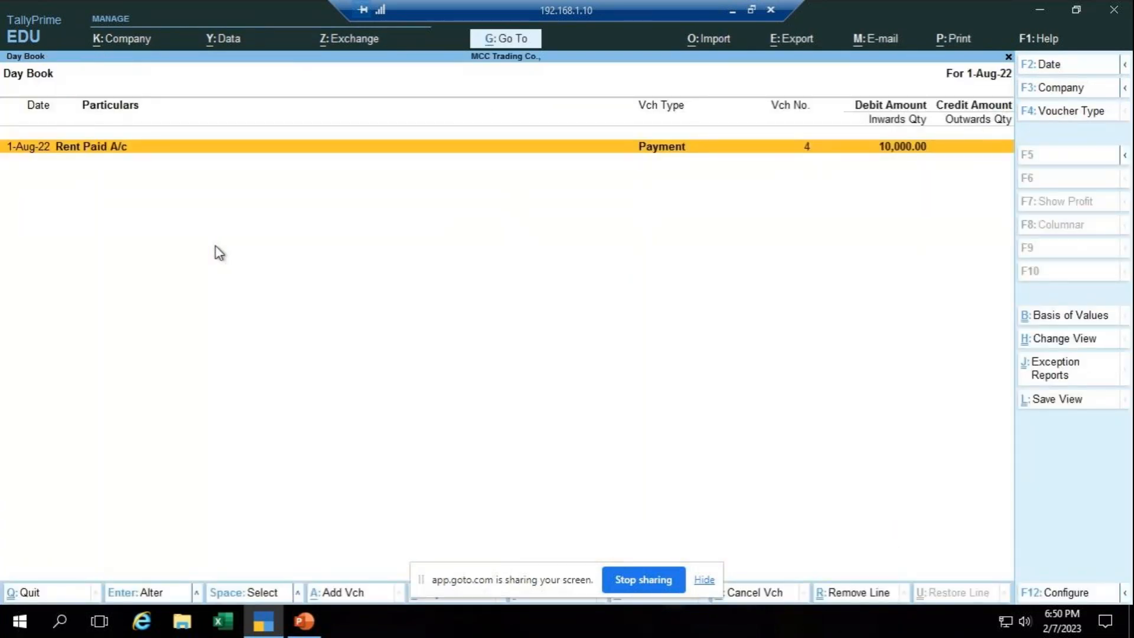
- Duplicate the August rent payment voucher and date the copy 1-Sep-22, keeping its ledger entries
key(alt)
key(alt+2)
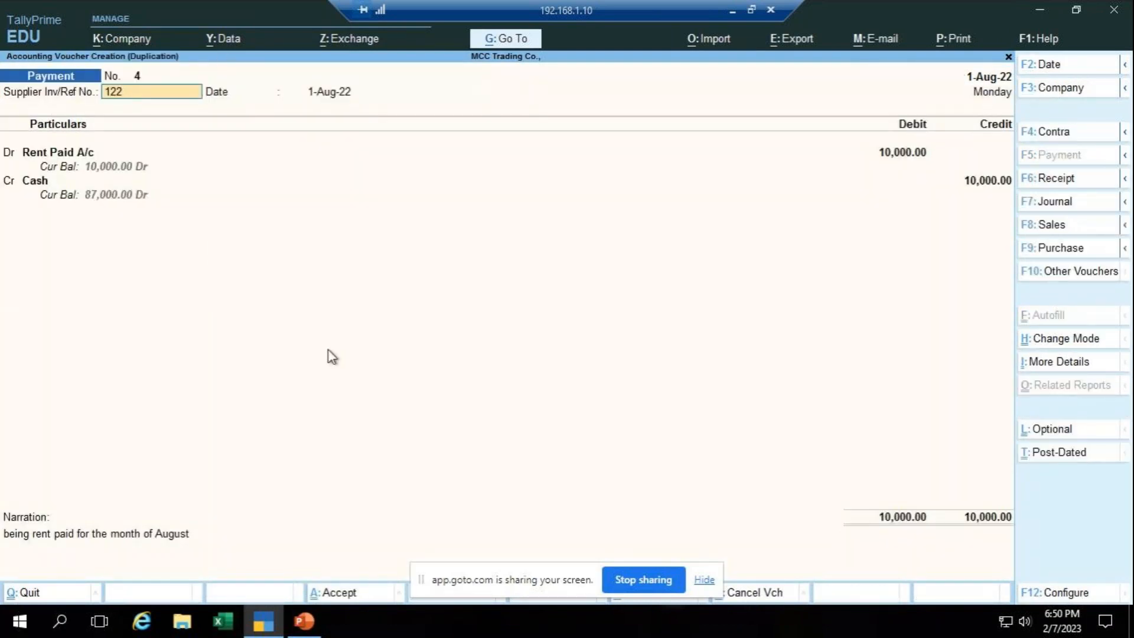
key(F2)
text(1.8)
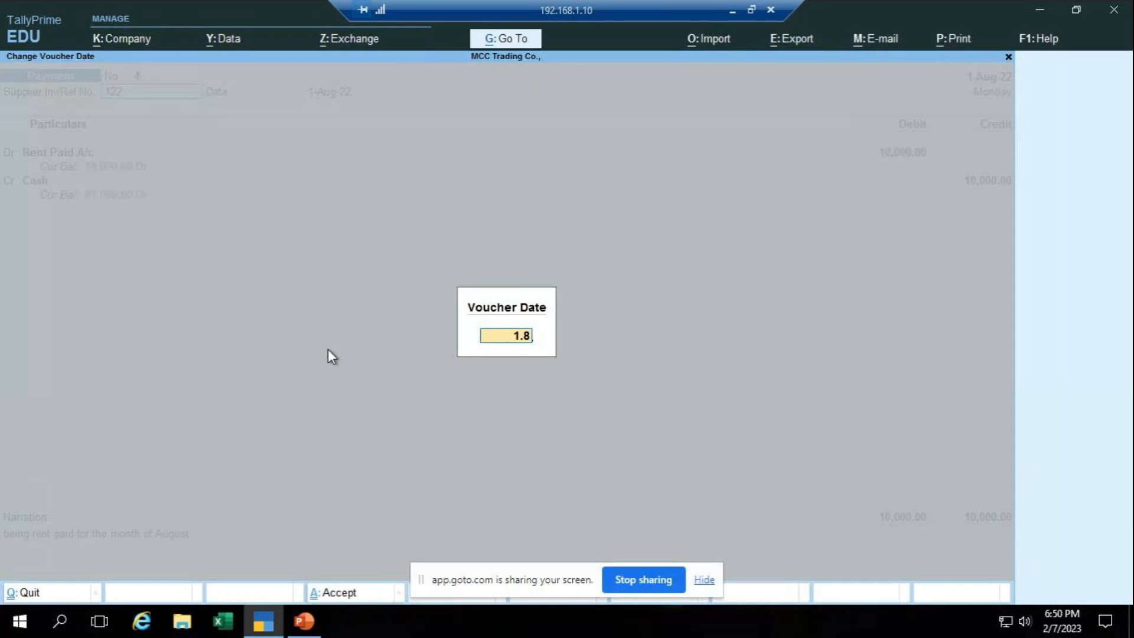
key(BackSpace)
text(9)
key(Return)
key(Return)
key(Return)
key(Return)
key(Return)
key(Return)
key(Return)
key(Return)
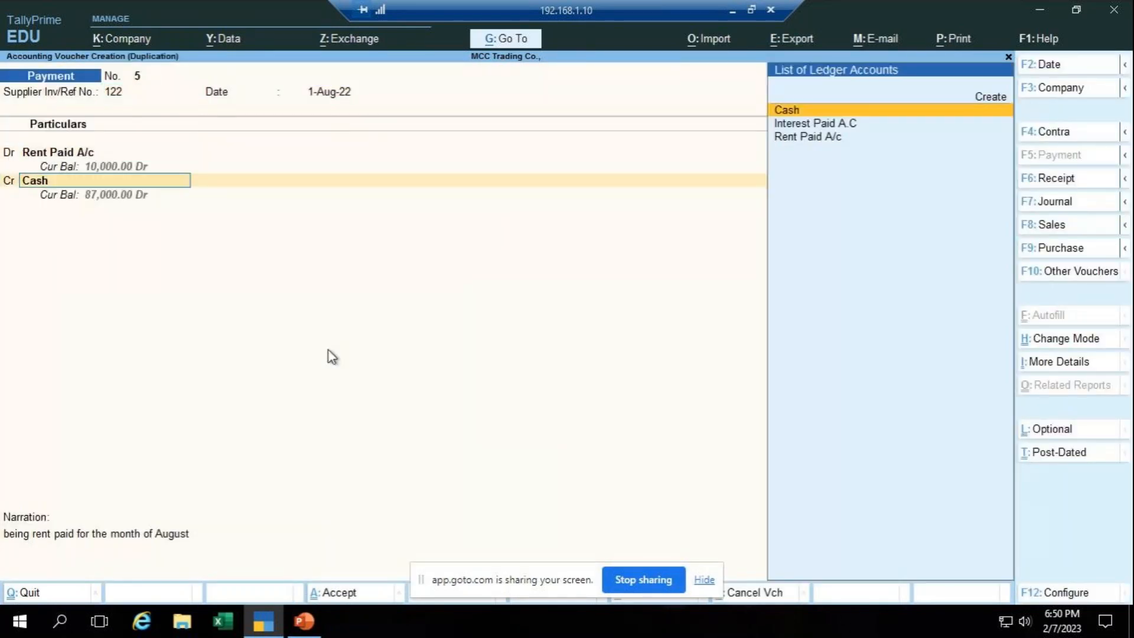
- Change the month in the duplicated rent voucher's narration to "sep" and save the voucher
key(BackSpace)
key(BackSpace)
key(BackSpace)
key(BackSpace)
key(BackSpace)
key(BackSpace)
text(sep)
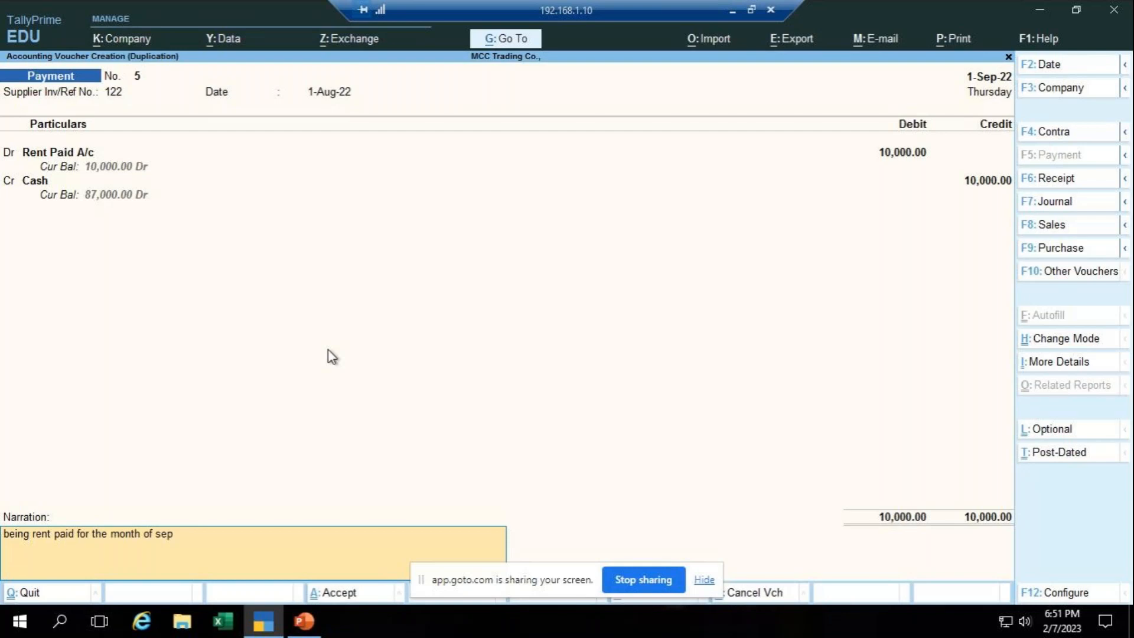
key(Return)
key(Return)
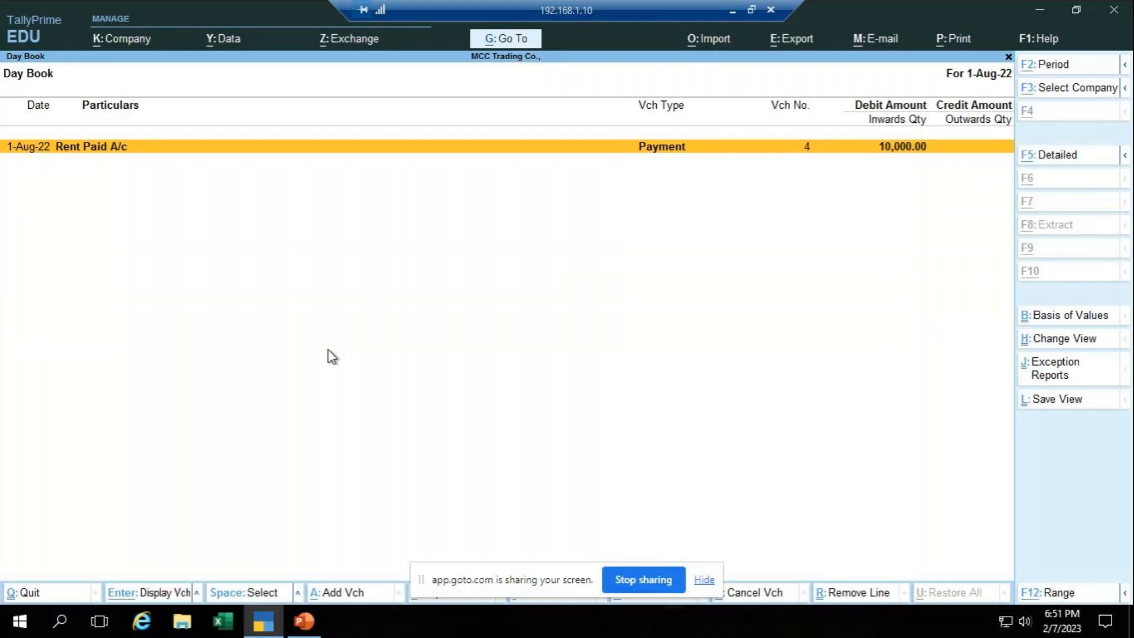
- Duplicate the August rent payment voucher again and date this copy 1-Oct-22, keeping its ledger entries
key(Return)
key(F2)
text(1.10)
key(Return)
key(Return)
key(Return)
key(Return)
key(Return)
key(Return)
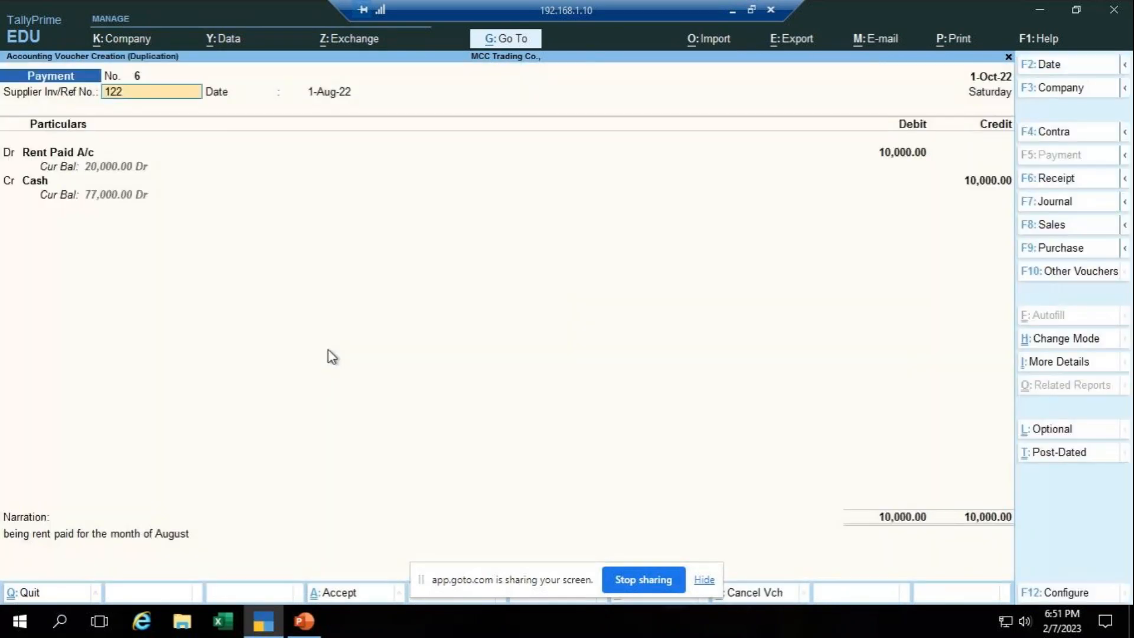
key(Return)
key(Return)
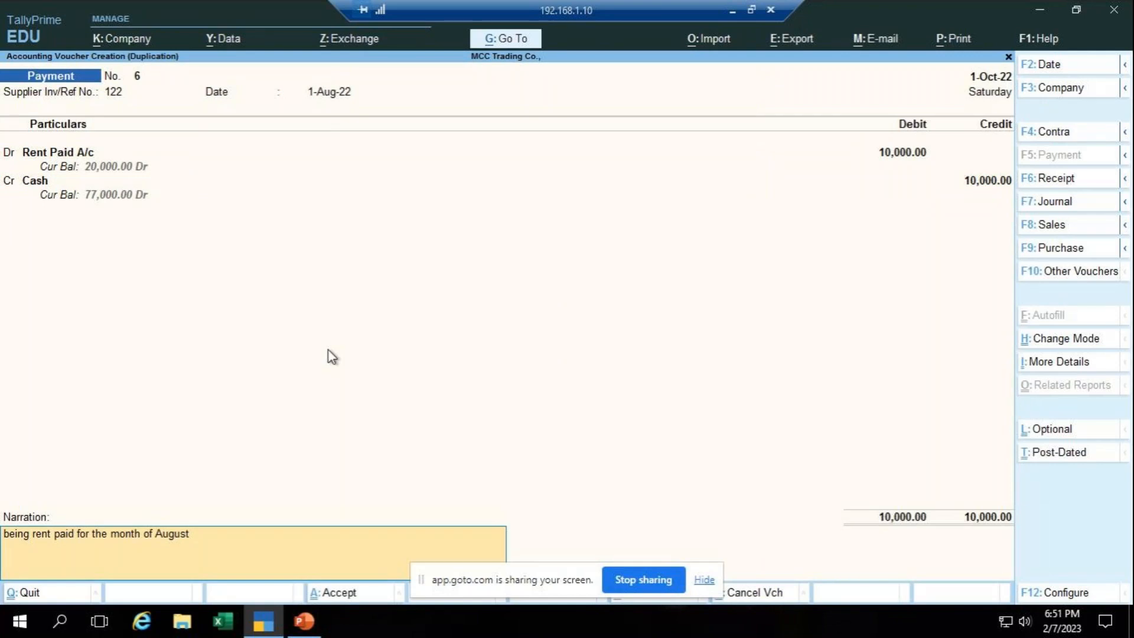
- Change the month in the duplicated October rent voucher's narration to "Oct" and save the voucher
key(BackSpace)
key(BackSpace)
key(BackSpace)
key(BackSpace)
key(BackSpace)
text(Oc)
key(Return)
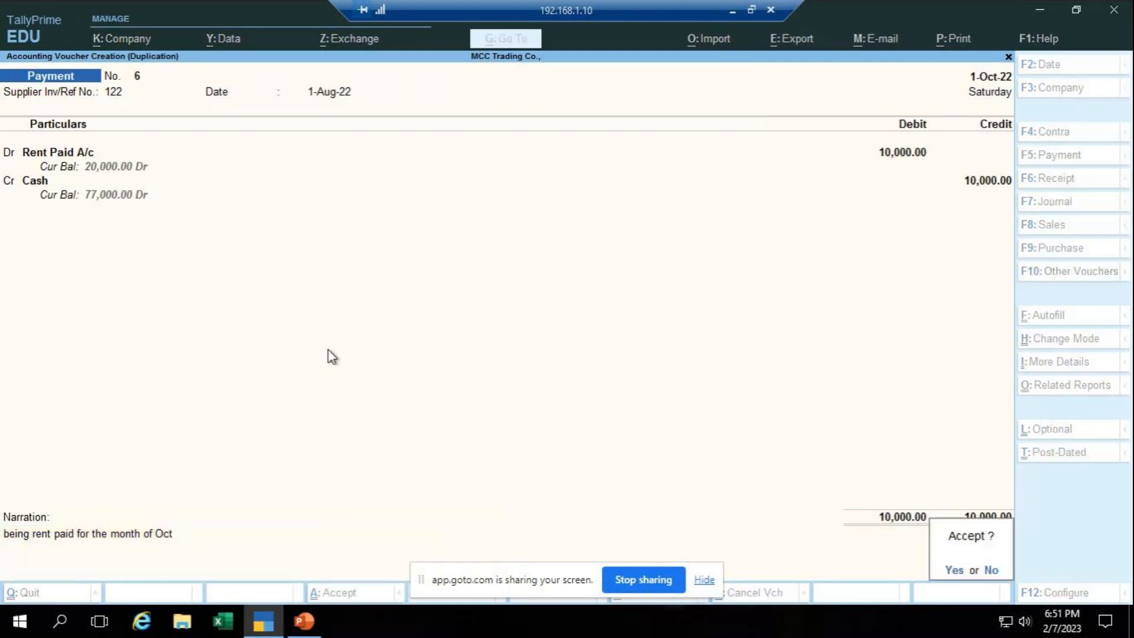
key(y)
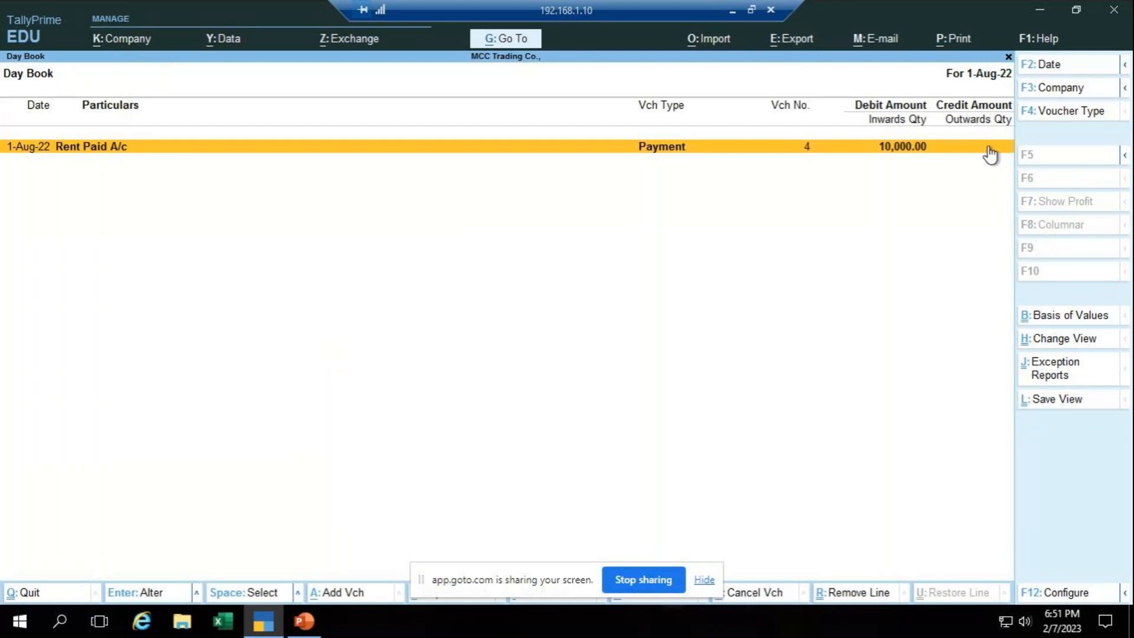
- Set the Day Book period from 1-4-2022 to 31-Mar-23
key(alt+F2)
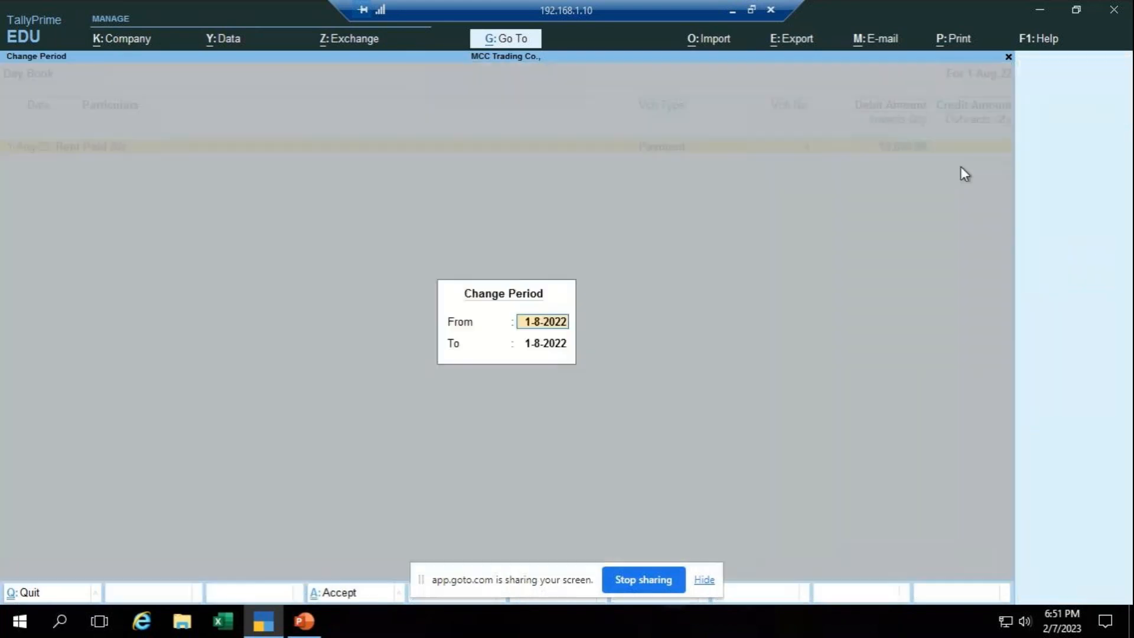
text(1.4)
key(Return)
text(31.3)
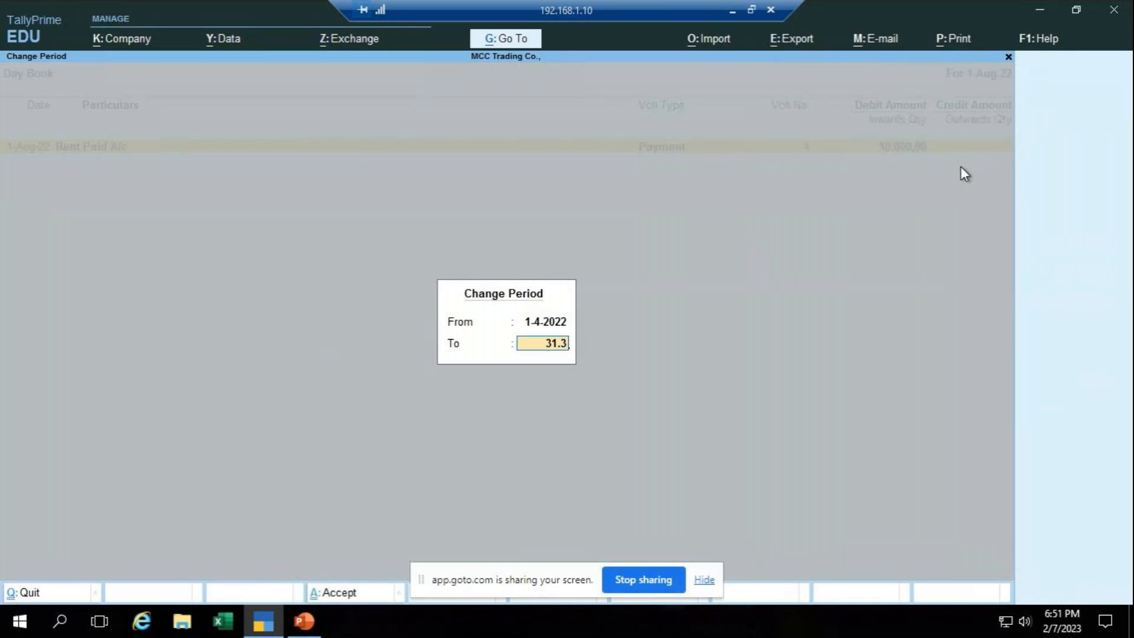
key(Return)
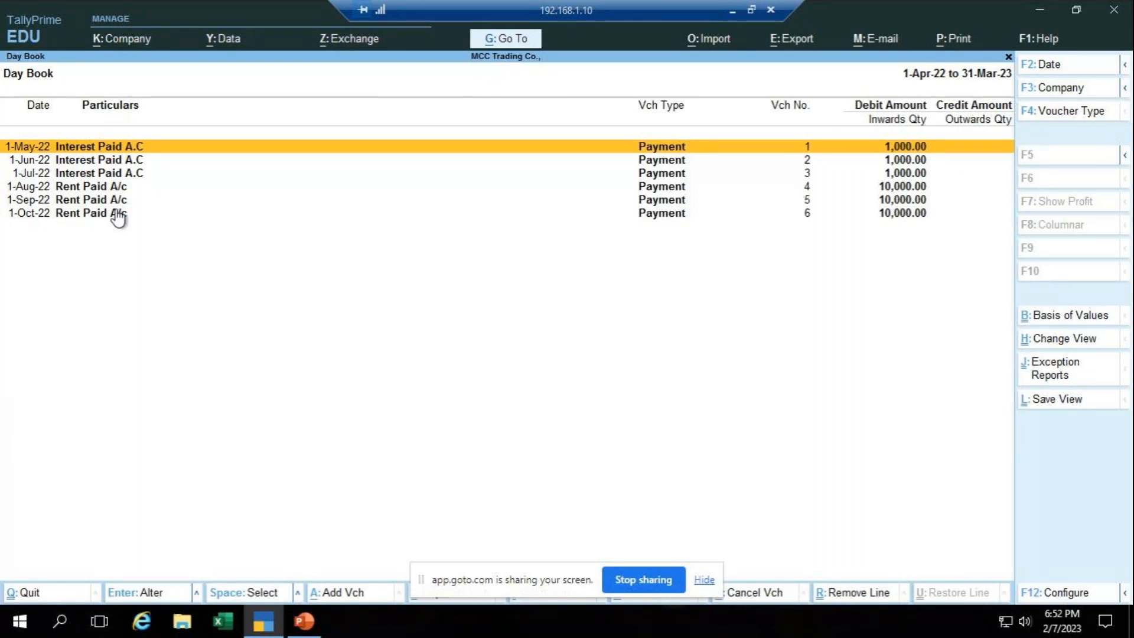
- Duplicate the 1-May-22 interest payment voucher and date the copy 1-Oct-22, keeping its reference and ledger entries
key(alt)
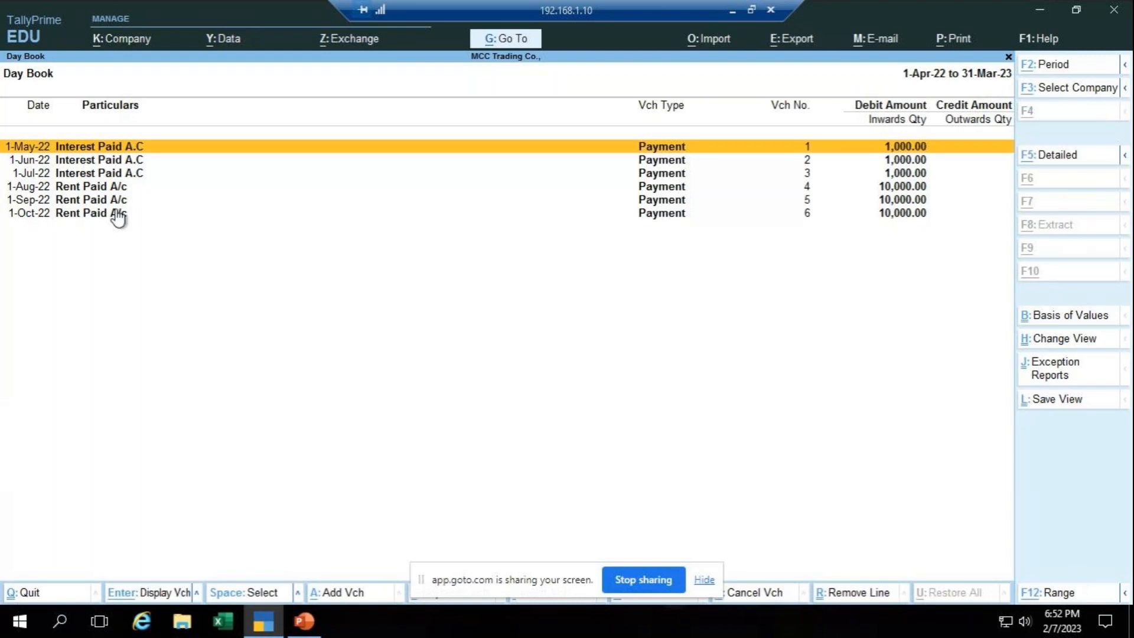
key(alt+2)
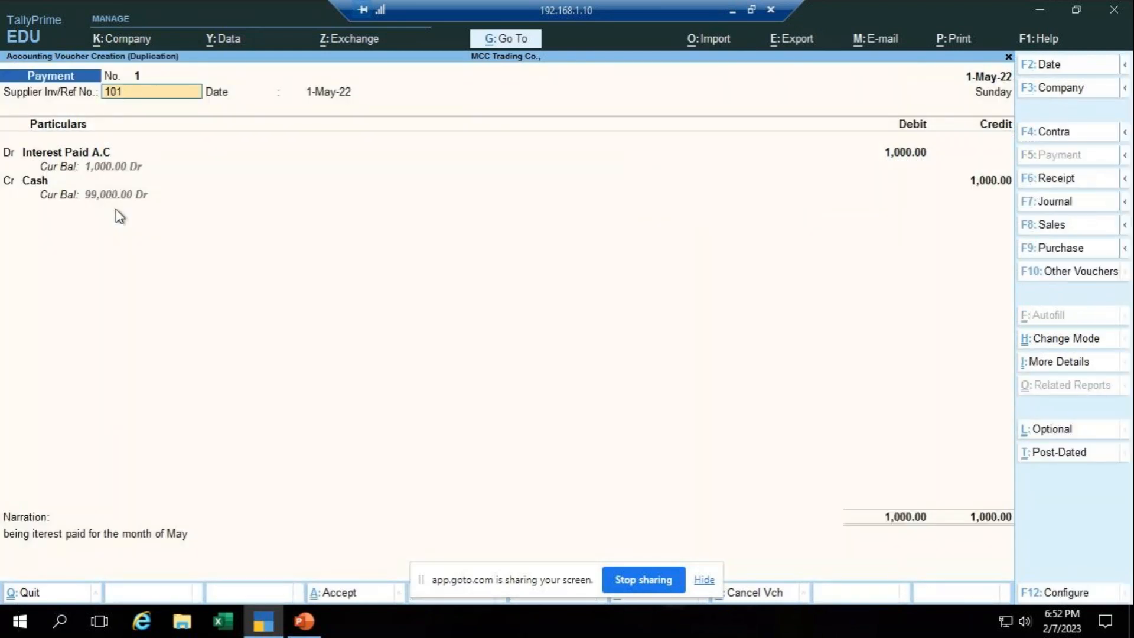
key(F2)
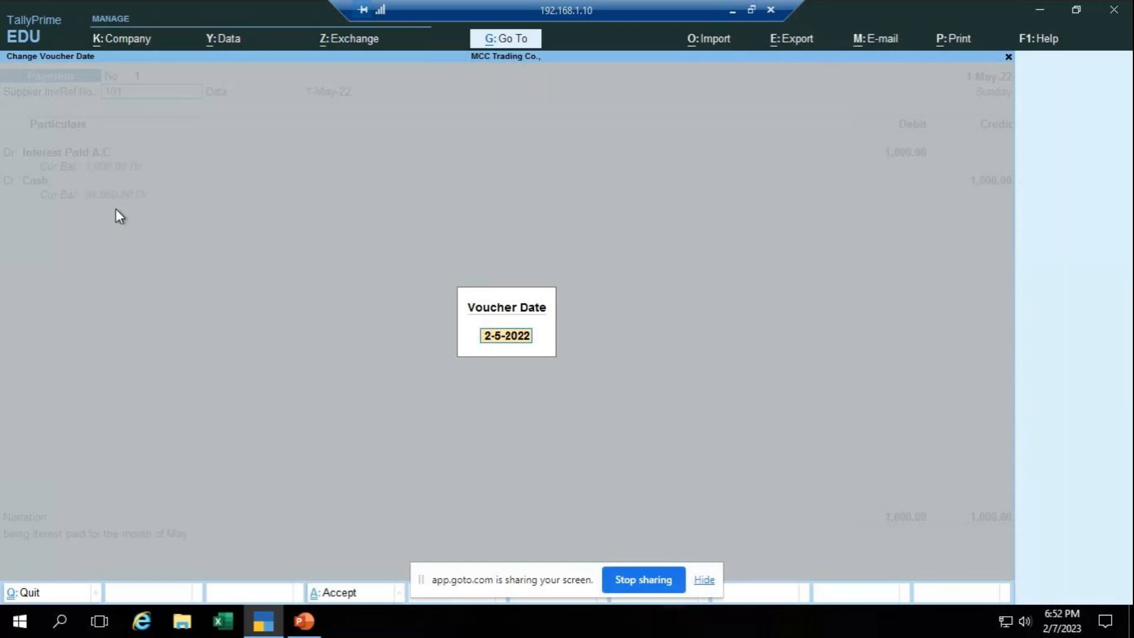
text(1.10)
key(Return)
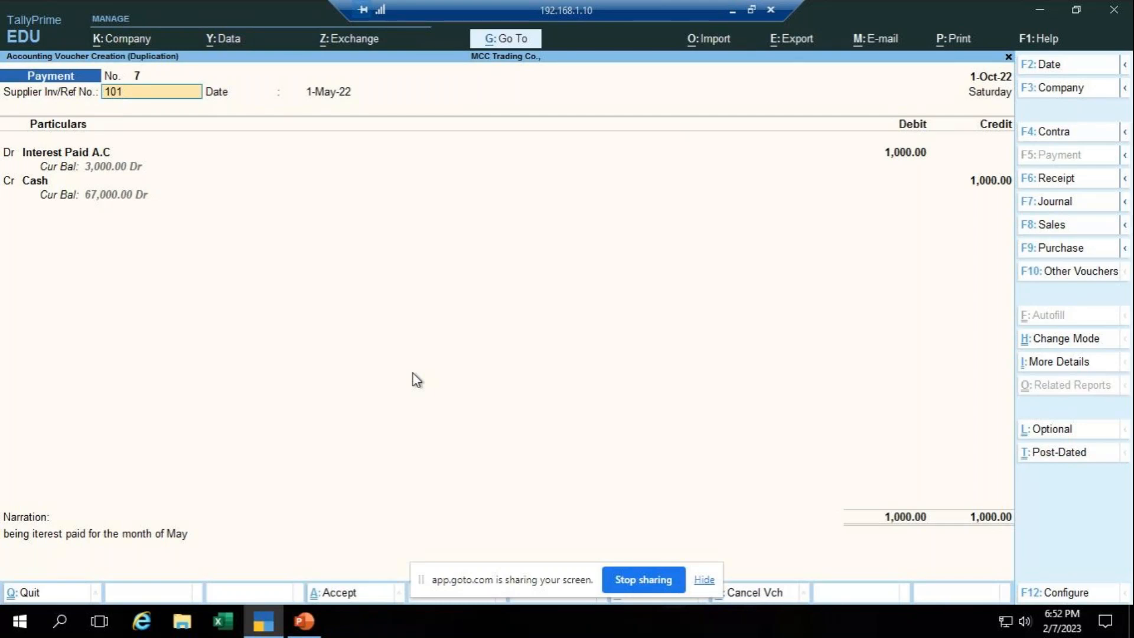
key(Return)
key(Return)
key(Return)
key(Return)
key(Return)
key(Return)
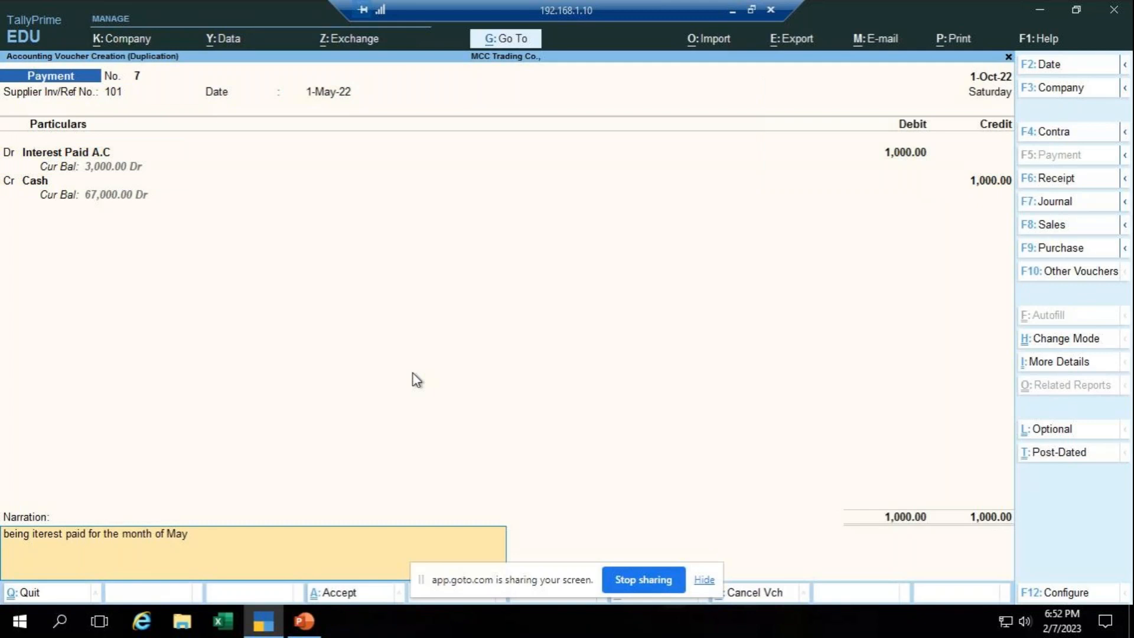
- Change the month in the duplicated interest voucher's narration to "Oct" and save the voucher
key(BackSpace)
key(BackSpace)
key(BackSpace)
text(Oct)
key(Return)
key(Return)
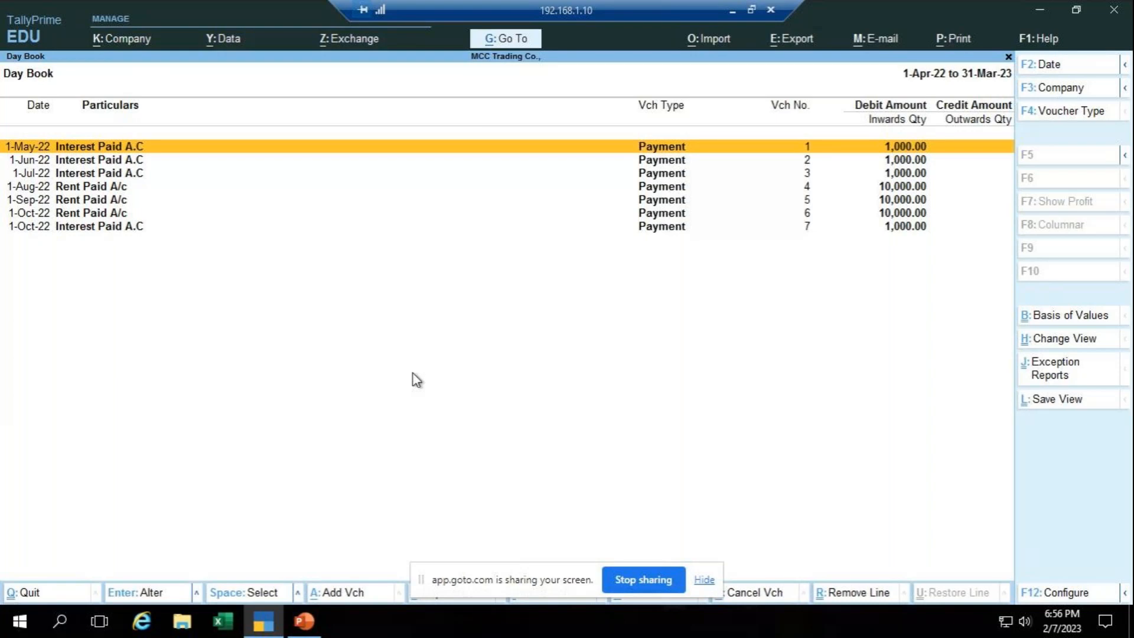
- Leave the Day Book and bring up the additional reports available for the company
key(Escape)
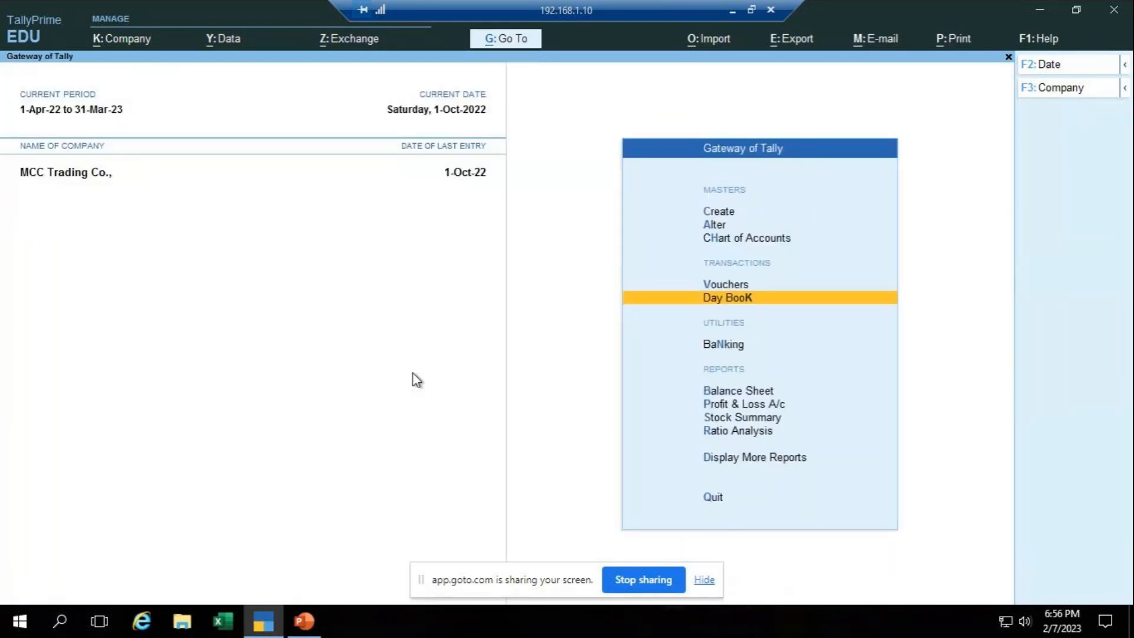
key(Down)
key(Down)
key(Down)
key(Down)
key(Down)
key(Down)
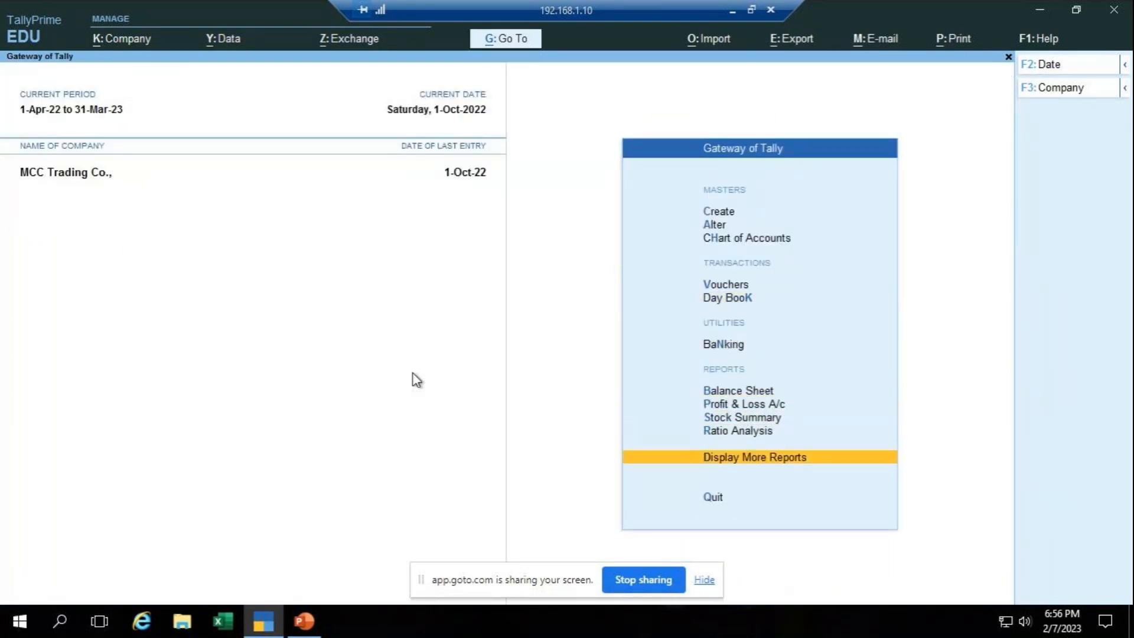
key(Return)
- Open the Interest Paid A.C ledger from the account books
key(Down)
key(Down)
key(Down)
key(Down)
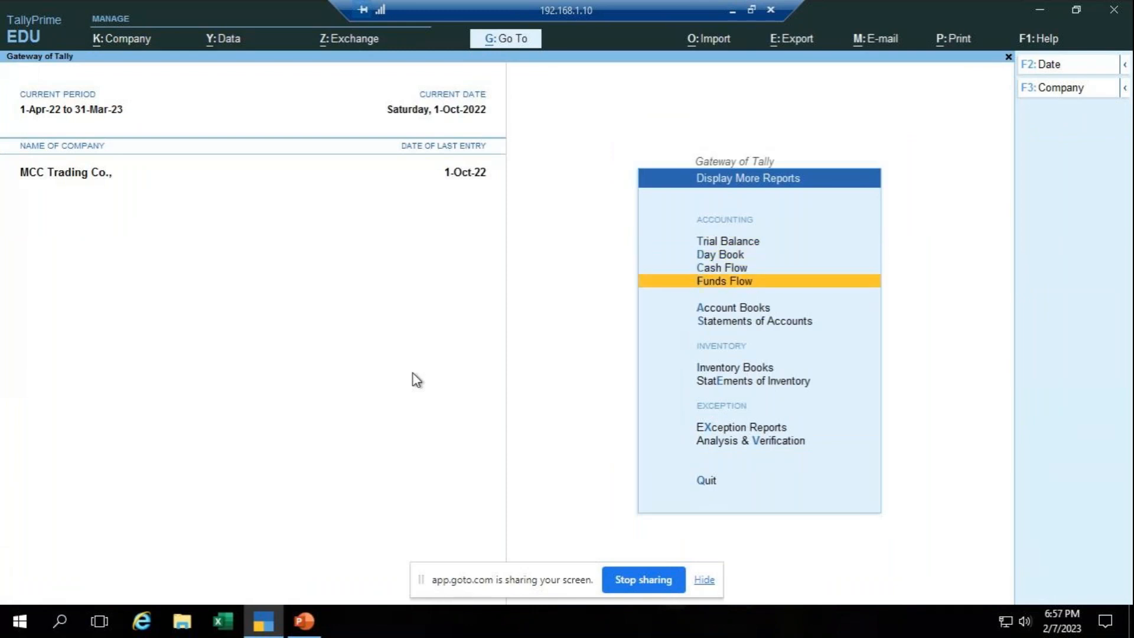
key(Return)
key(Down)
key(Return)
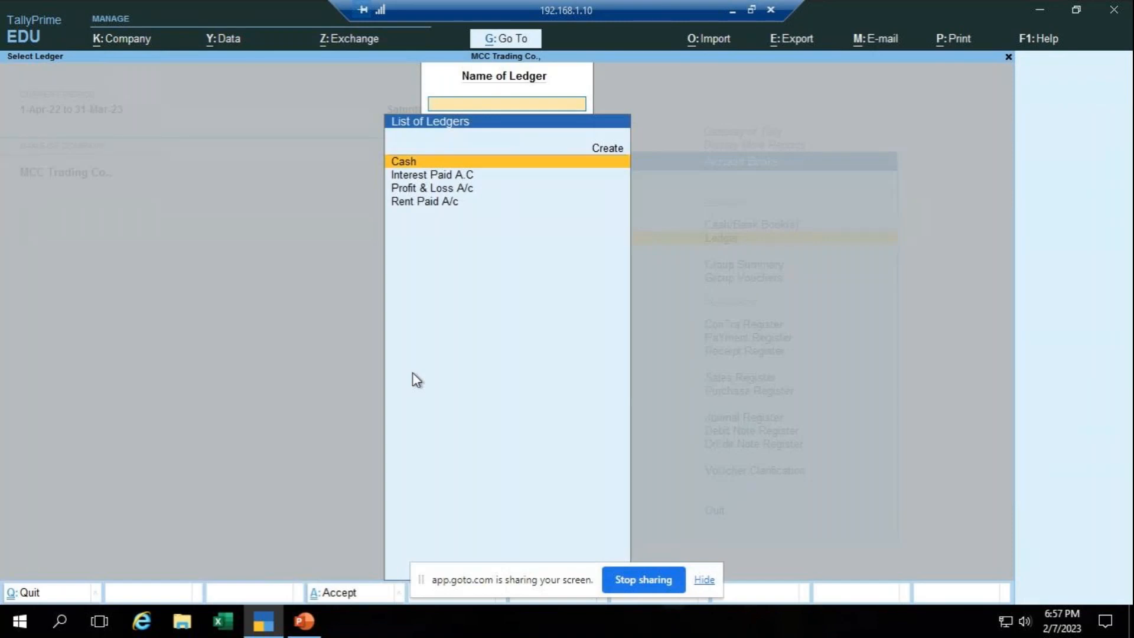
key(Down)
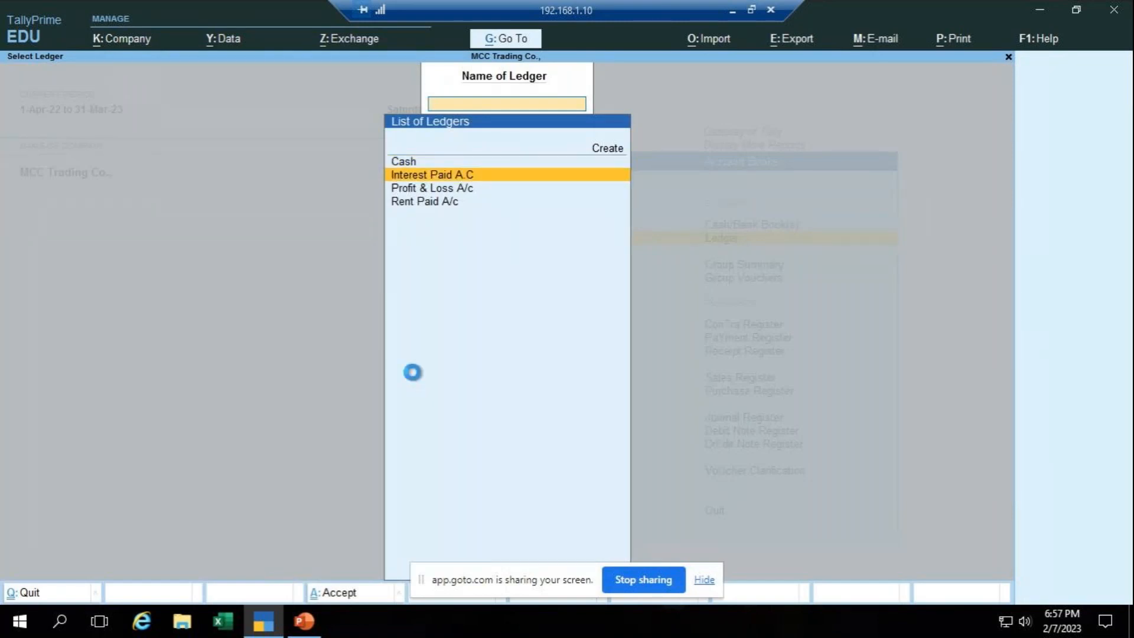
key(Return)
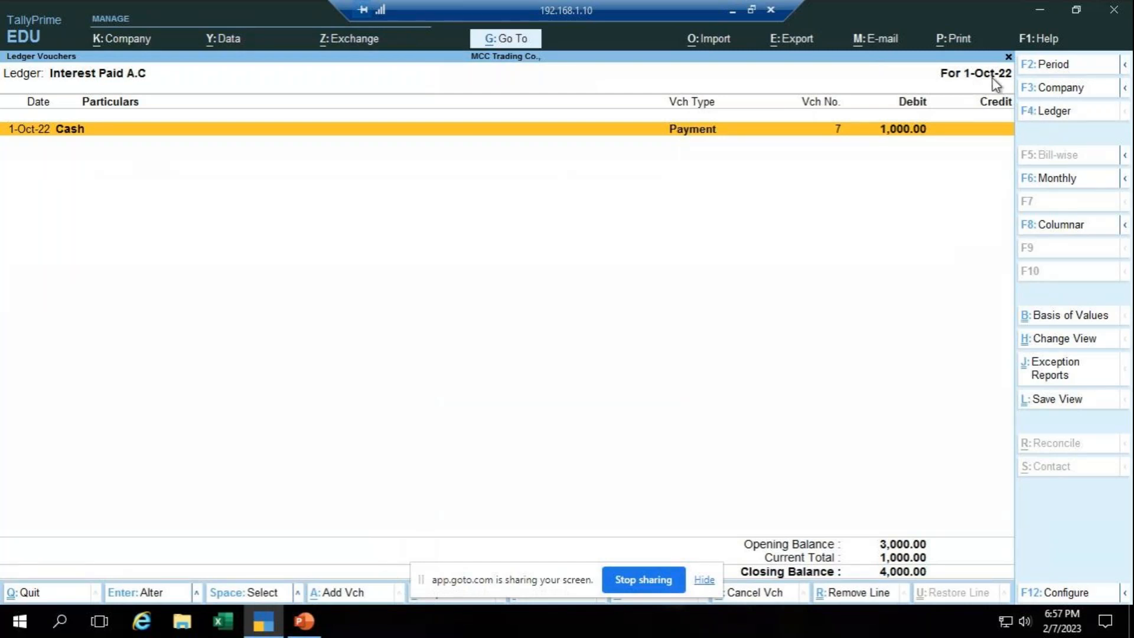
- Set the Interest Paid A.C ledger's period from 1-4-2022 to 31-Mar-23
key(alt+F2)
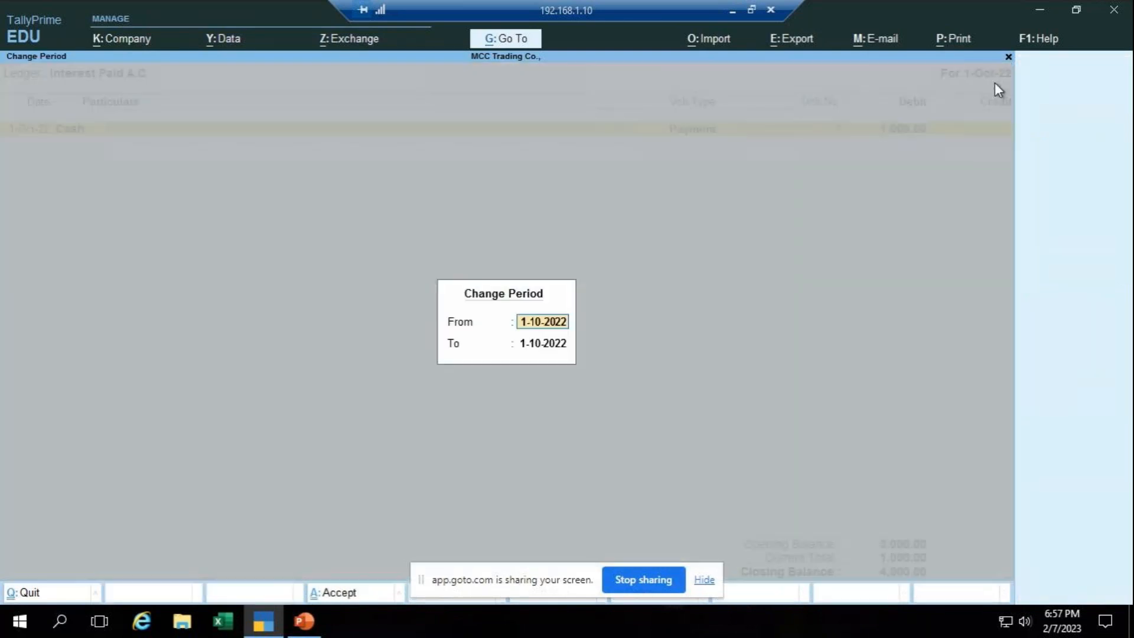
text(1.4)
key(Return)
text(31.3)
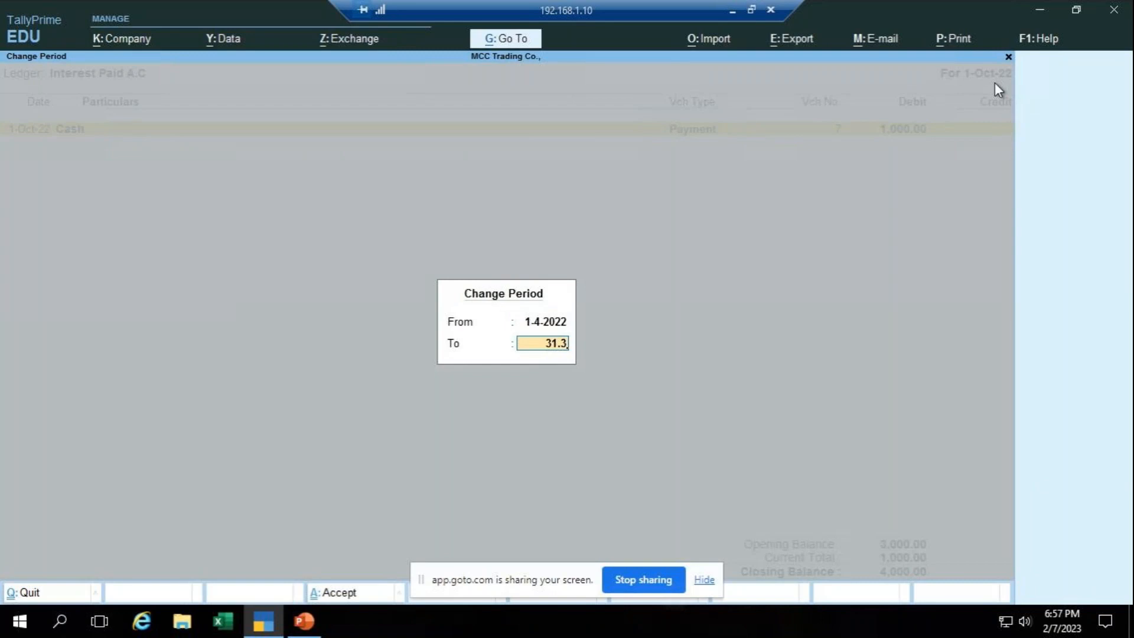
key(Return)
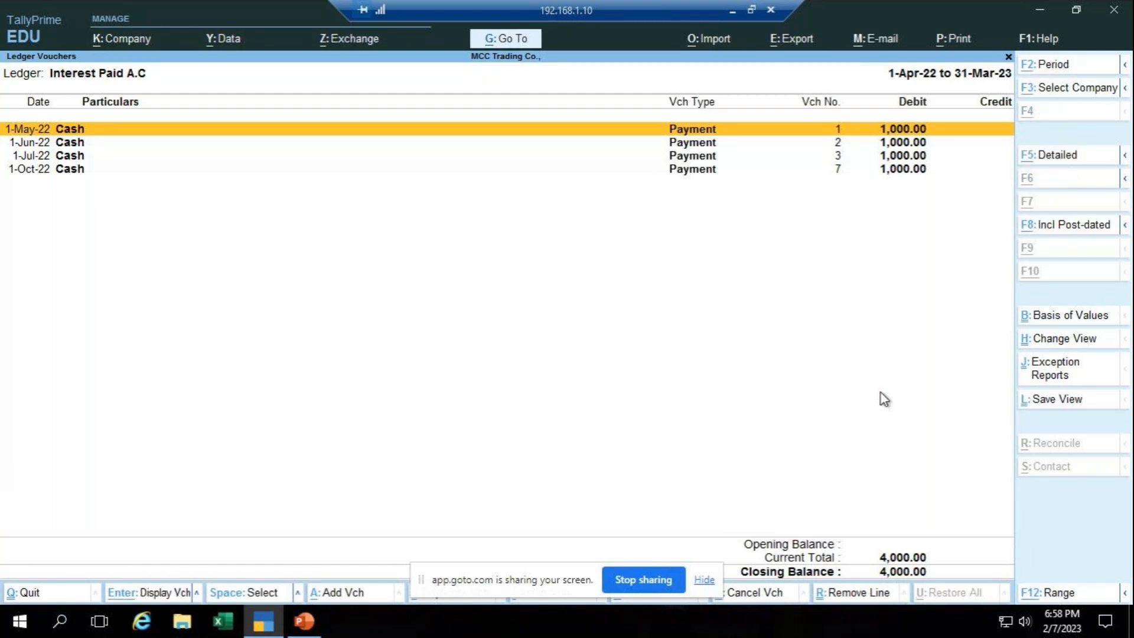
- Switch to PowerPoint, review the receipt voucher explanation and practical exercises, and return to TallyPrime
key(alt+Tab)
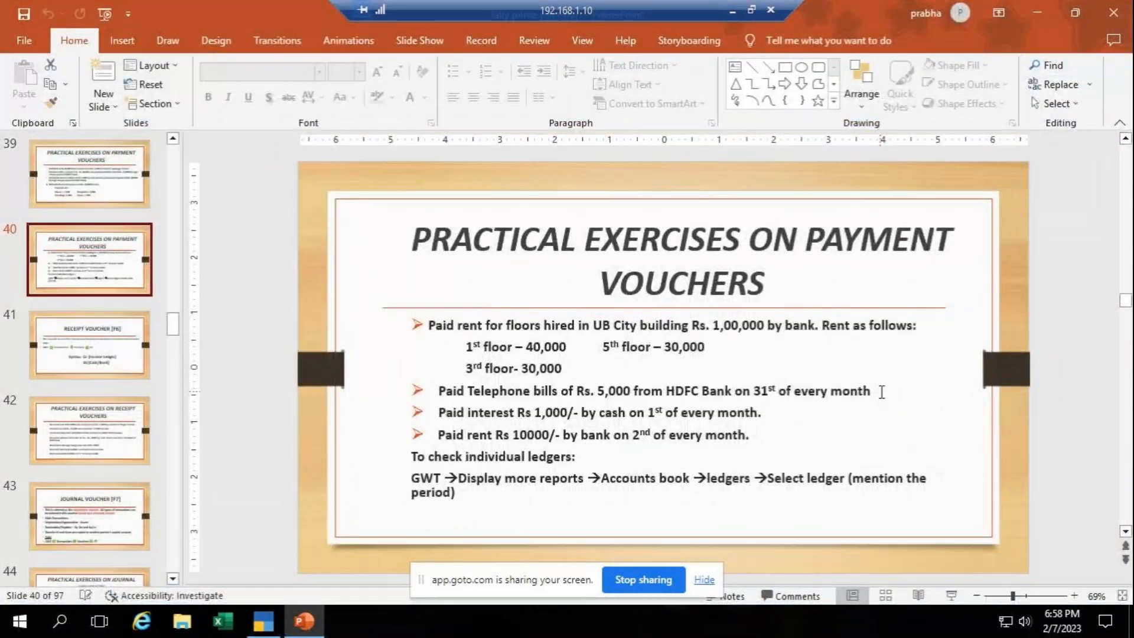
key(Down)
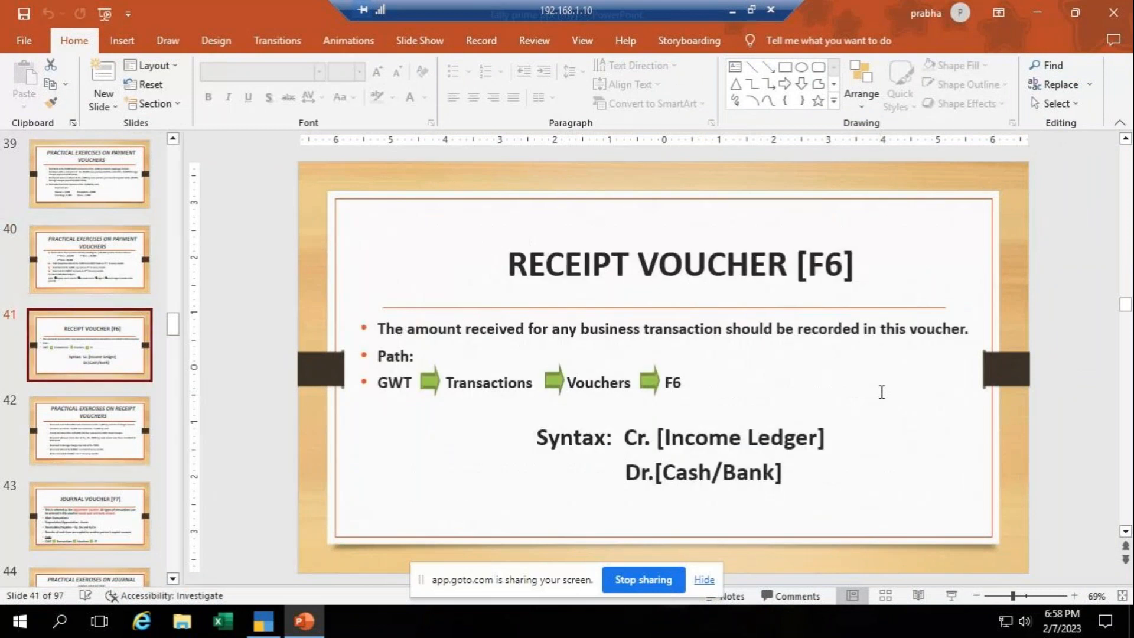
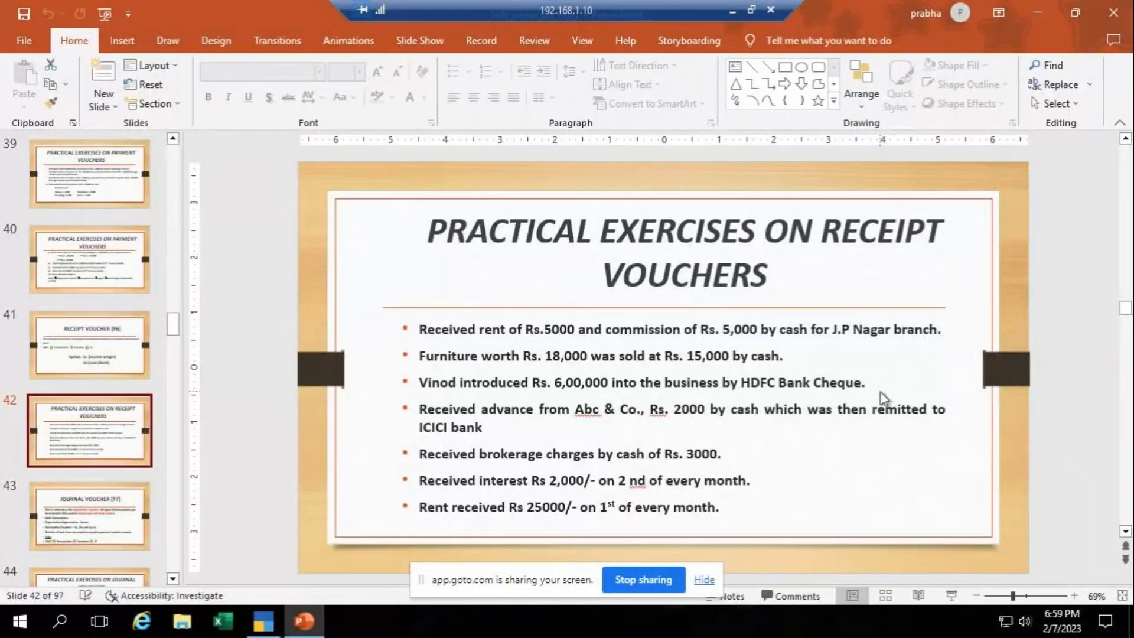
key(alt+Tab)
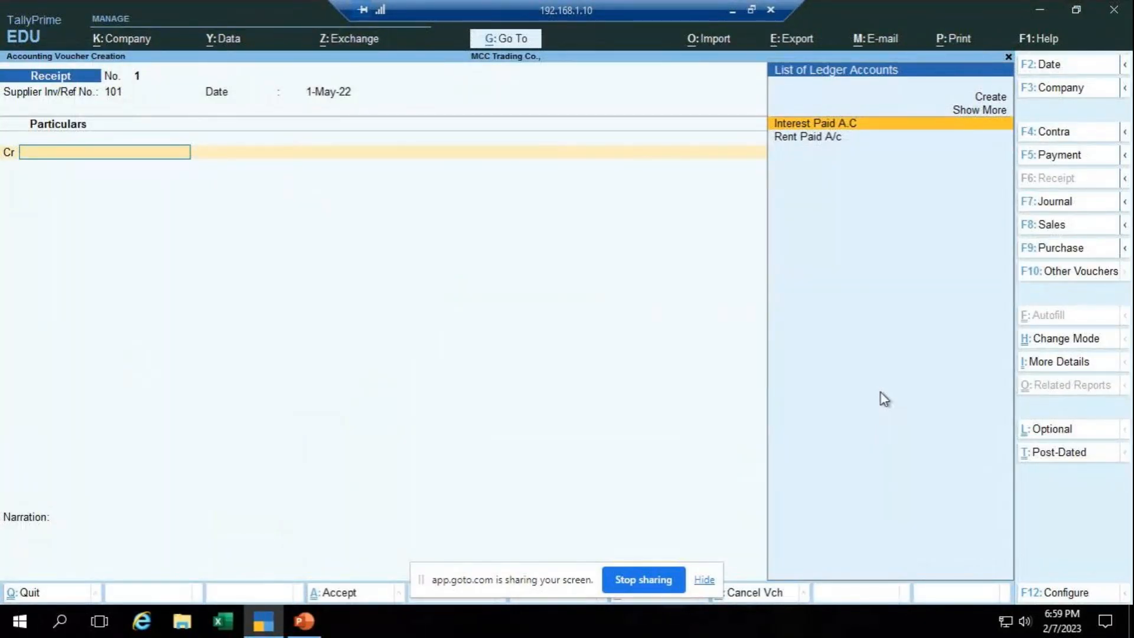
- Create a ledger named "Rent Receied A/c" under Indirect Incomes for the receipt voucher's first credit line
key(alt+c)
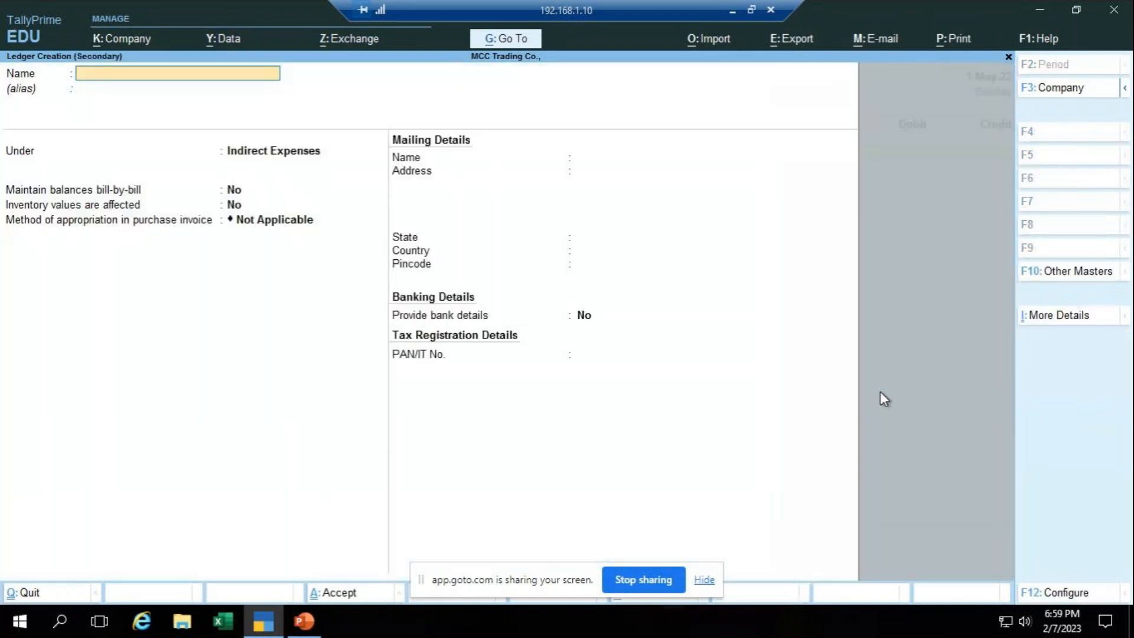
text(Rent Receied a/c)
key(Return)
key(Return)
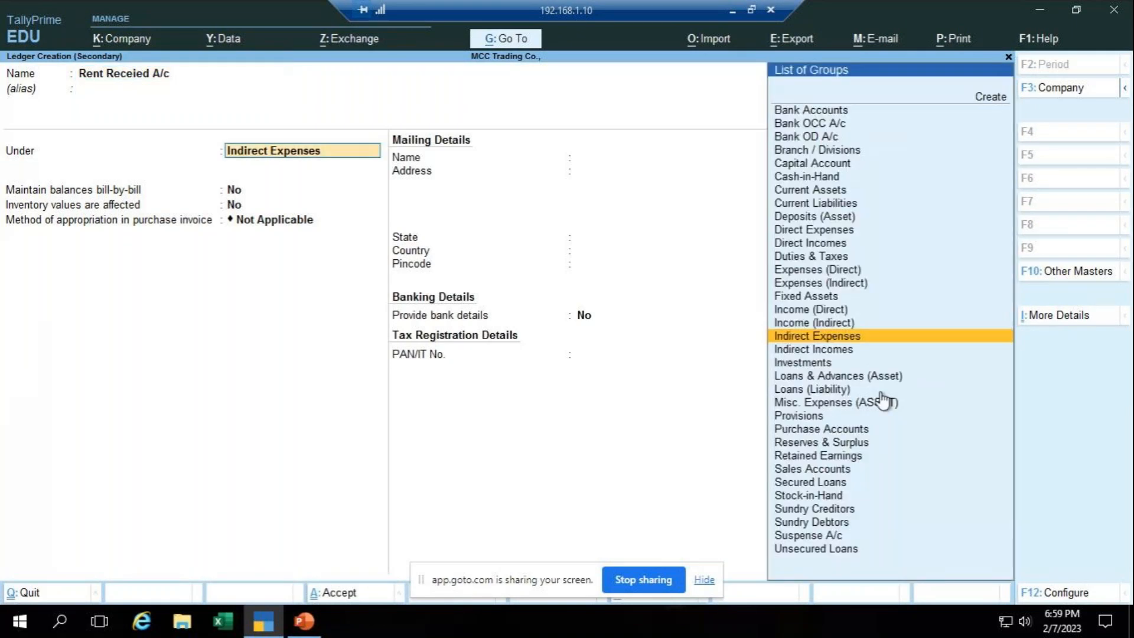
text(Ind)
key(Down)
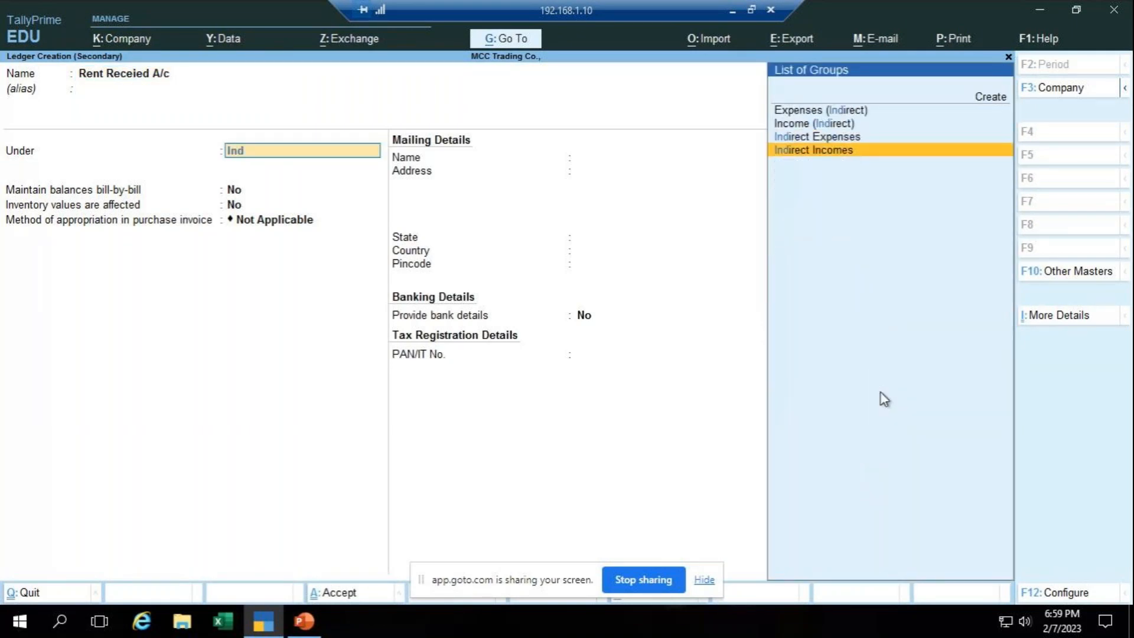
key(Return)
key(ctrl)
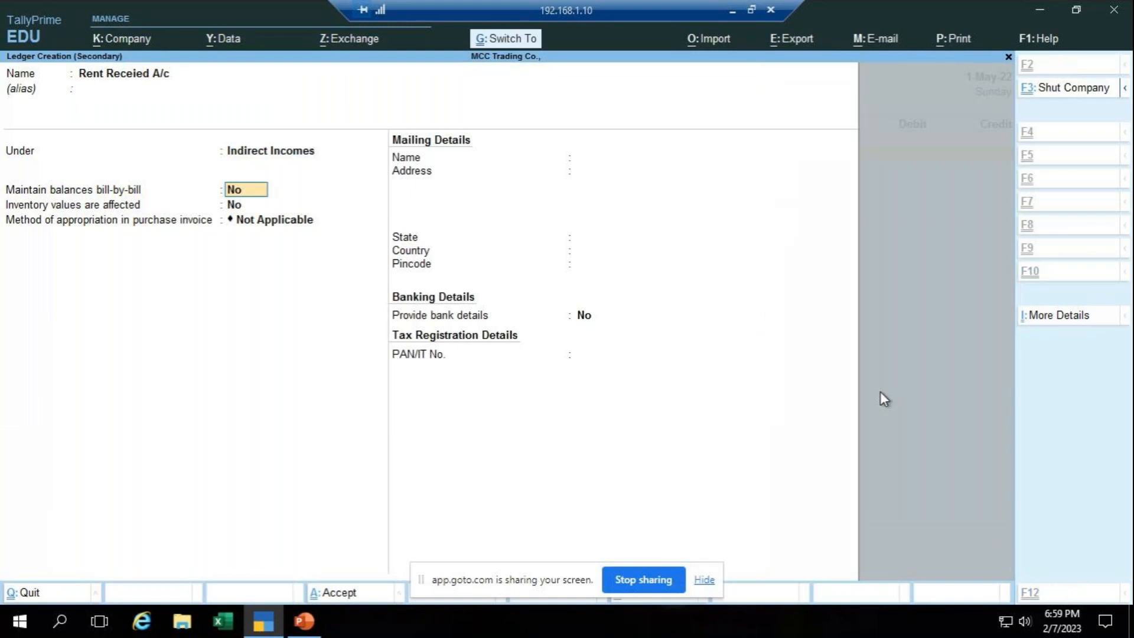
key(ctrl+a)
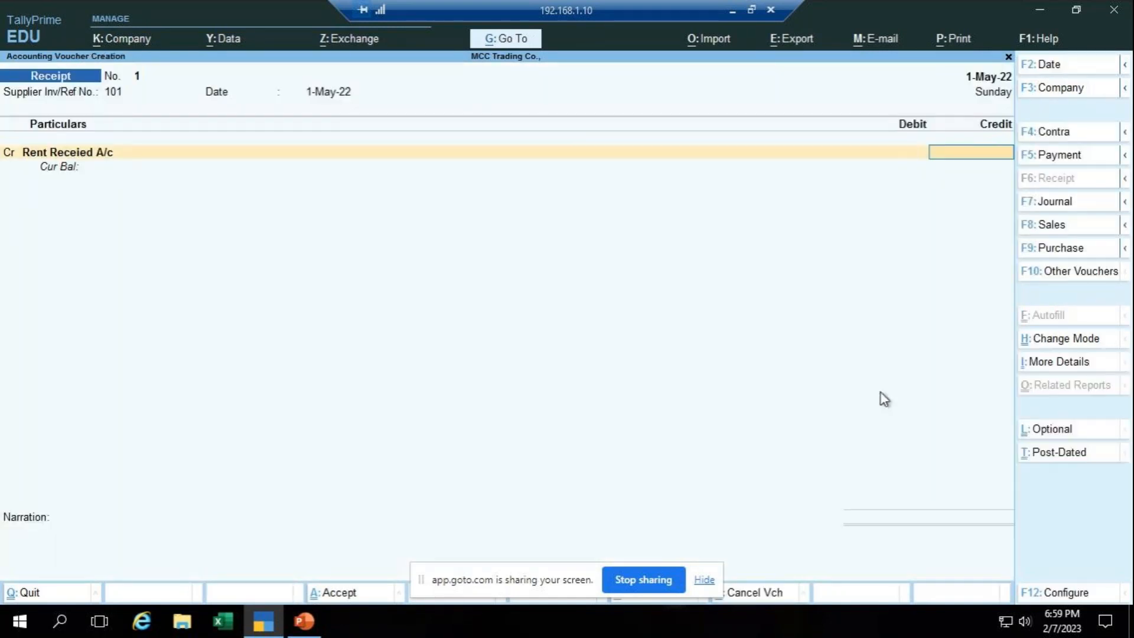
- Check the rent amount in the PowerPoint exercise and credit 5000 to the rent income ledger in the TallyPrime receipt voucher
key(alt+Tab)
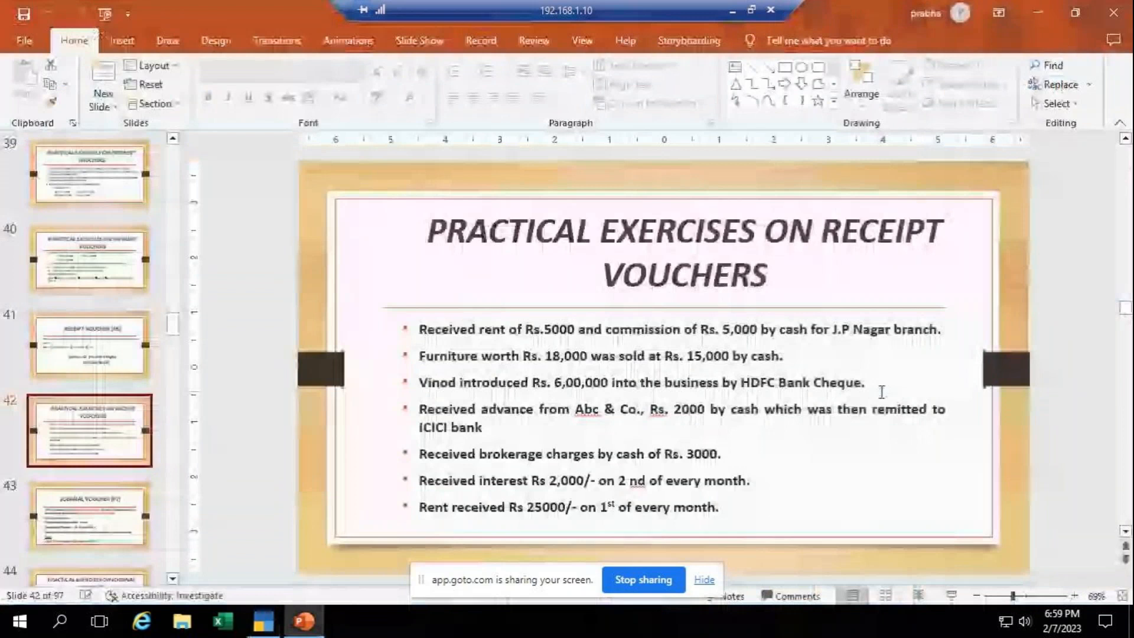
key(alt+Tab)
text(5000)
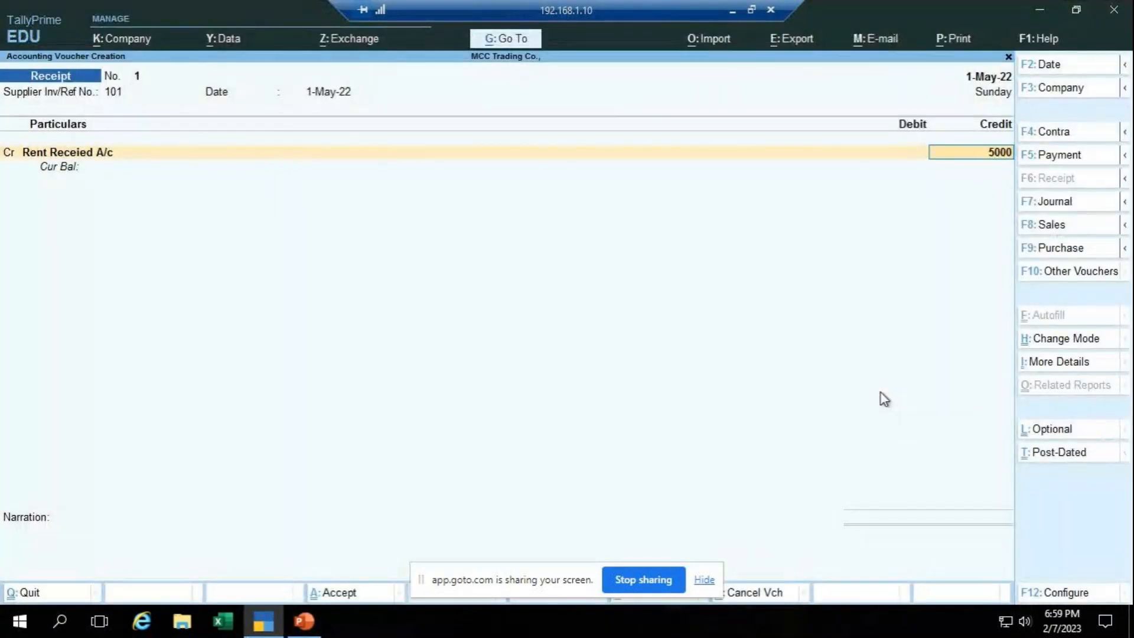
key(Return)
key(Return)
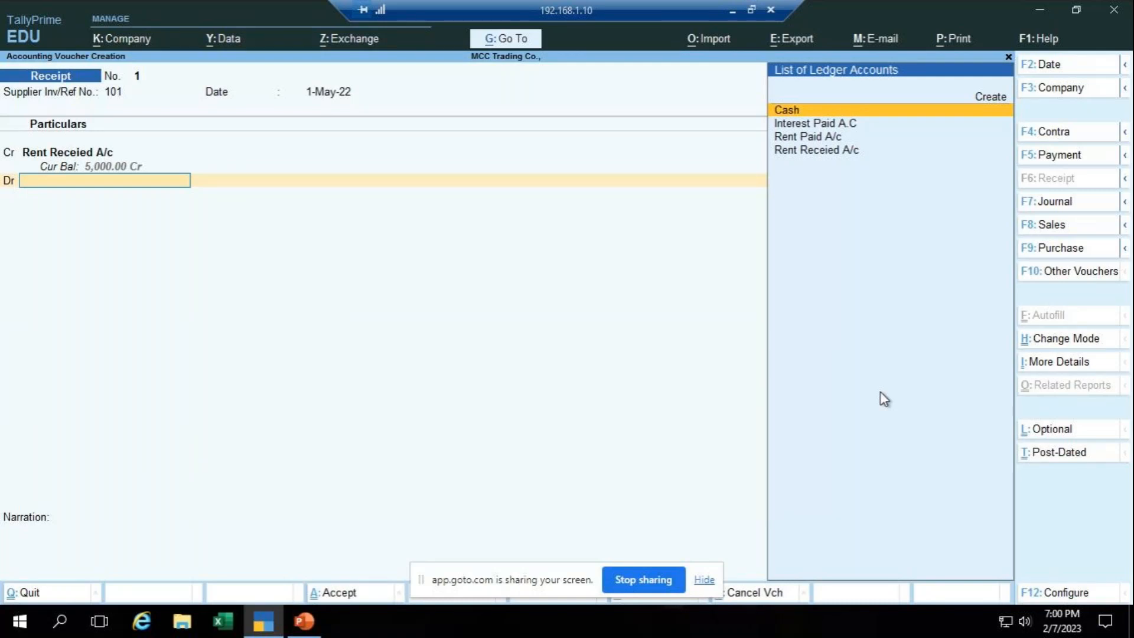
- Create a ledger named "Commission Received A/c" under Indirect Incomes for the receipt voucher's second credit line
key(Escape)
key(c)
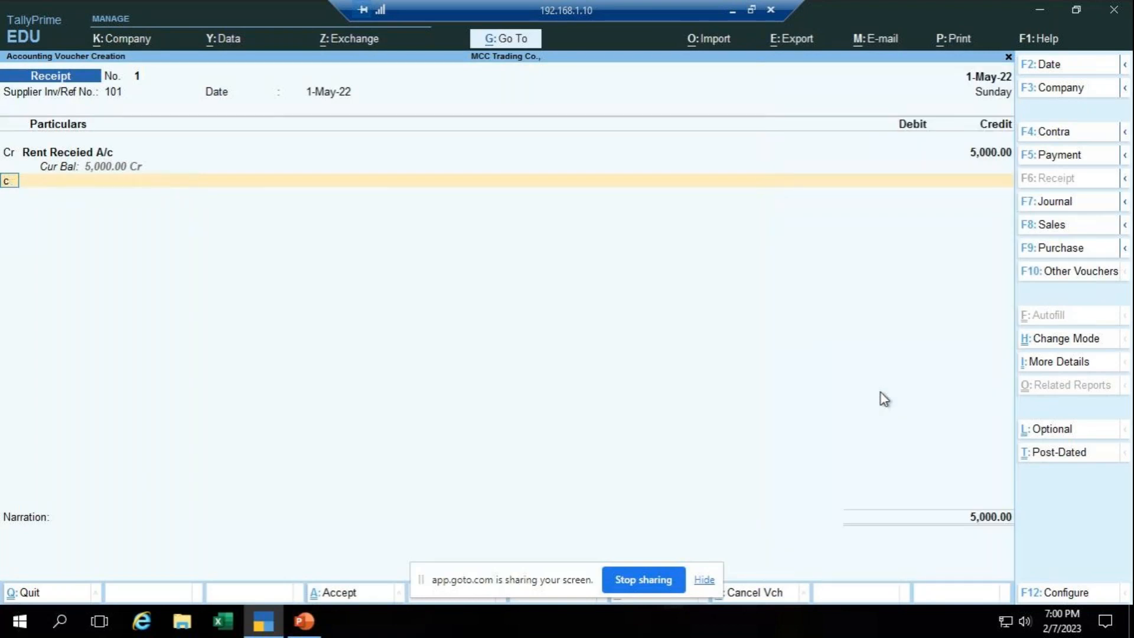
key(Return)
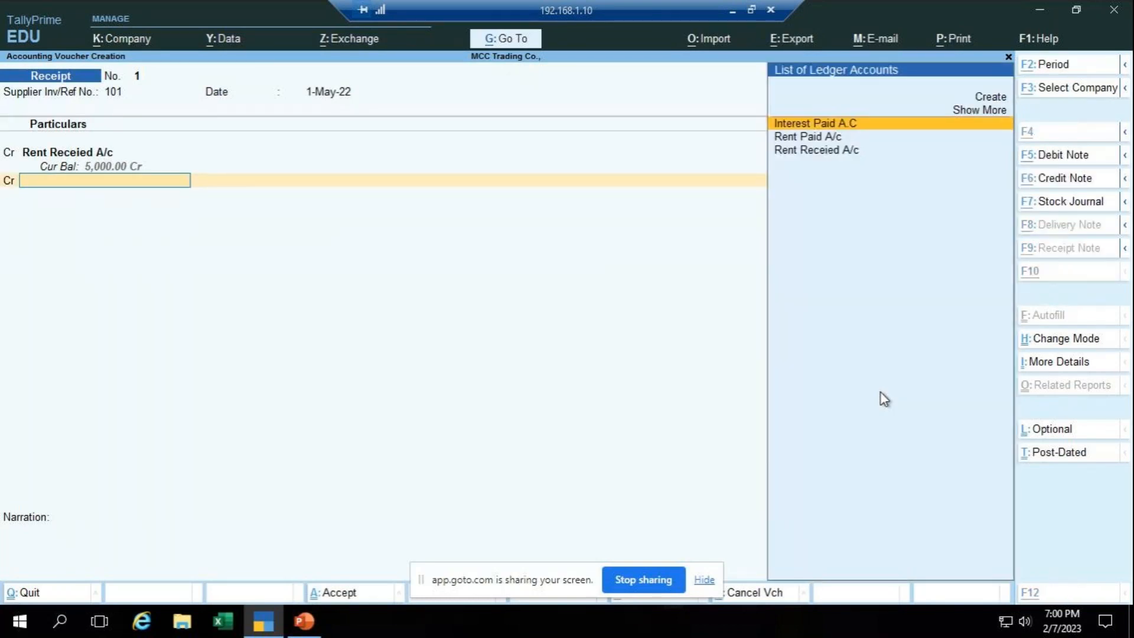
key(alt+c)
text(Commission)
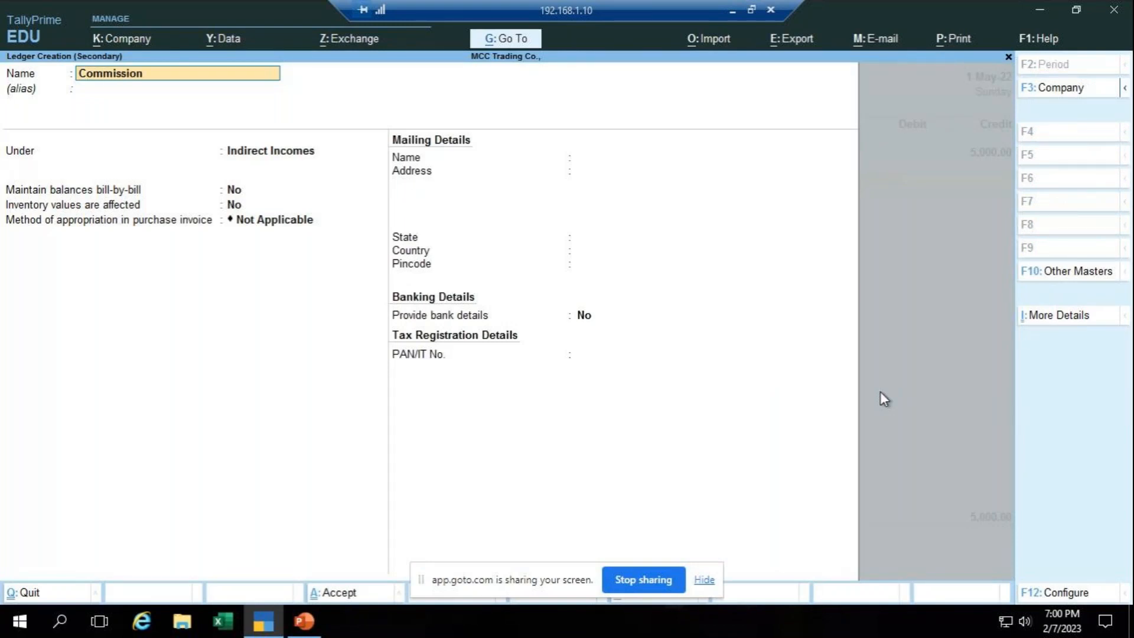
text( Received A/c)
key(Return)
key(Return)
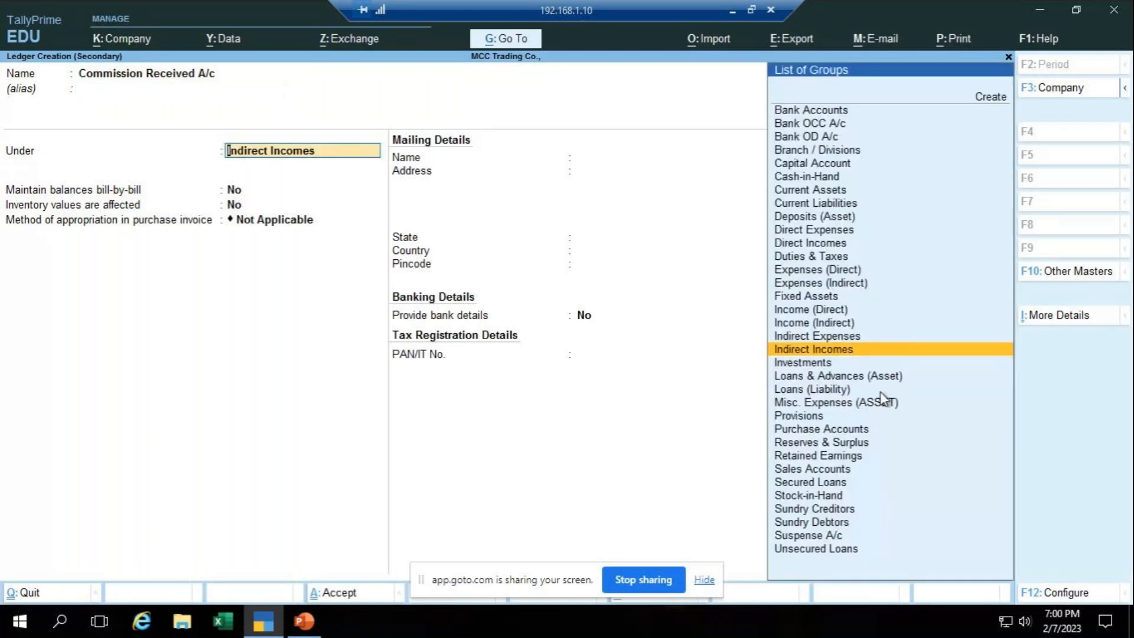
key(Return)
key(ctrl+a)
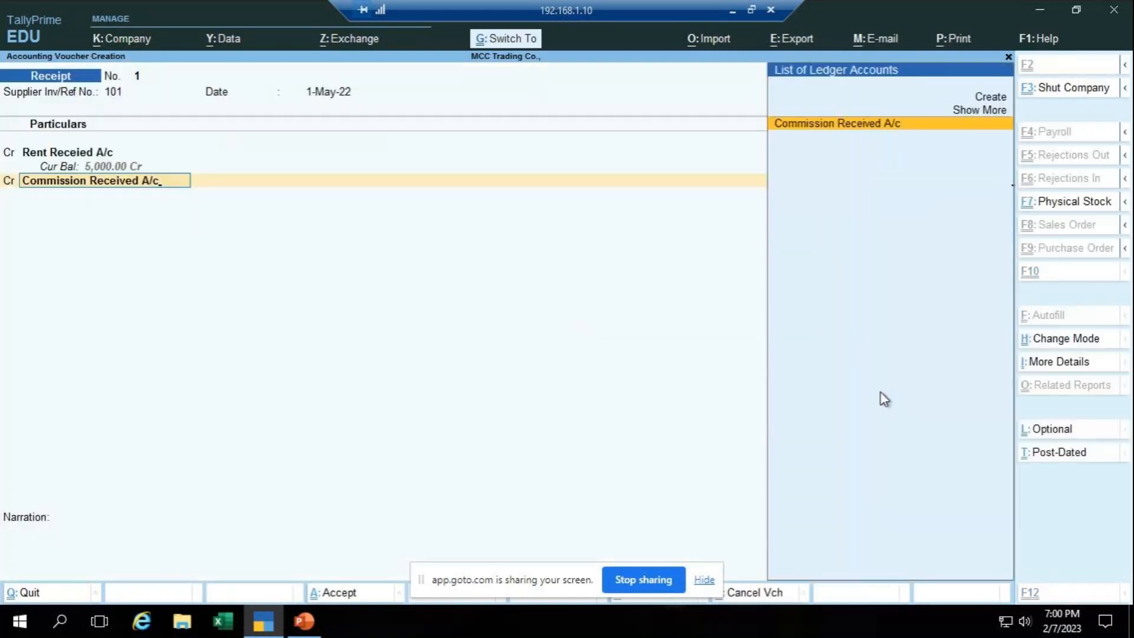
- Credit 5000 to the Commission Received A/c ledger in the receipt voucher
key(Return)
text(5,000)
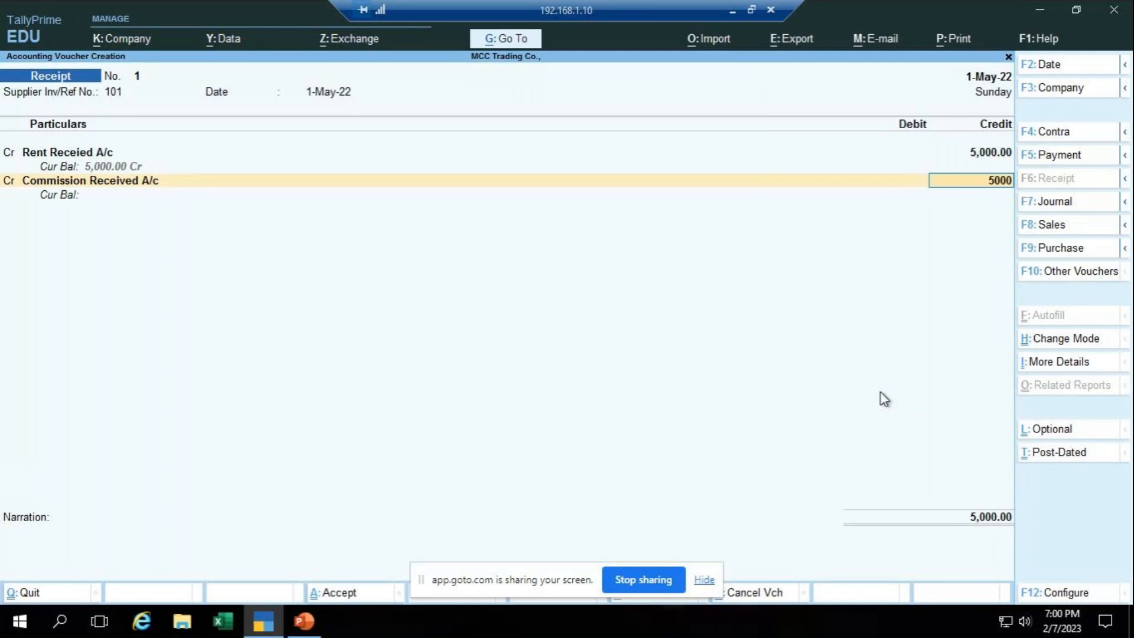
key(Return)
key(Return)
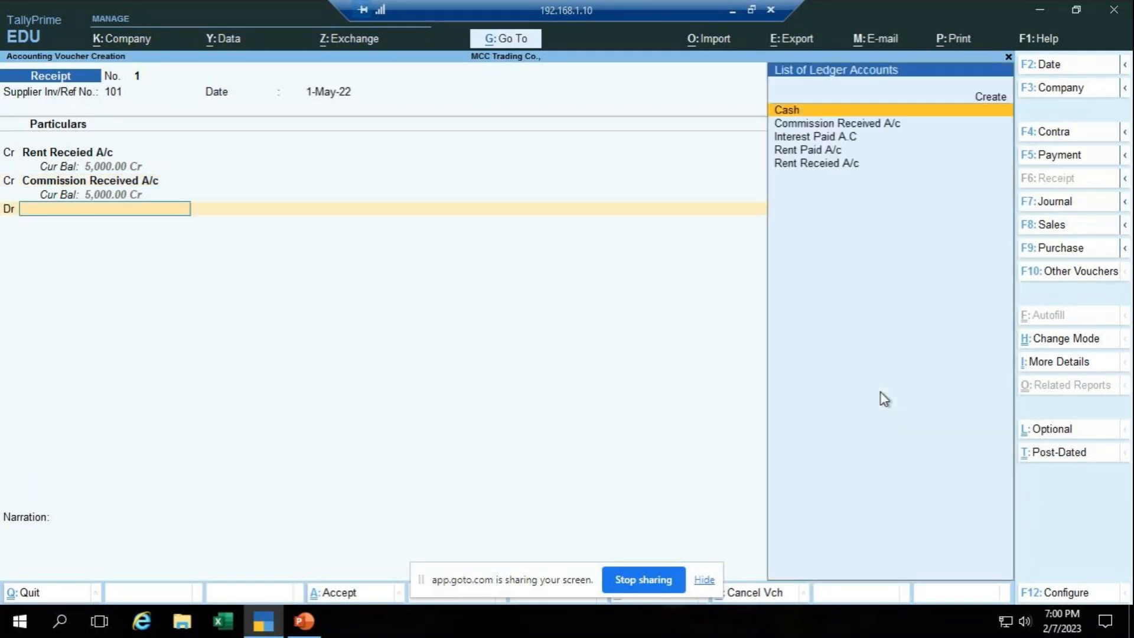
- Check the receipt exercise in PowerPoint, return to TallyPrime, and debit the Cash ledger for the full 10,000
key(alt+Tab)
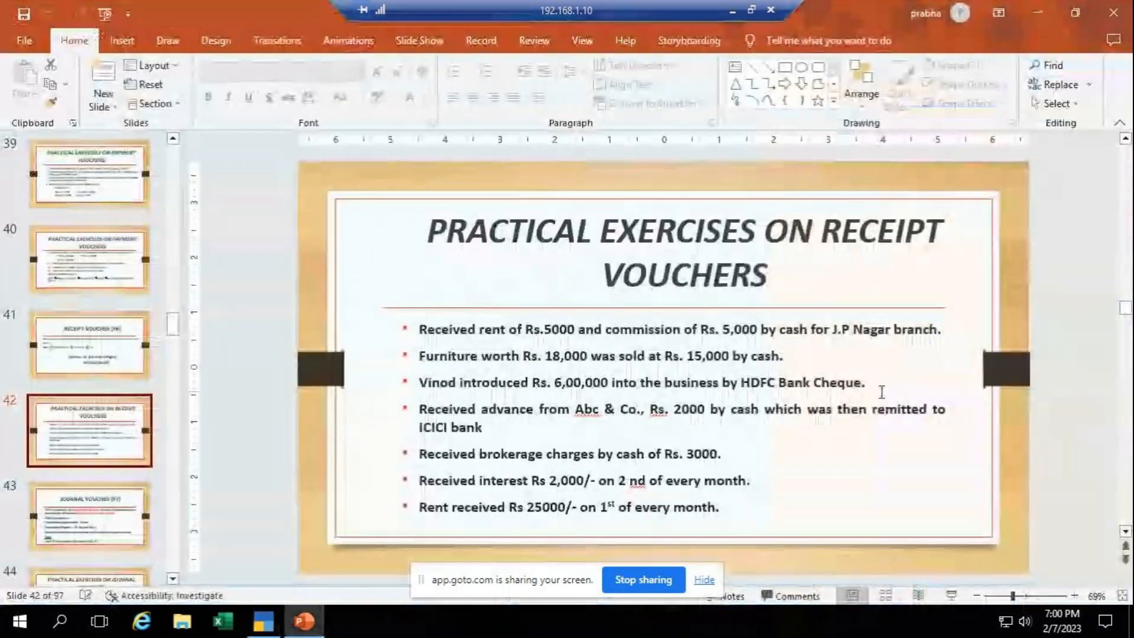
key(alt+Tab)
key(Down)
key(Up)
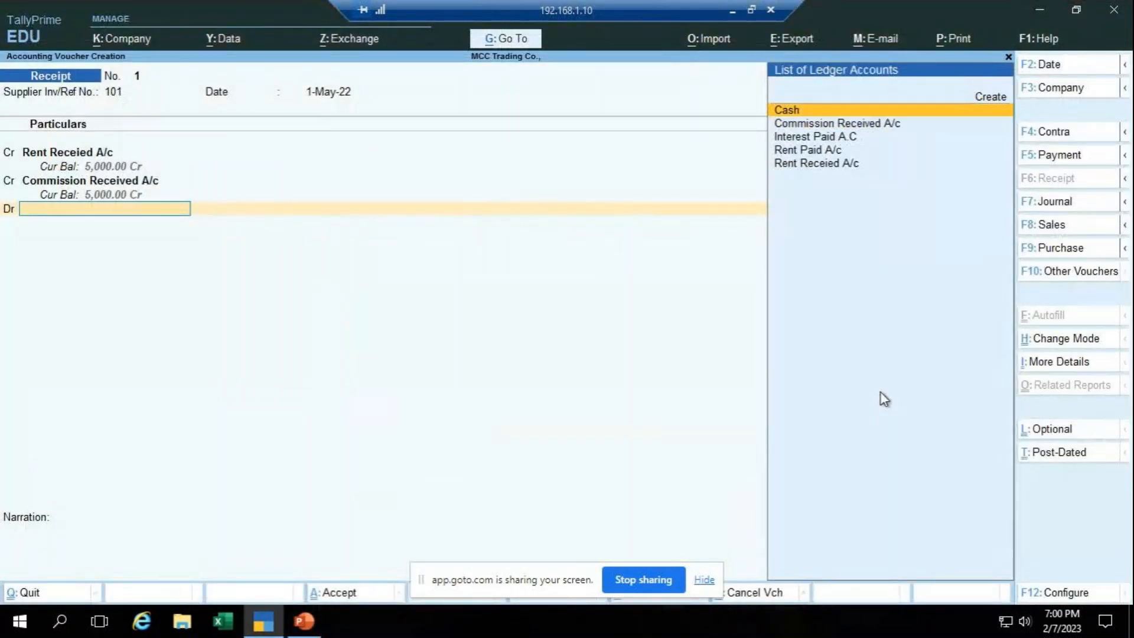
key(Return)
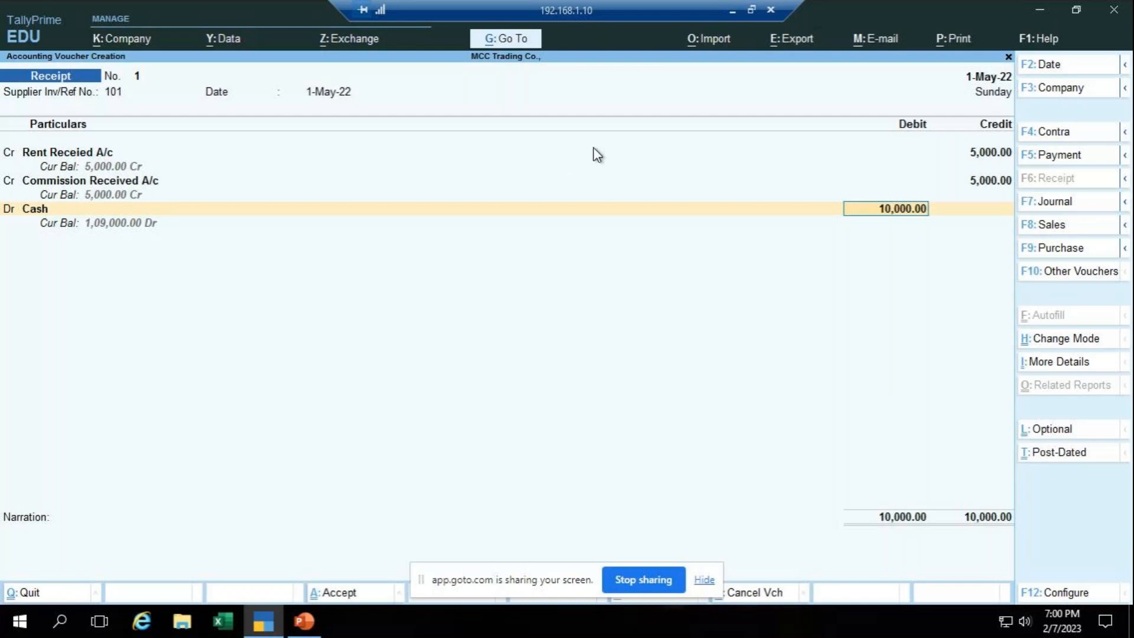
- Open the Rent Receied A/c ledger for alteration from the voucher and expand its additional details to include inactive options
click(66, 159)
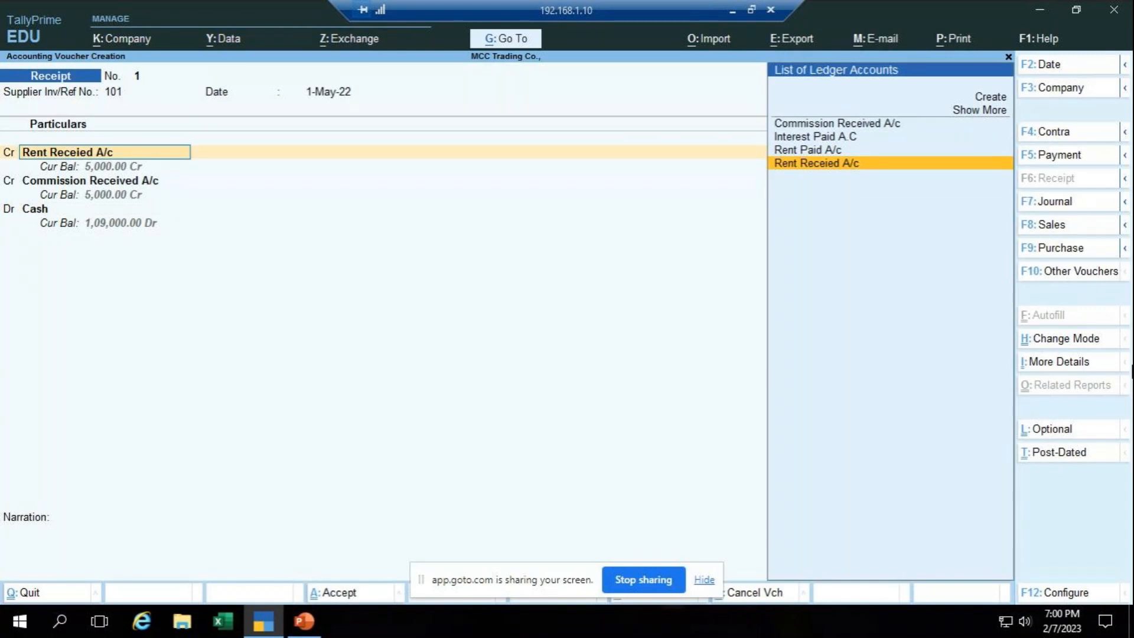
key(ctrl+Return)
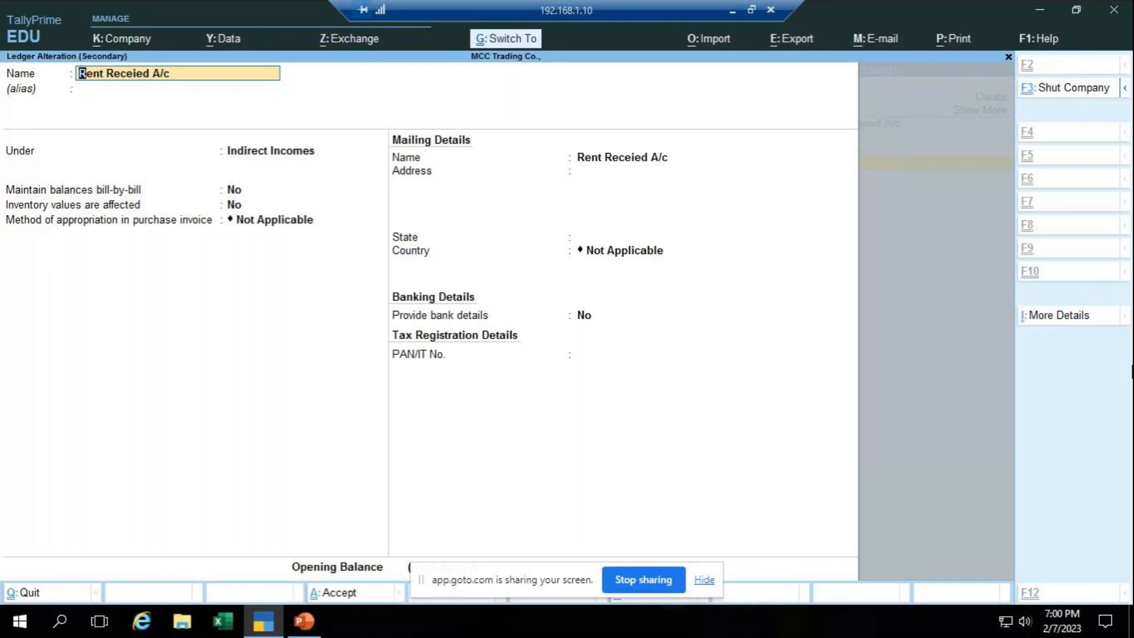
key(ctrl+i)
key(Down)
key(Down)
key(Down)
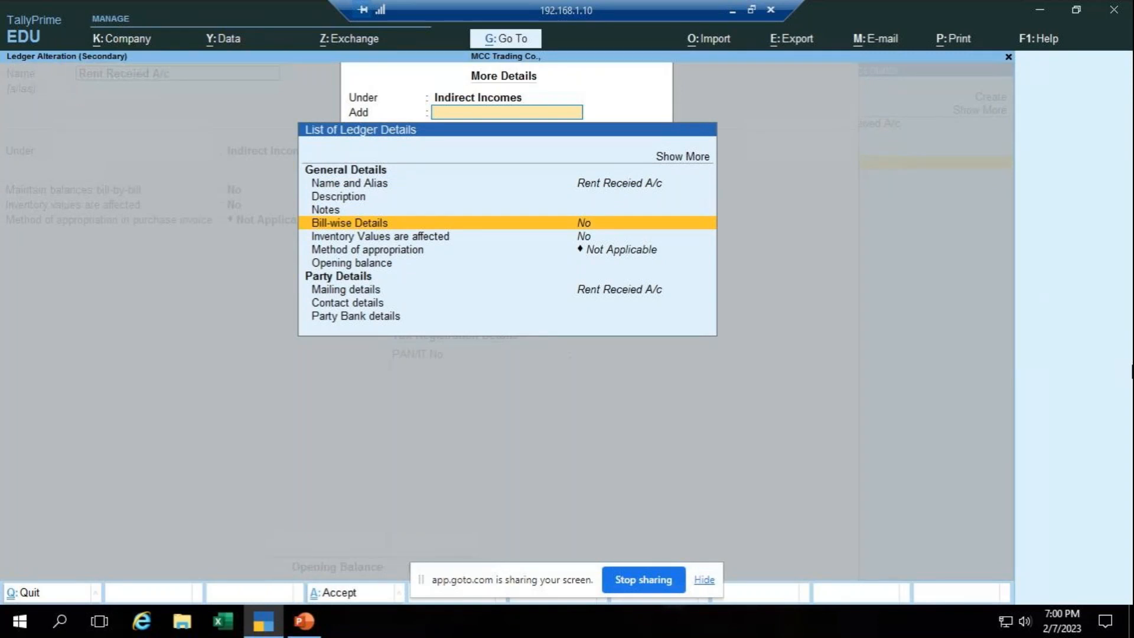
key(Up)
key(Up)
key(Up)
key(Up)
key(Up)
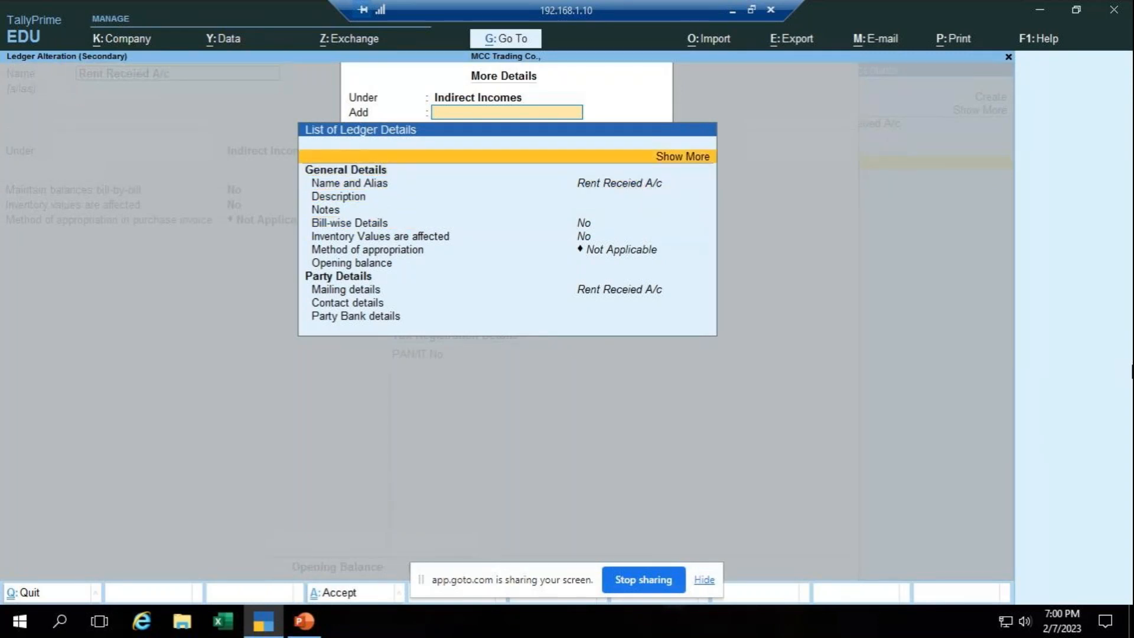
key(Return)
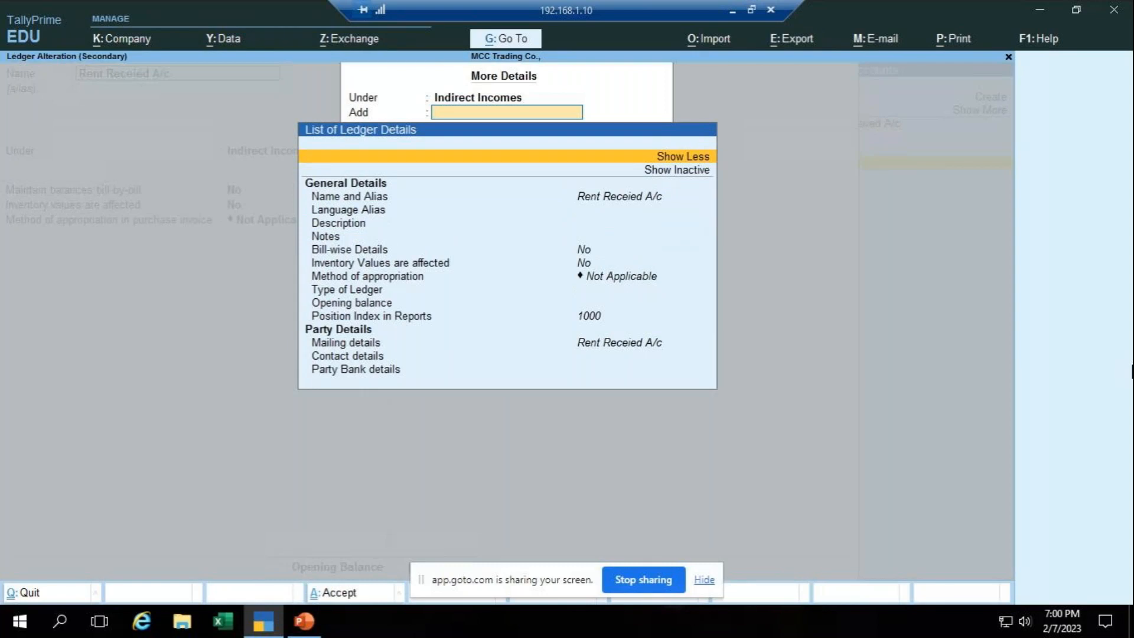
key(Down)
key(Return)
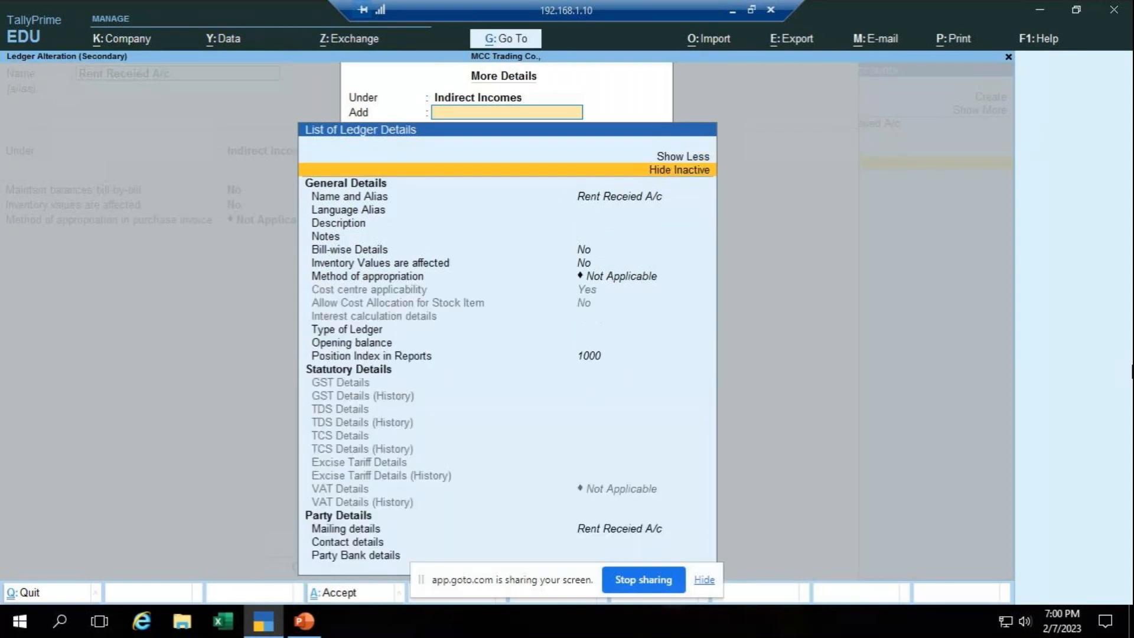
- Set cost centre applicability to Yes for the Rent Receied A/c ledger and save the ledger
key(Down)
key(Down)
key(Down)
key(Down)
key(Down)
key(Down)
key(Down)
key(Down)
key(Down)
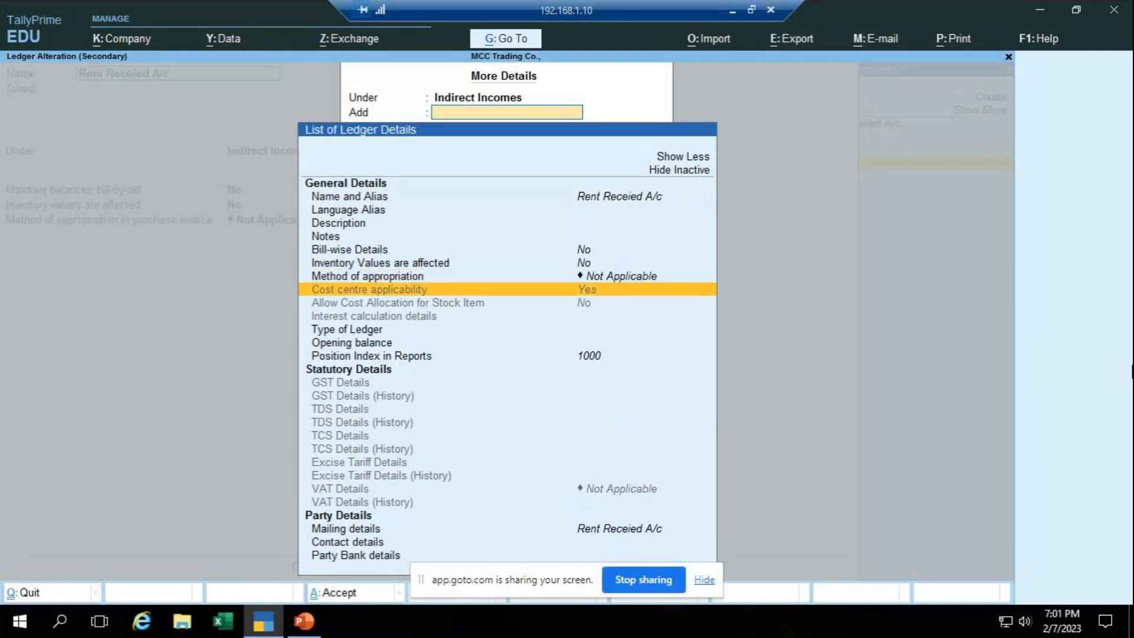
key(Return)
key(y)
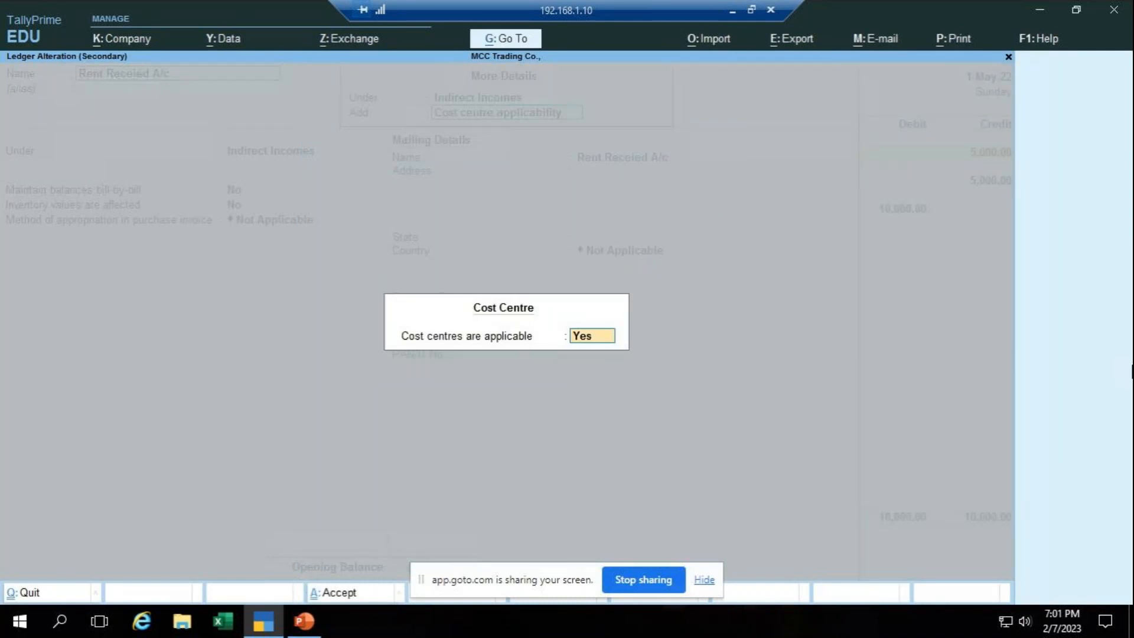
key(Return)
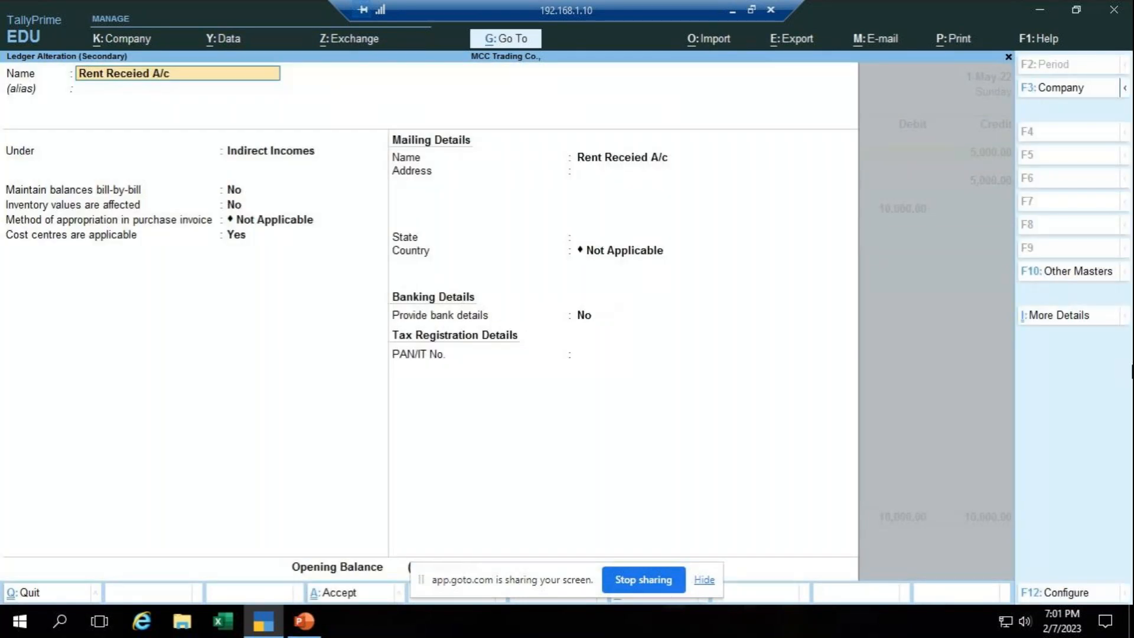
key(ctrl+a)
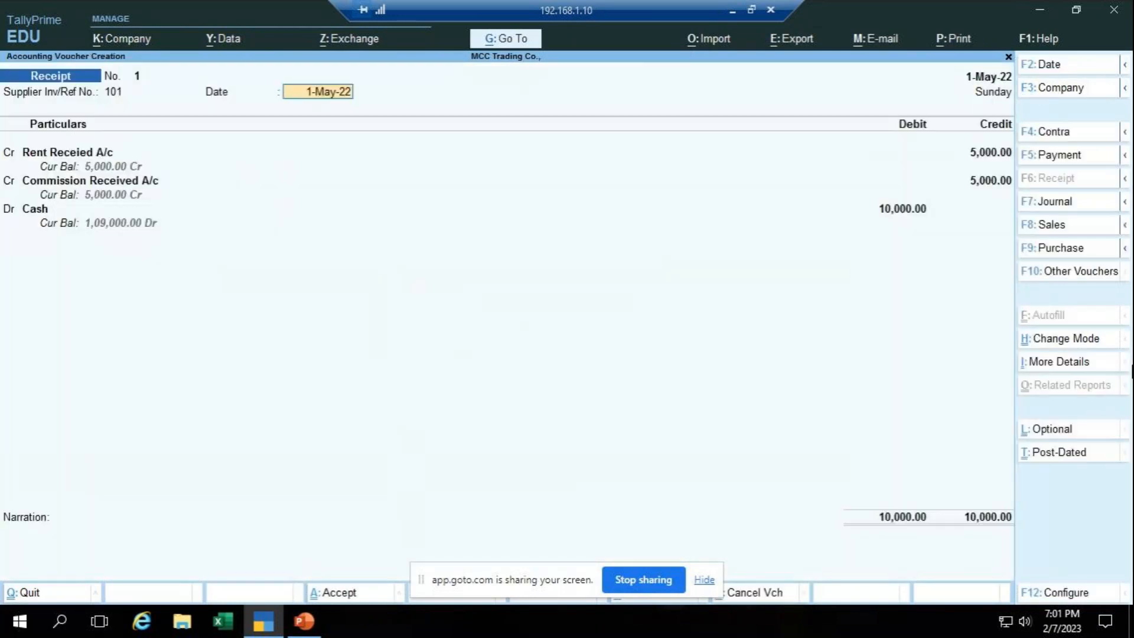
- Create a primary cost centre named "JP Nagar" and allocate the 5,000 rent credit to it
key(Return)
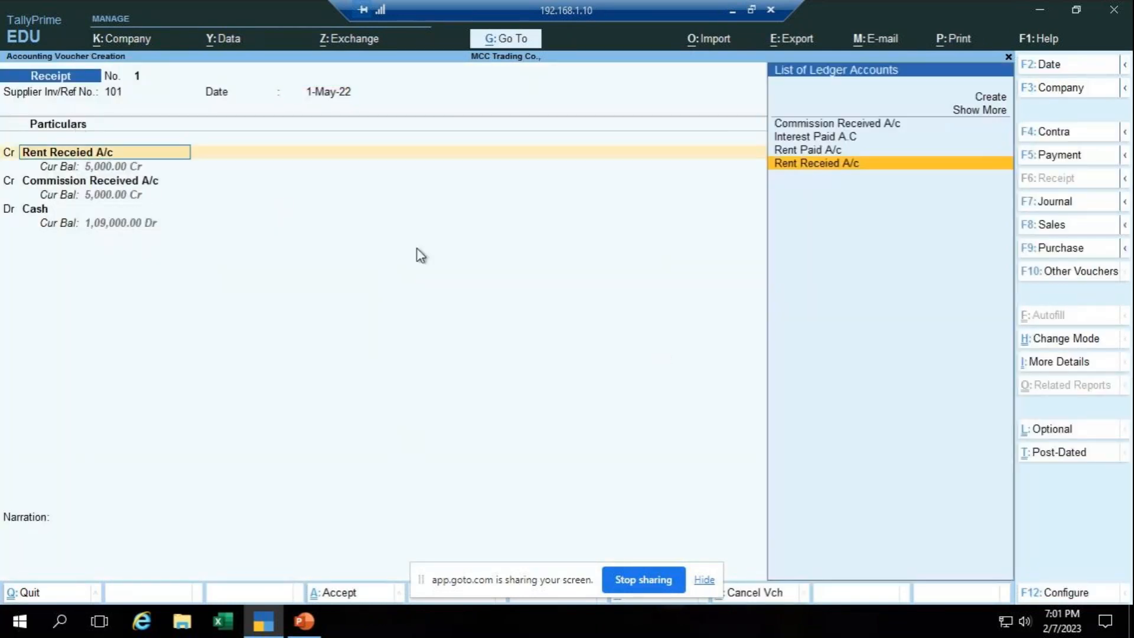
key(Return)
key(Return)
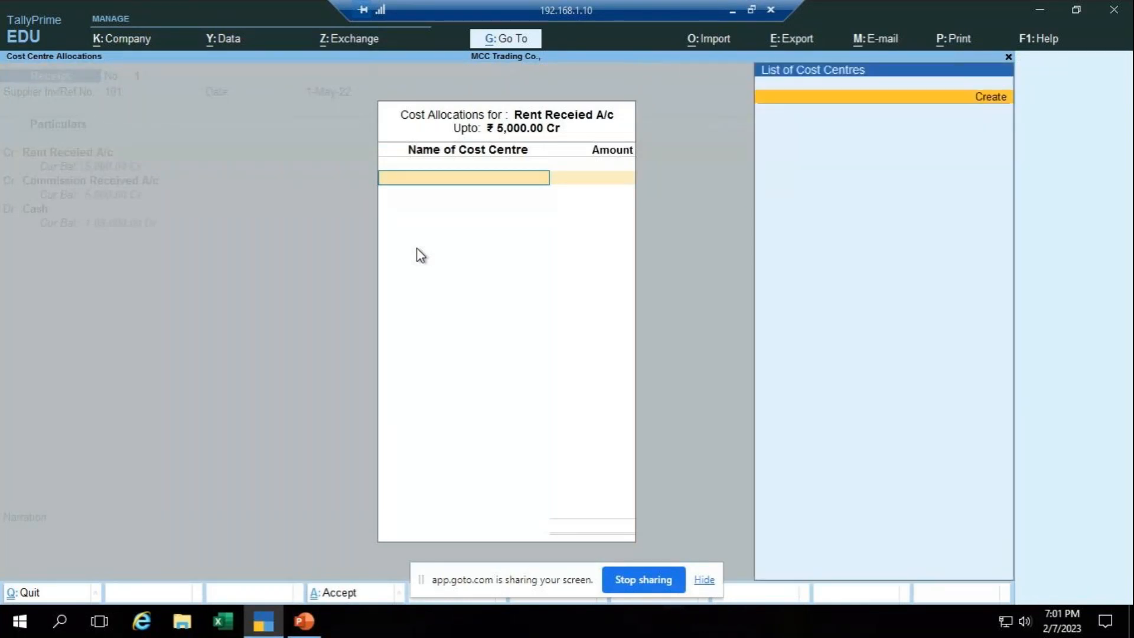
key(Return)
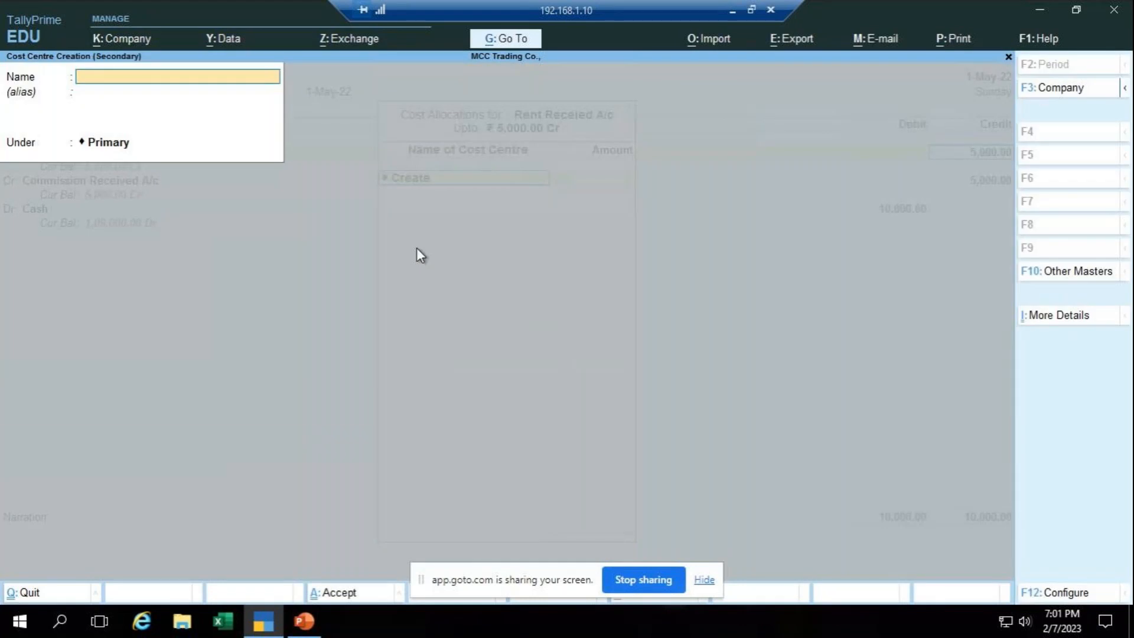
text(JP Nagar)
key(Return)
key(Return)
key(Return)
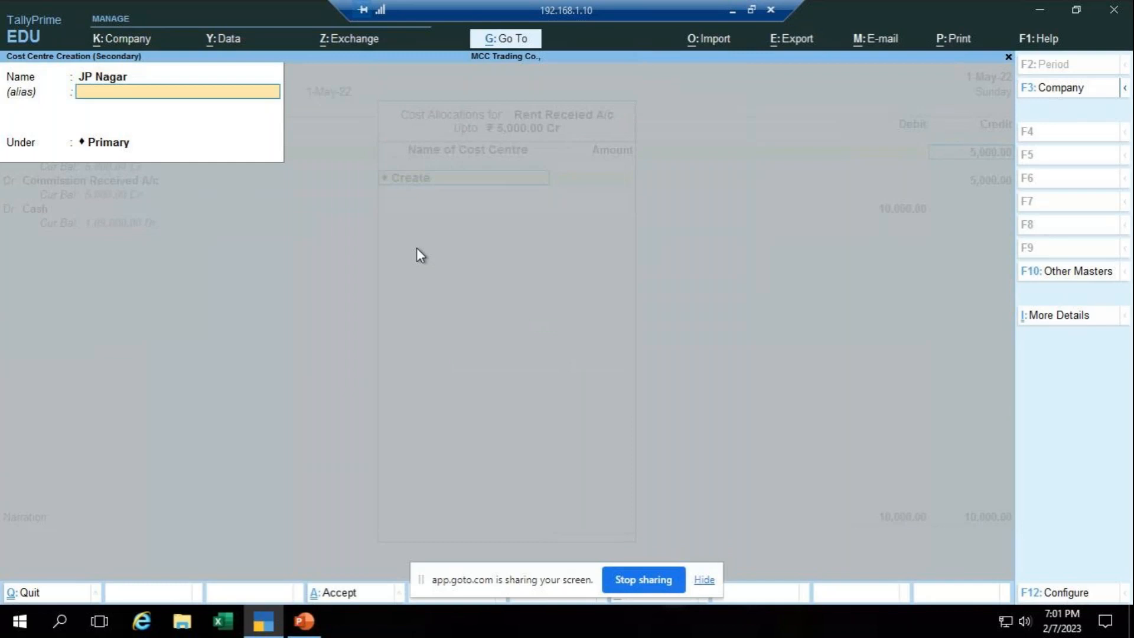
key(Return)
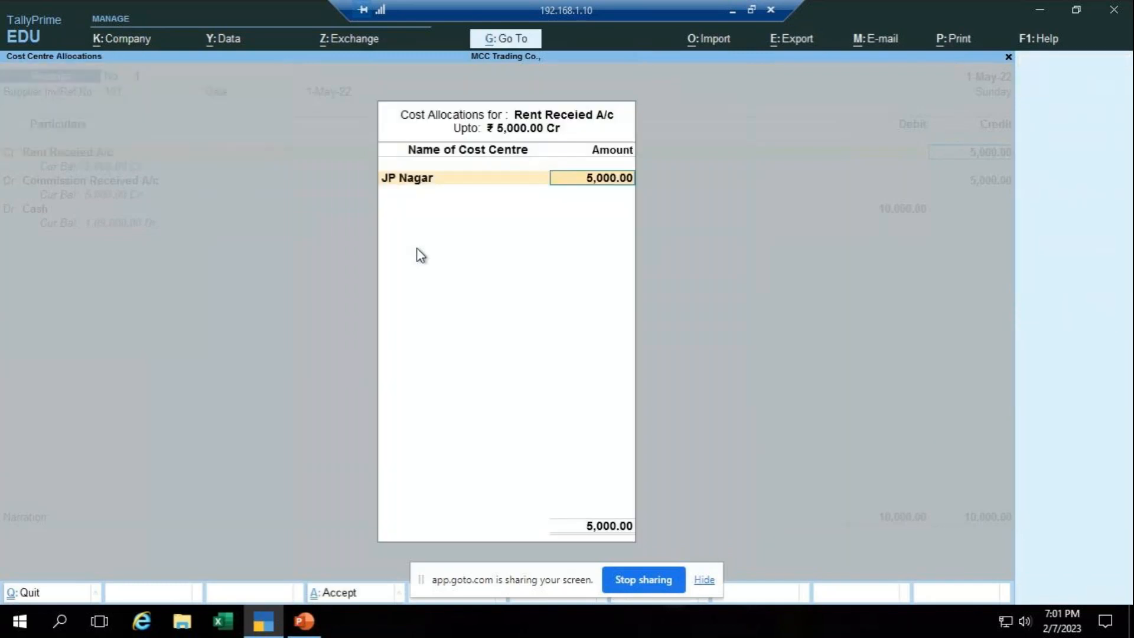
key(Return)
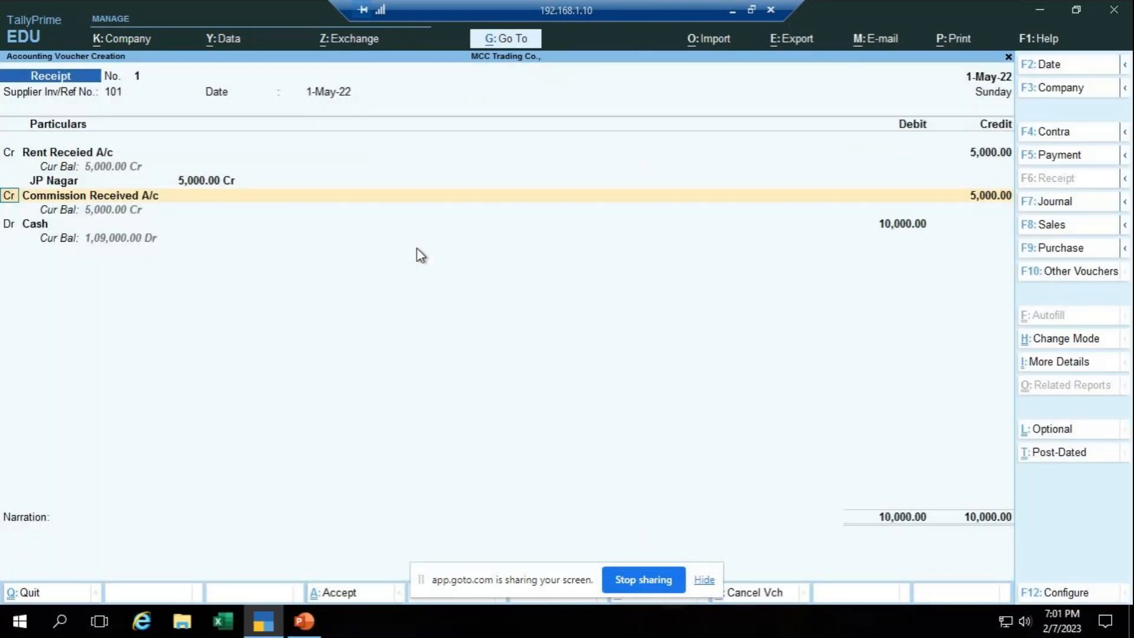
- Allocate the 5,000 commission credit to the JP Nagar cost centre
key(Return)
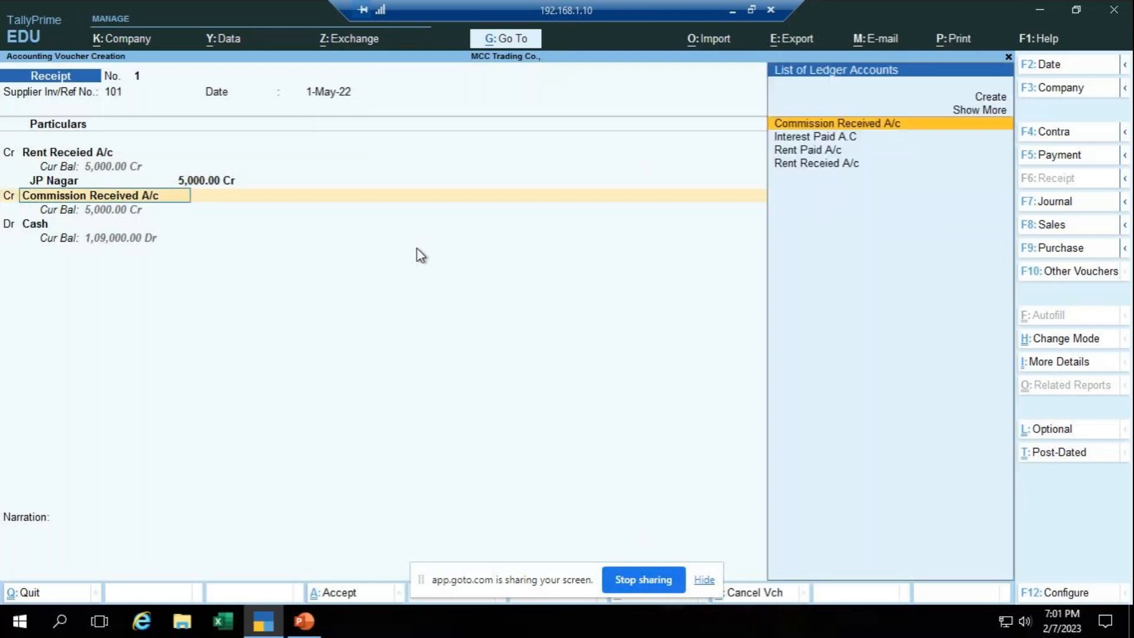
key(Return)
key(Return)
key(Return)
key(Return)
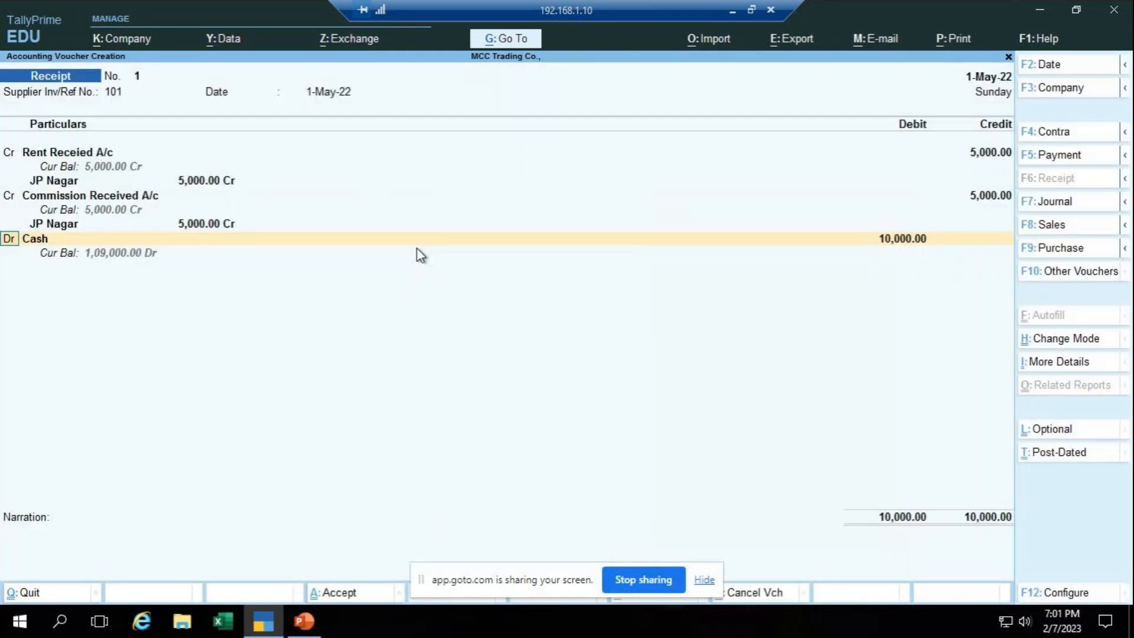
- Set cost centre applicability to No for the Commission Received A/c ledger, save it, and re-enter the commission line in the voucher
key(BackSpace)
key(BackSpace)
key(BackSpace)
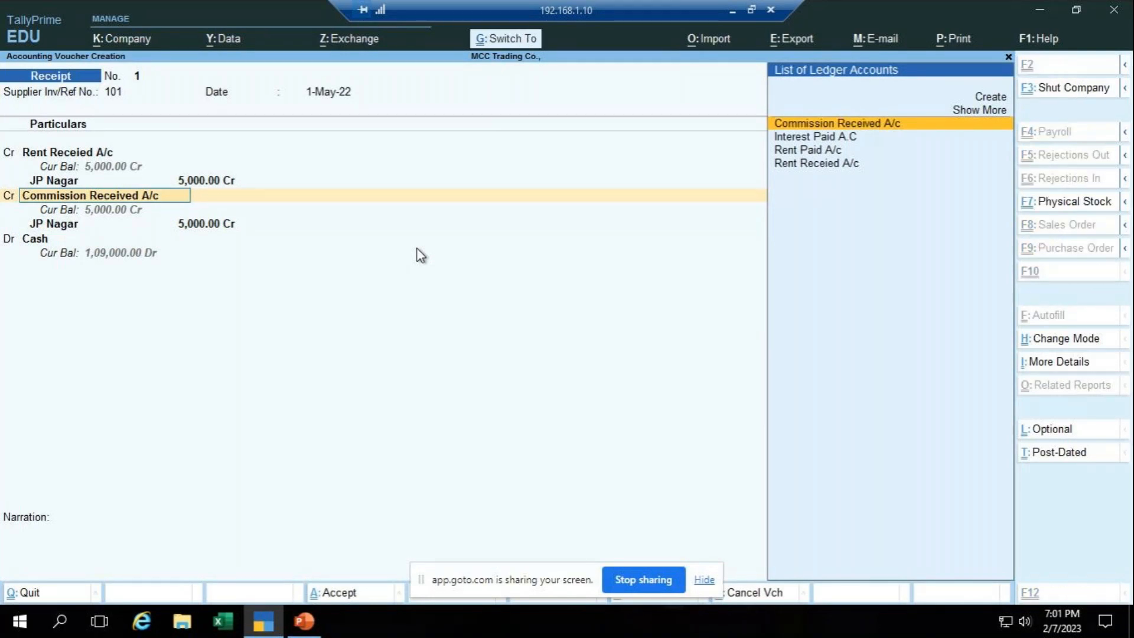
key(ctrl+Return)
key(Return)
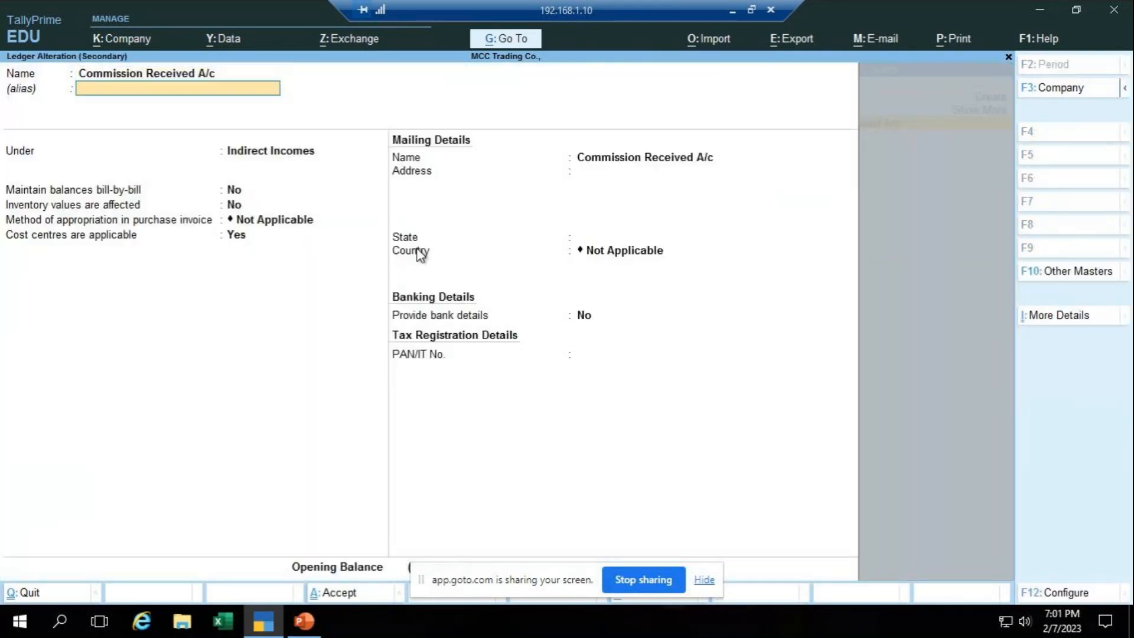
key(Return)
key(Return)
key(Return)
key(Return)
text(n)
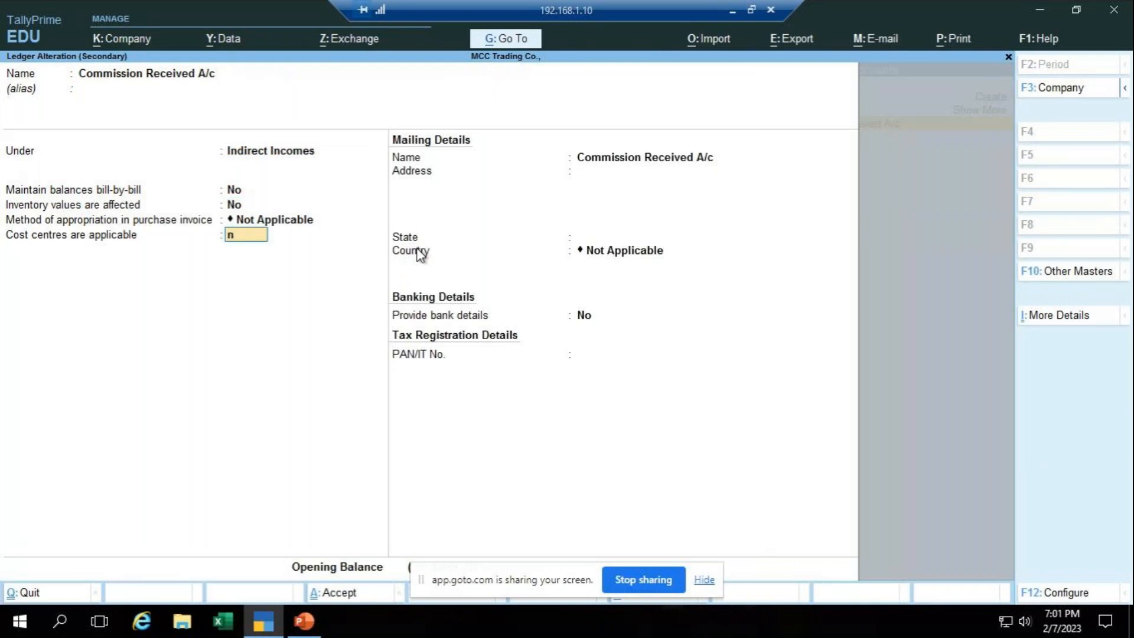
key(Return)
key(alt)
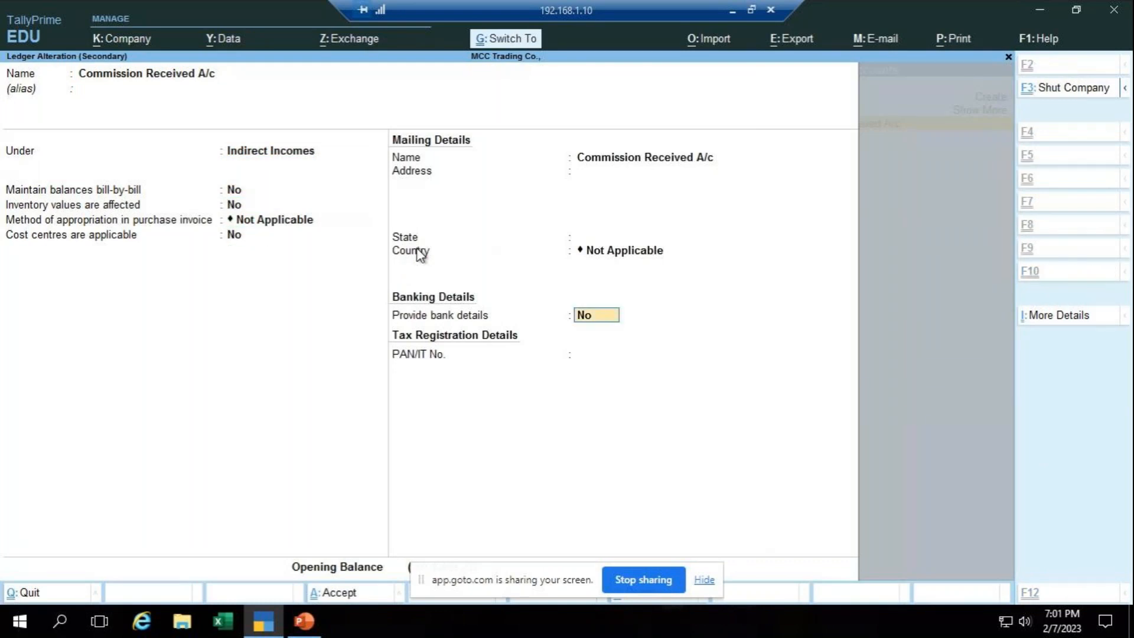
key(ctrl+a)
key(Return)
key(Return)
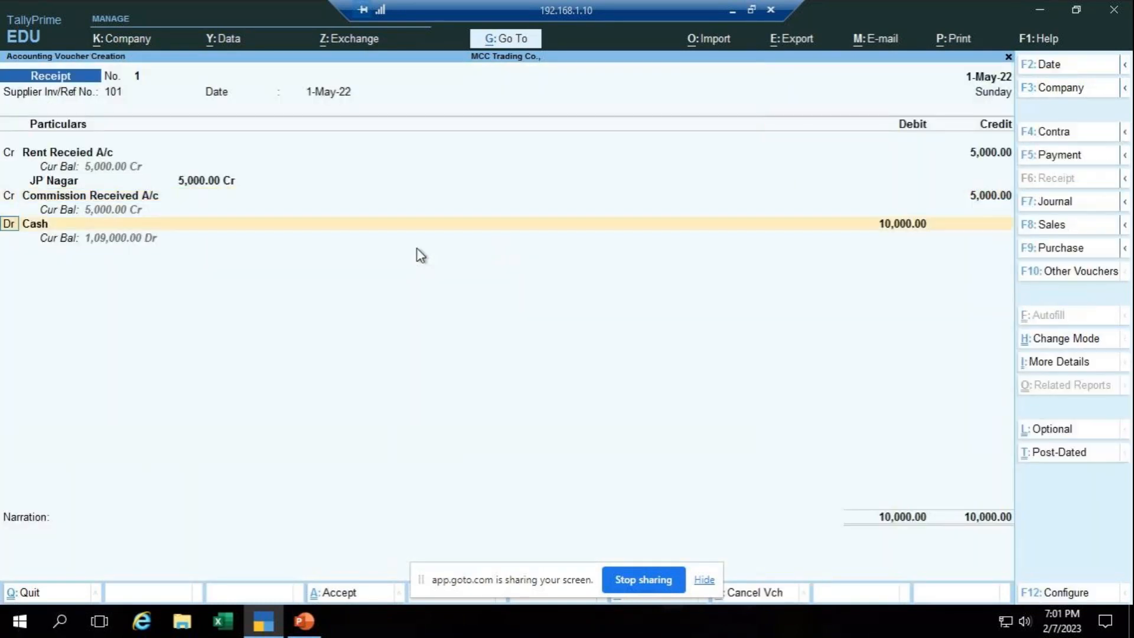
- Keep the Cash debit line and enter the voucher narration "being cash received from rent and commission"
key(Return)
key(Return)
text(bei)
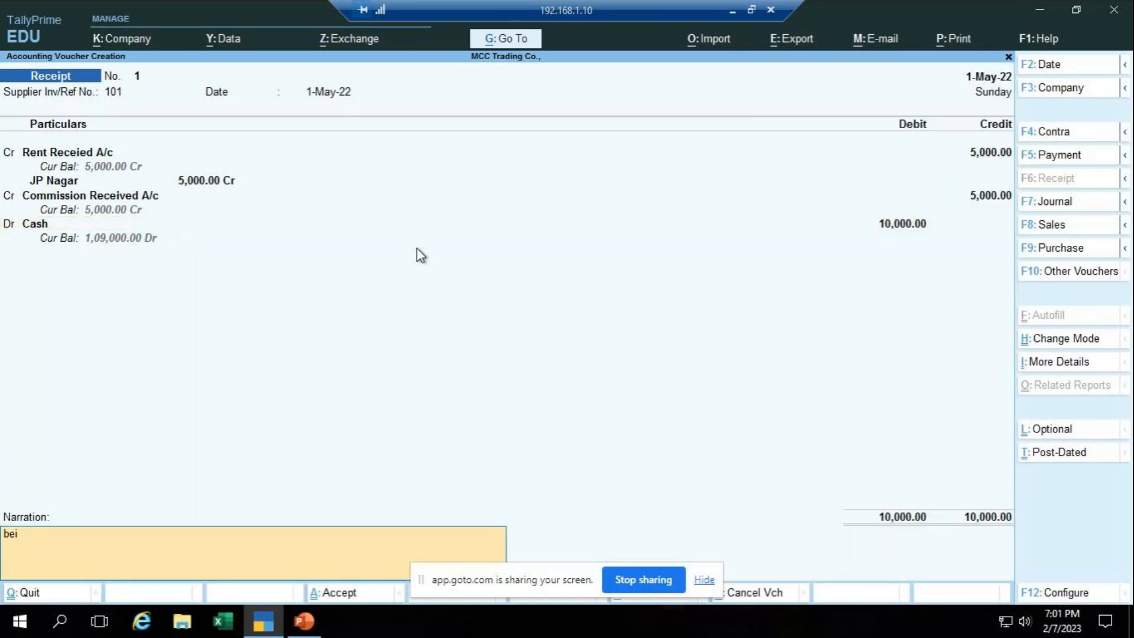
text(ng cash received from rent and commission)
key(Return)
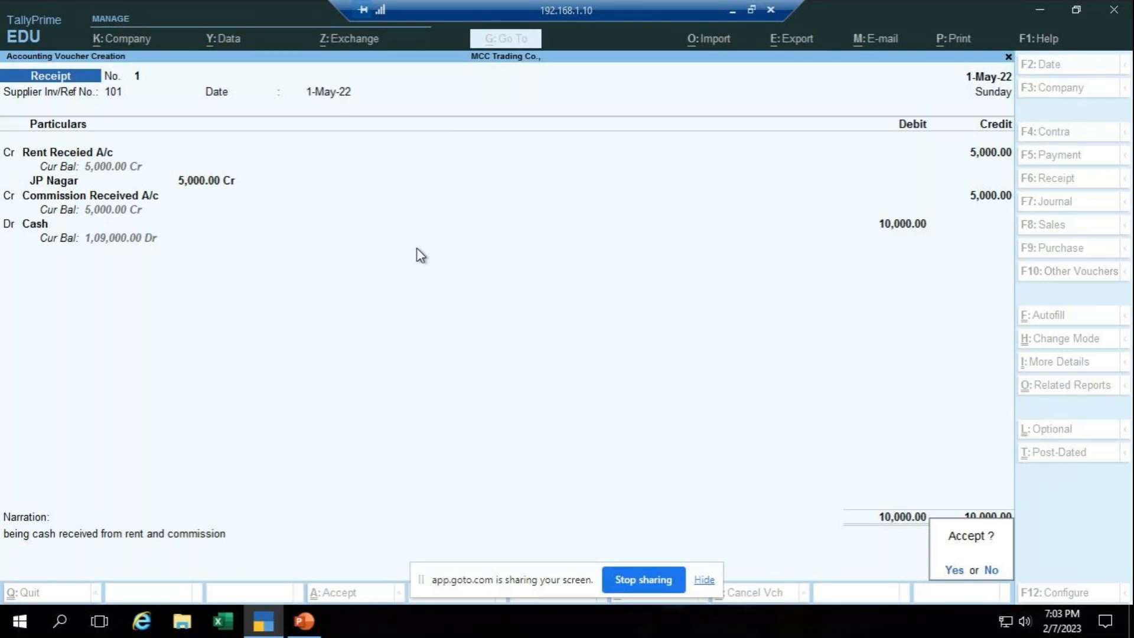
- Save the rent and commission receipt voucher and check the next receipt exercise on the PowerPoint slide
key(Return)
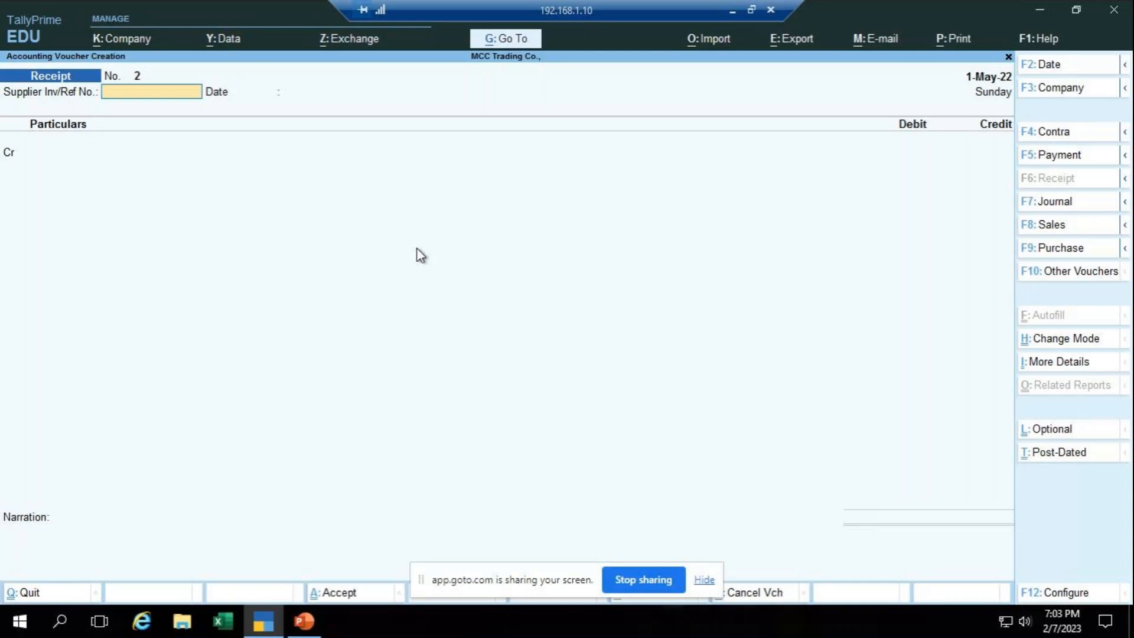
key(alt+Tab)
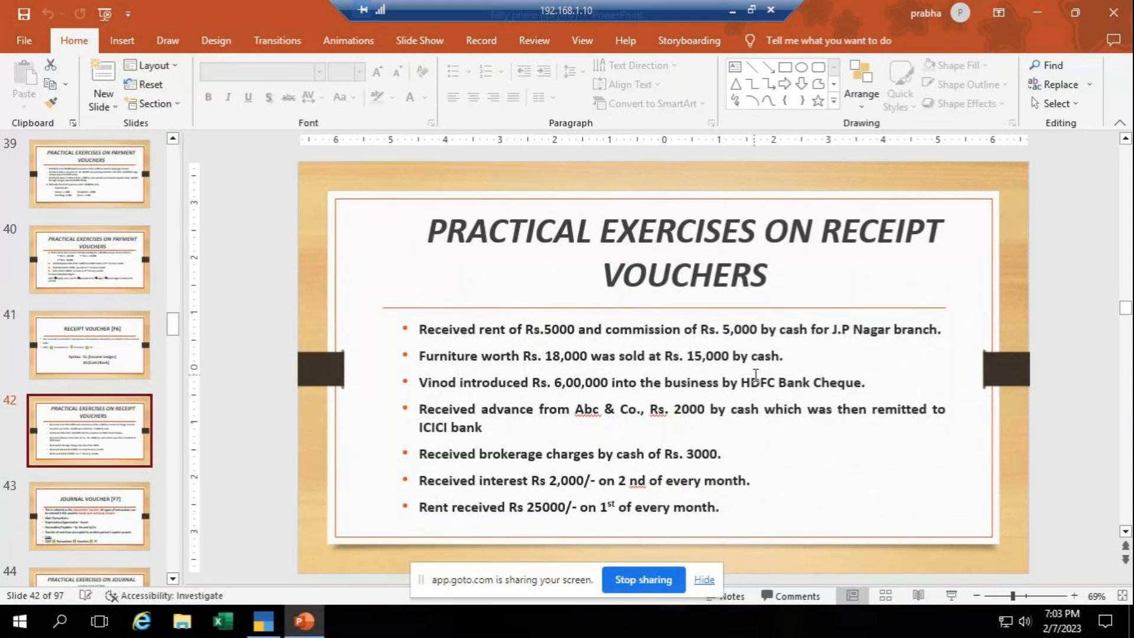
key(alt+Tab)
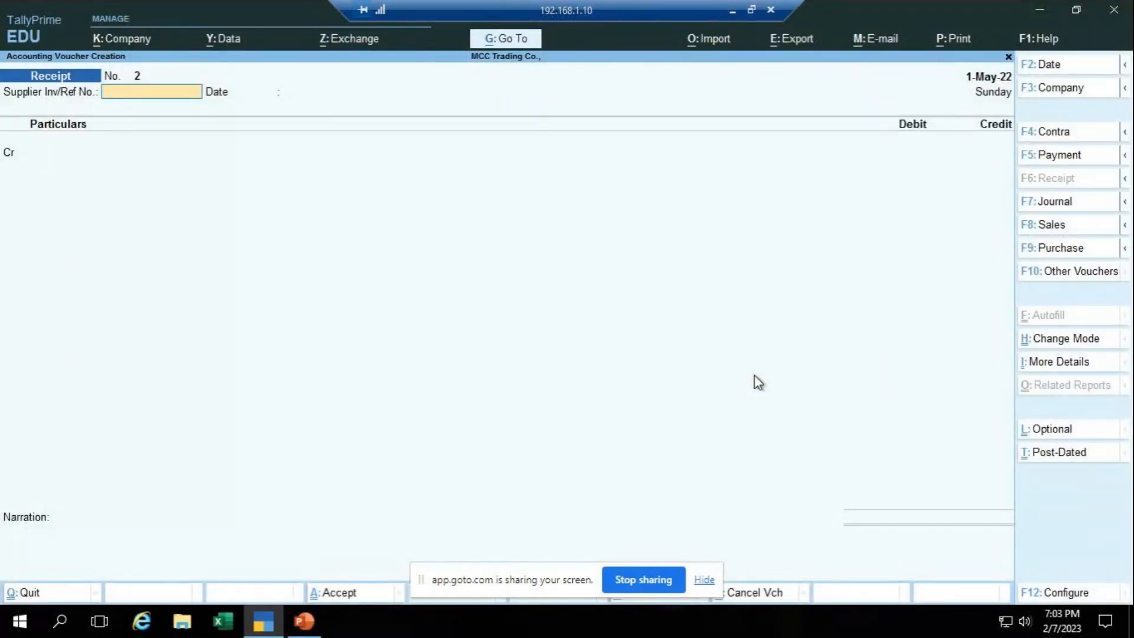
- Date the new receipt voucher 1-Jul-22 and give it supplier invoice reference 102 with the same reference date
key(F2)
text(1-7)
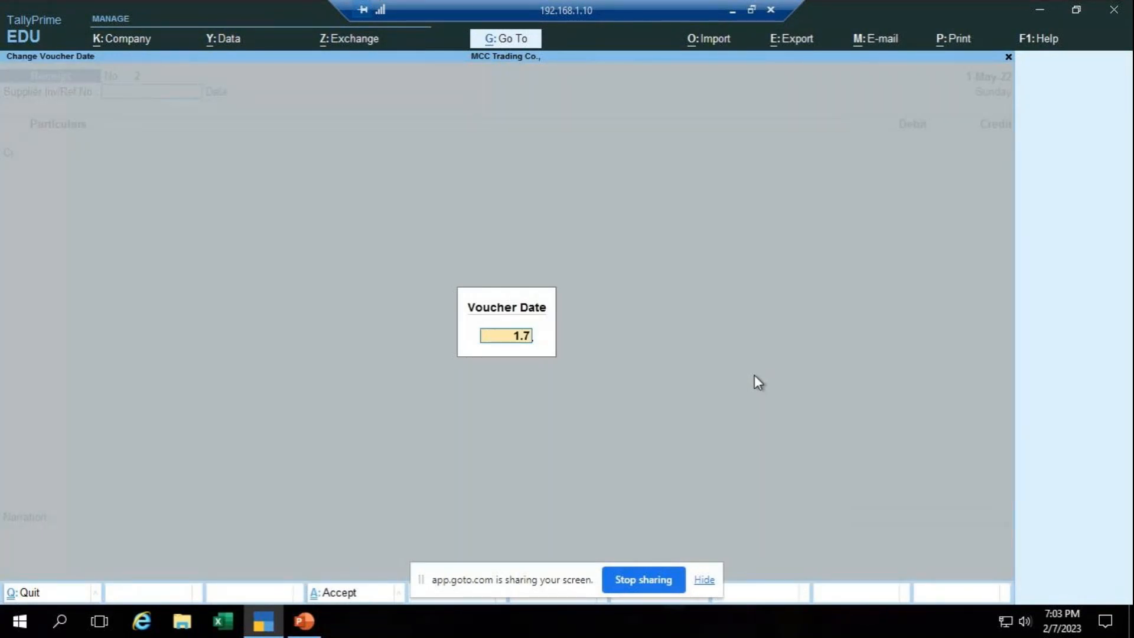
key(Return)
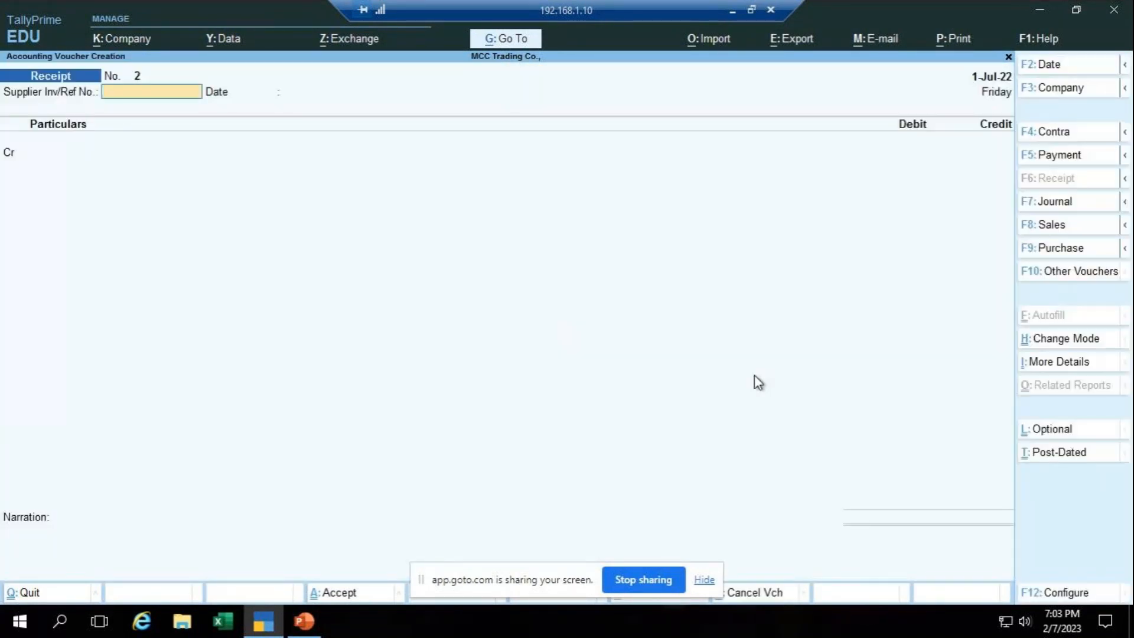
text(102)
key(Return)
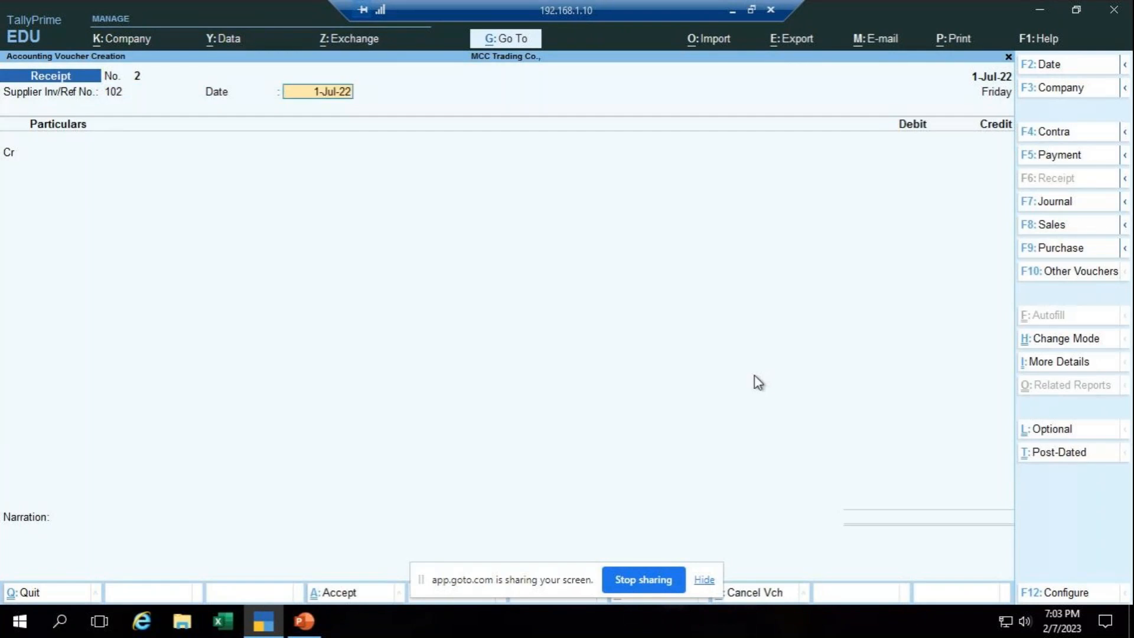
key(Return)
- Create a ledger named "Furniture A/c" under Fixed Assets and credit it with 18,000 in the receipt voucher
key(alt)
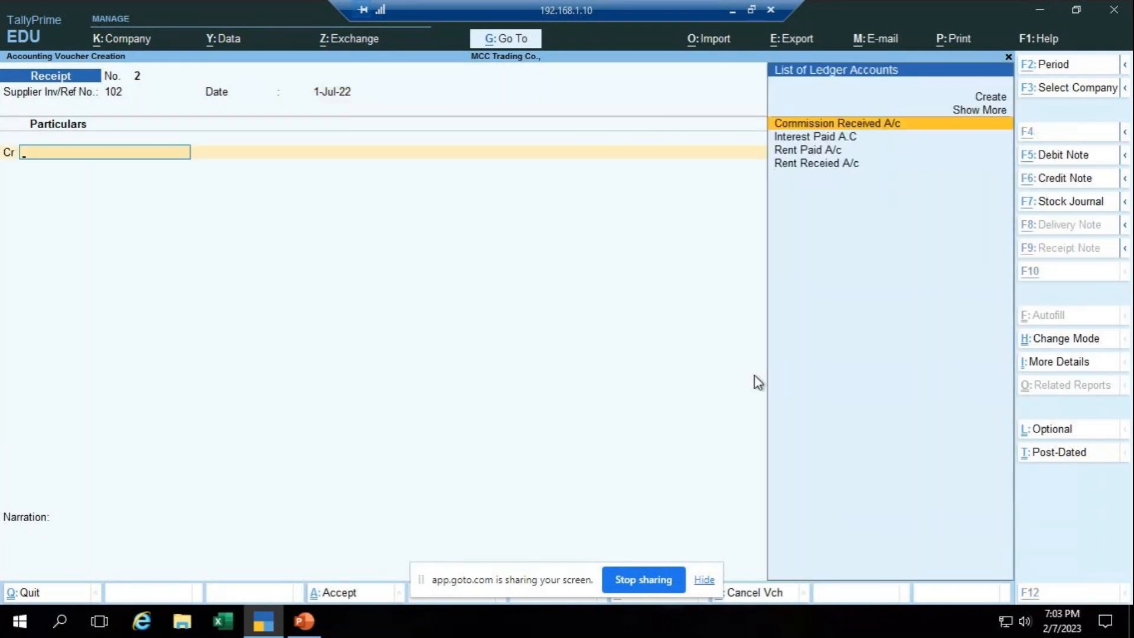
key(alt+c)
text(Furniture a)
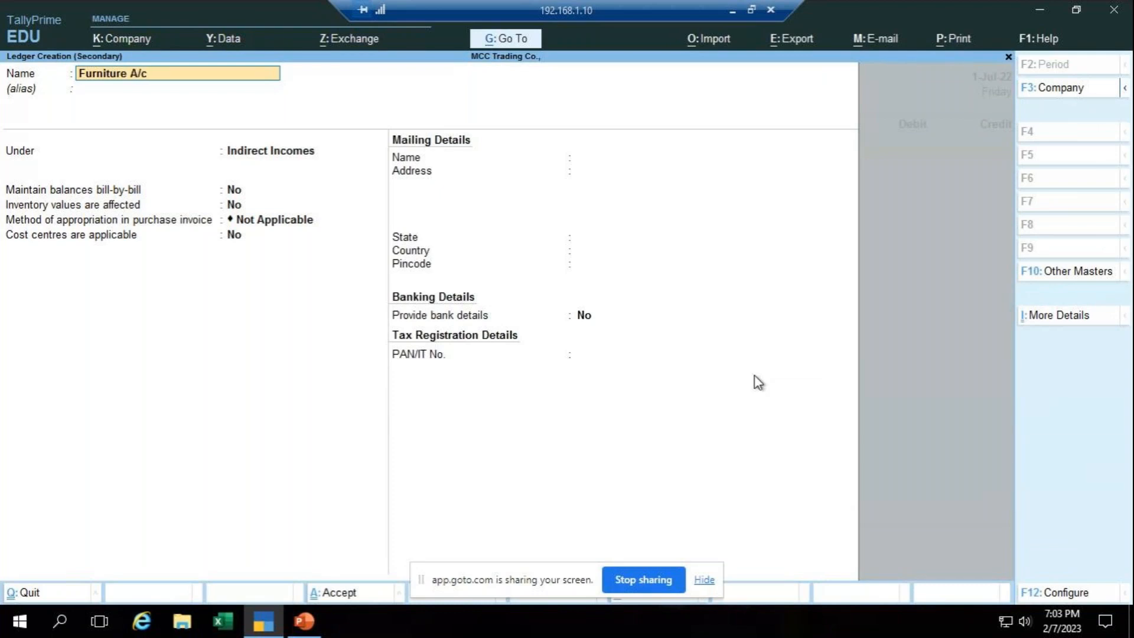
text(/c)
key(Return)
key(Return)
text(Fix)
key(Return)
key(ctrl+a)
text(18000)
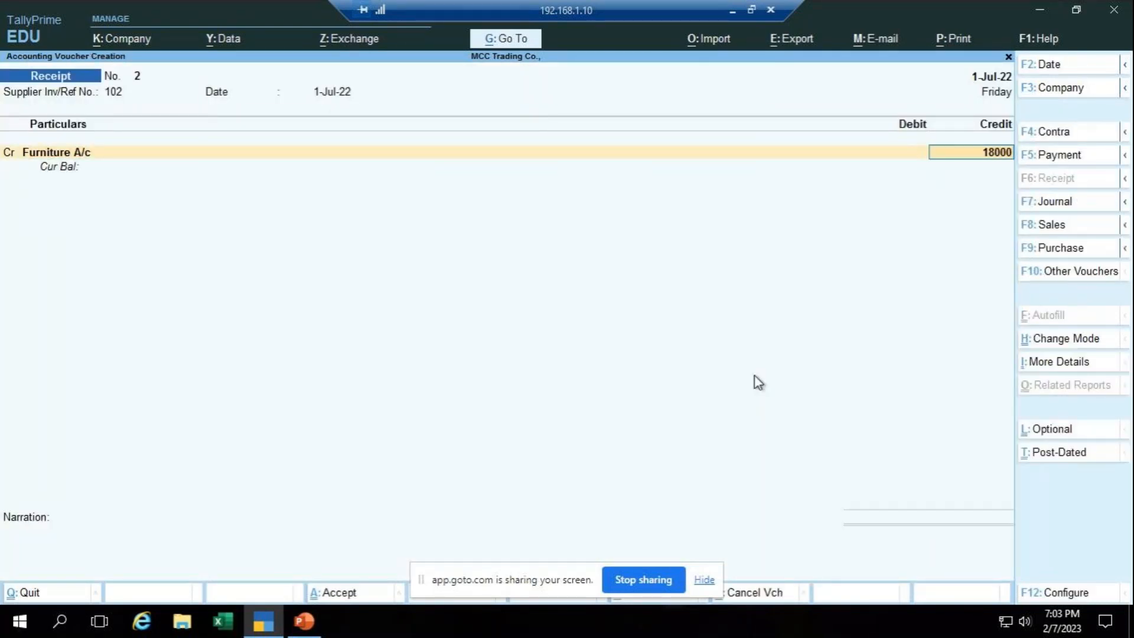
key(Return)
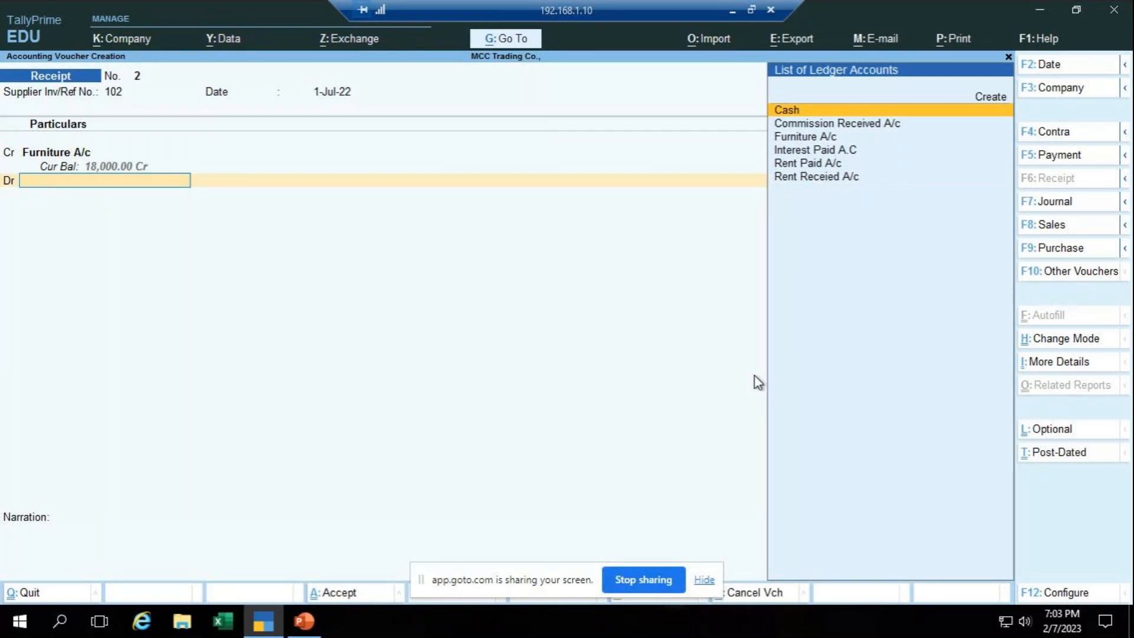
- Start a new debit ledger named "Discount Allowed" and group it under Indirect Expenses
key(alt+c)
text(Discount)
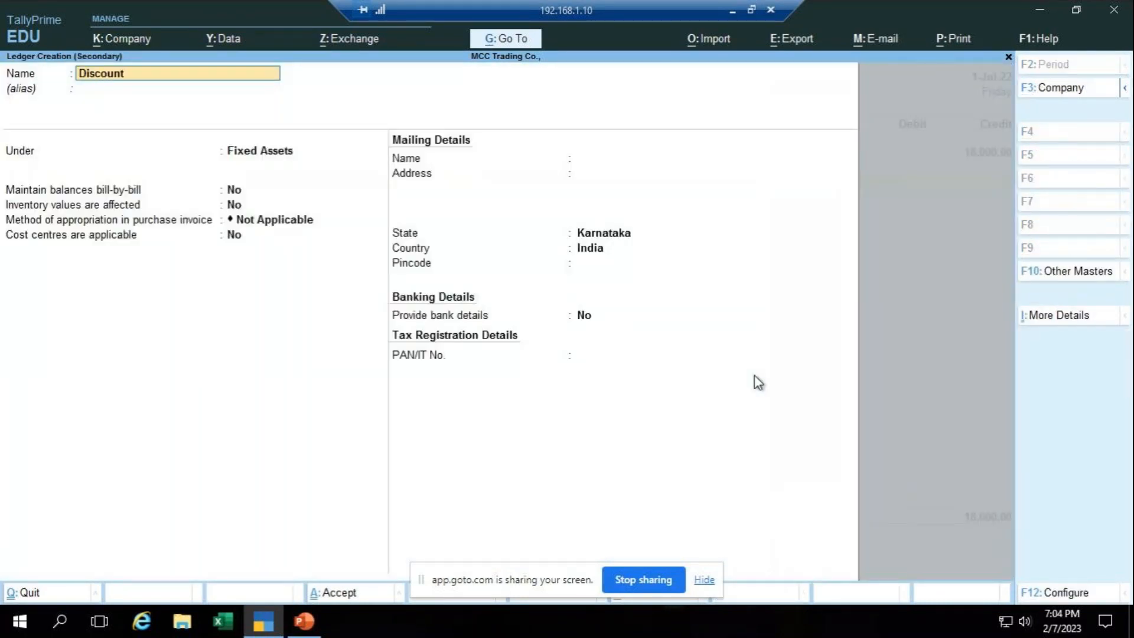
text( Allowed)
key(Return)
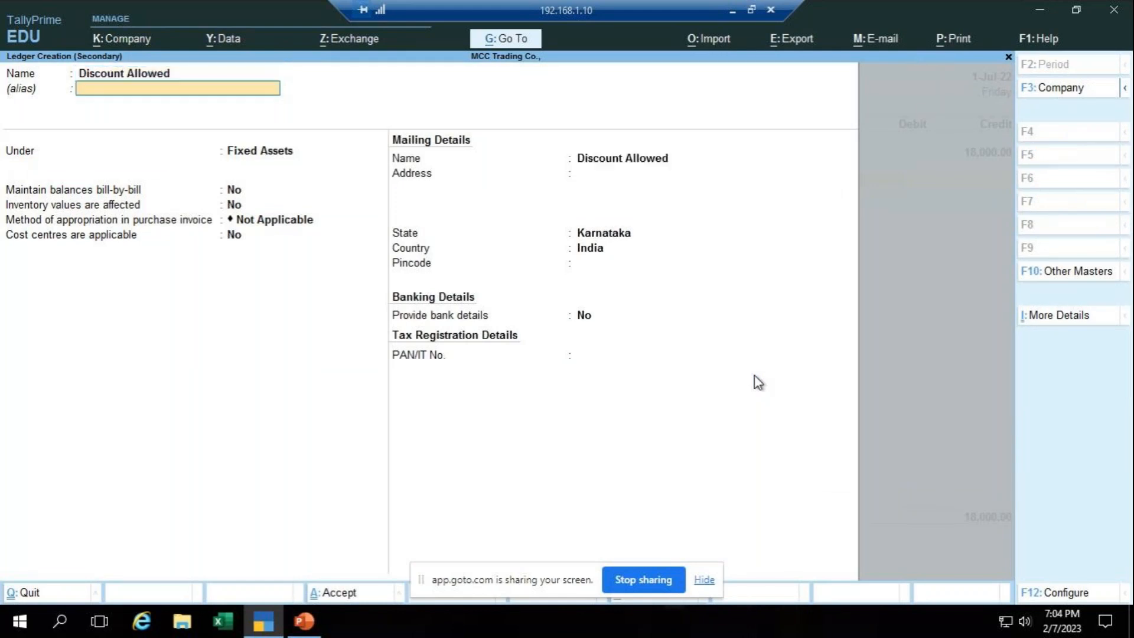
key(Return)
text(Ind)
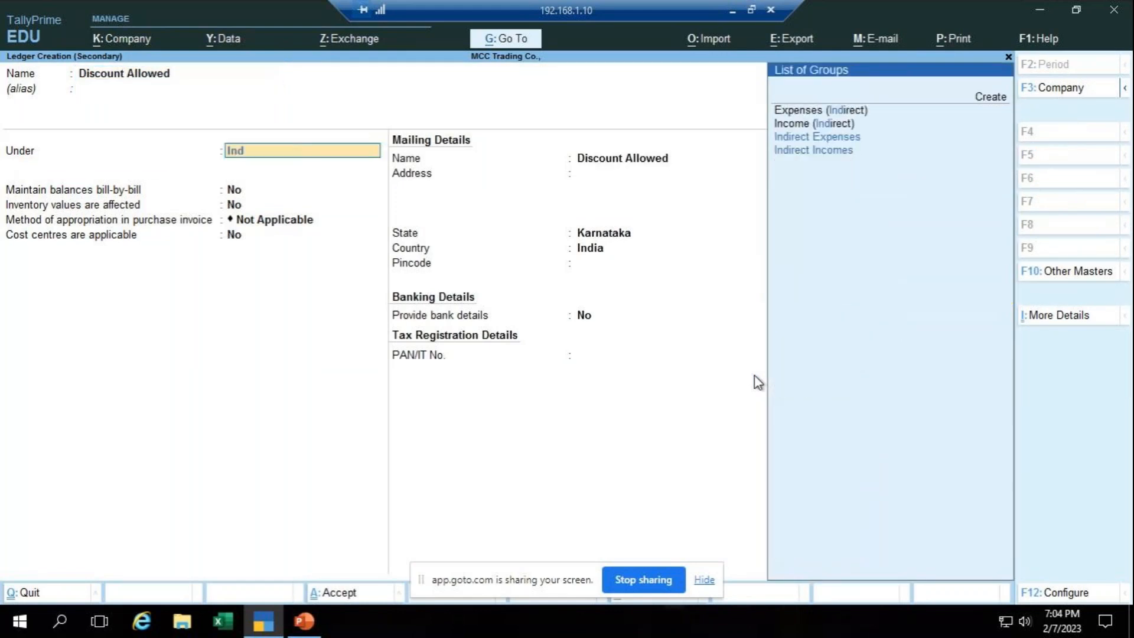
key(Down)
key(Down)
key(Down)
key(Up)
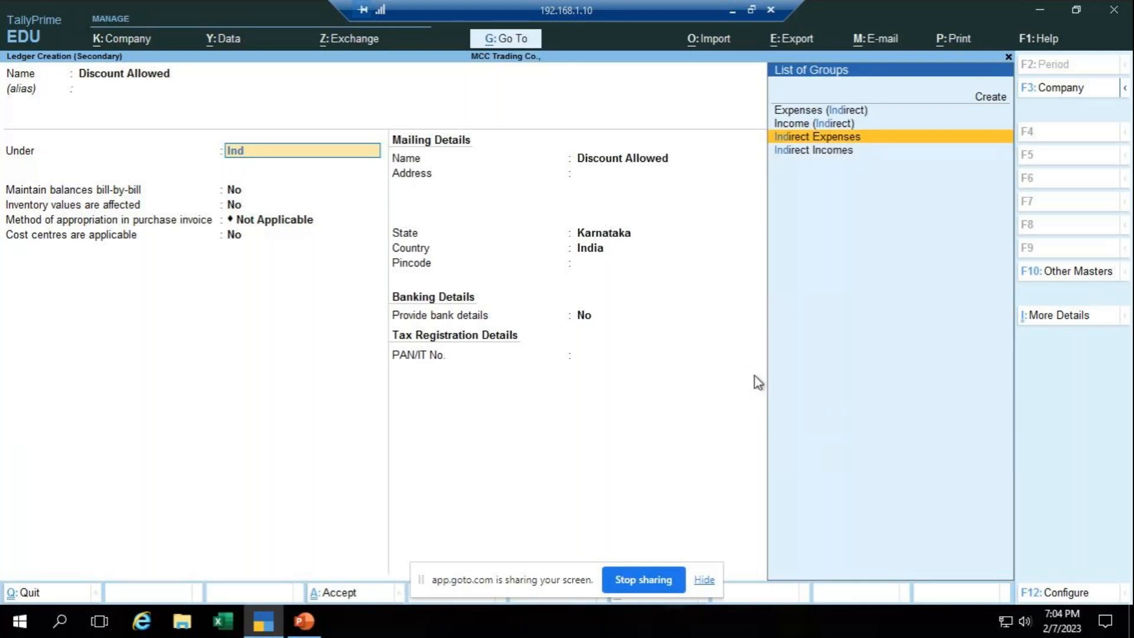
key(Return)
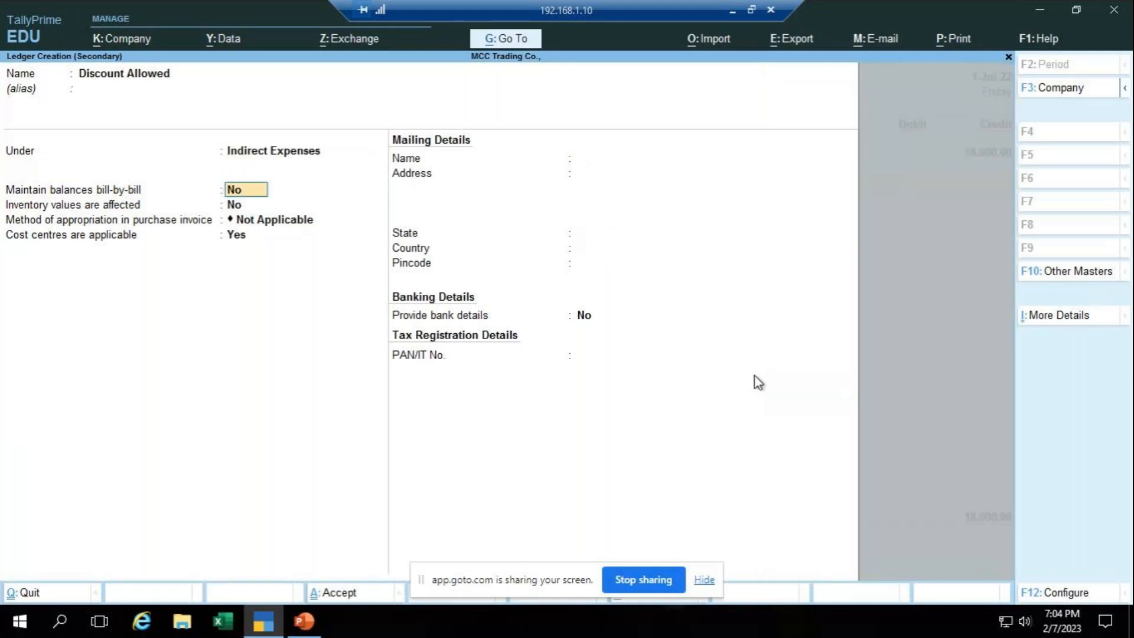
- Set cost centre applicability to No for the Discount Allowed ledger and save it into the voucher's debit line
key(Return)
key(Return)
key(n)
key(Return)
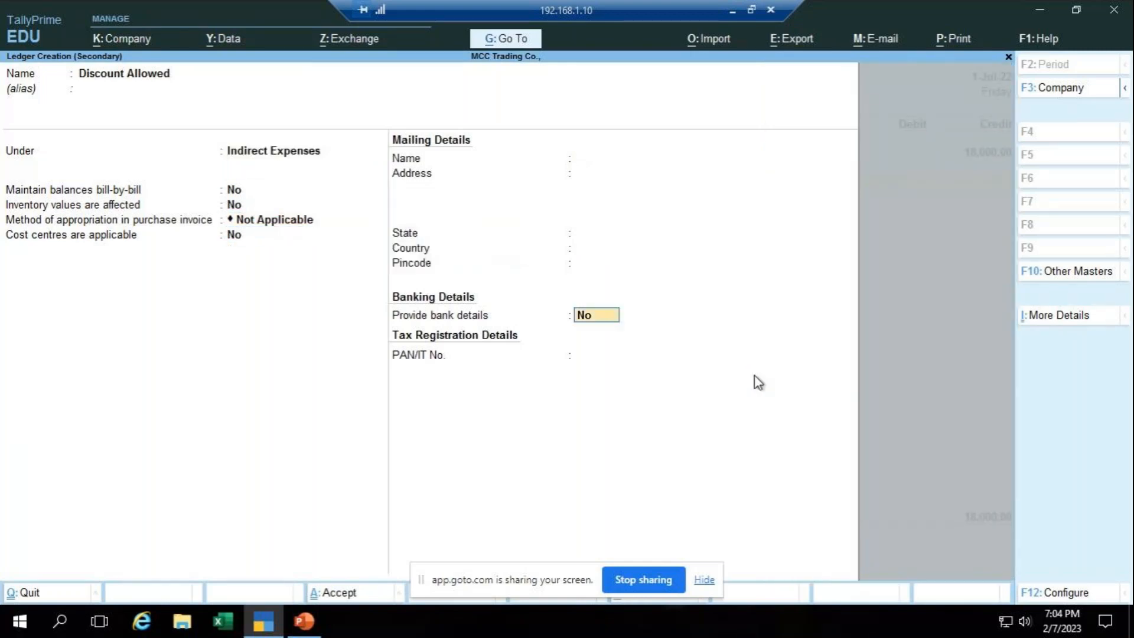
key(ctrl+a)
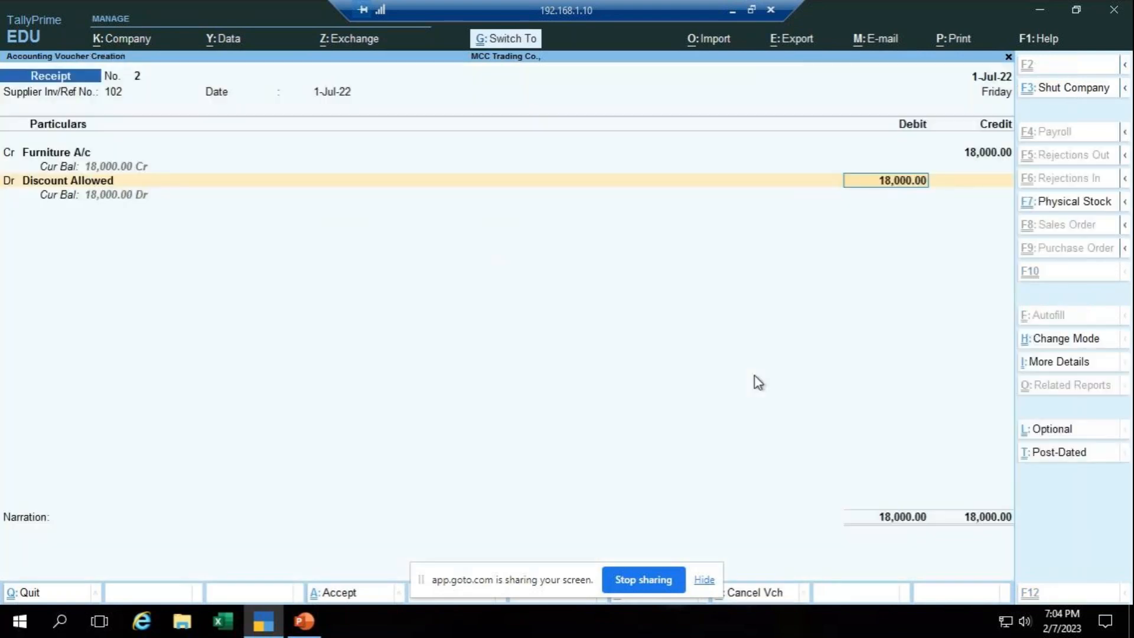
- Check the furniture sale exercise in PowerPoint and set the Discount Allowed debit to 3,000
key(alt)
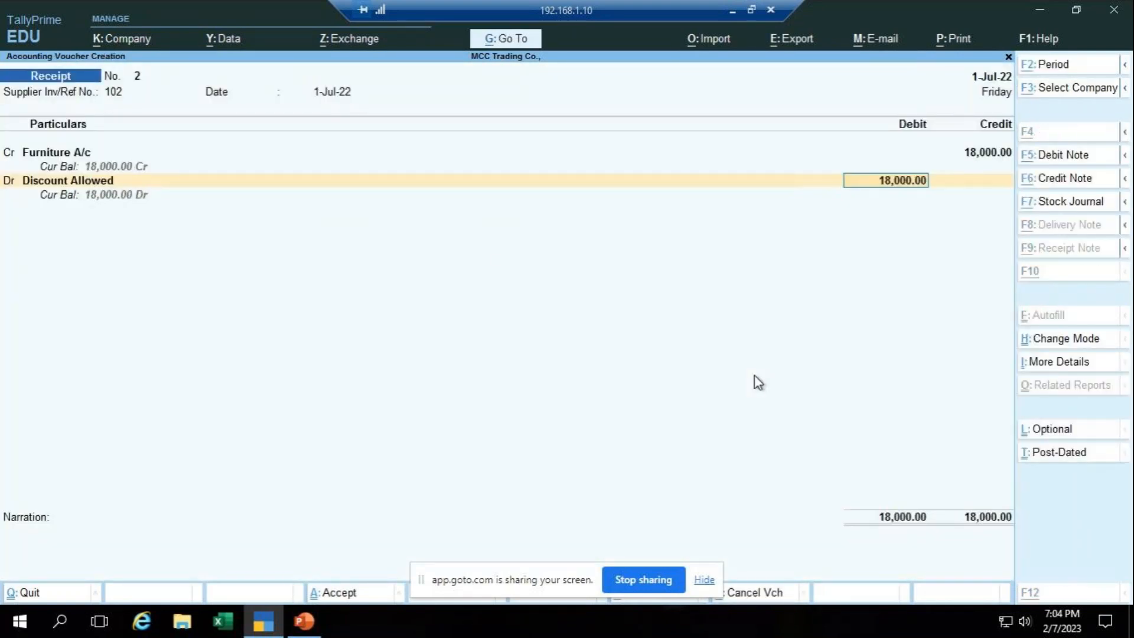
key(alt+Tab)
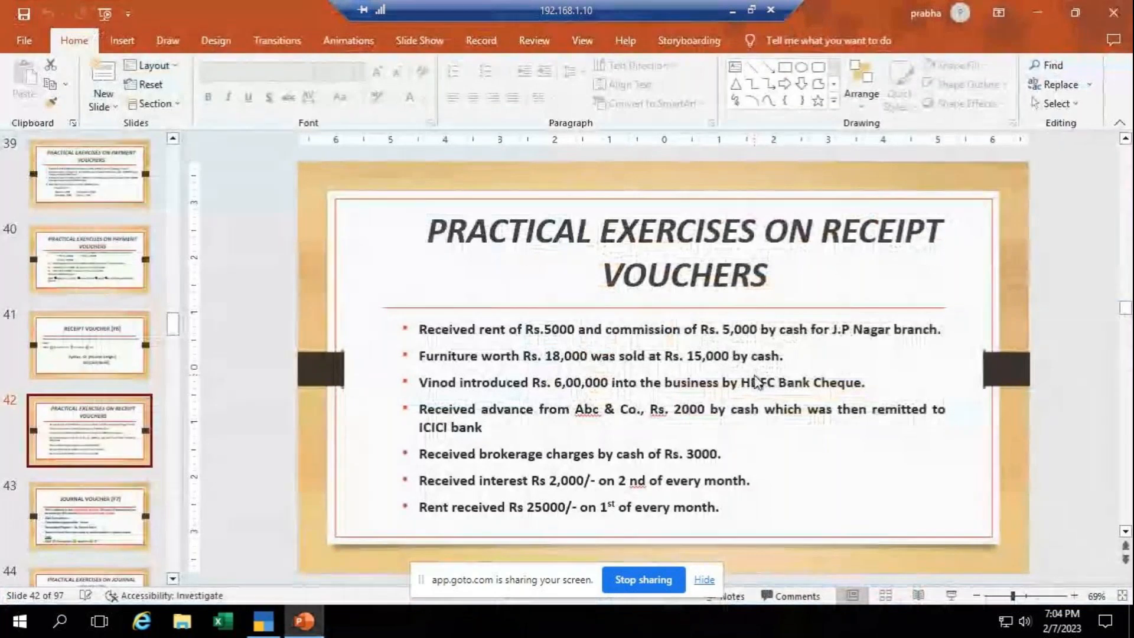
key(alt+Tab)
text(3,000)
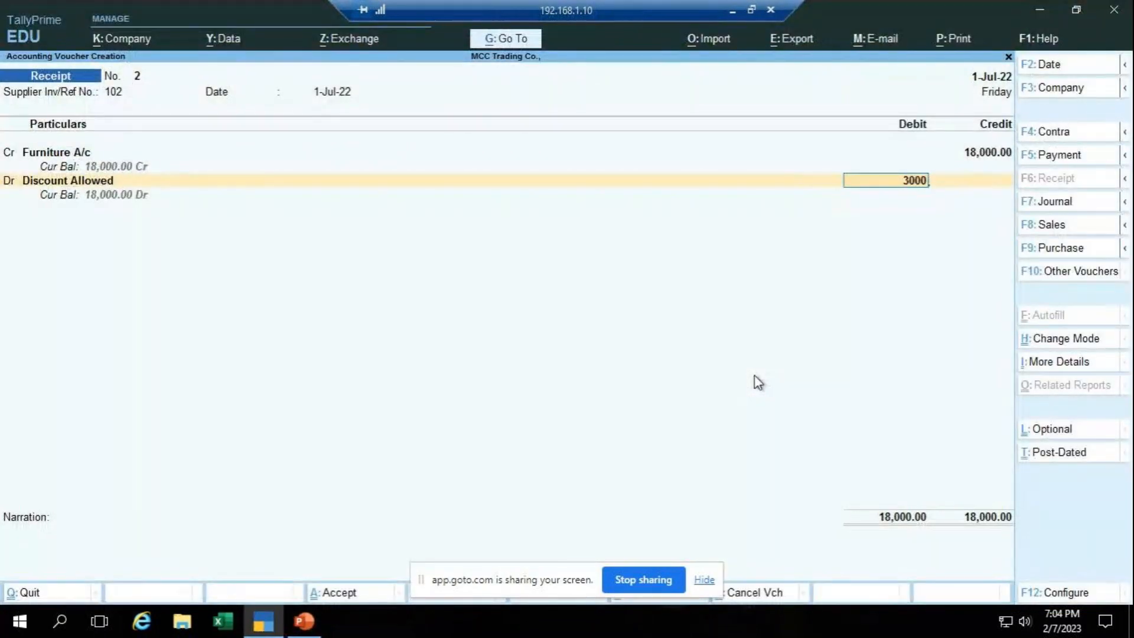
key(Return)
- Recheck the exercise slide and debit the remaining 15,000 to Cash in the furniture receipt
key(alt+Tab)
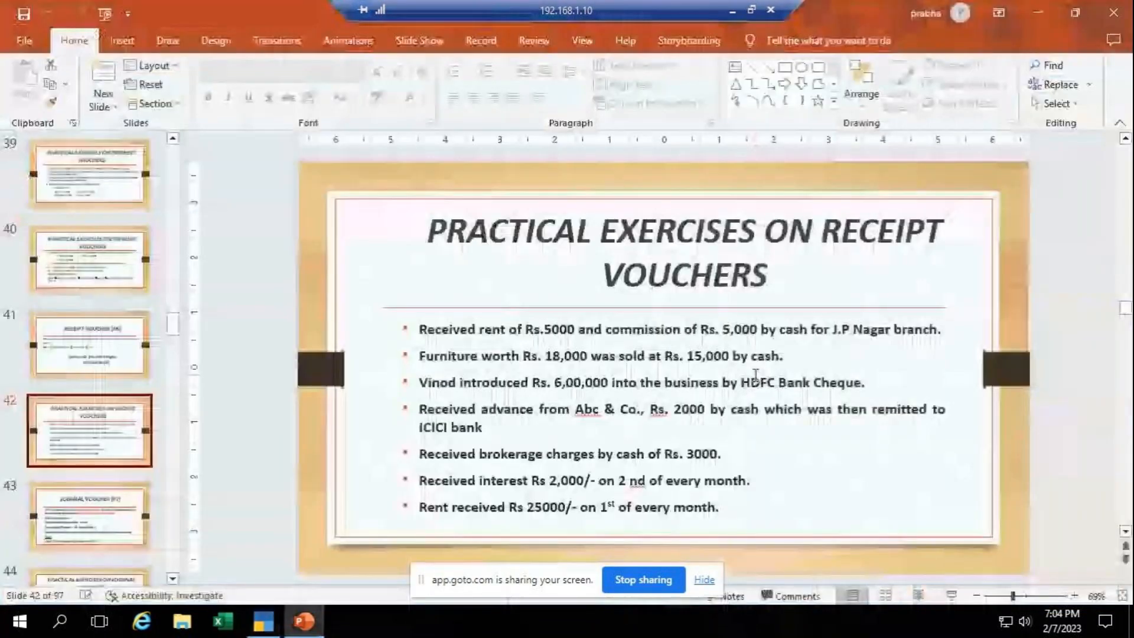
key(alt+Tab)
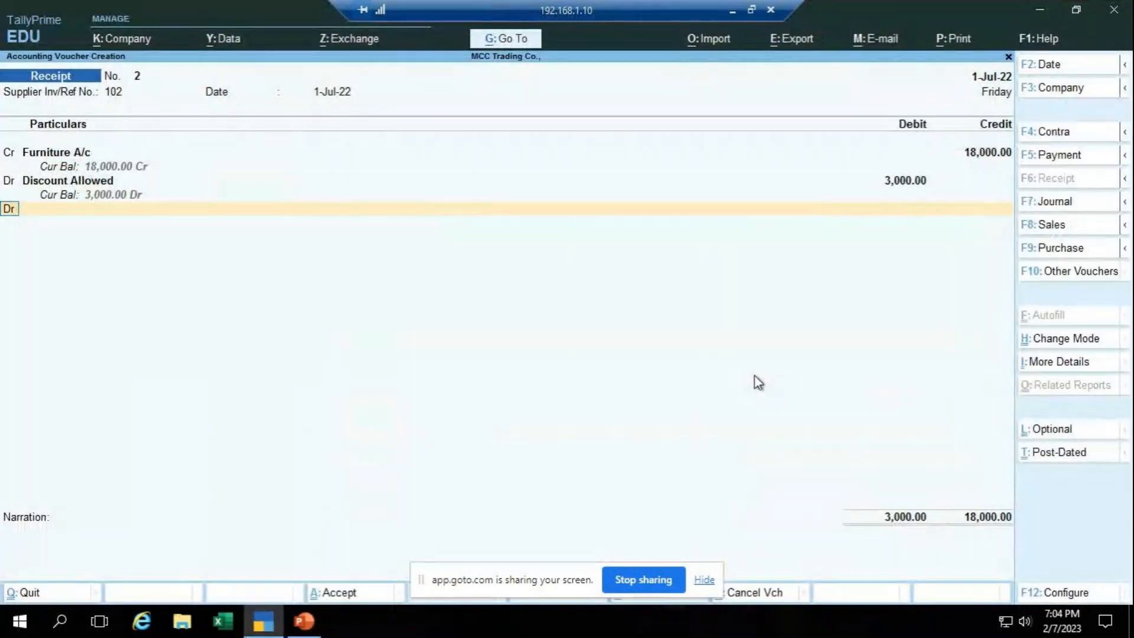
key(Down)
key(Up)
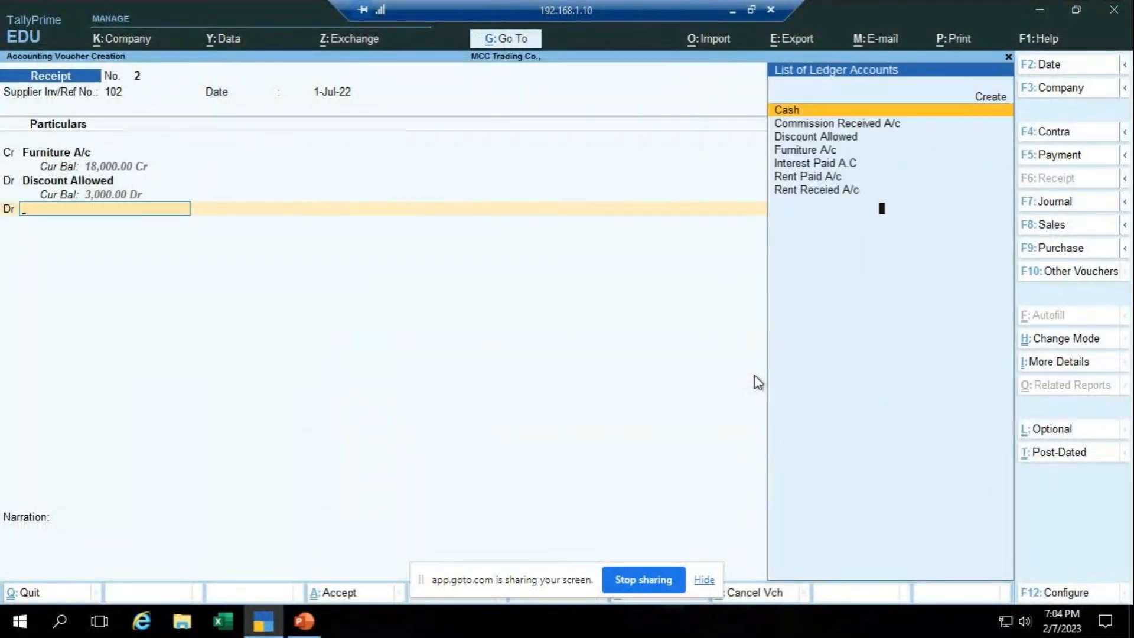
key(Return)
key(Return)
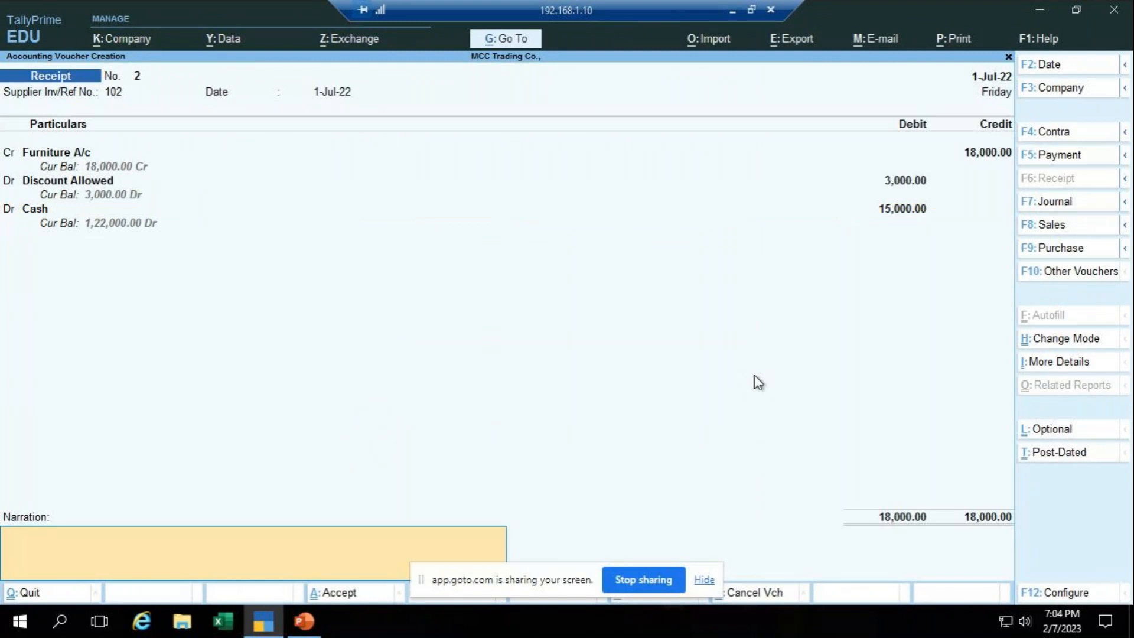
- Enter the narration "being furniture sold at a discount rate" and save the receipt voucher
text(being furniture sold at a discount rate)
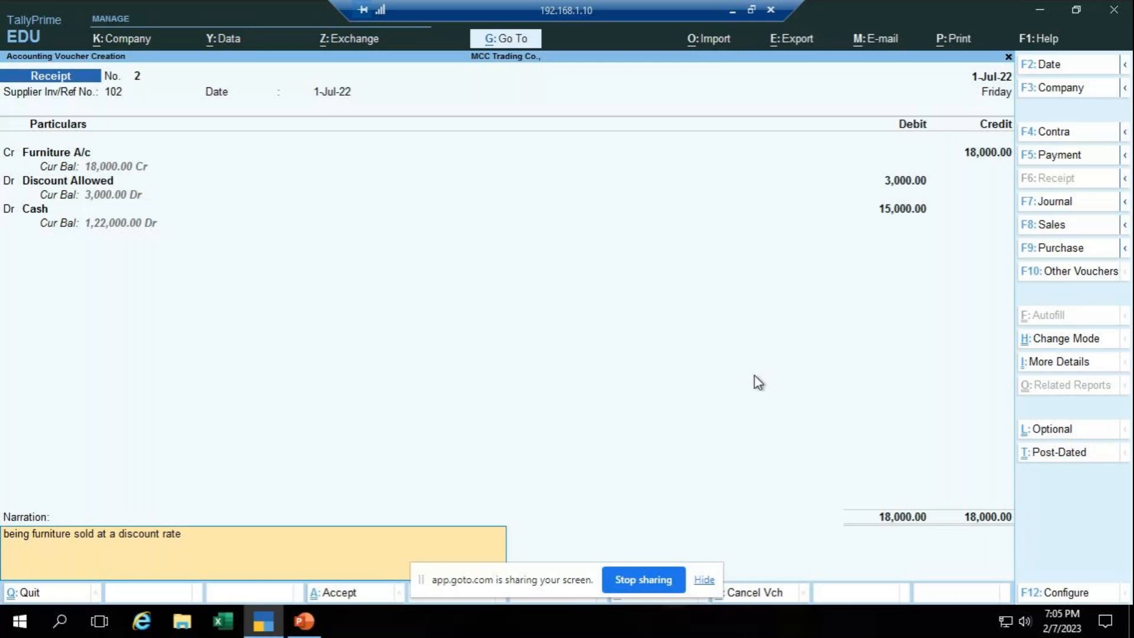
key(Return)
key(Return)
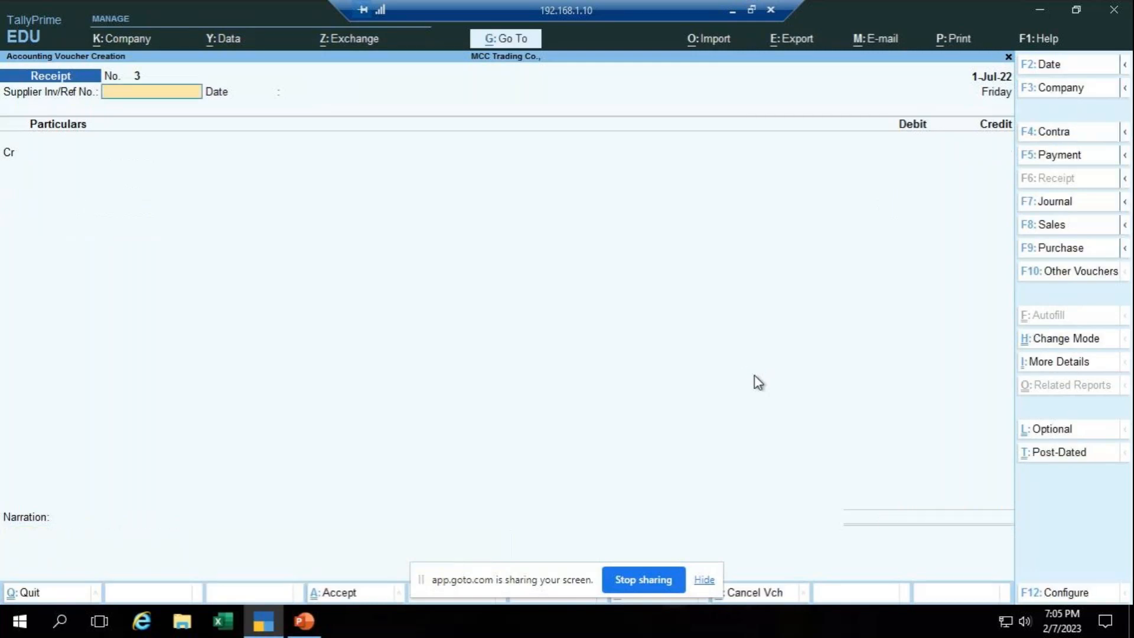
- Review the remaining exercises in PowerPoint and give the new receipt supplier invoice reference 103 dated 1-Aug-22
key(alt+Tab)
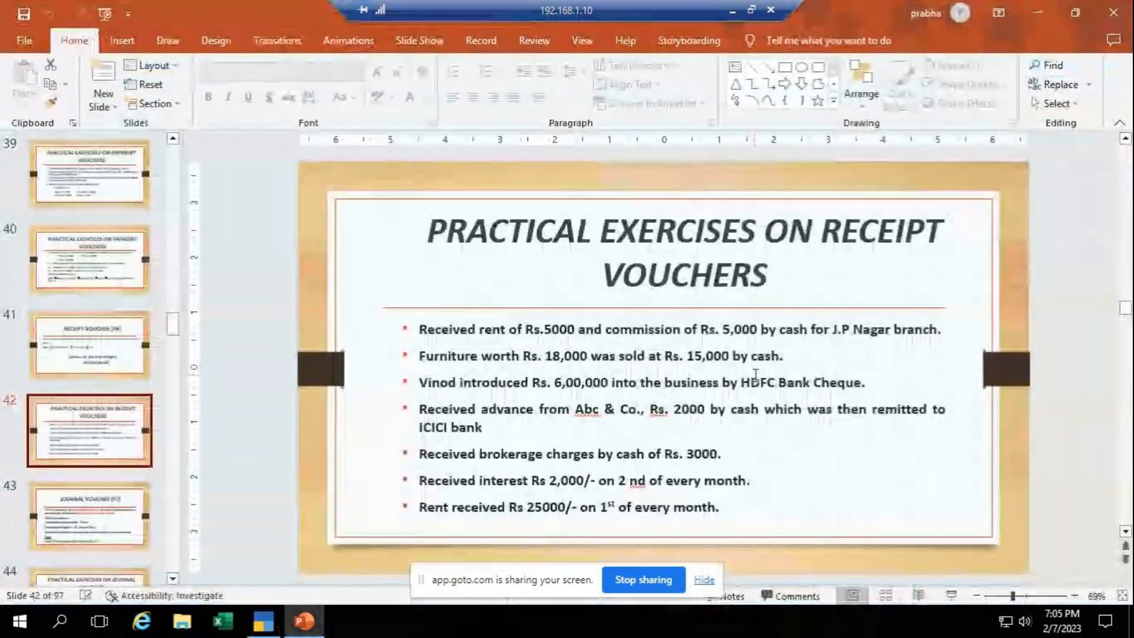
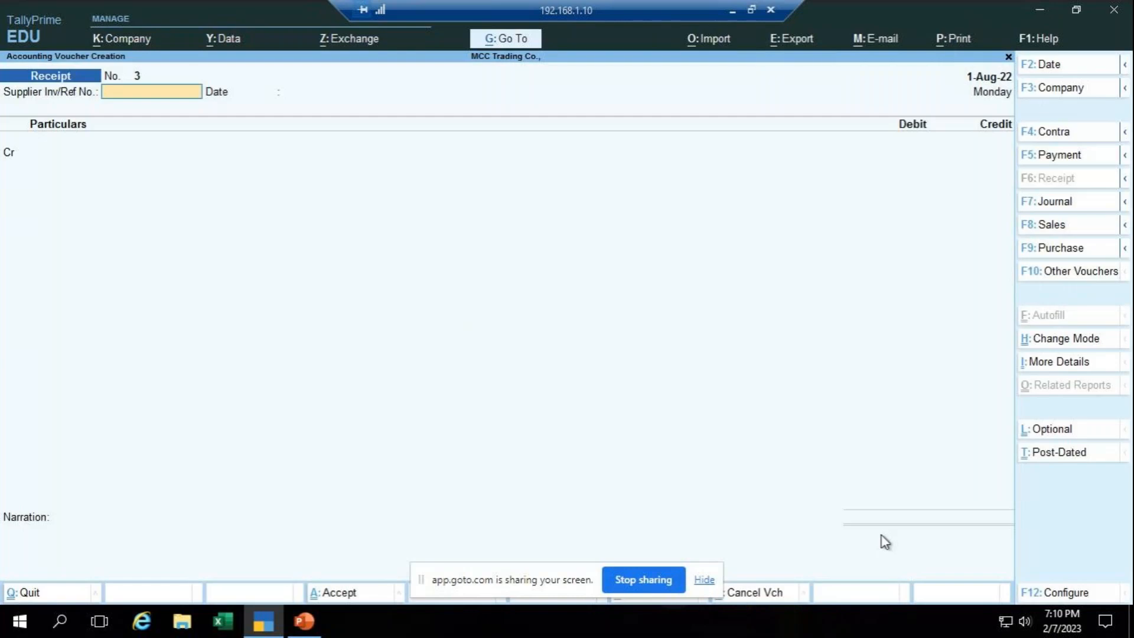
text(03)
key(Return)
key(Return)
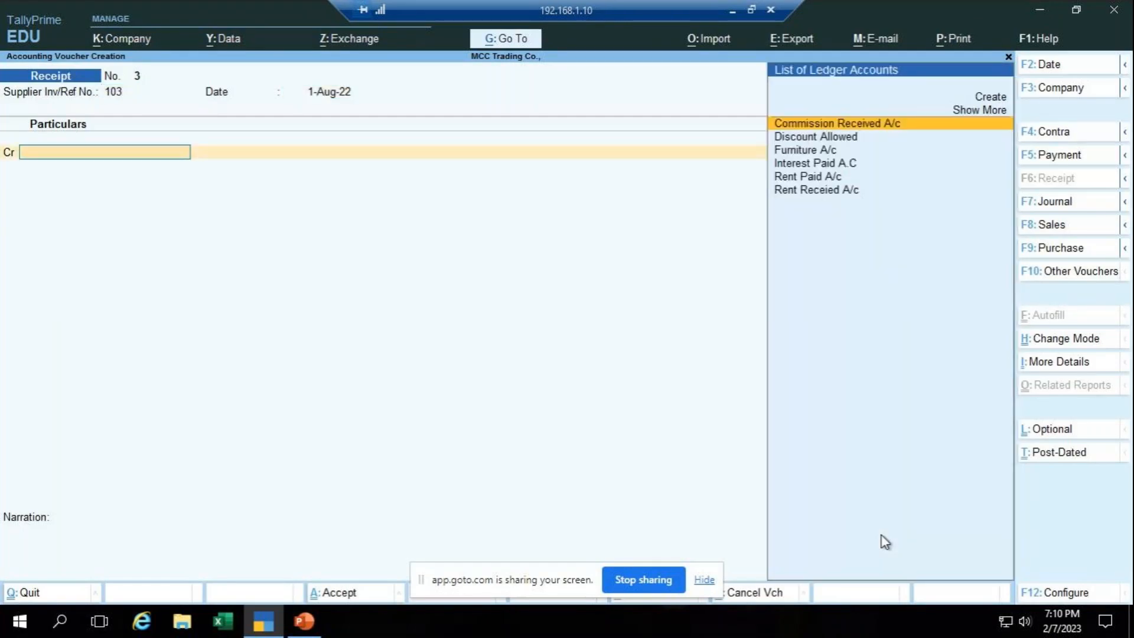
key(alt+Tab)
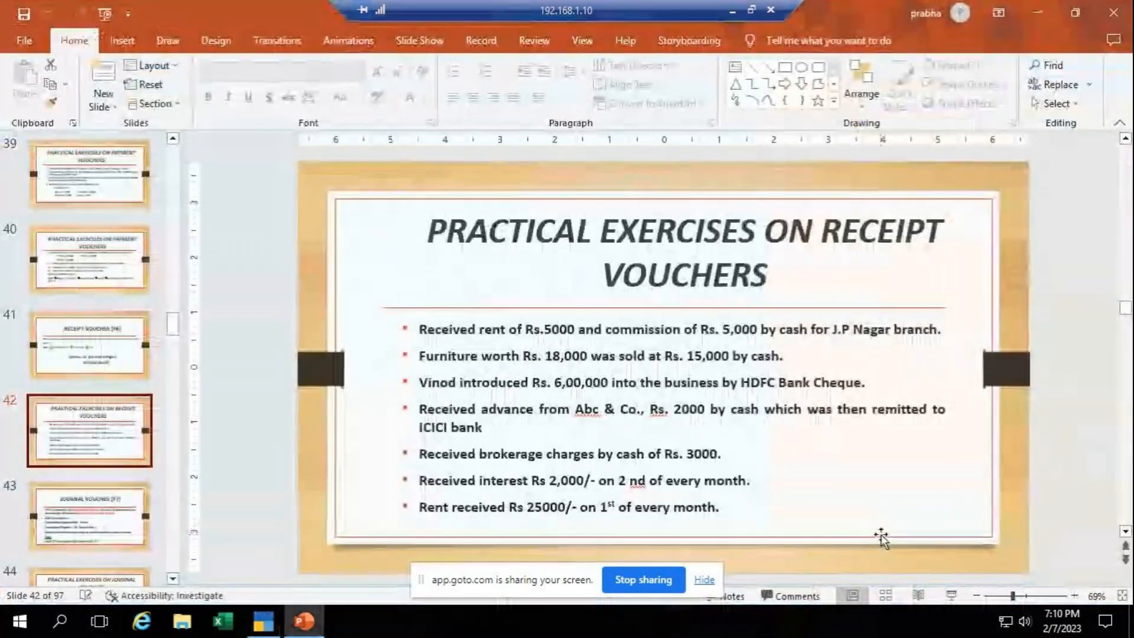
key(alt+Tab)
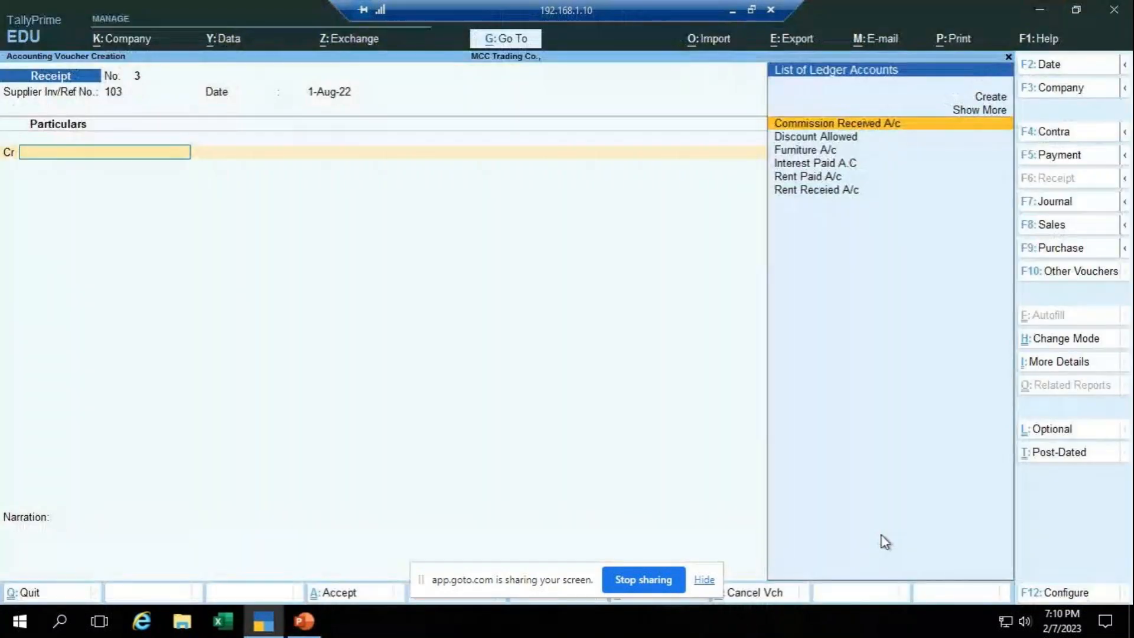
key(alt+Tab)
key(alt+Tab)
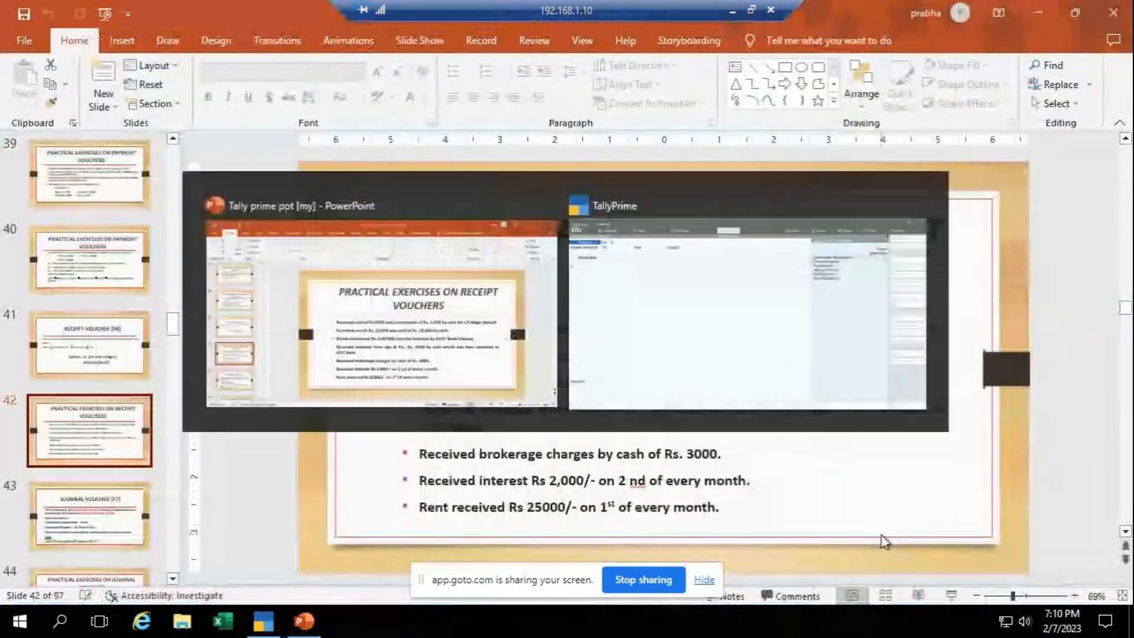
- Create the ledger "ABC Company A/c" under Sundry Debtors with bill-by-bill balances maintained, for the credit line of the receipt
key(alt+c)
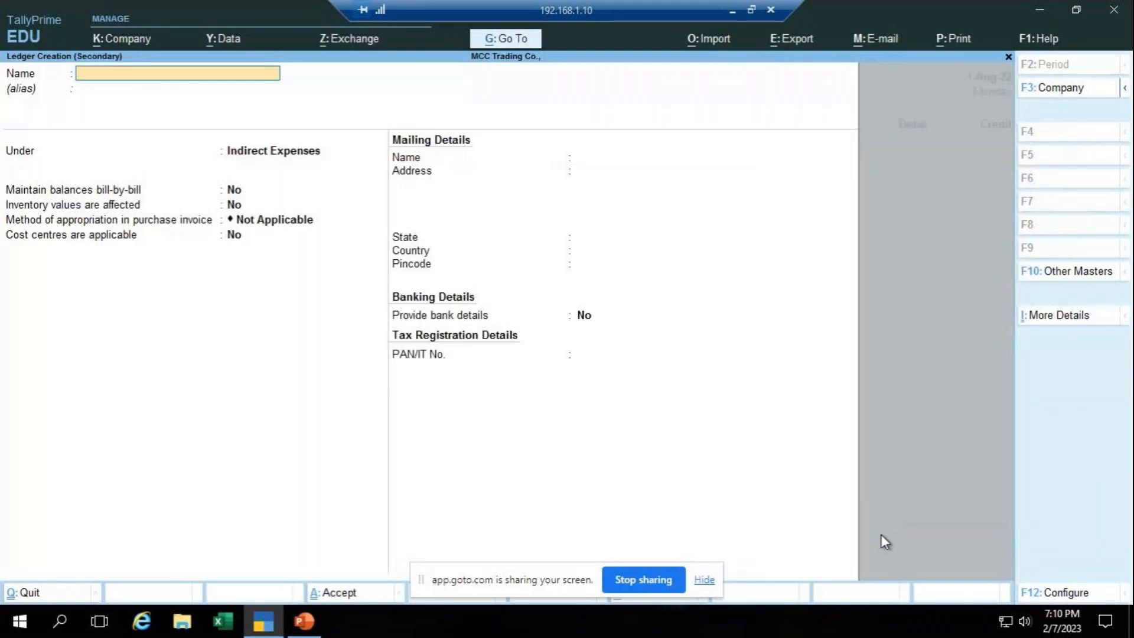
text(ABC Company A/c)
key(Return)
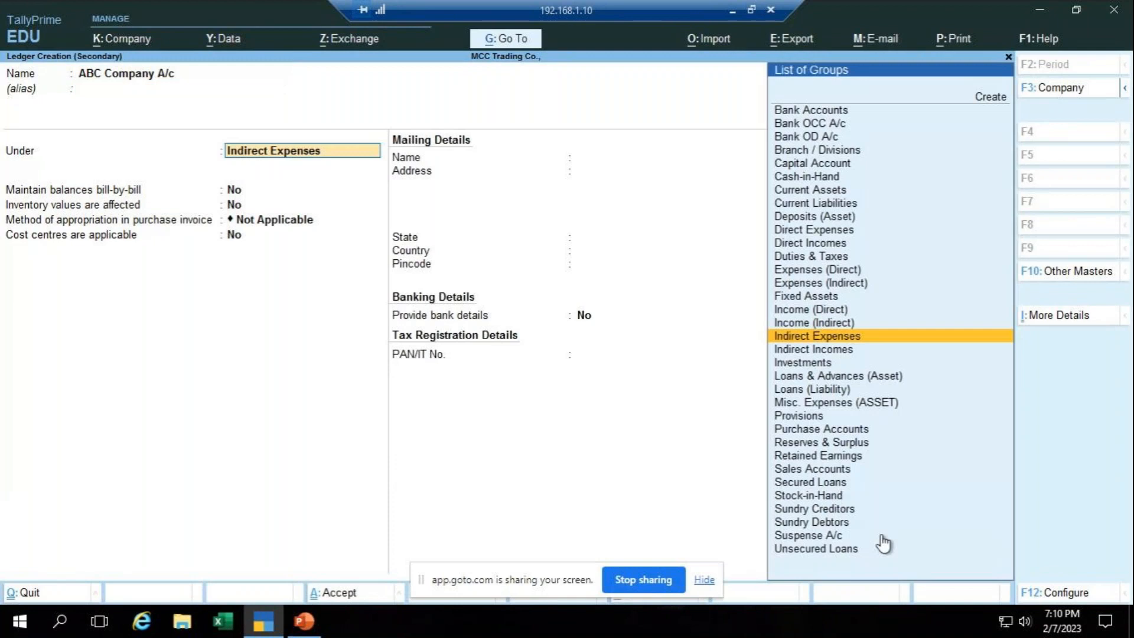
text(S)
key(Down)
key(Down)
key(Down)
key(Down)
key(Down)
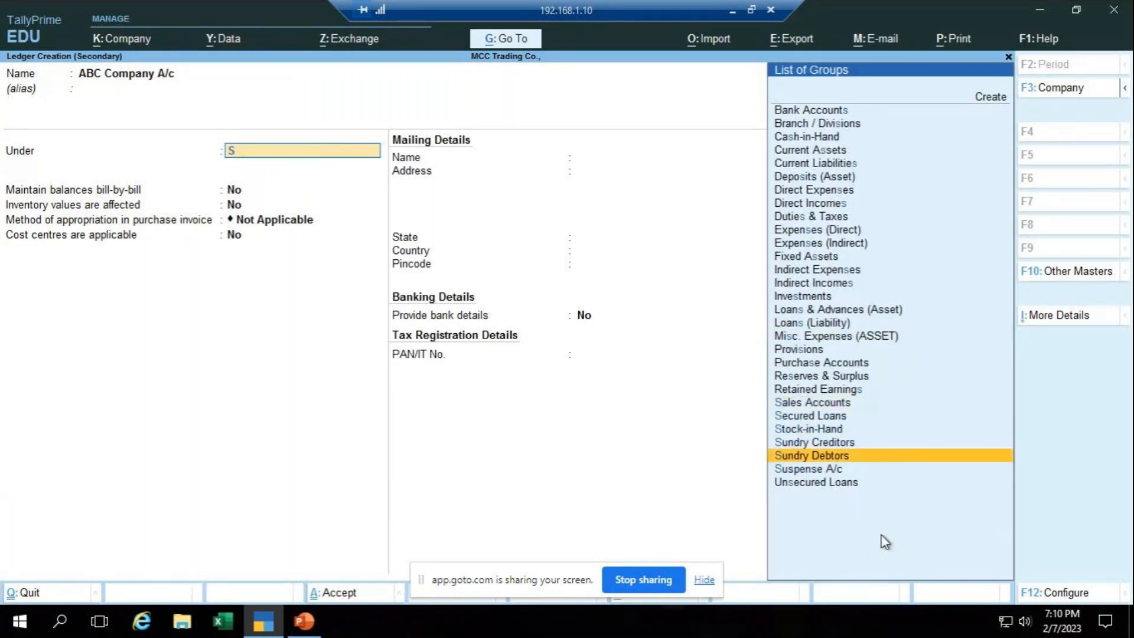
key(Return)
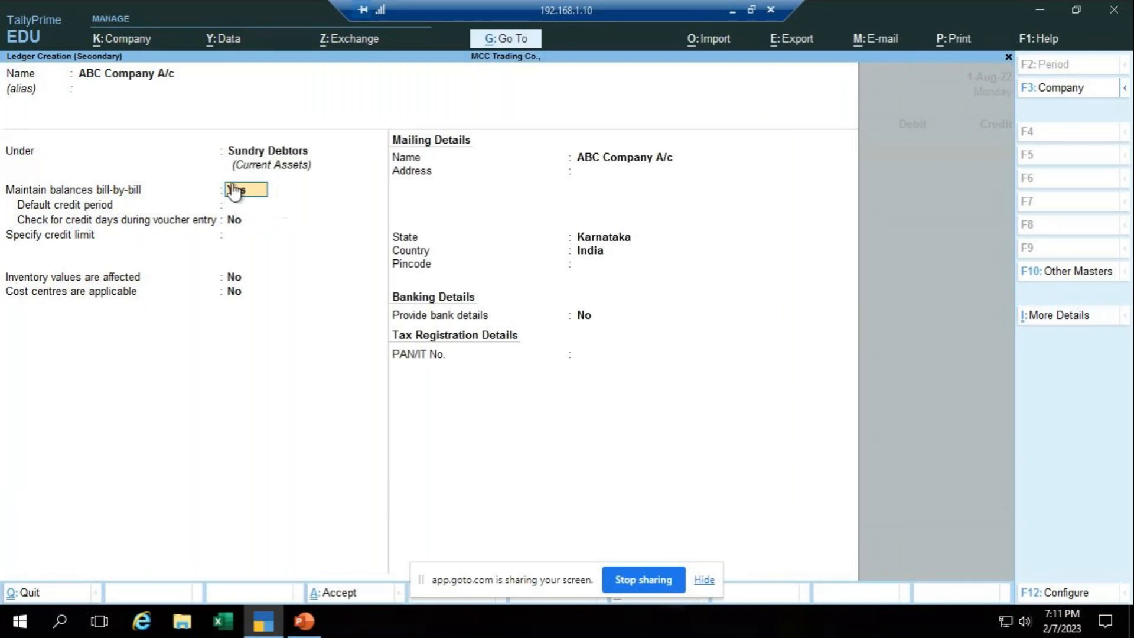
key(Return)
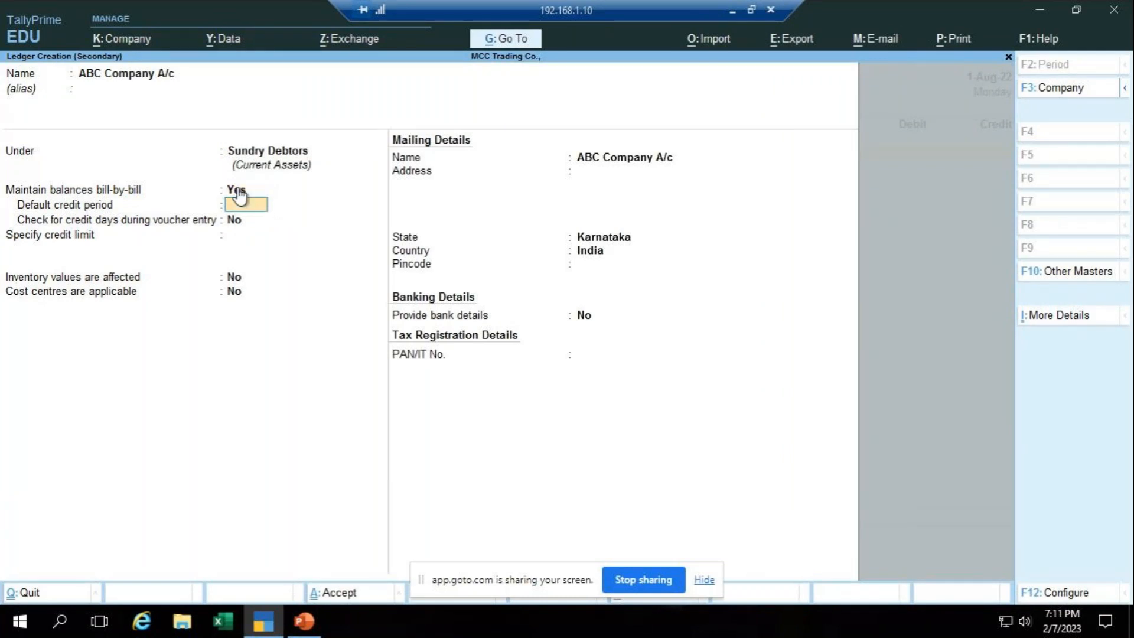
key(ctrl+a)
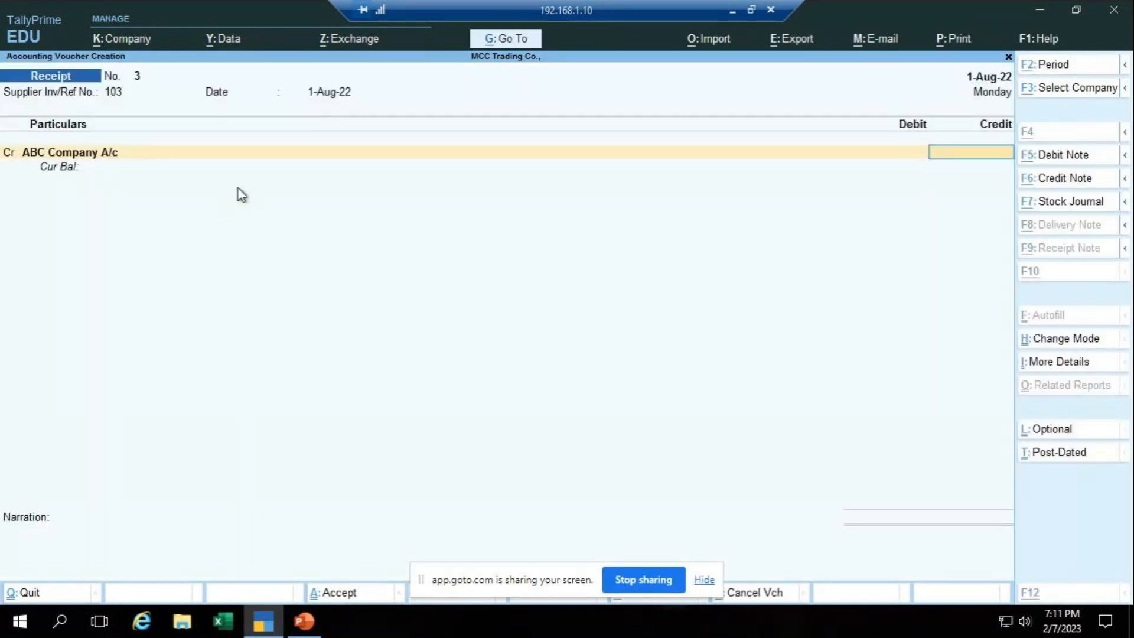
- Recheck the advance exercise in PowerPoint and credit ABC Company A/c with 2,000
key(alt+Tab)
key(alt+Tab)
text(2000)
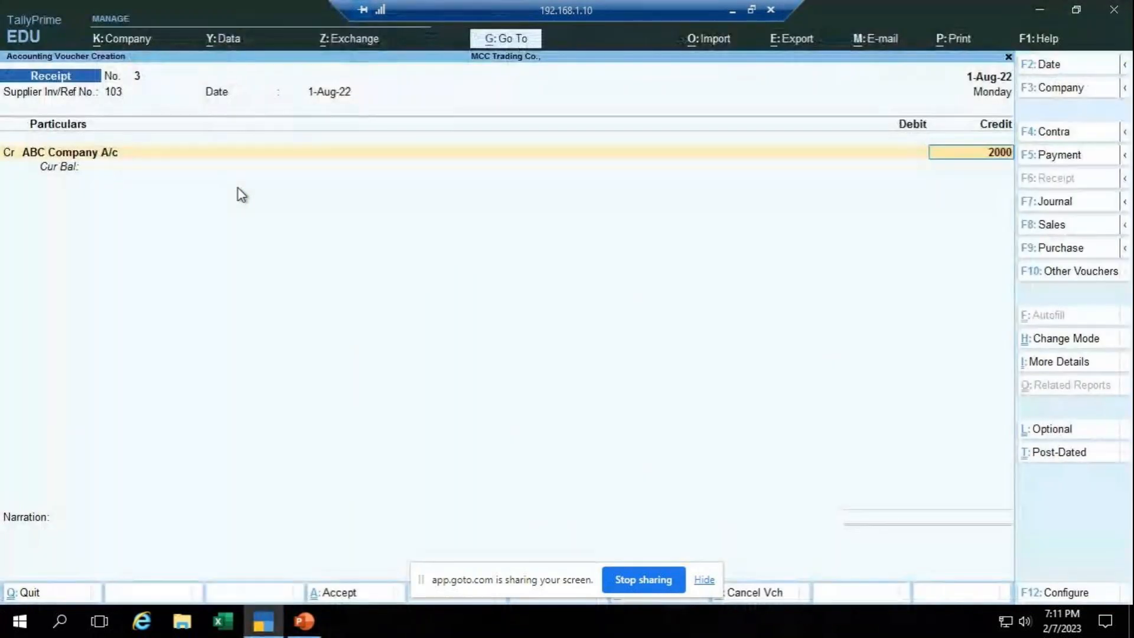
key(Return)
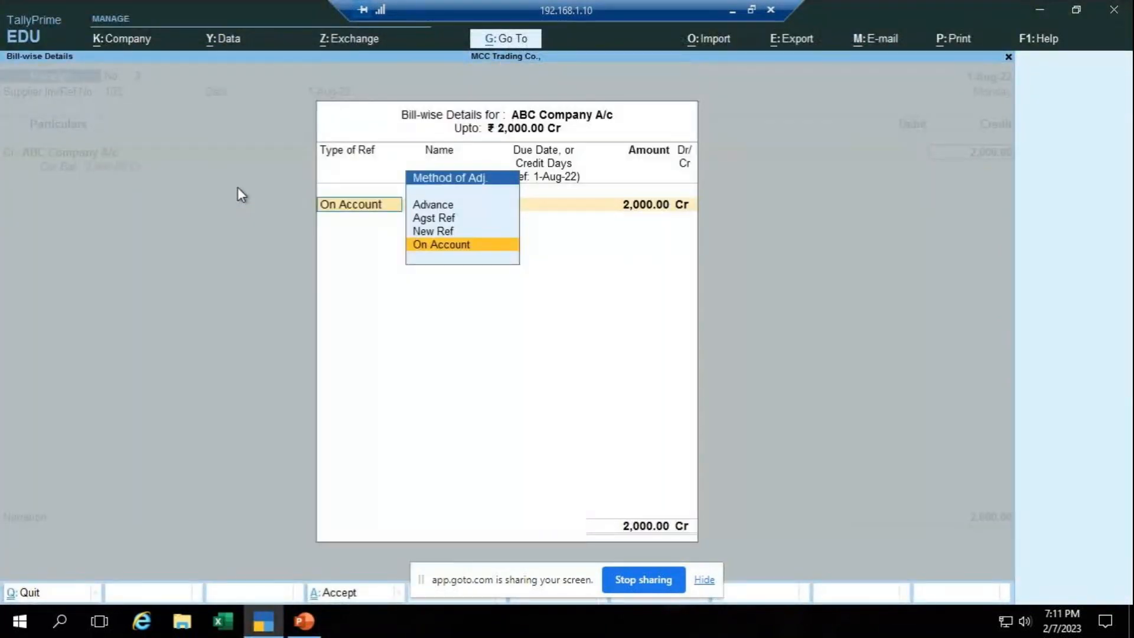
- Allocate ABC Company's 2,000 credit to an Advance reference named "Adv Bill" in the bill-wise details
key(Up)
key(Up)
key(Up)
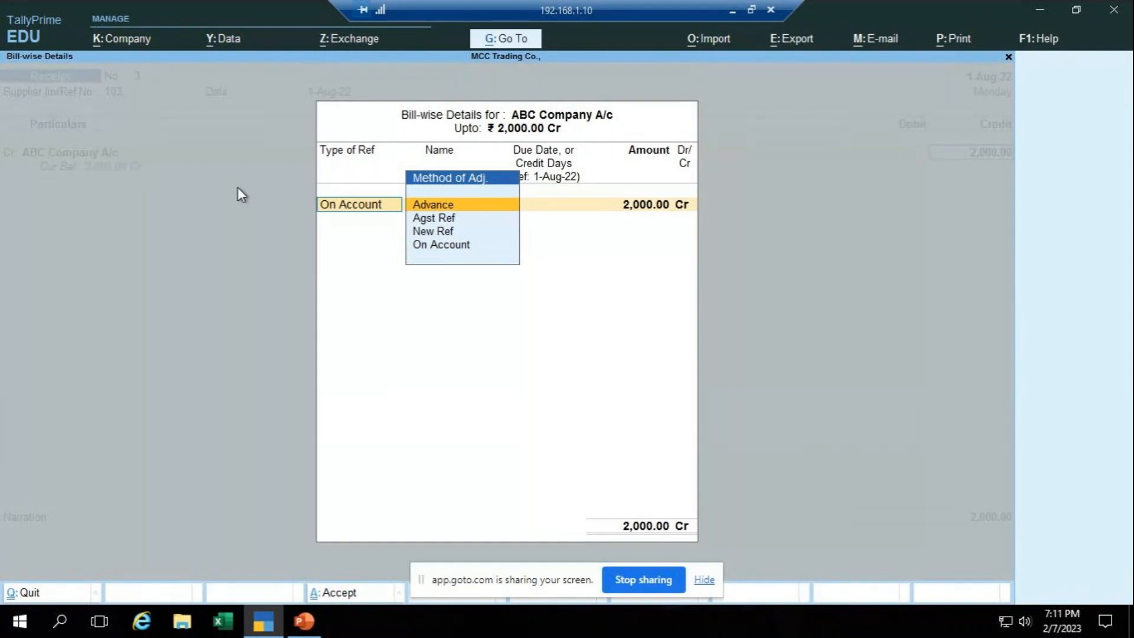
key(Return)
text(Adv)
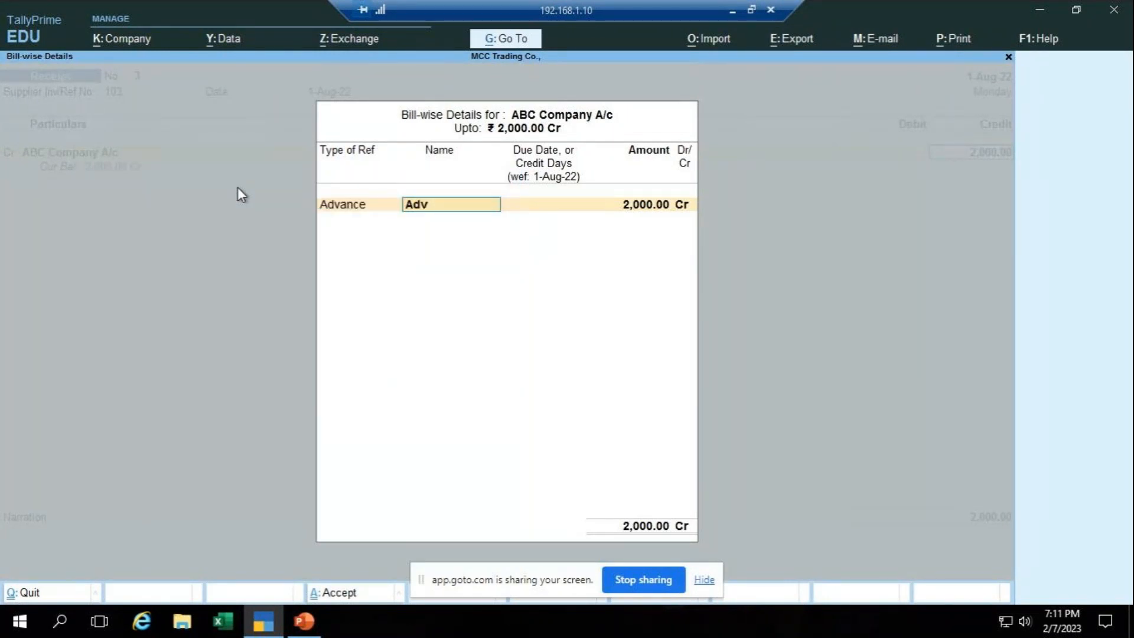
text( bill)
key(Return)
key(Return)
key(Return)
key(Return)
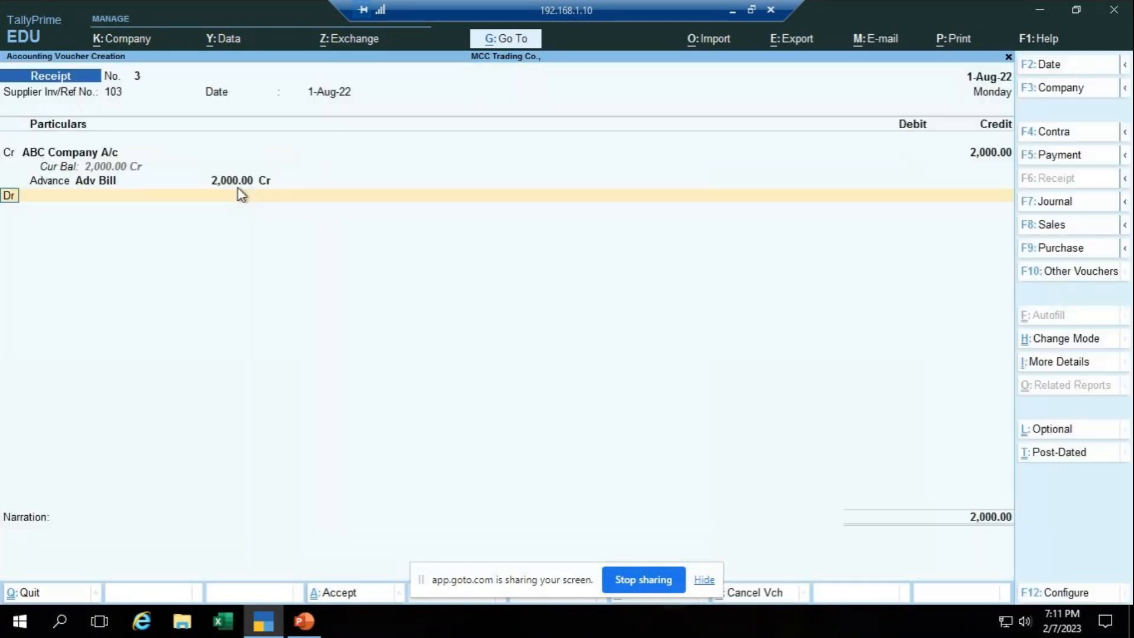
- Debit 2,000 to Cash in the ABC Company advance receipt
key(Return)
key(Down)
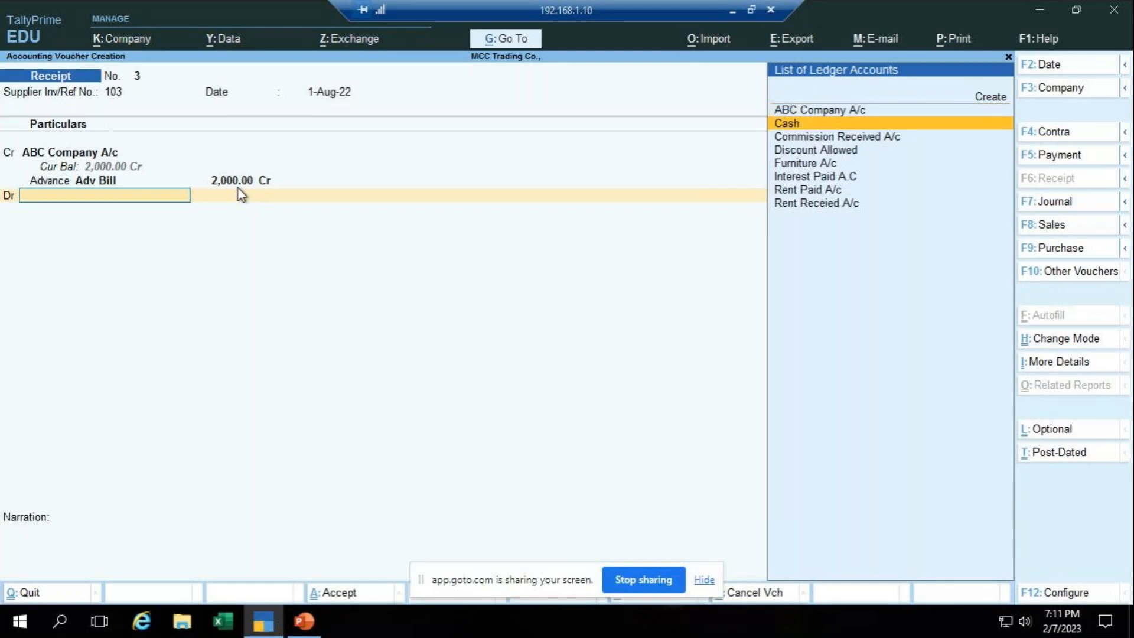
key(Return)
key(Return)
- Enter the narration "being cash received as advance from ABC company" and save the receipt voucher
text(being)
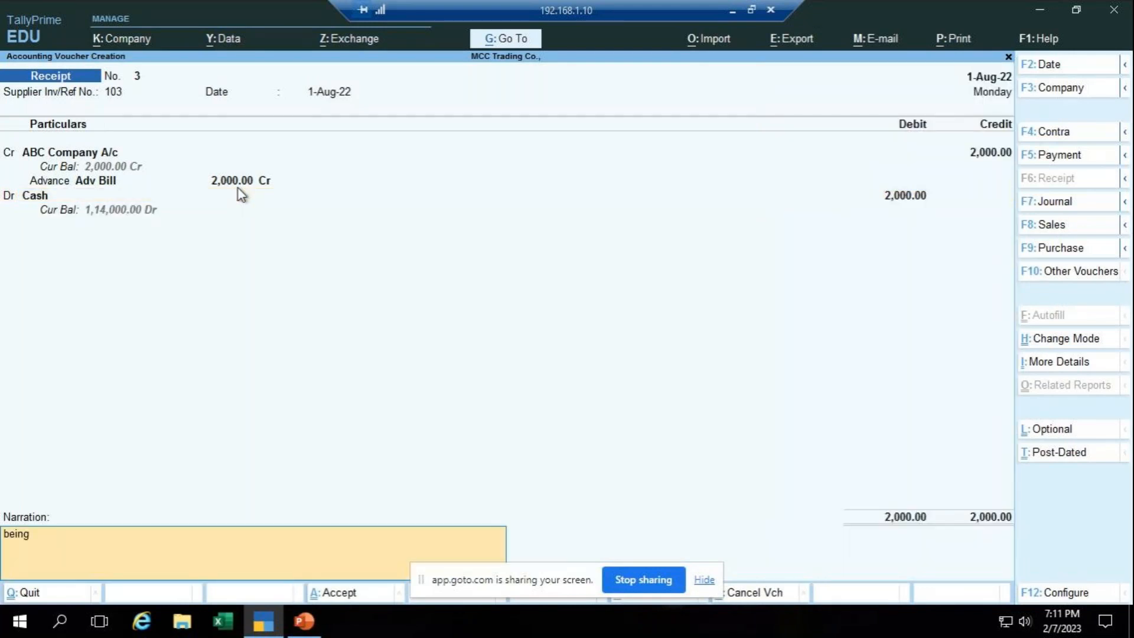
text( cash received as advanc)
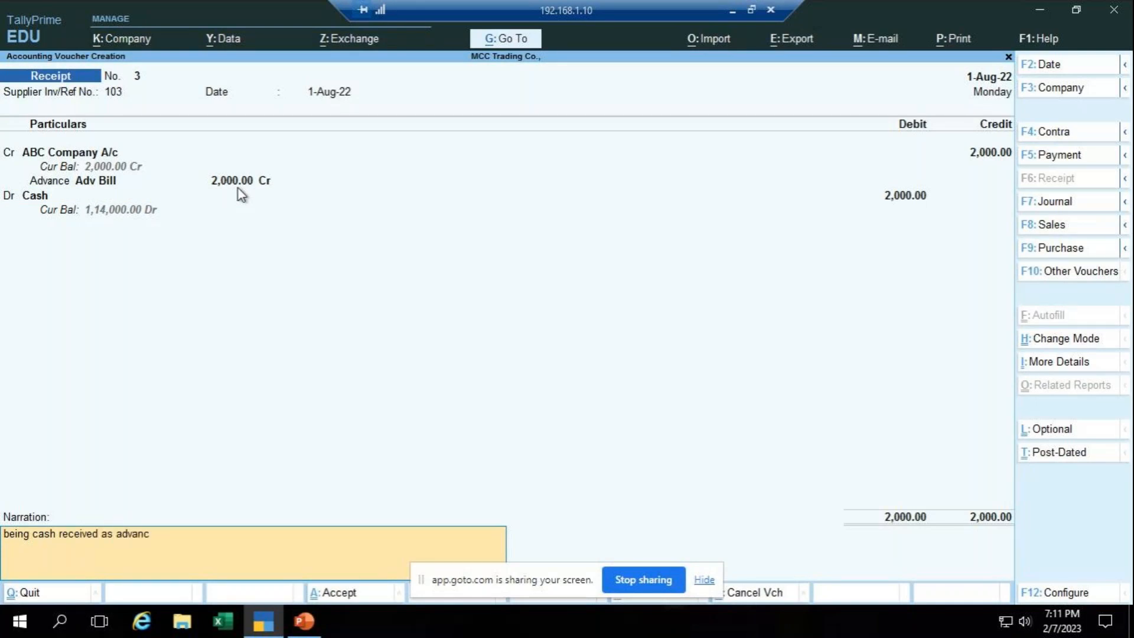
text(e from ABC company)
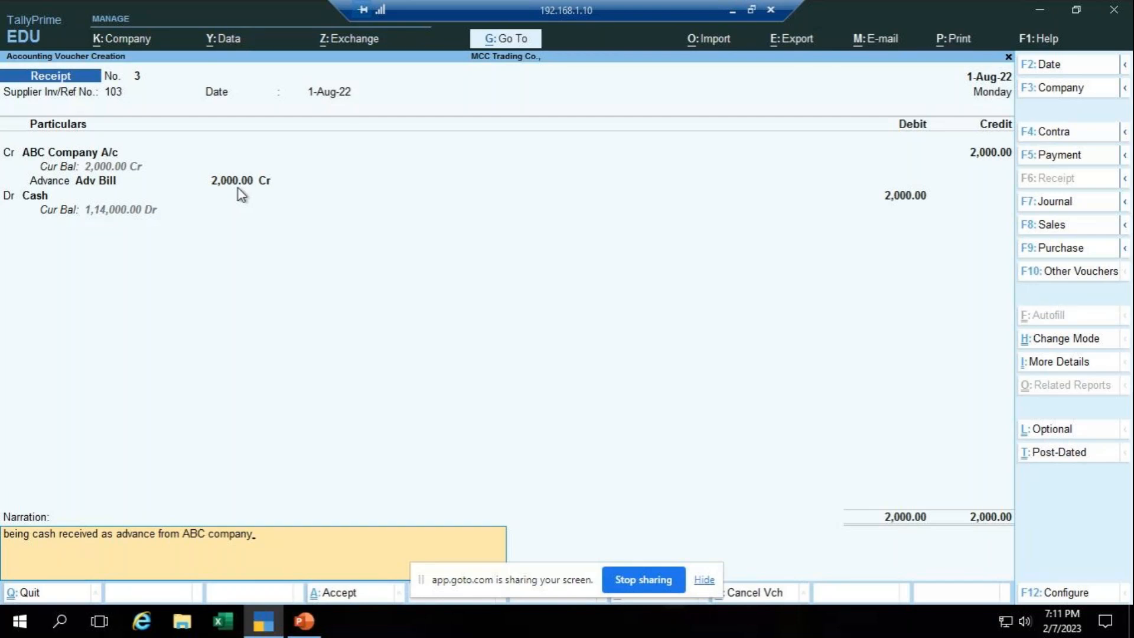
key(Return)
key(Return)
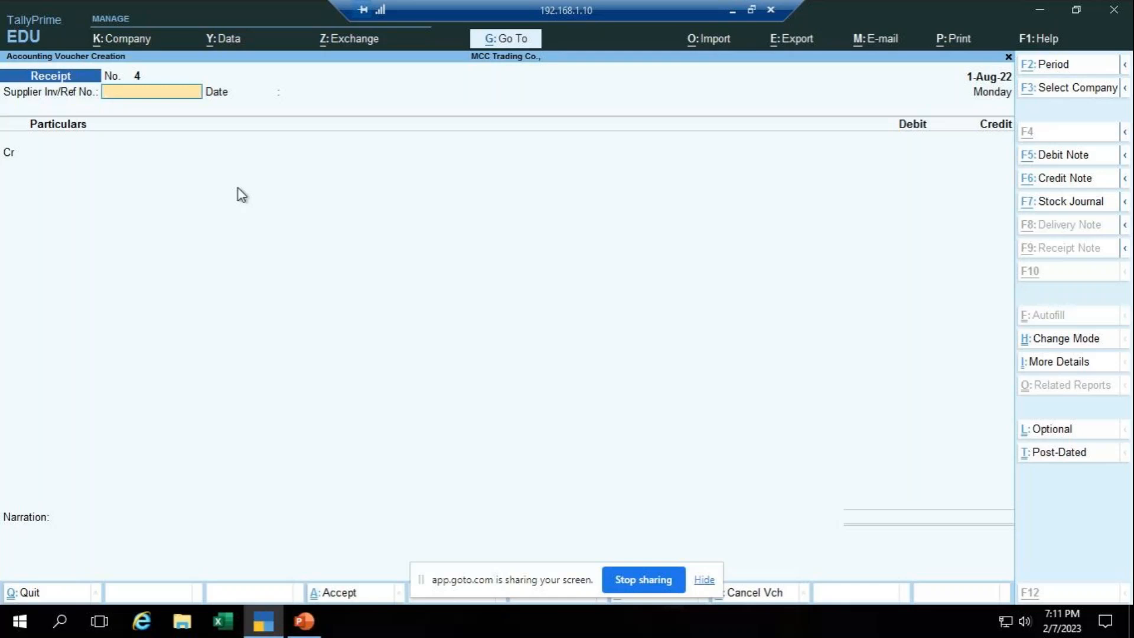
- Check the bank remittance exercise in PowerPoint and start a Contra voucher dated 2-8-2022
key(alt+Tab)
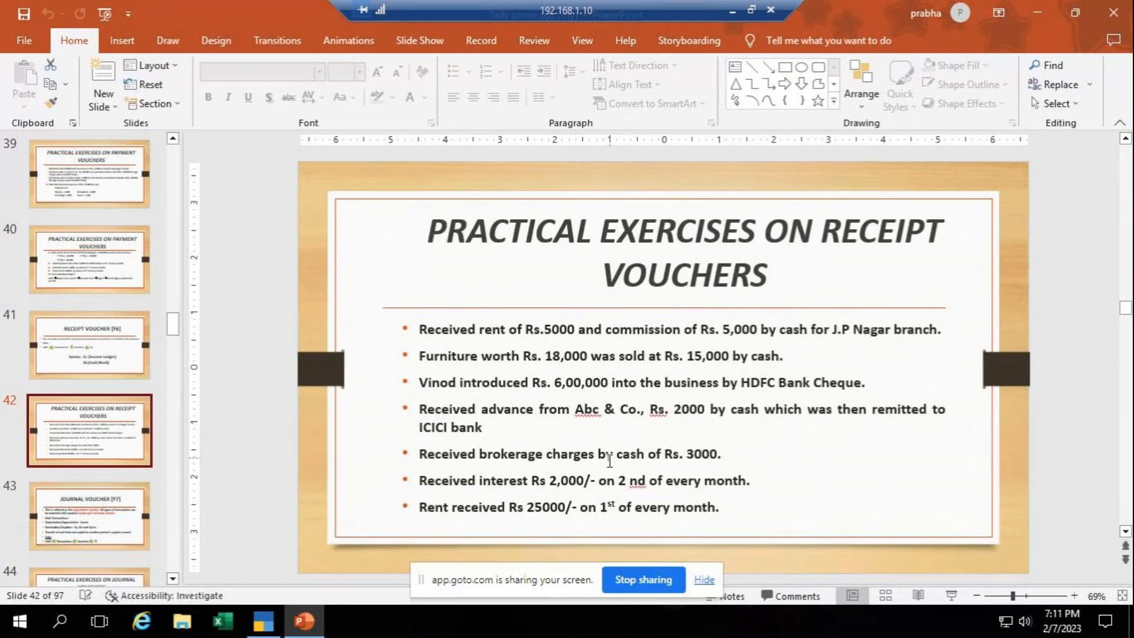
key(alt+Tab)
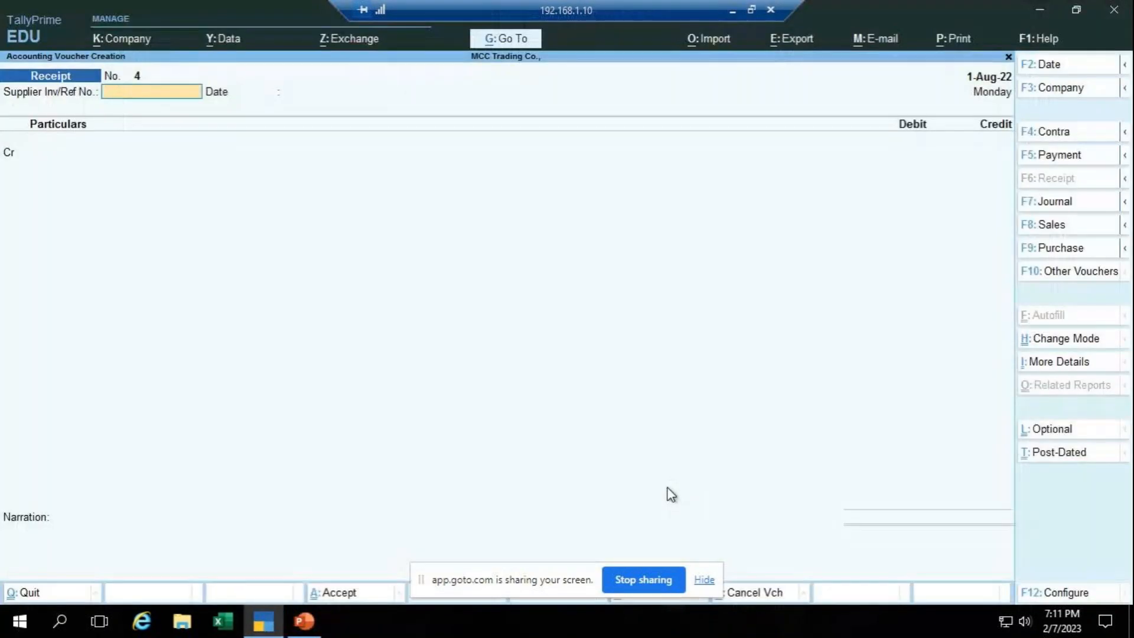
key(F4)
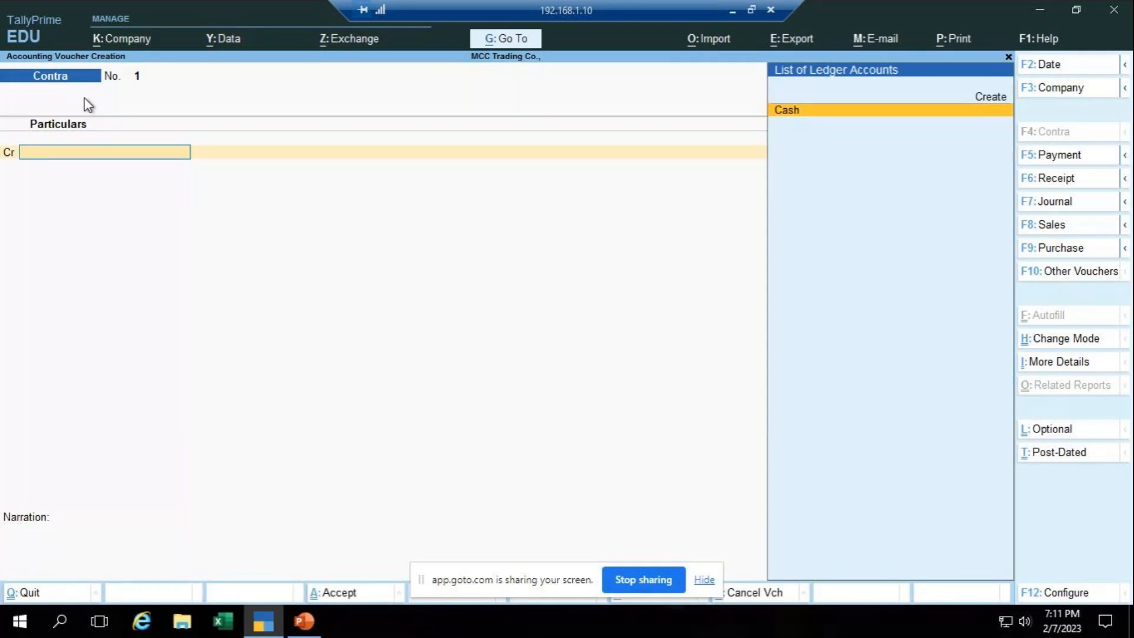
key(F2)
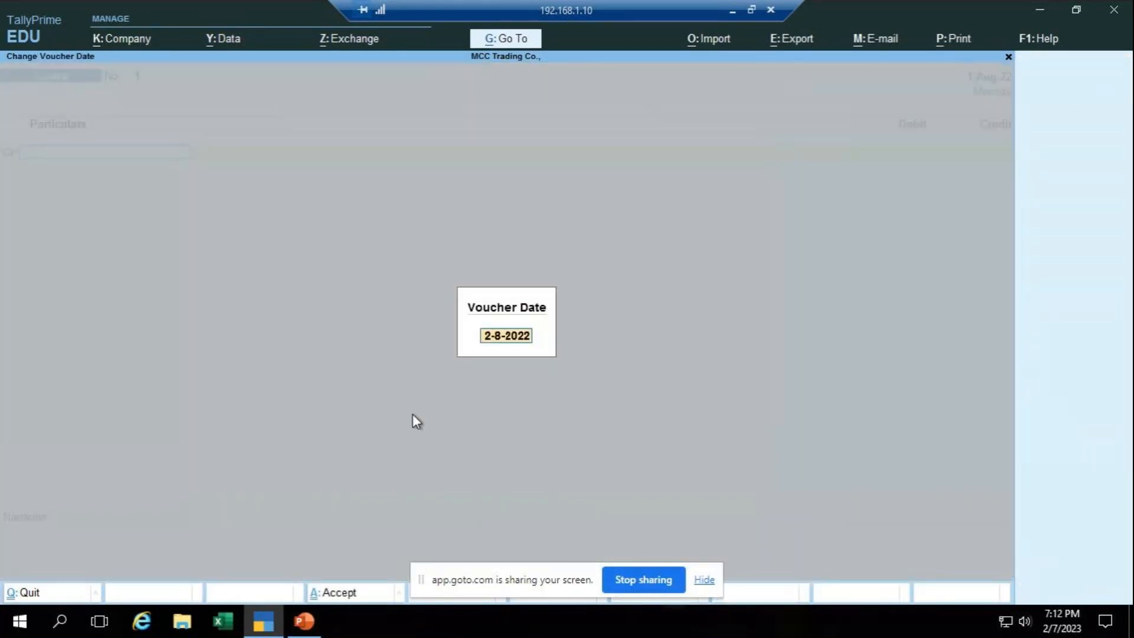
key(Return)
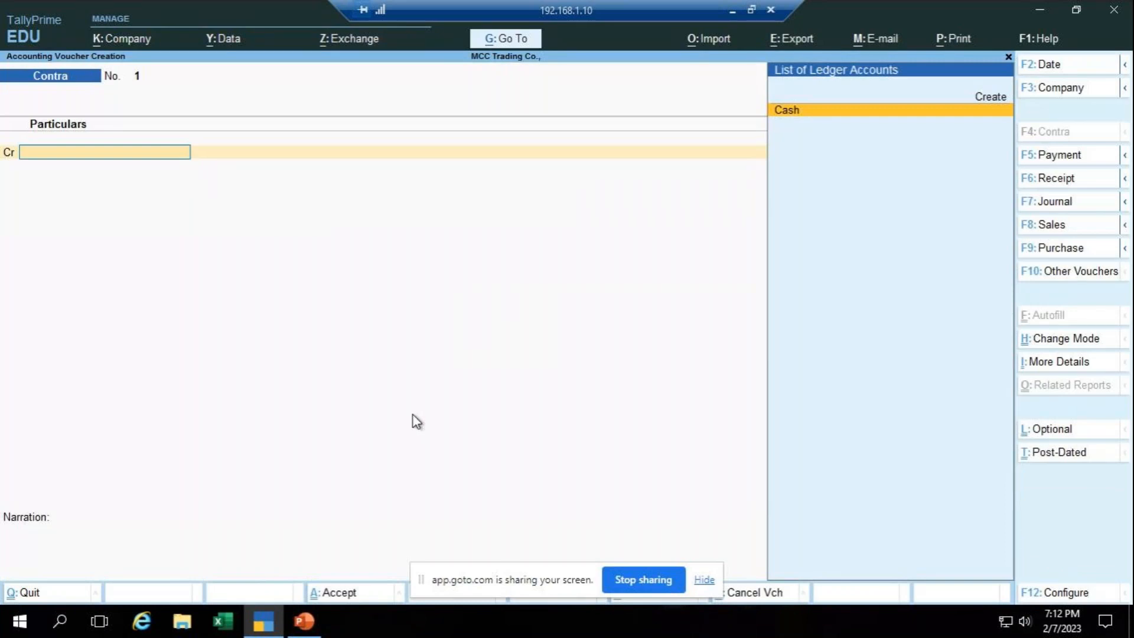
- Credit Cash with 2,000 in the contra voucher
key(Return)
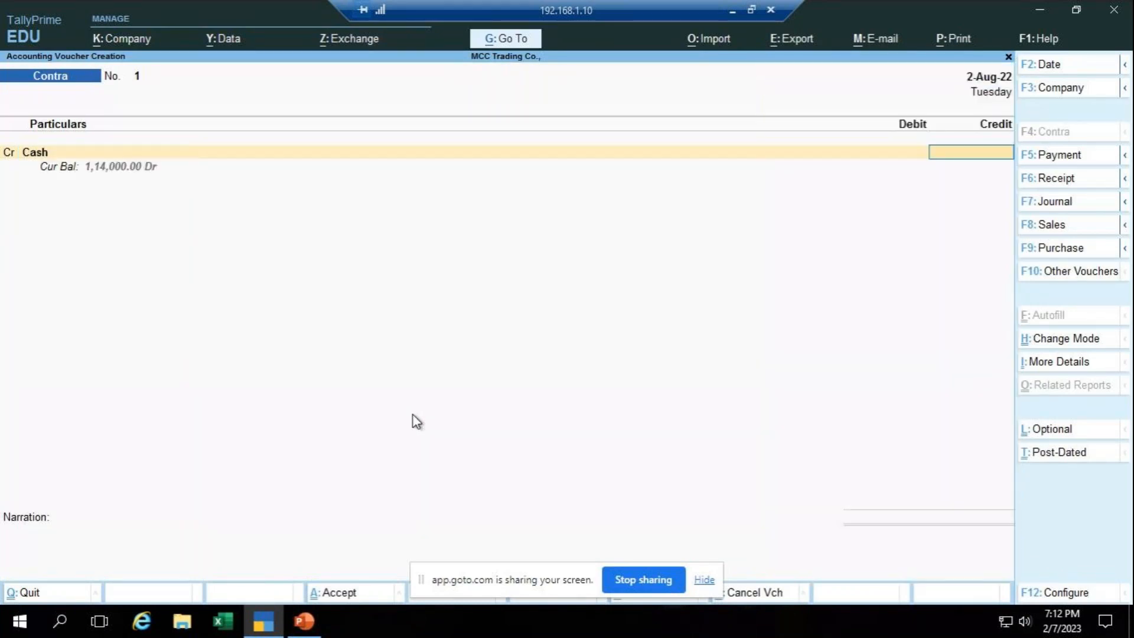
text(2000)
key(Return)
key(Return)
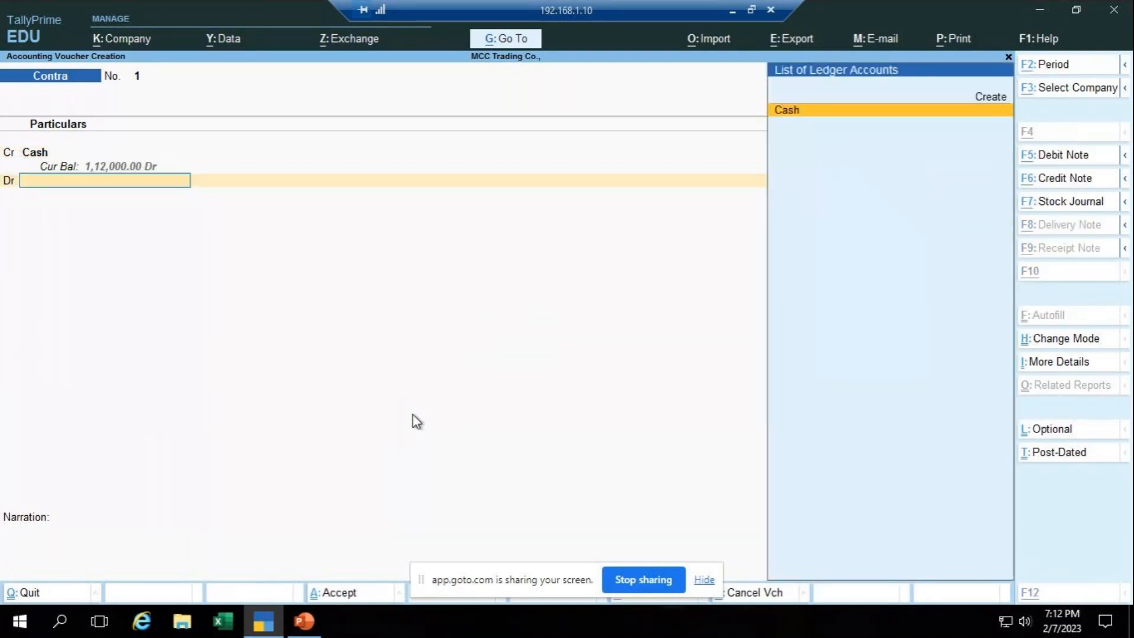
- Confirm the bank on the exercise slide and create the ledger "ICICI Bank A/c" under Bank Accounts for the debit line
key(alt+Tab)
key(alt+Tab)
key(alt+c)
text(ICICI)
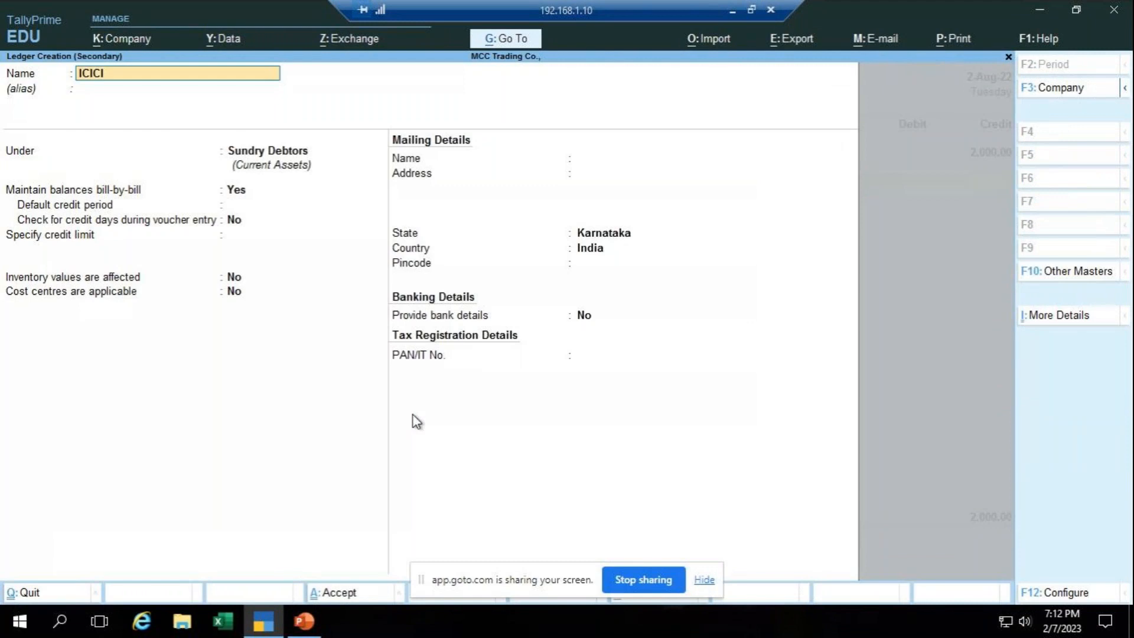
text( Bank A/c)
key(Return)
key(Return)
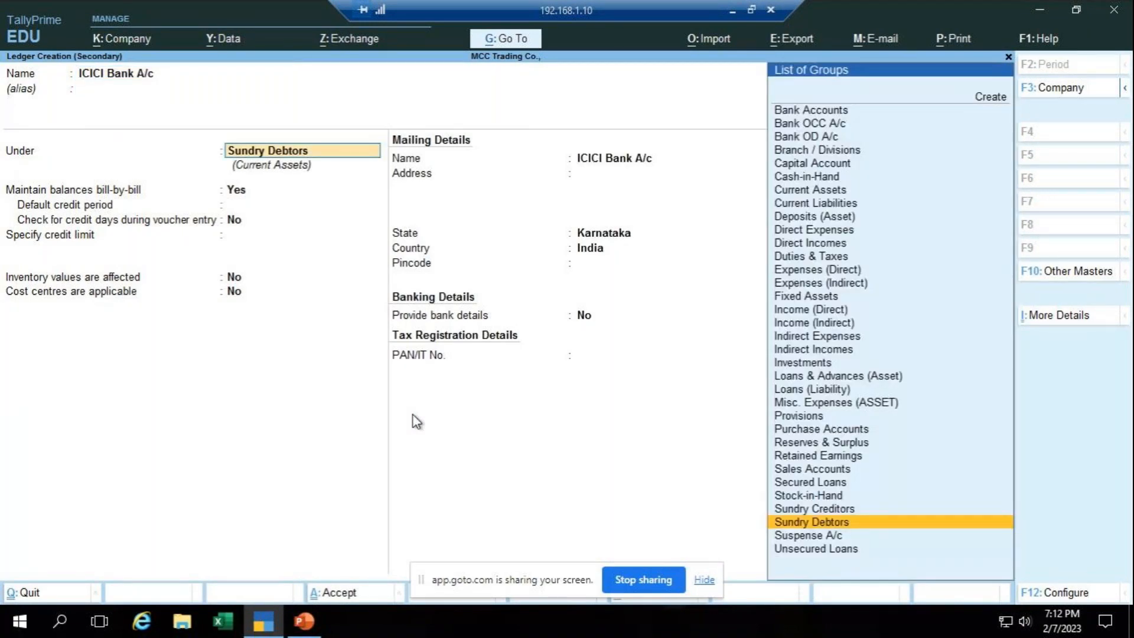
text(B)
key(Return)
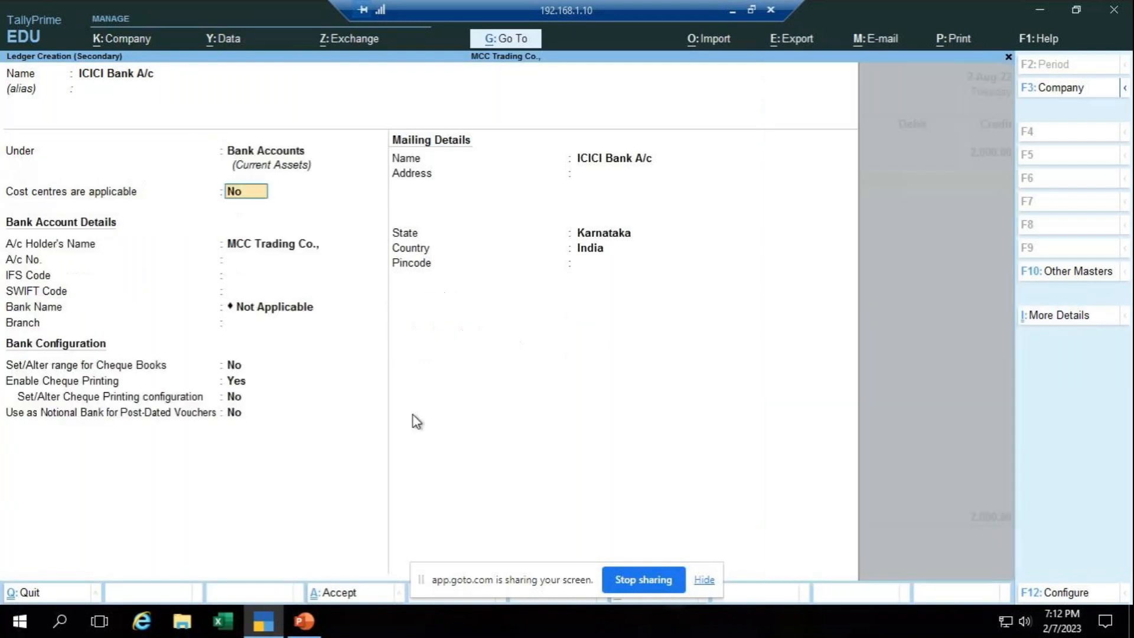
key(ctrl+a)
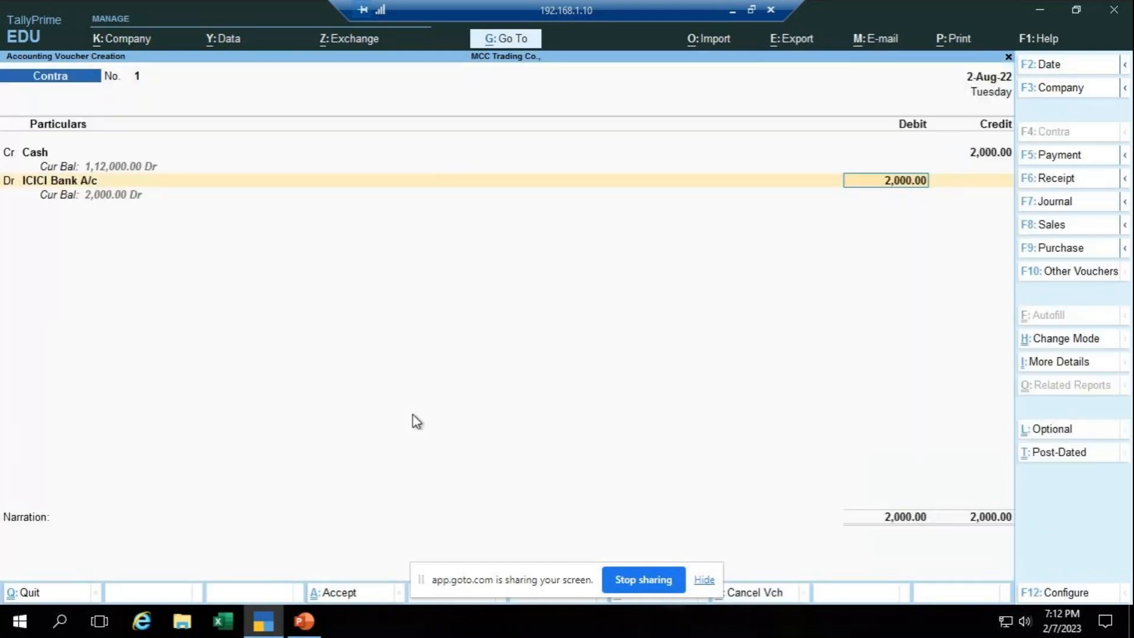
key(Return)
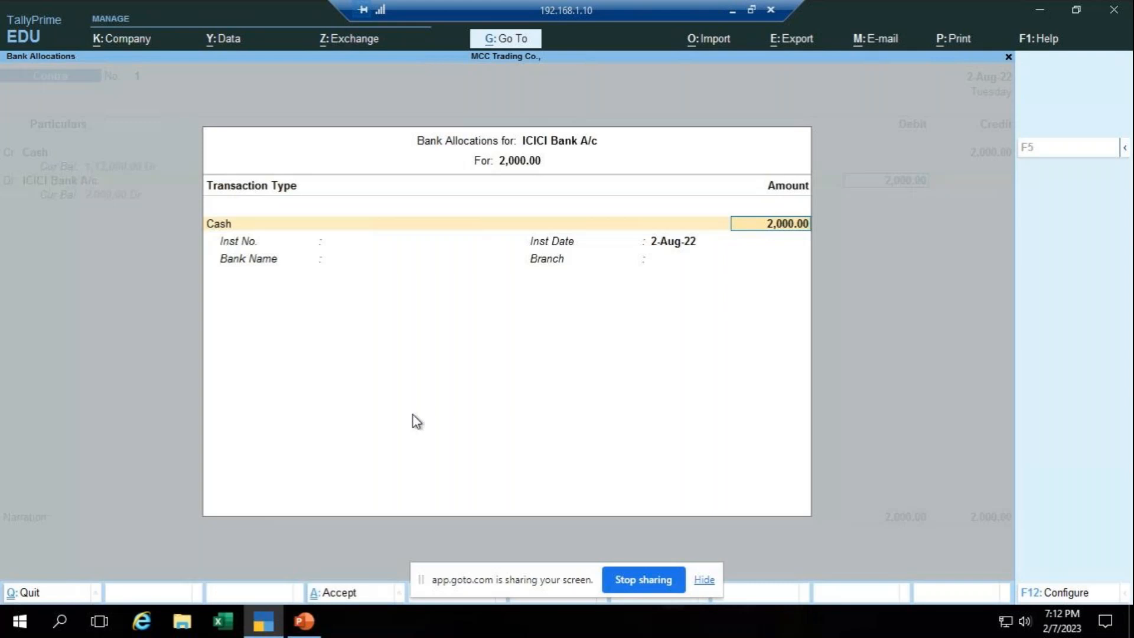
key(BackSpace)
key(BackSpace)
key(BackSpace)
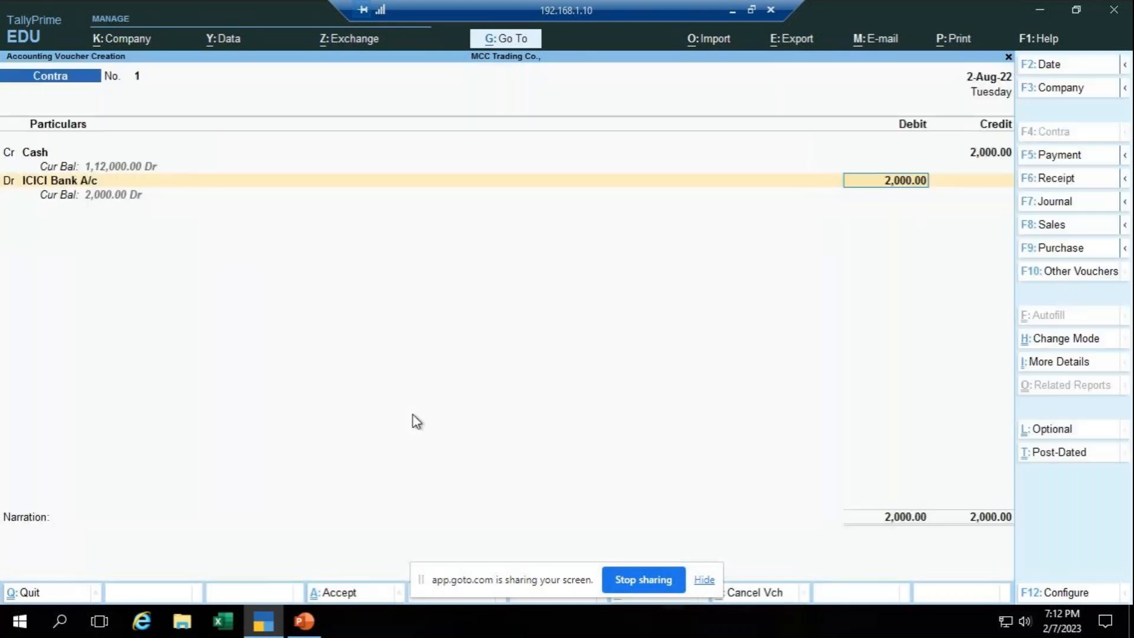
key(BackSpace)
key(BackSpace)
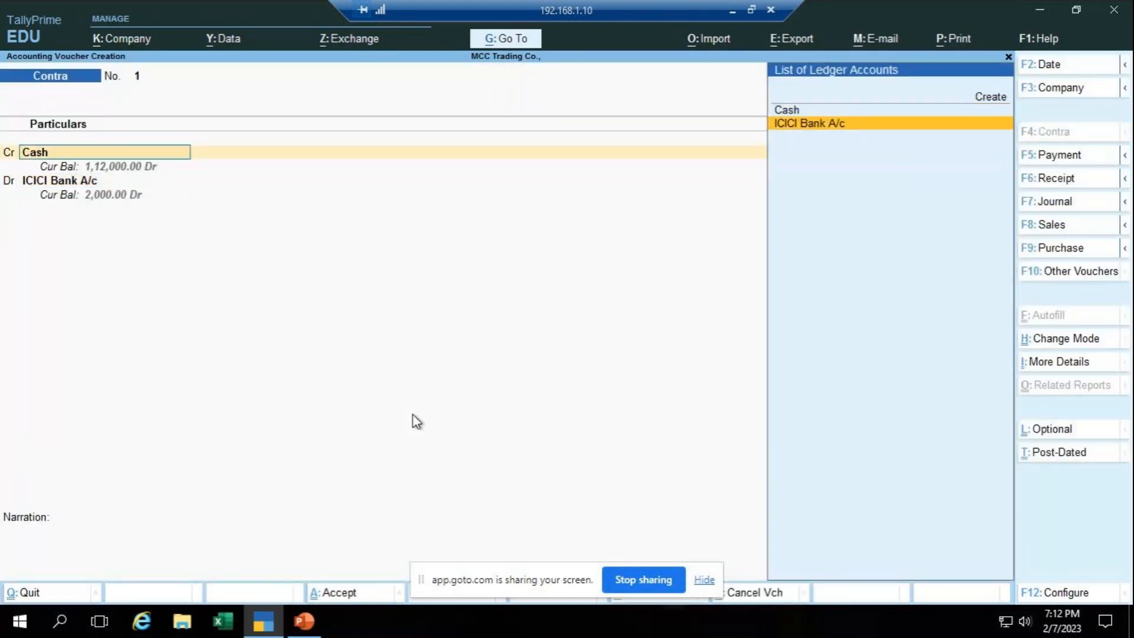
key(Return)
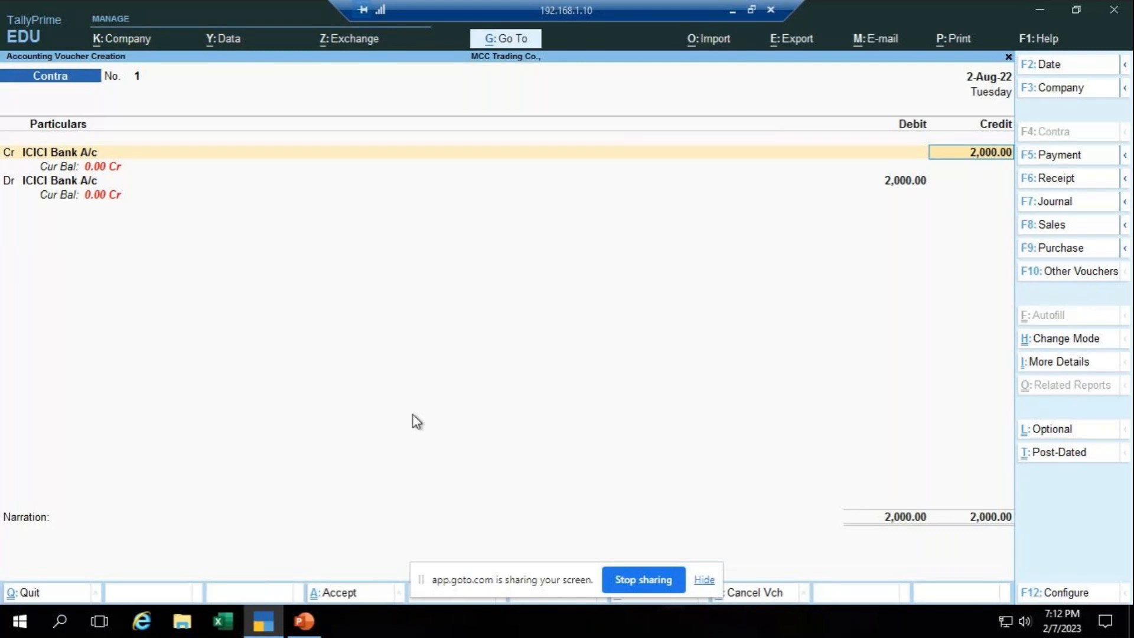
key(BackSpace)
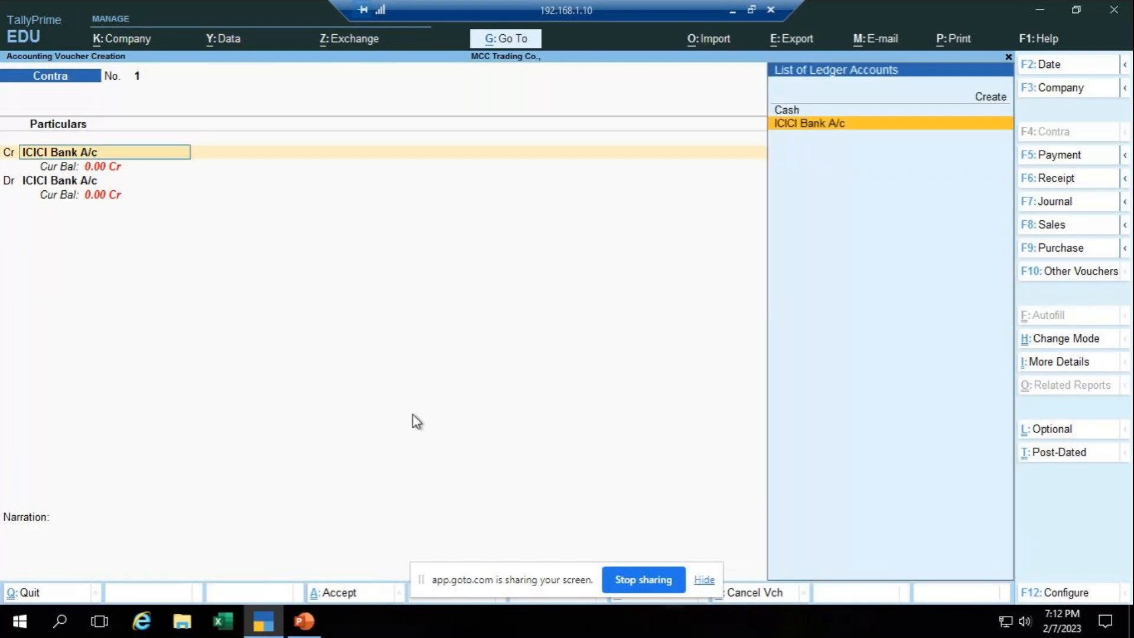
key(Up)
key(Return)
key(Return)
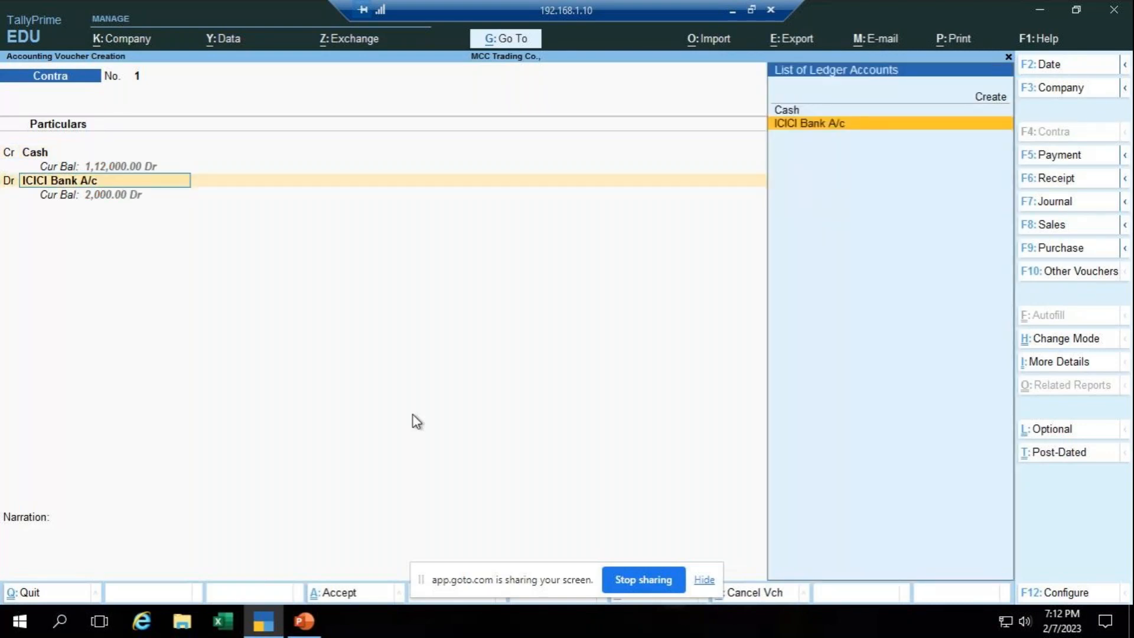
- Debit ICICI Bank A/c with 2,000 as a cash transaction and open its cash denominations
key(Return)
key(Return)
key(Return)
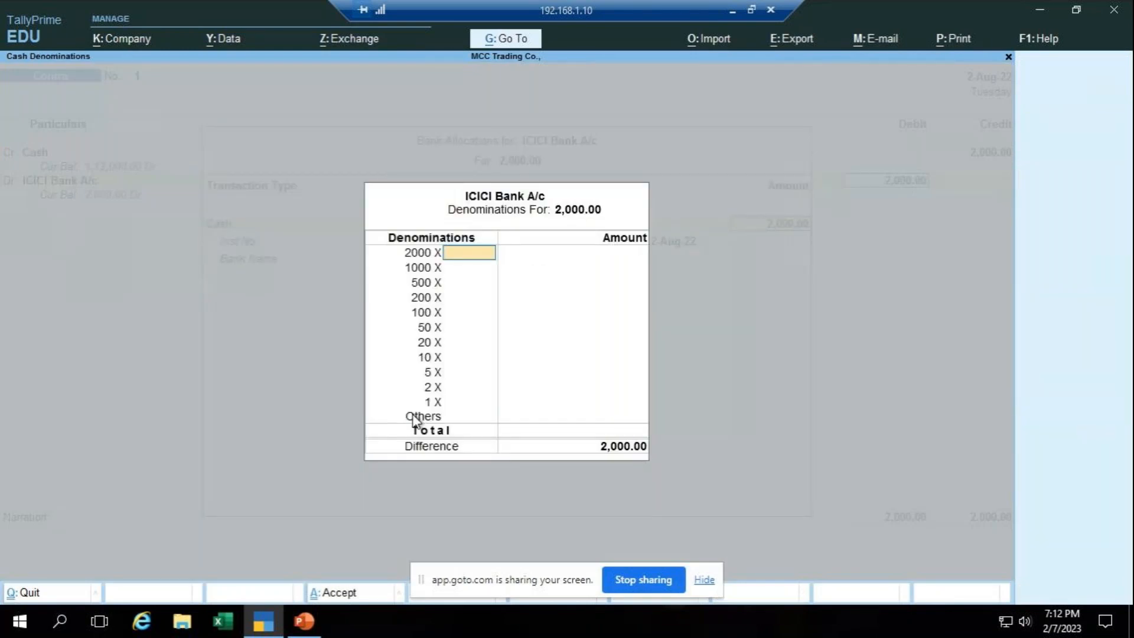
text(2)
key(Return)
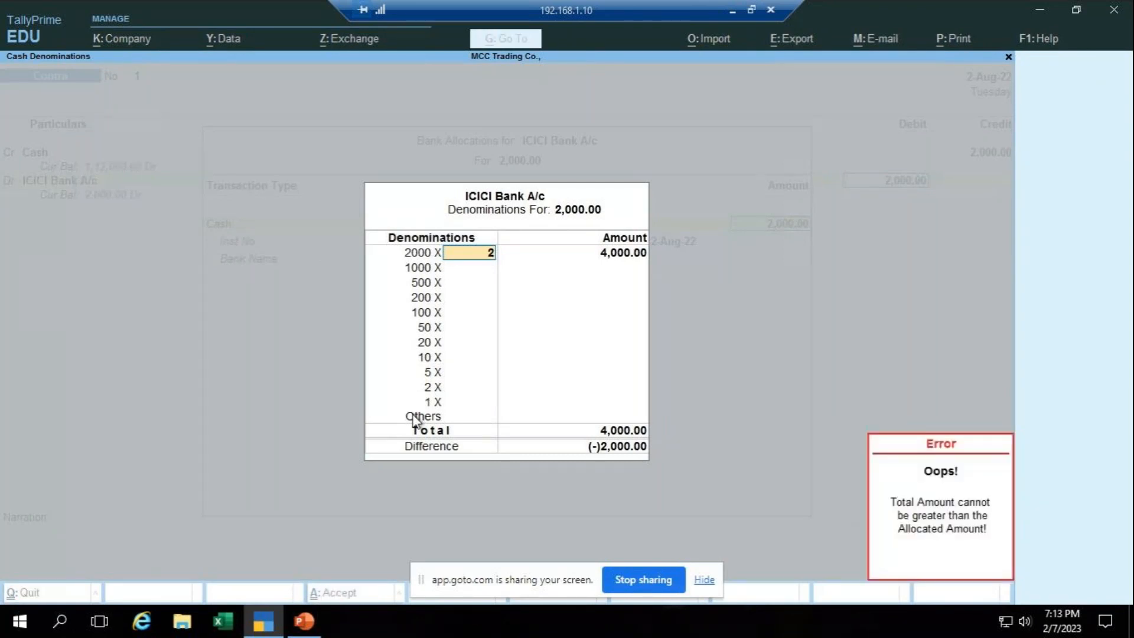
key(Escape)
key(Escape)
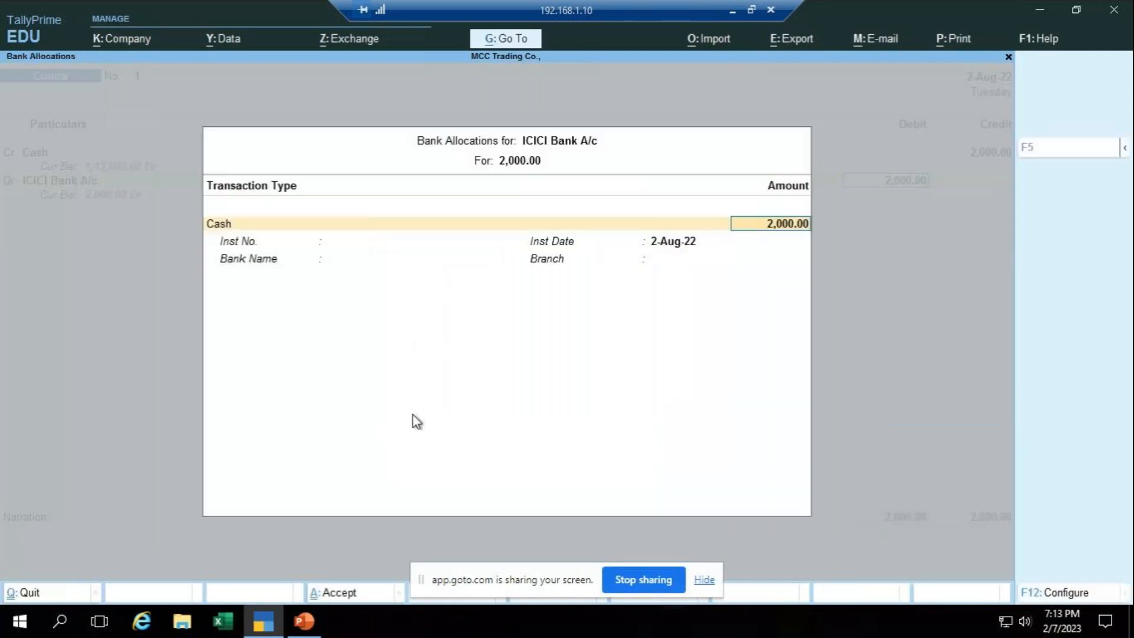
- Set the cash denominations for the ICICI Bank deposit to one 2000 note
key(Return)
text(1)
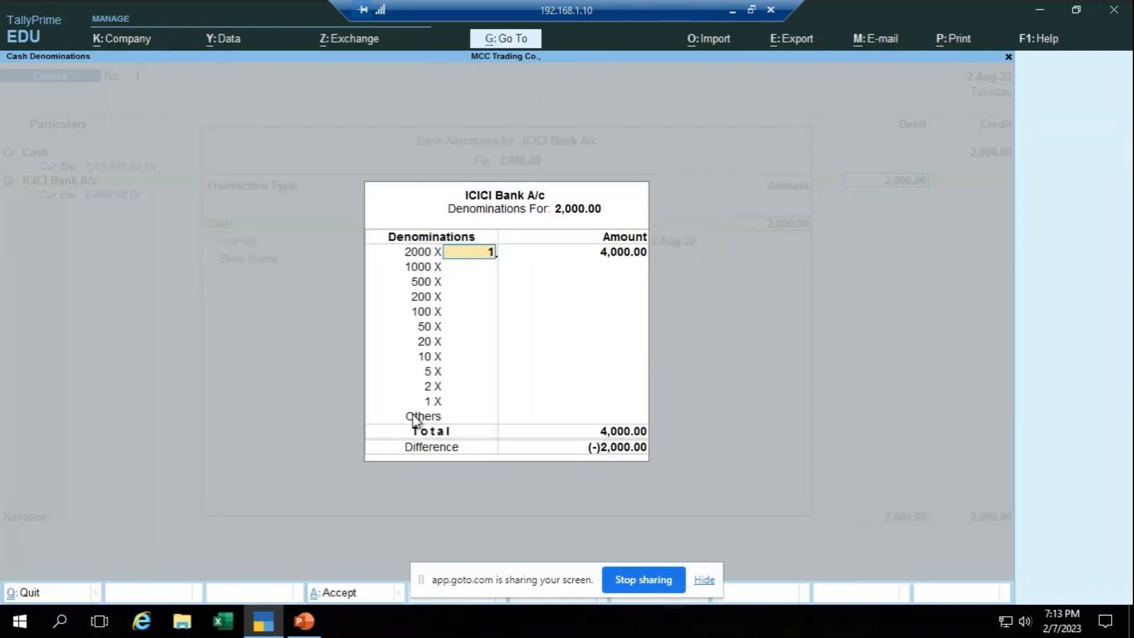
key(Return)
key(Return)
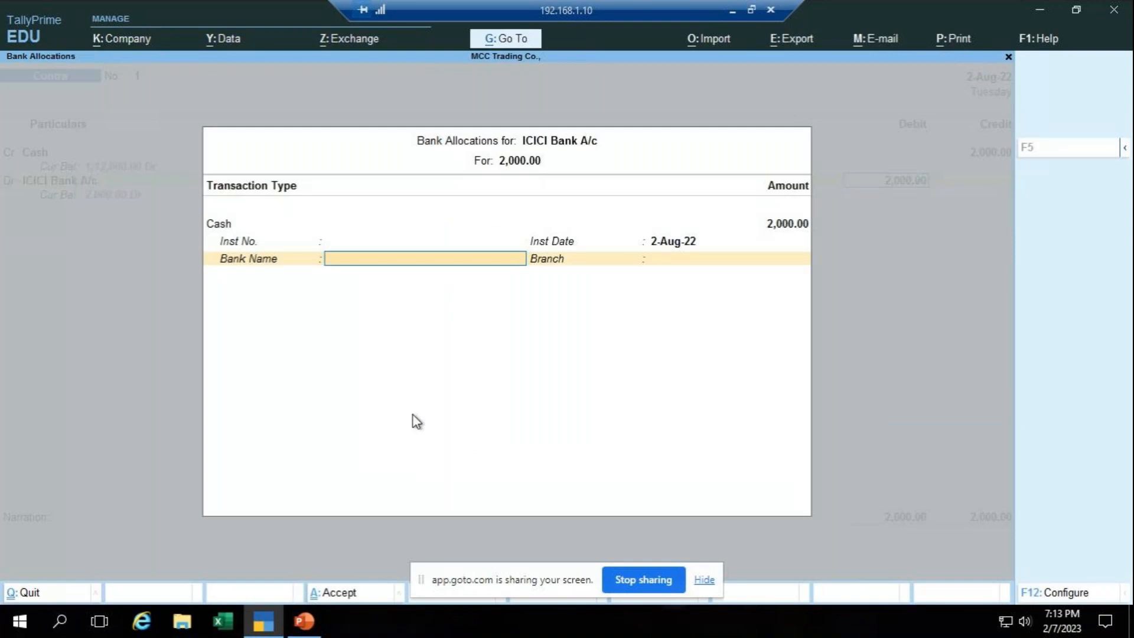
- Specify the bank name "ICICI Bank" and the branch "JP Nagar" in the bank allocation
key(Down)
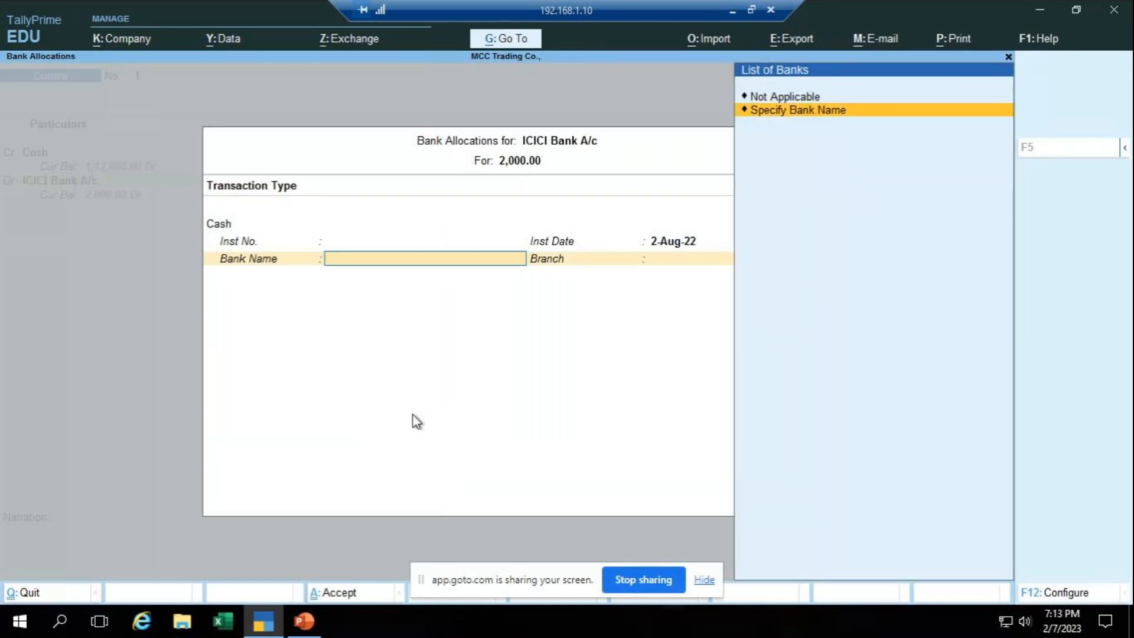
key(Return)
text(IIC)
key(BackSpace)
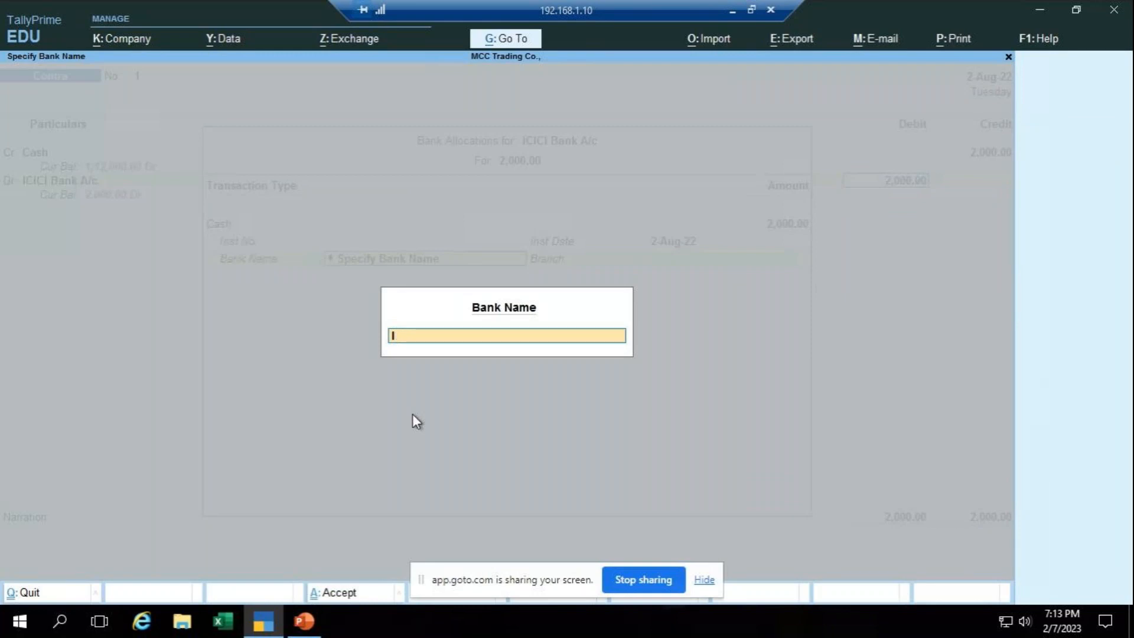
text(CICI Bank)
key(Return)
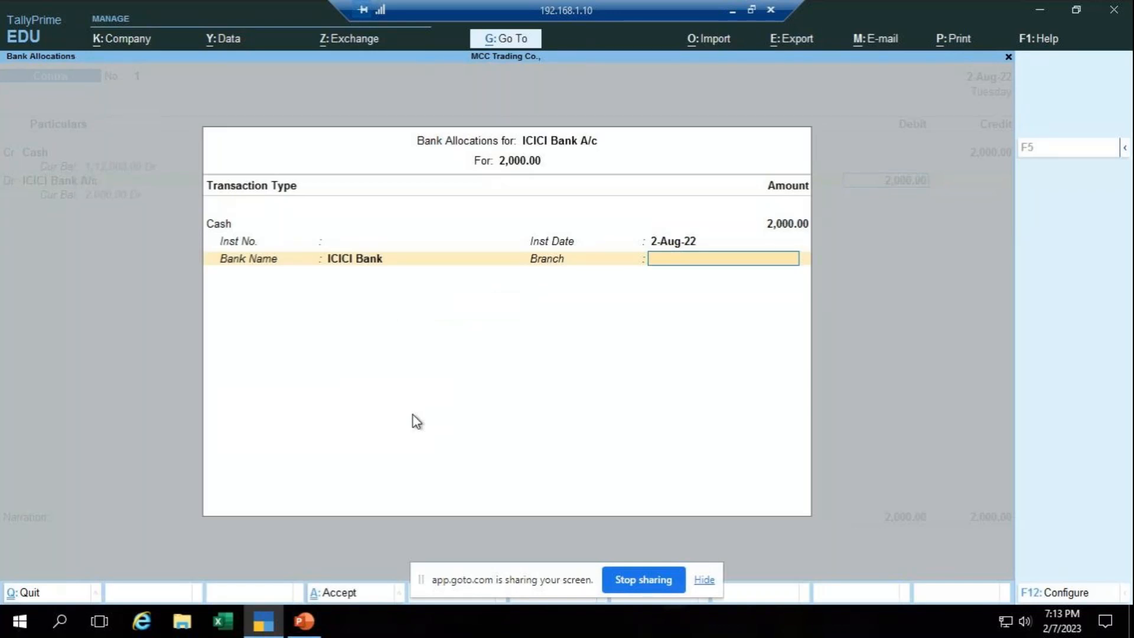
text(JP Nagar)
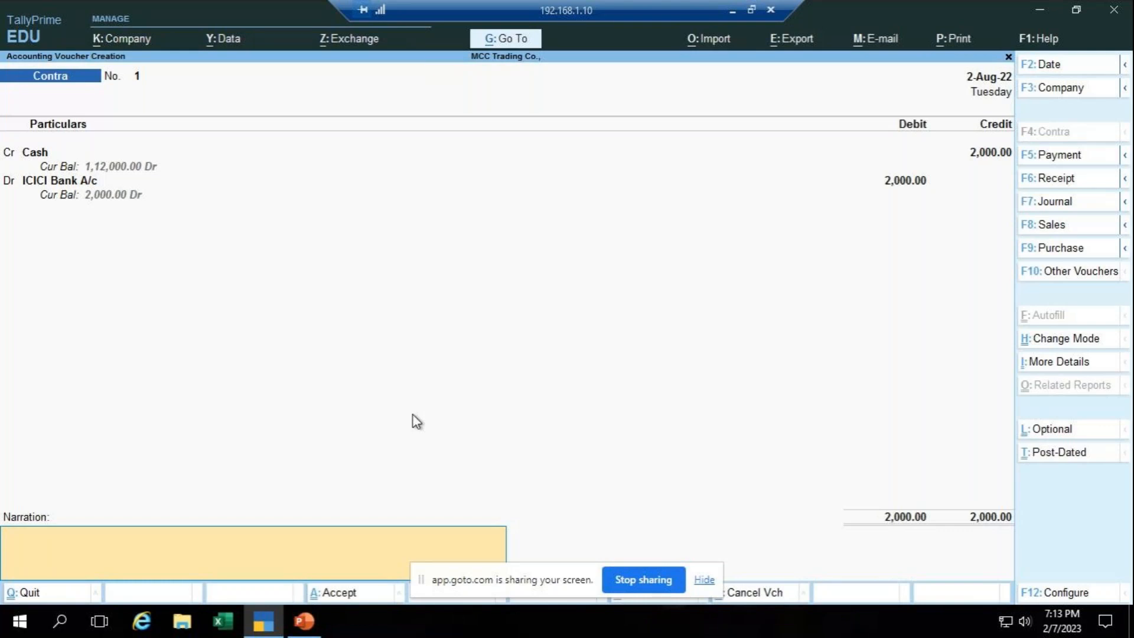
- Save the contra voucher with the narration "being cash deposited in the bank" and switch to the exercise slide in PowerPoint
text(being cash deposited in)
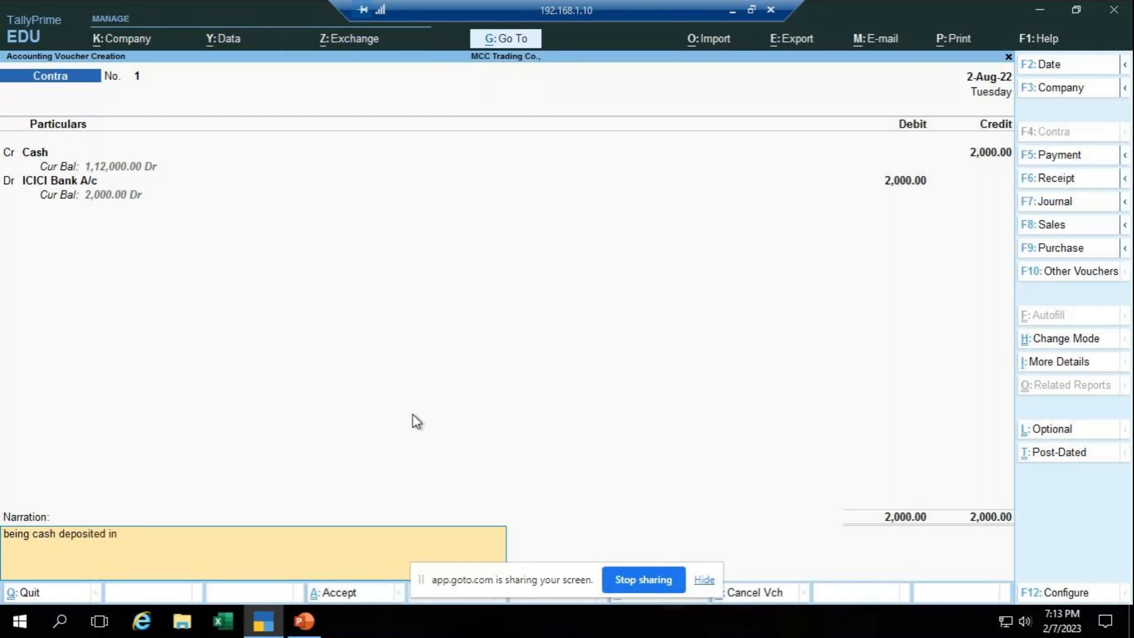
text( the bank)
key(Return)
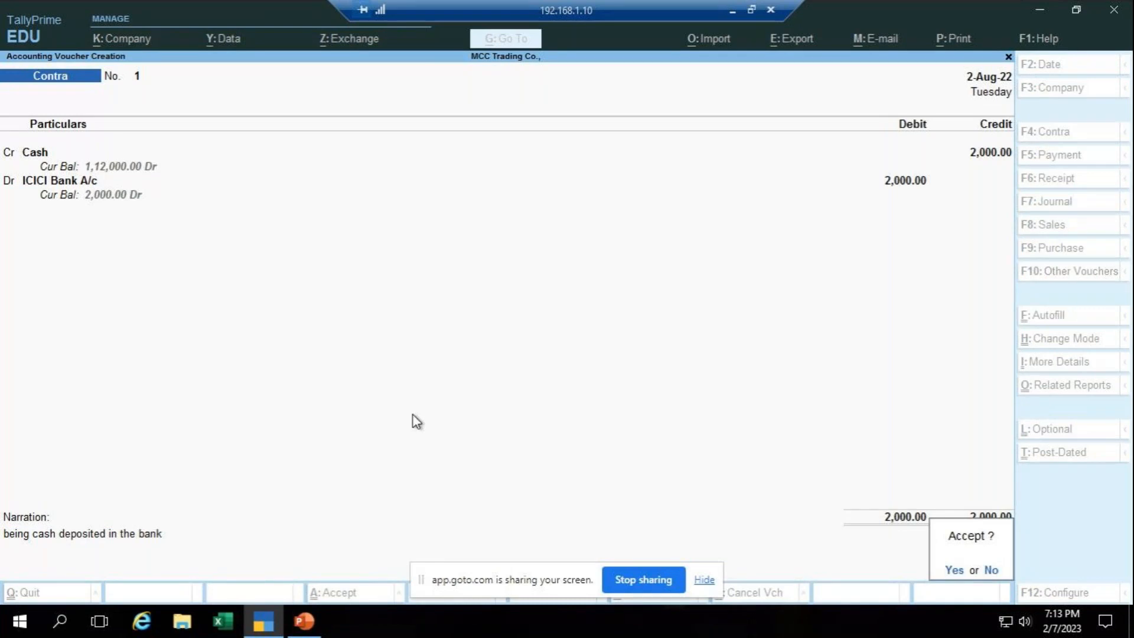
key(Return)
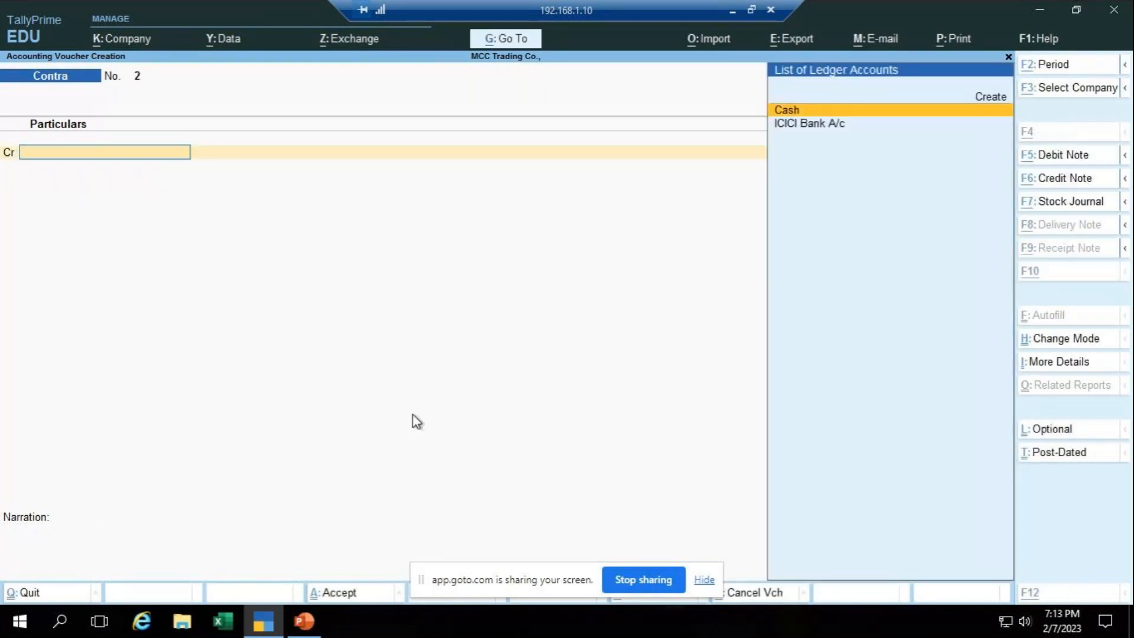
key(alt+Tab)
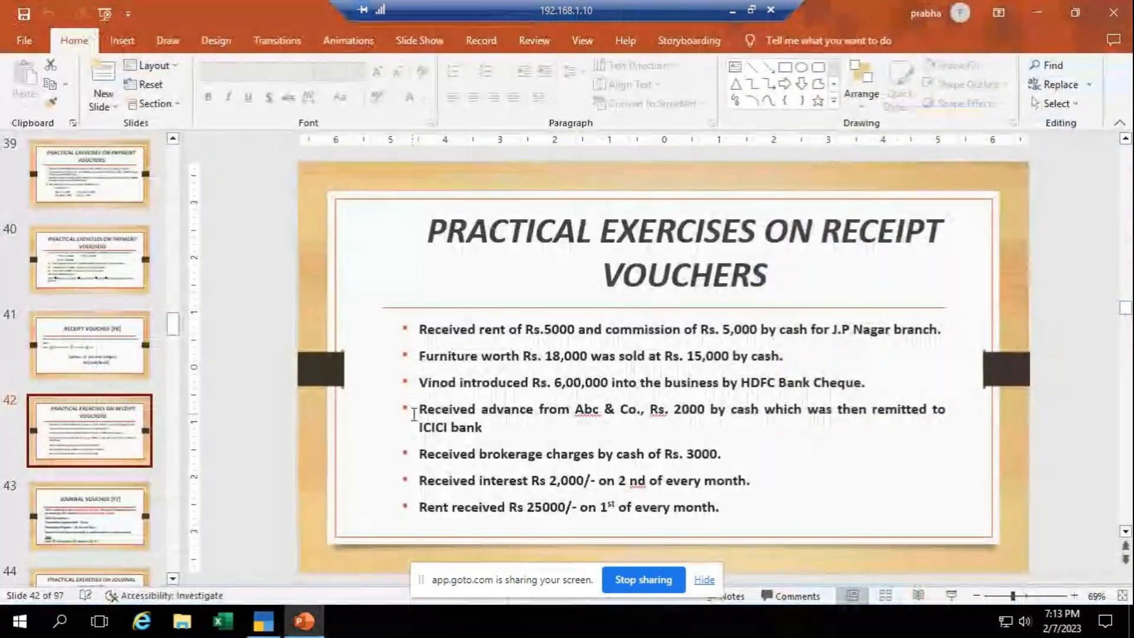
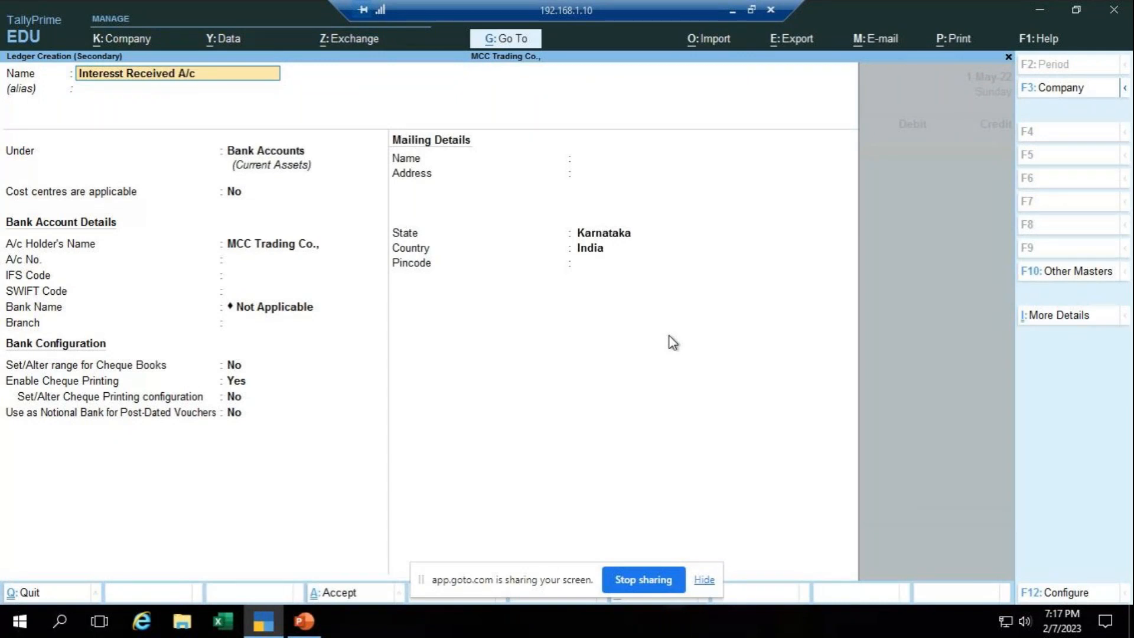
- Create the ledger "Interesst Received A/c" under Indirect Incomes
key(Return)
text(Ind)
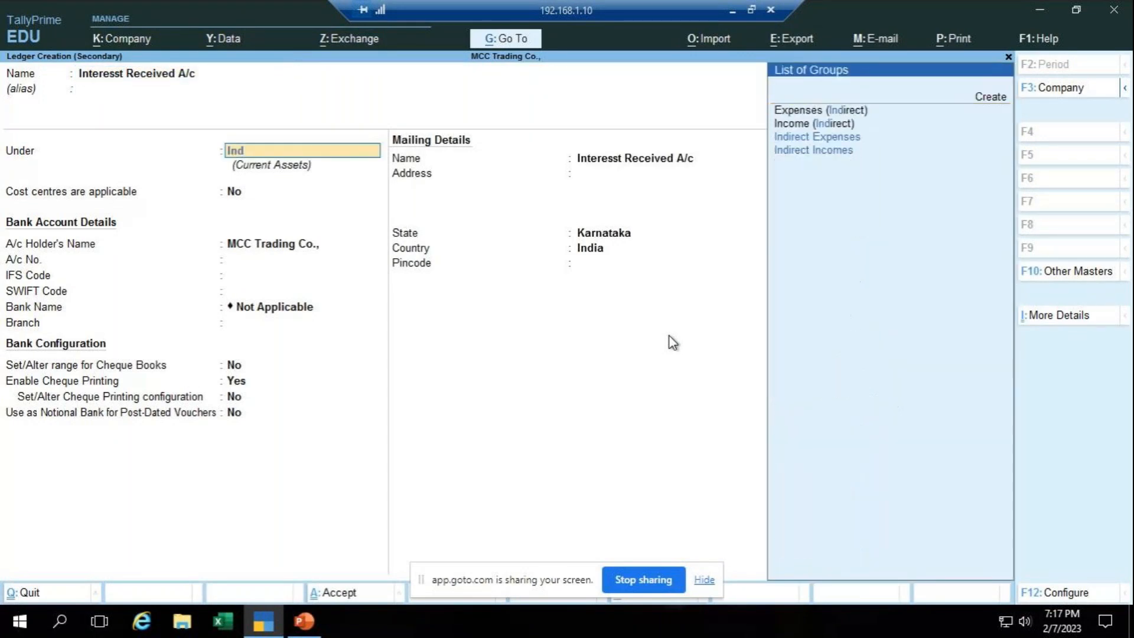
key(Down)
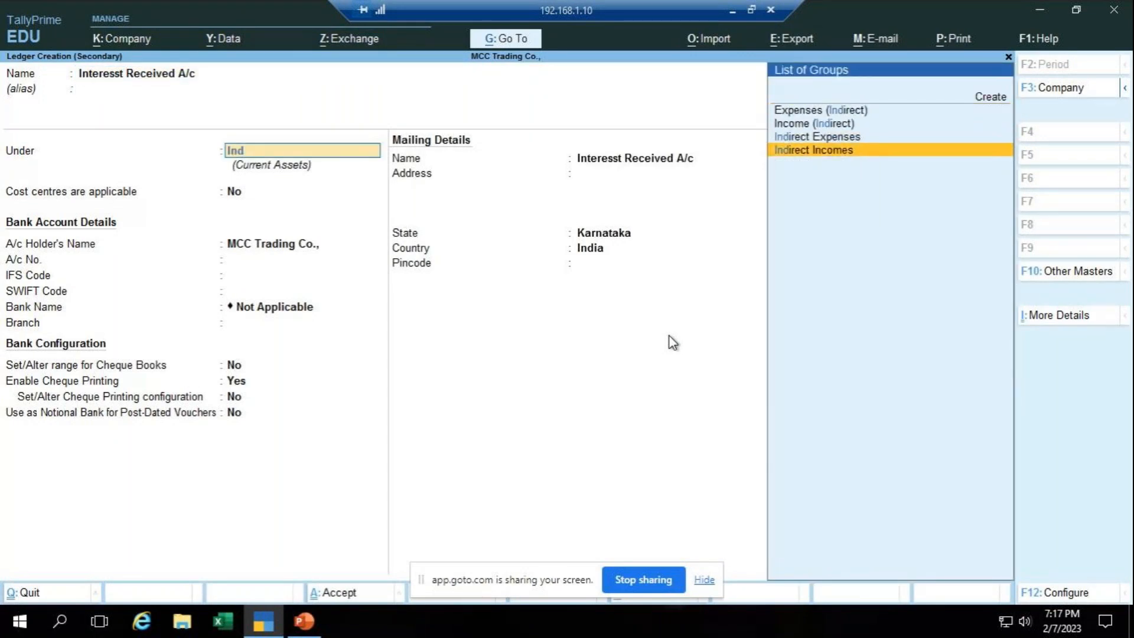
key(Return)
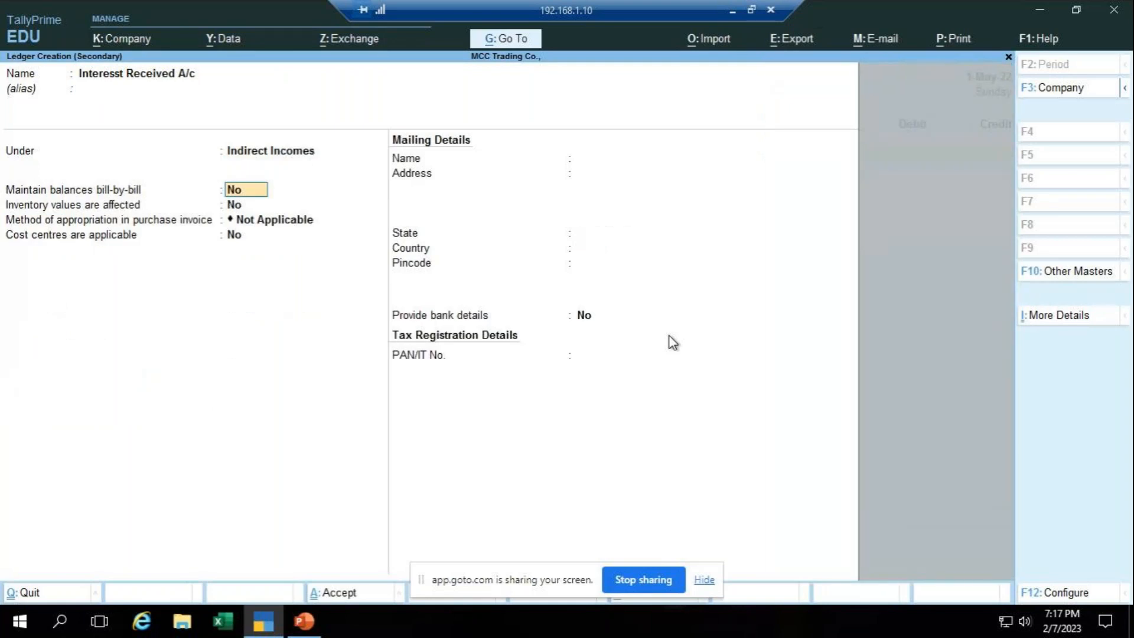
key(ctrl+a)
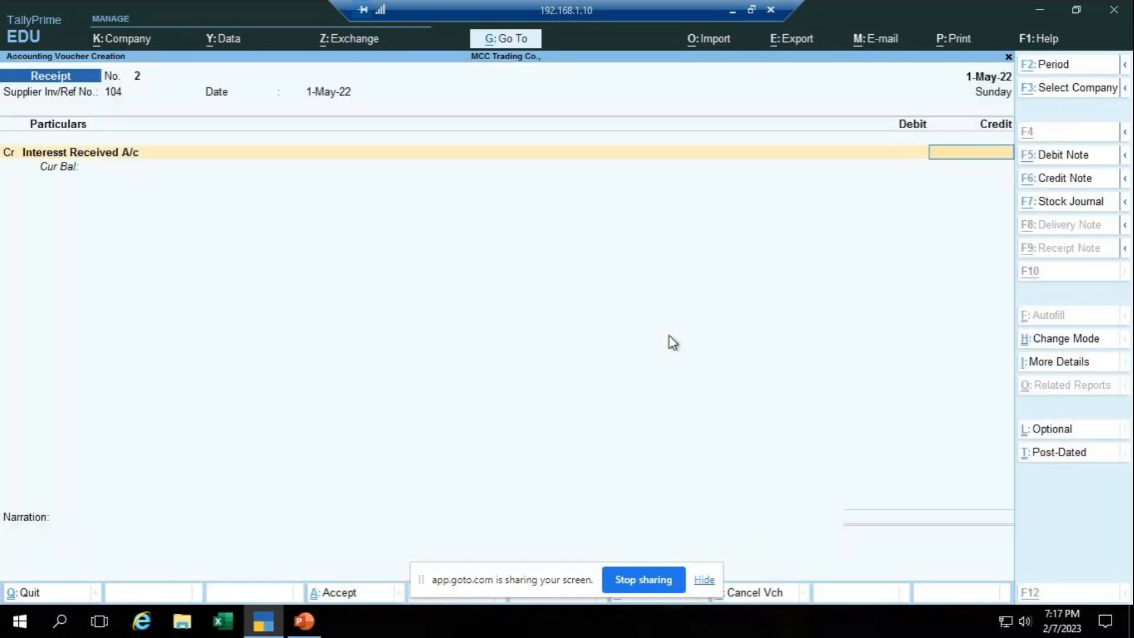
- Check the interest amount on the exercise slide, credit the interest ledger with 2,000 and debit Cash with the same amount
key(alt+Tab)
key(alt+Tab)
text(2000)
key(Return)
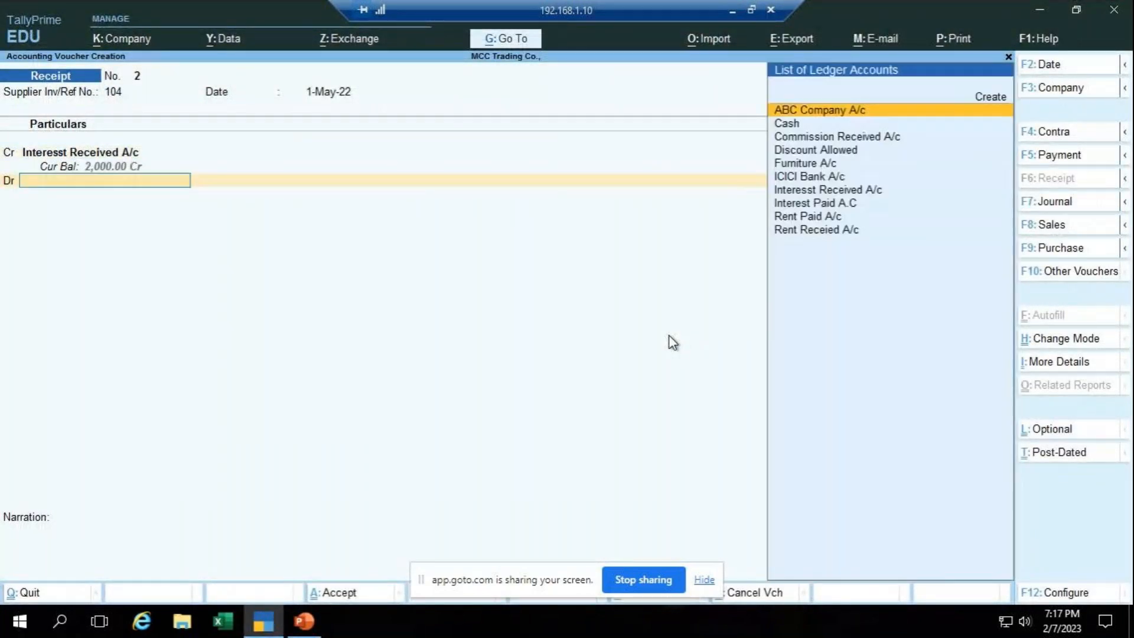
key(Down)
key(Return)
key(Return)
- Enter the narration "being interest received by cash for the month of May", save the receipt voucher and return to the Gateway of Tally
text(being in)
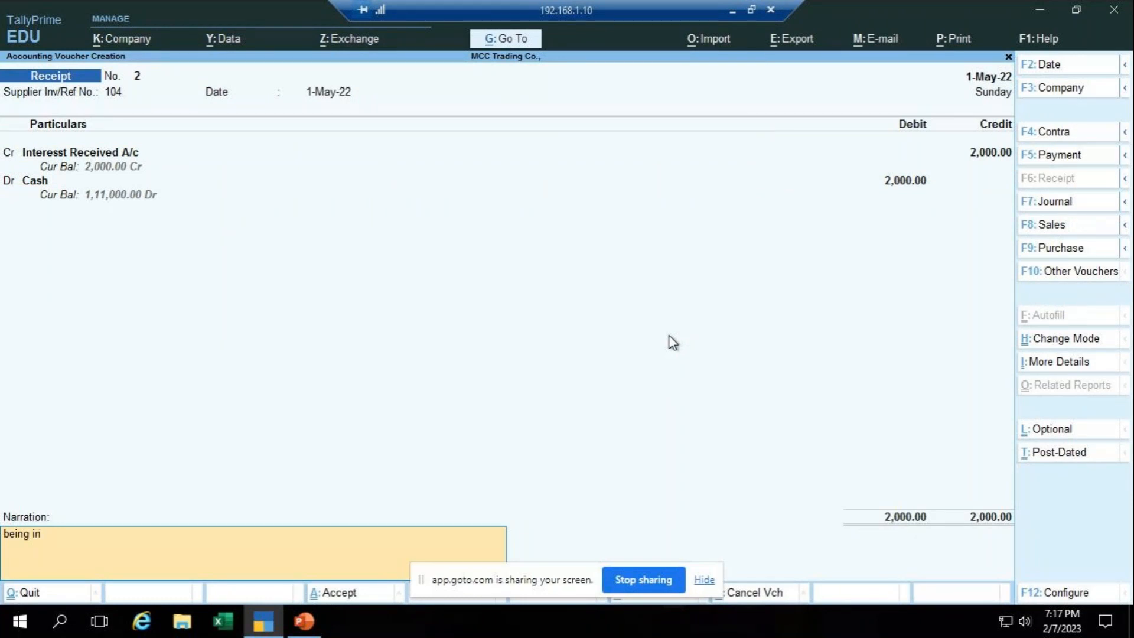
key(BackSpace)
text(nterest received by cash for the month of)
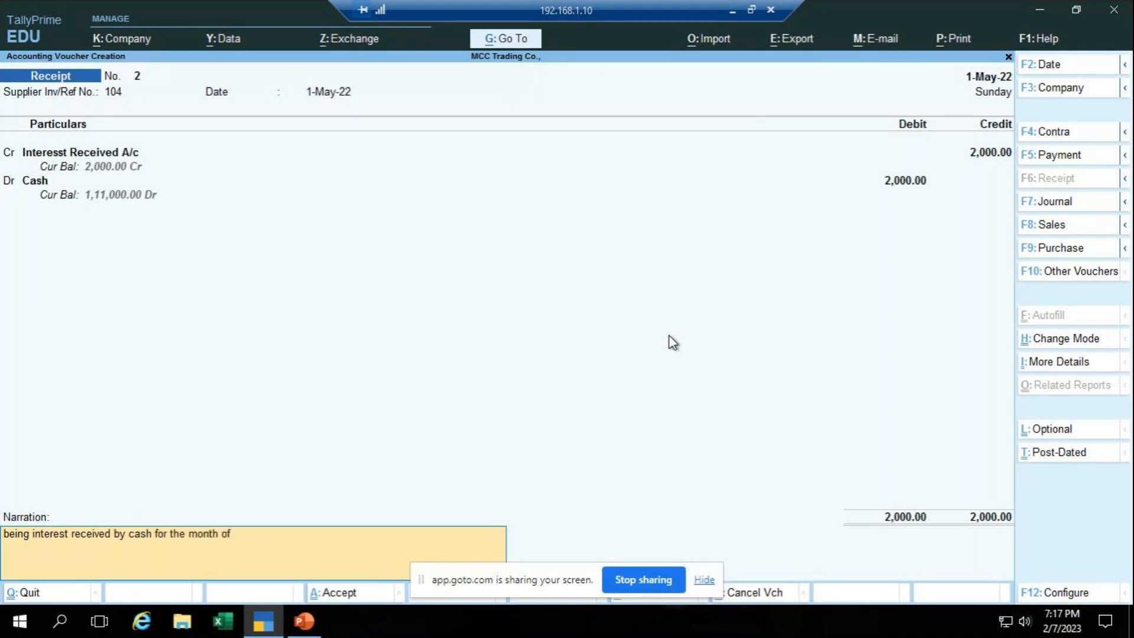
text( Ma)
key(BackSpace)
text(ay)
key(Return)
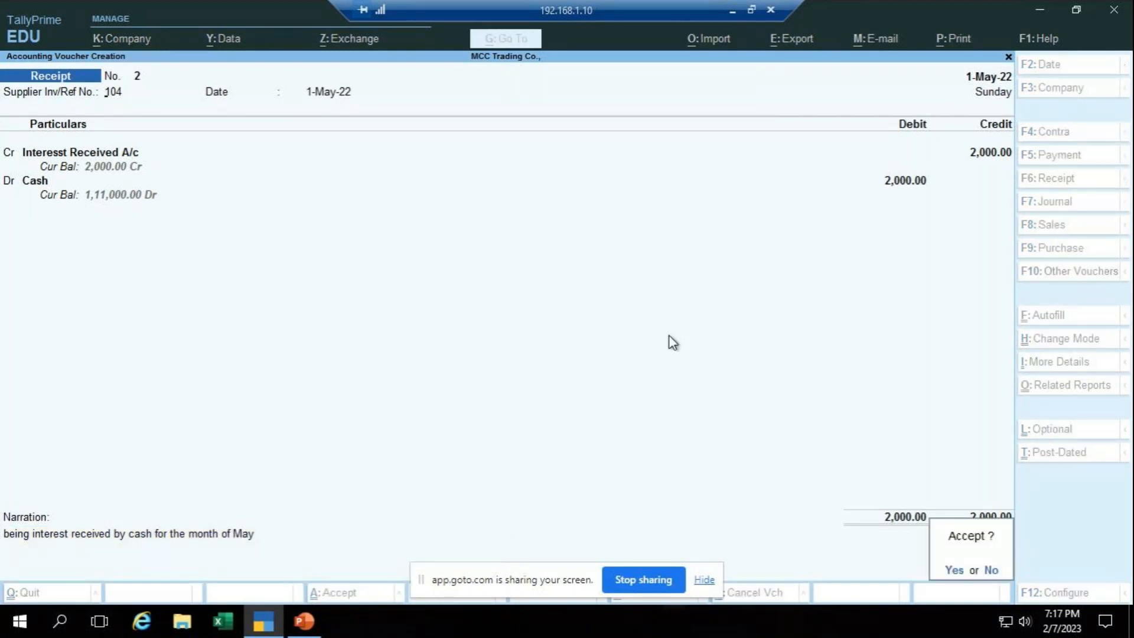
key(y)
key(Escape)
key(y)
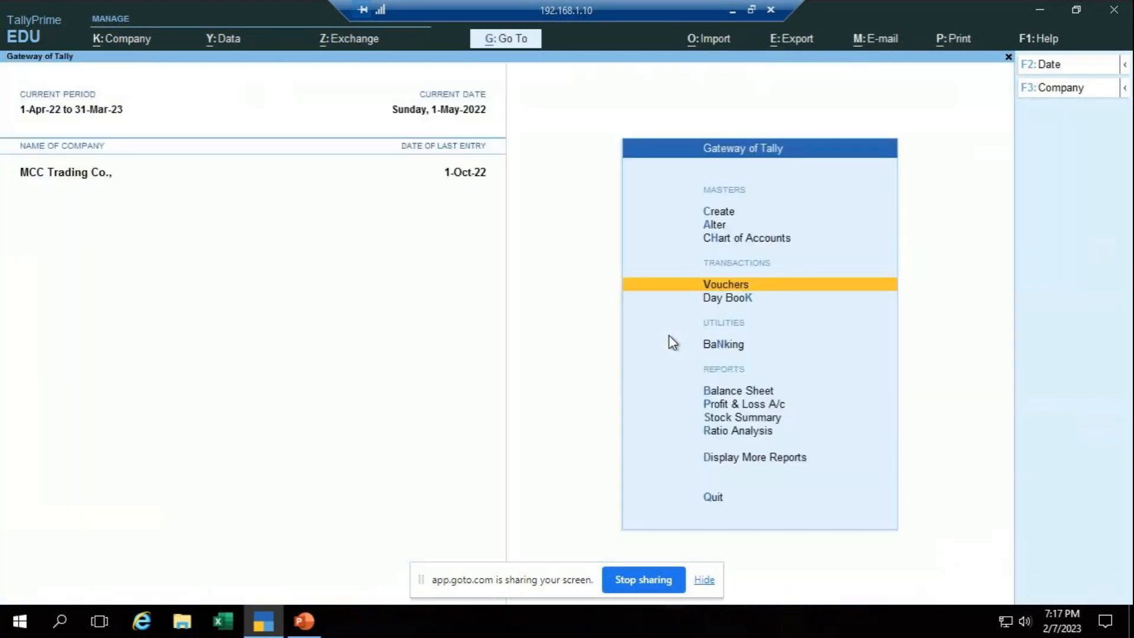
- Duplicate the interest receipt voucher of 1-May-22 from the Day Book and date the copy 1-Jun-22
key(Down)
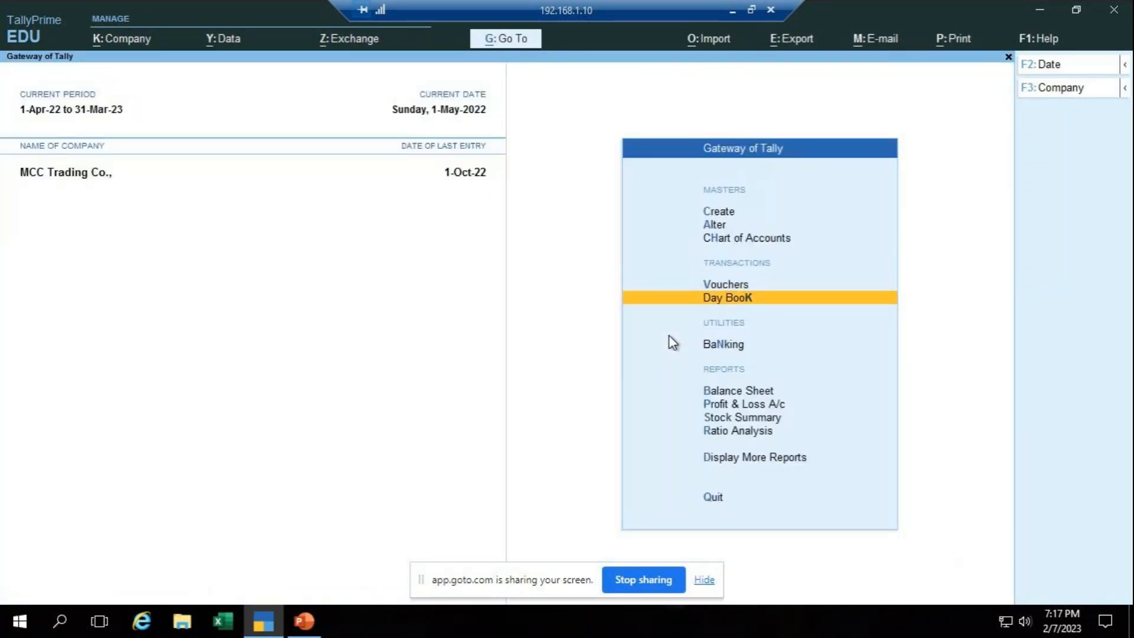
key(Return)
key(Down)
key(Down)
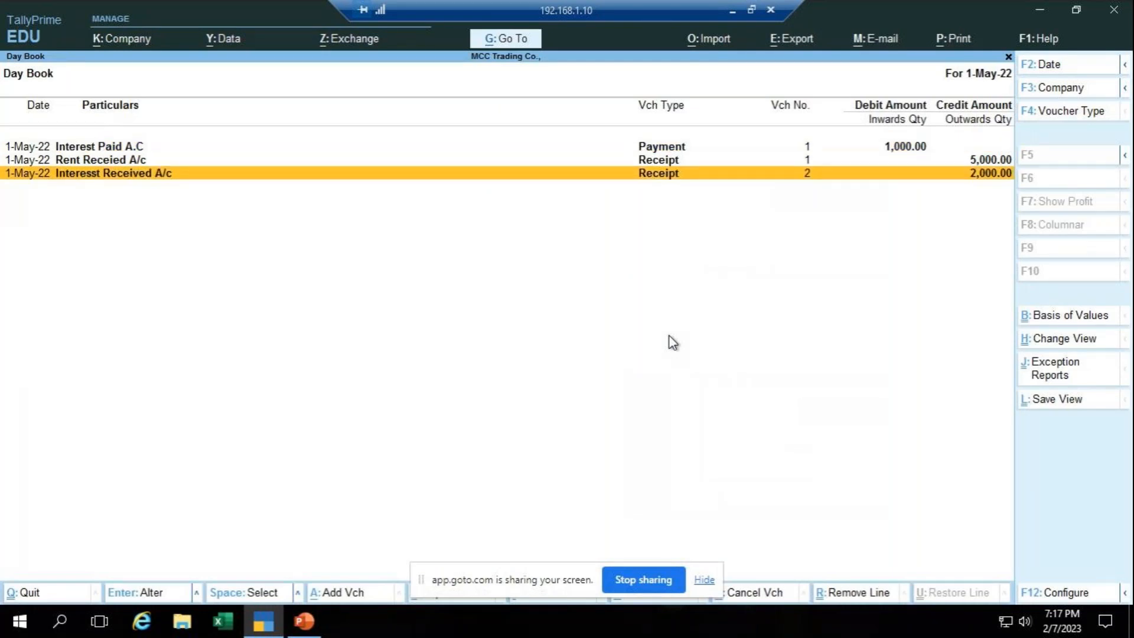
key(alt)
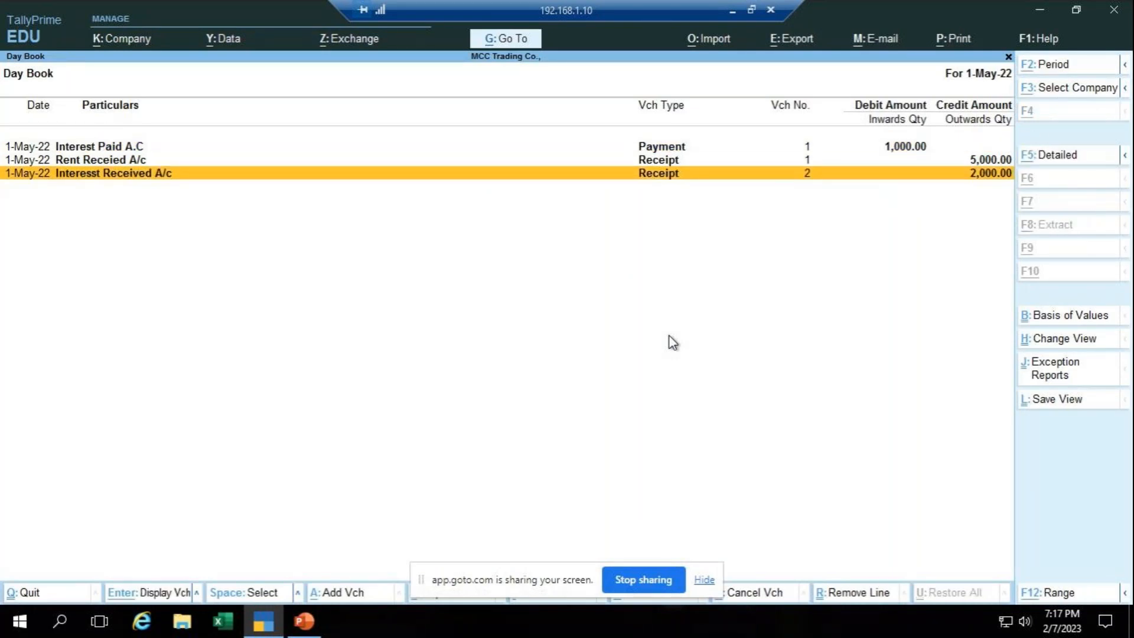
key(alt+2)
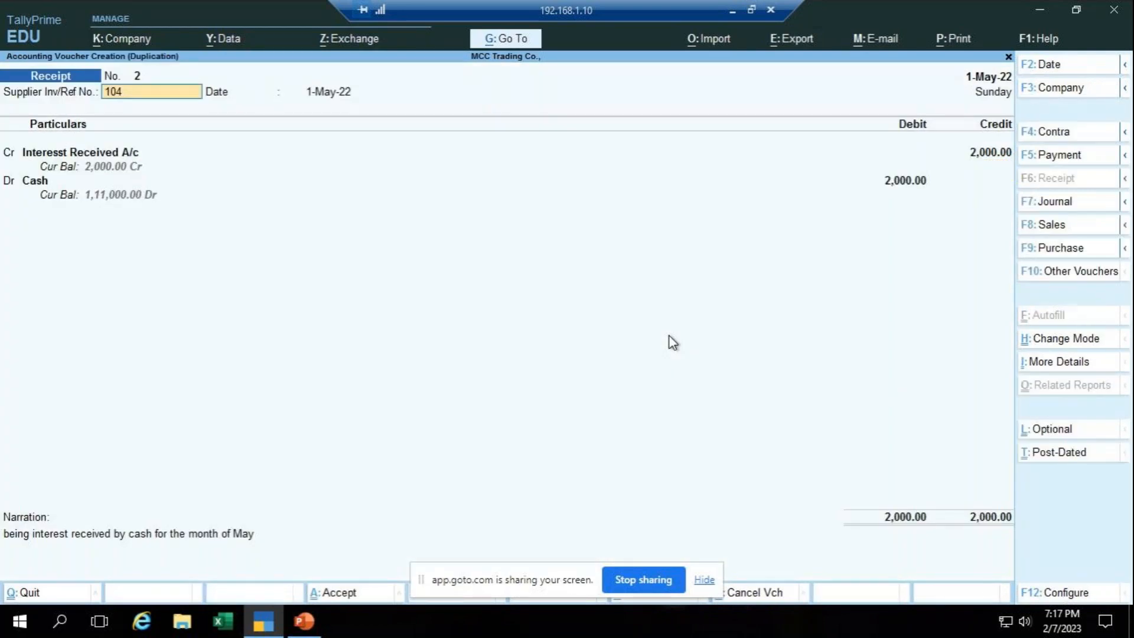
key(F2)
text(1.6)
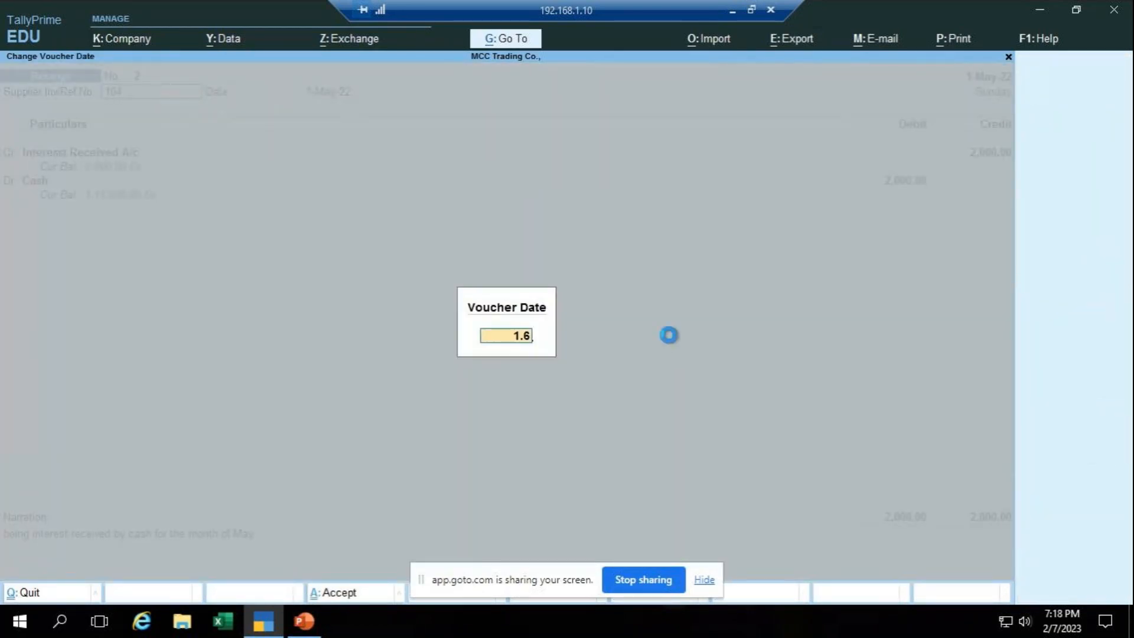
key(Return)
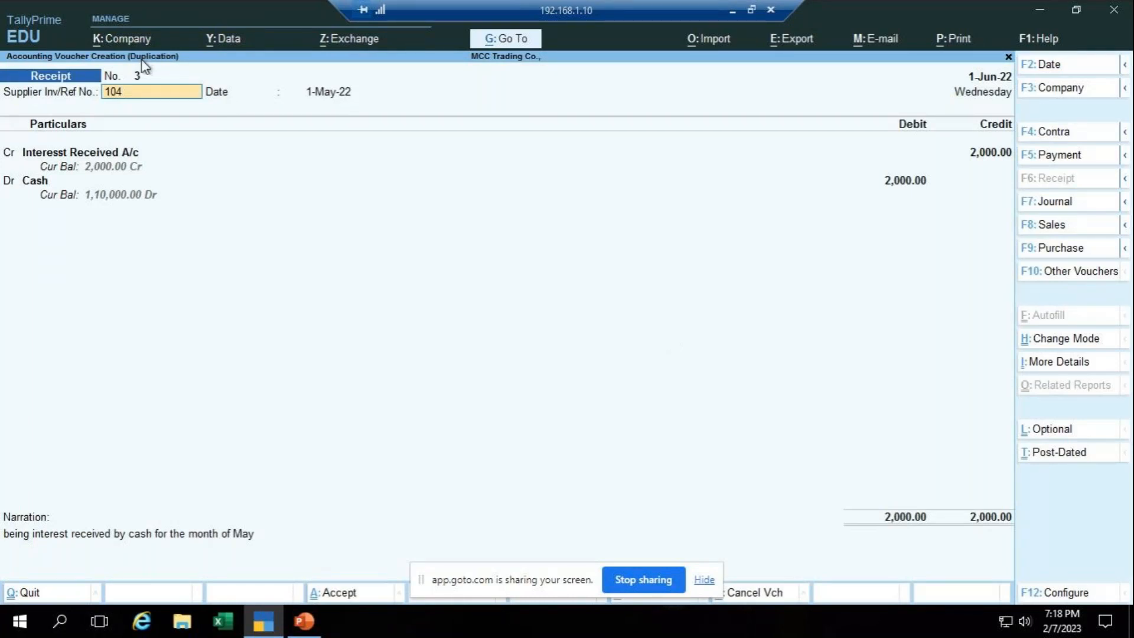
- Change the month in the duplicate voucher's narration to June and save the voucher
key(Return)
key(Return)
key(Return)
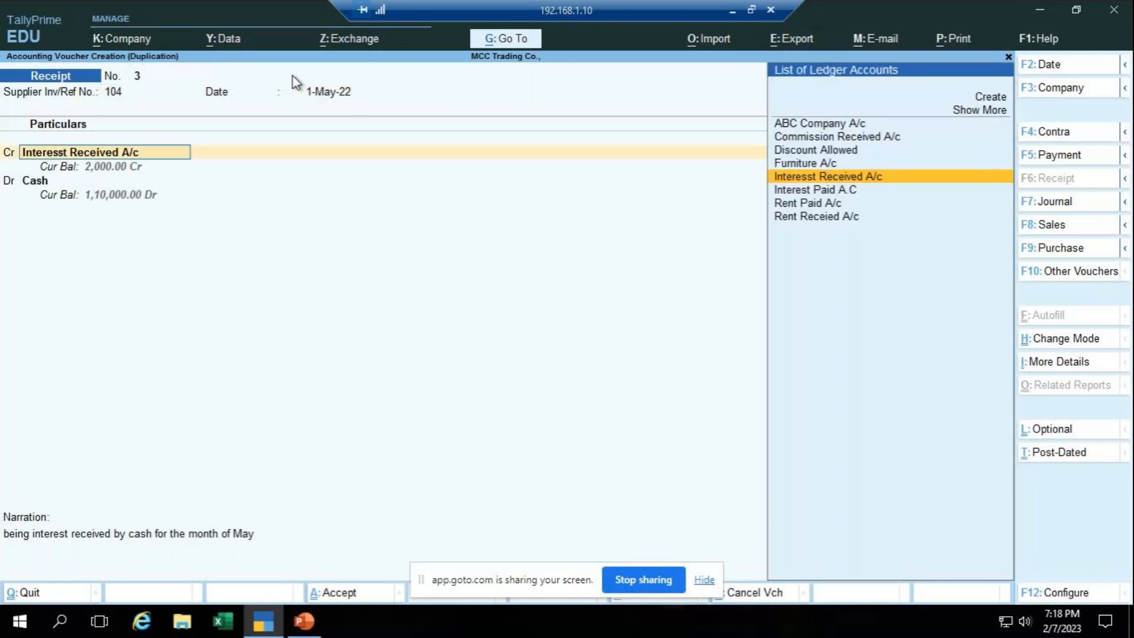
key(Return)
key(Return)
key(Return)
key(Return)
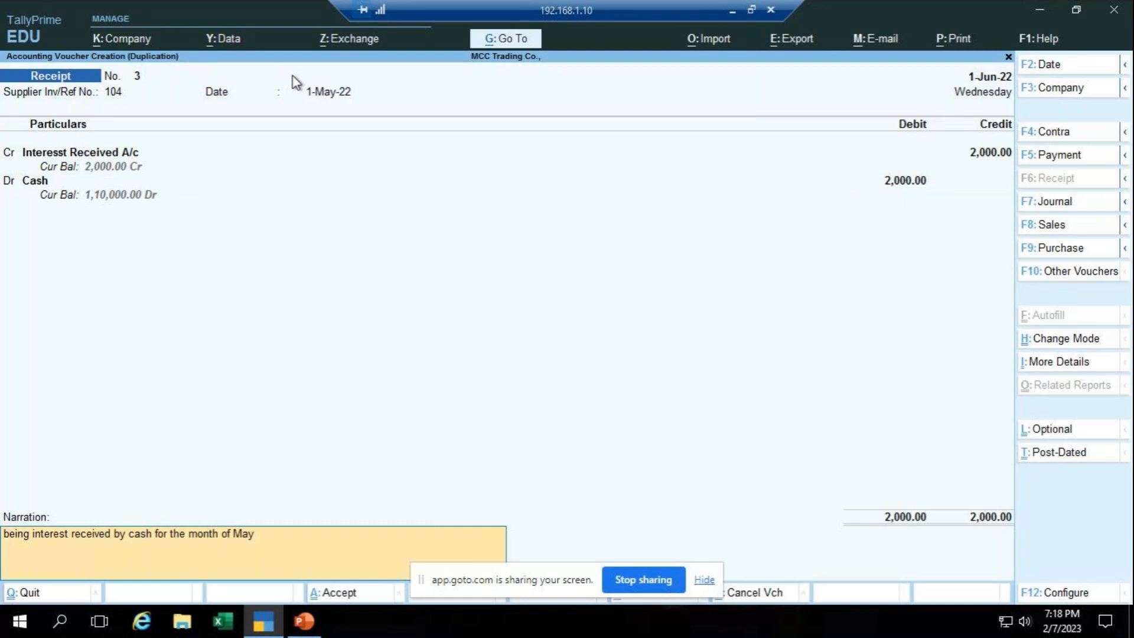
key(BackSpace)
key(BackSpace)
key(BackSpace)
text(June)
key(Return)
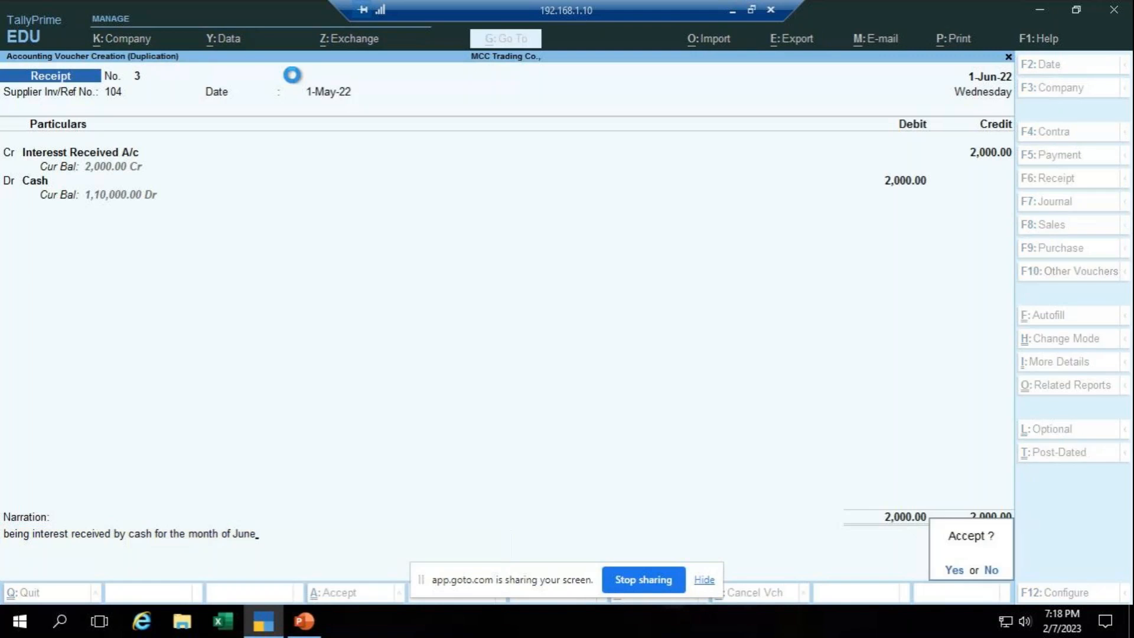
key(Return)
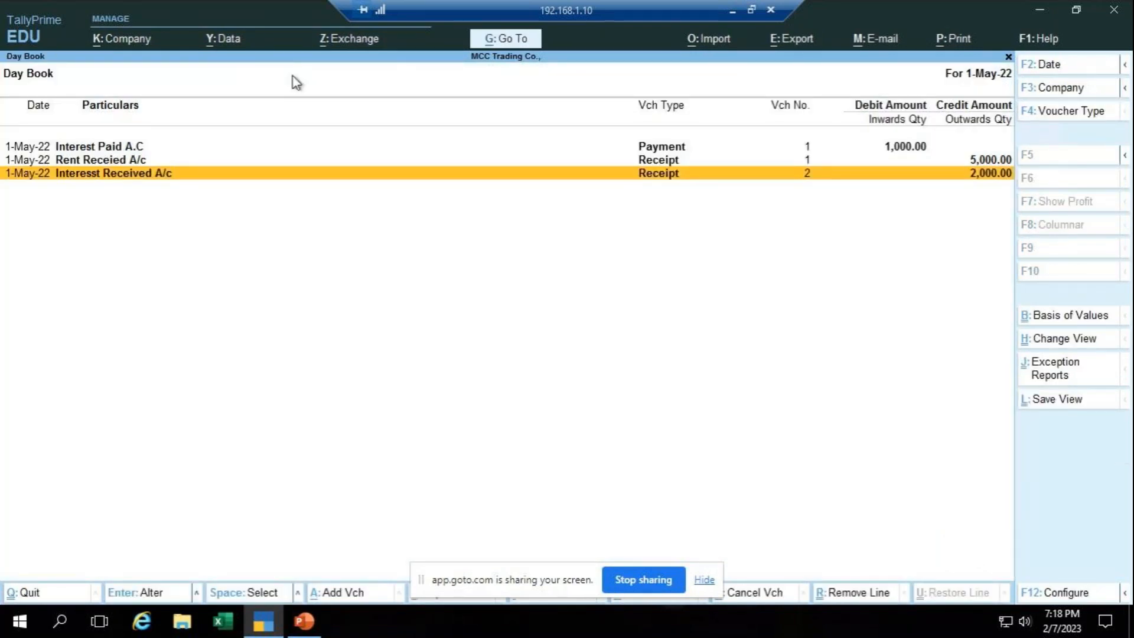
- Duplicate the interest receipt voucher of 1-May-22 and date the copy 1-Jul-22
key(alt+2)
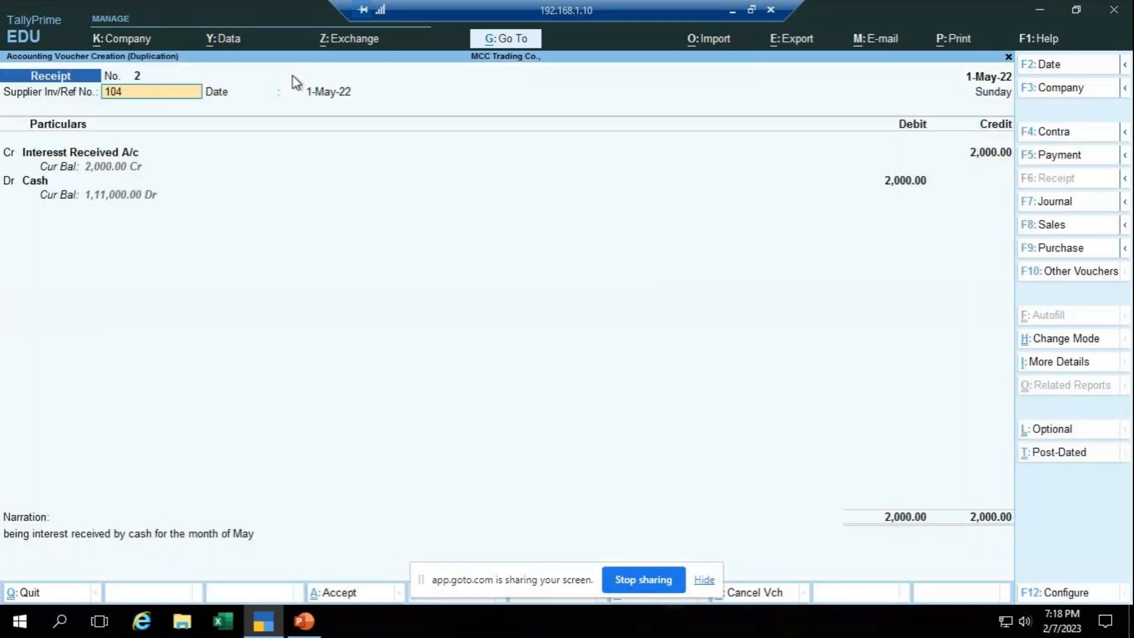
key(F2)
text(1.7)
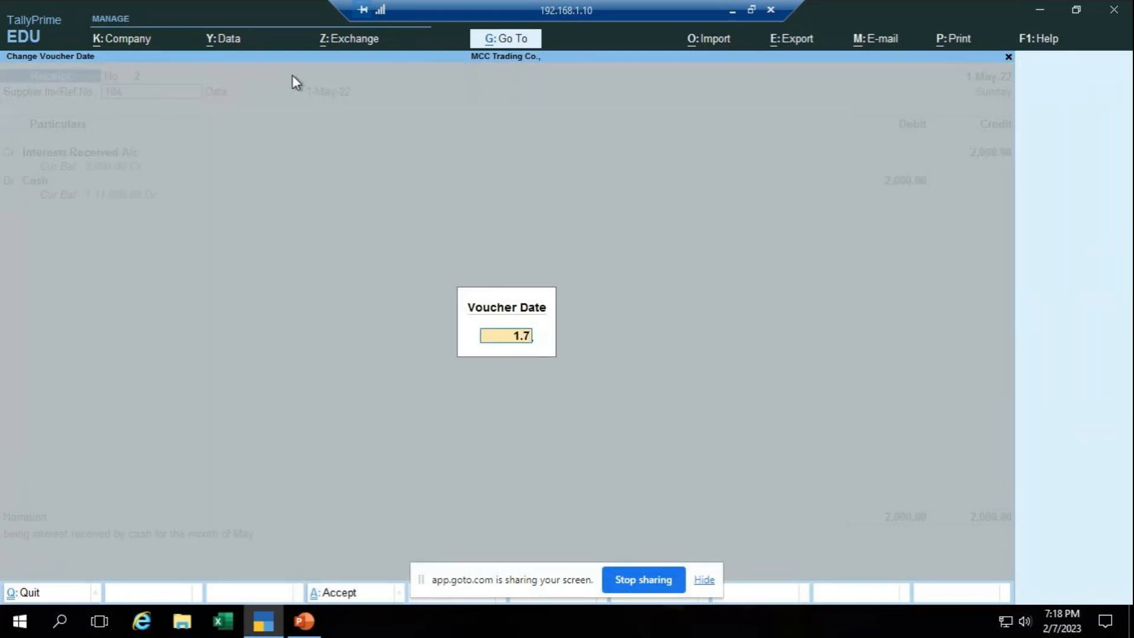
key(Return)
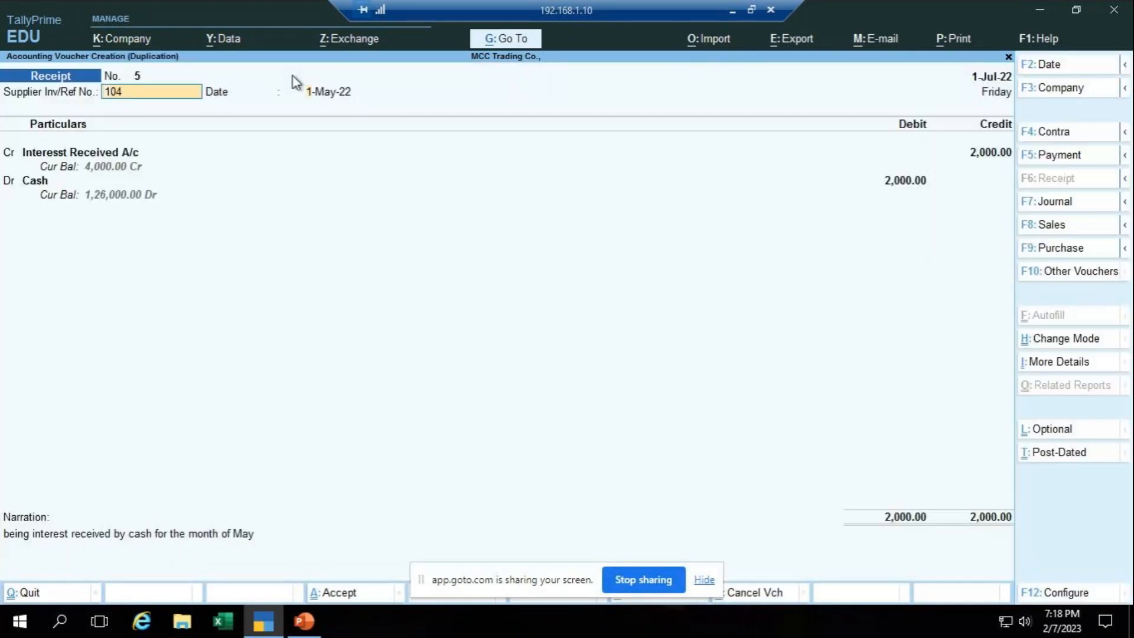
- Change the month in the duplicate voucher's narration from May to July, keeping the ledgers and amounts, and save the voucher
key(Return)
key(Return)
key(Return)
key(Return)
key(Return)
key(Return)
key(Return)
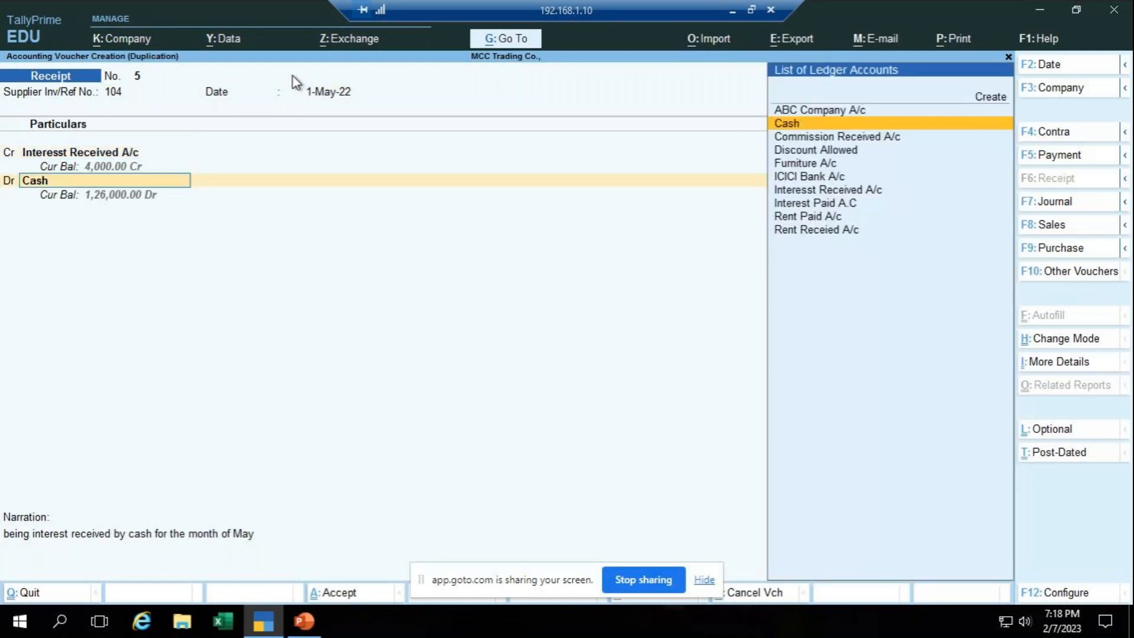
key(BackSpace)
key(BackSpace)
key(BackSpace)
text(Juny)
key(BackSpace)
key(BackSpace)
text(ly)
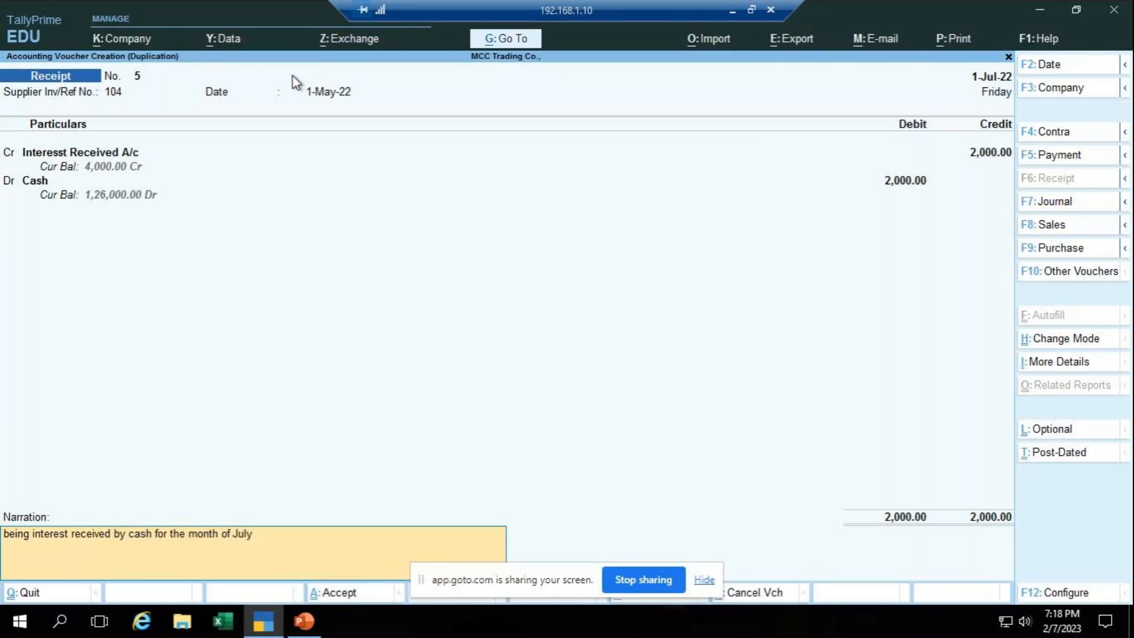
key(Return)
key(Return)
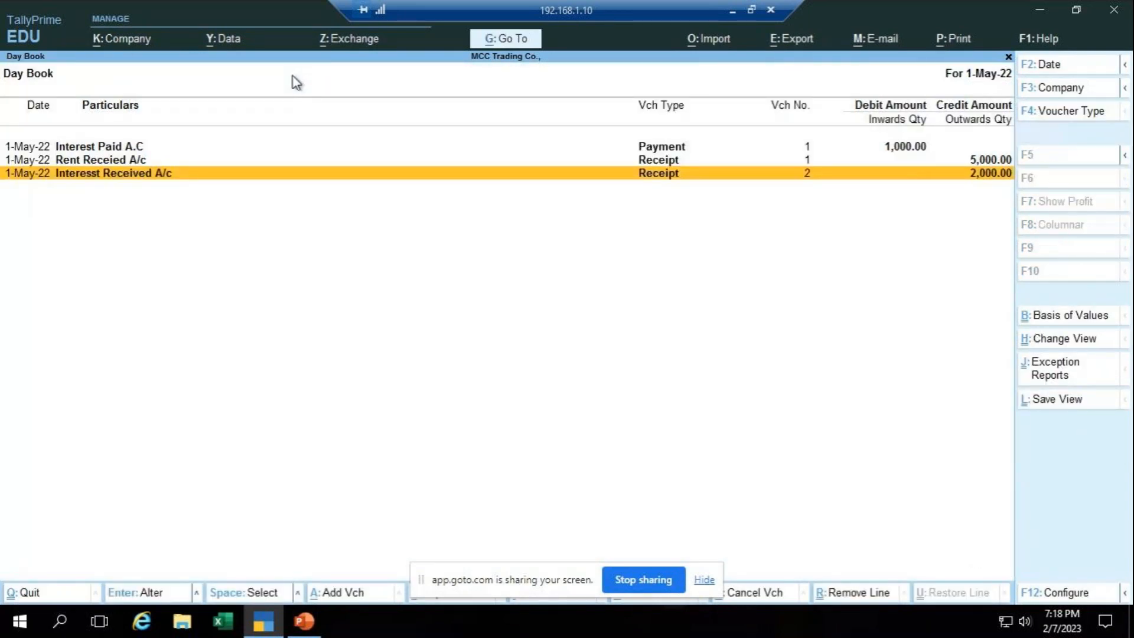
- View the Day Book for the period 1-Apr-22 to 31-Mar-23, then return to the Gateway of Tally
key(alt+F2)
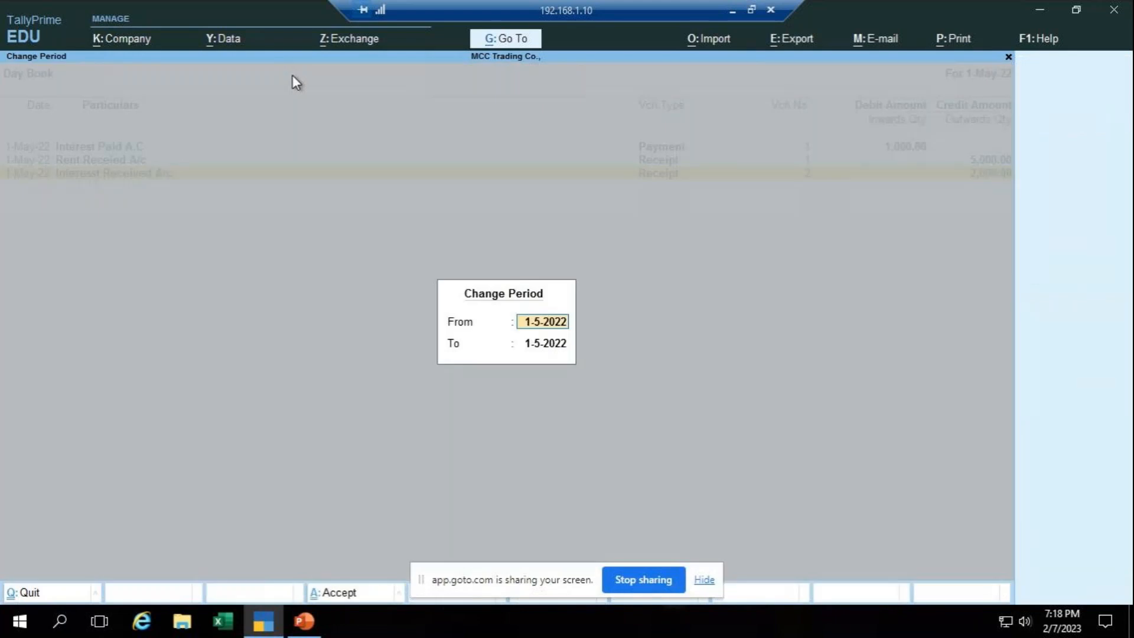
text(1-4)
key(Return)
text(31-3)
key(Return)
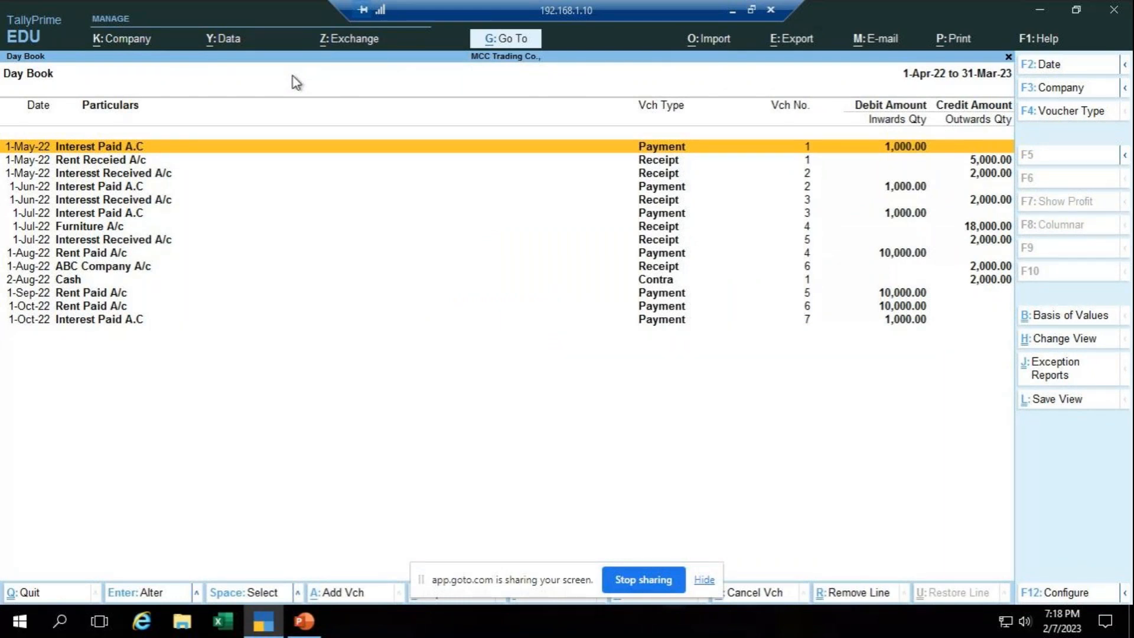
key(Escape)
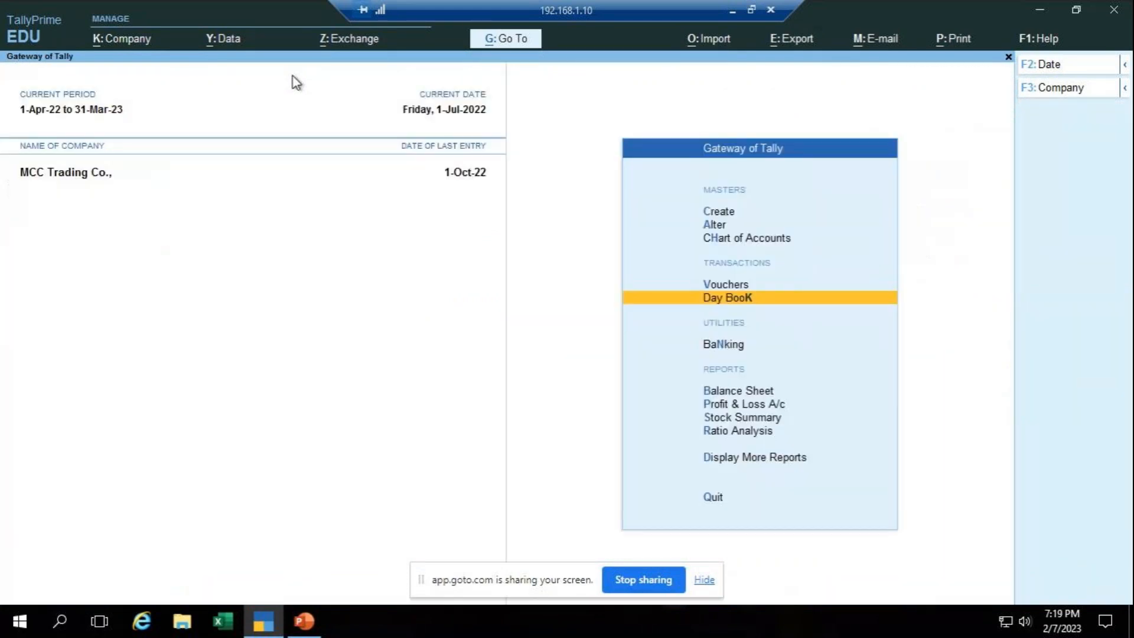
- Bring up the Account Books among the additional accounting reports
key(Down)
key(Down)
key(Down)
key(Down)
key(Down)
key(Down)
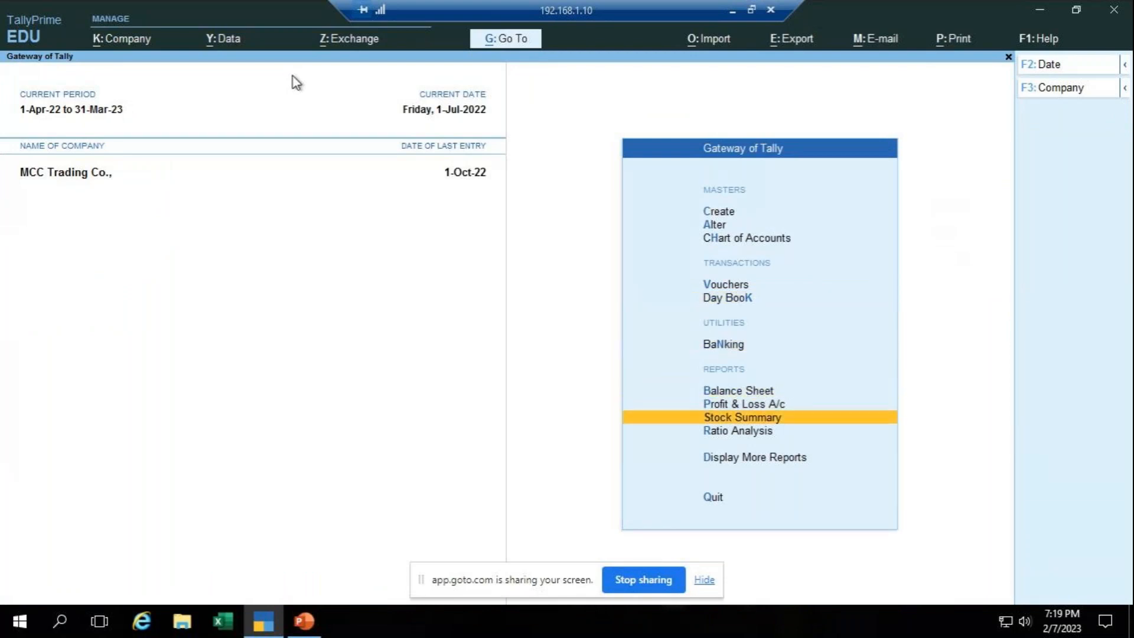
key(Return)
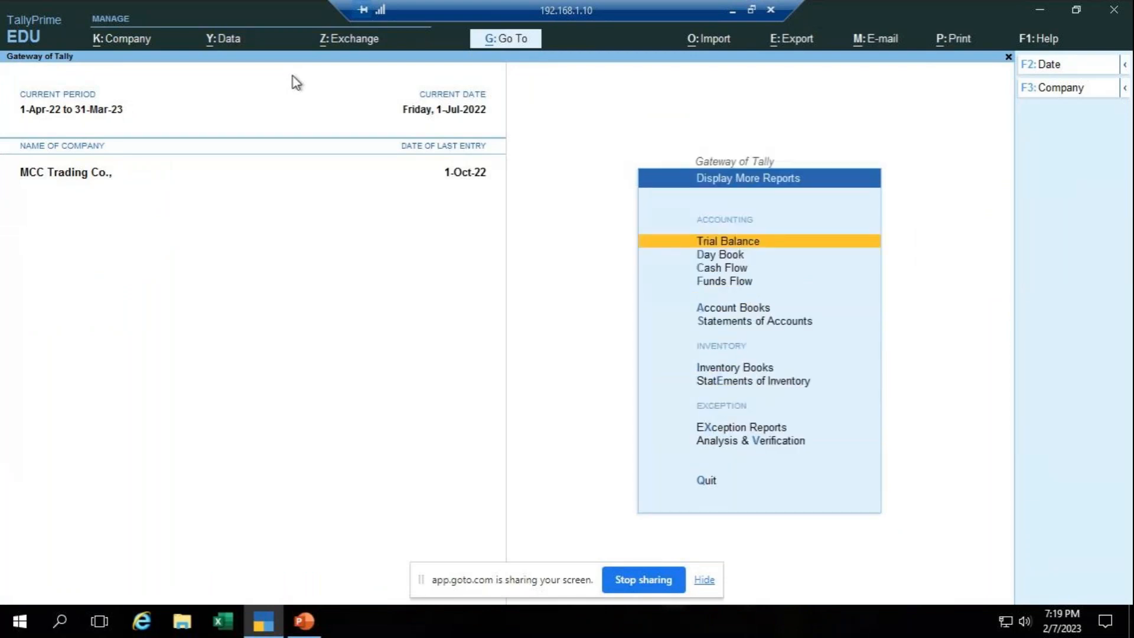
key(Down)
key(Down)
key(Down)
key(Down)
key(Return)
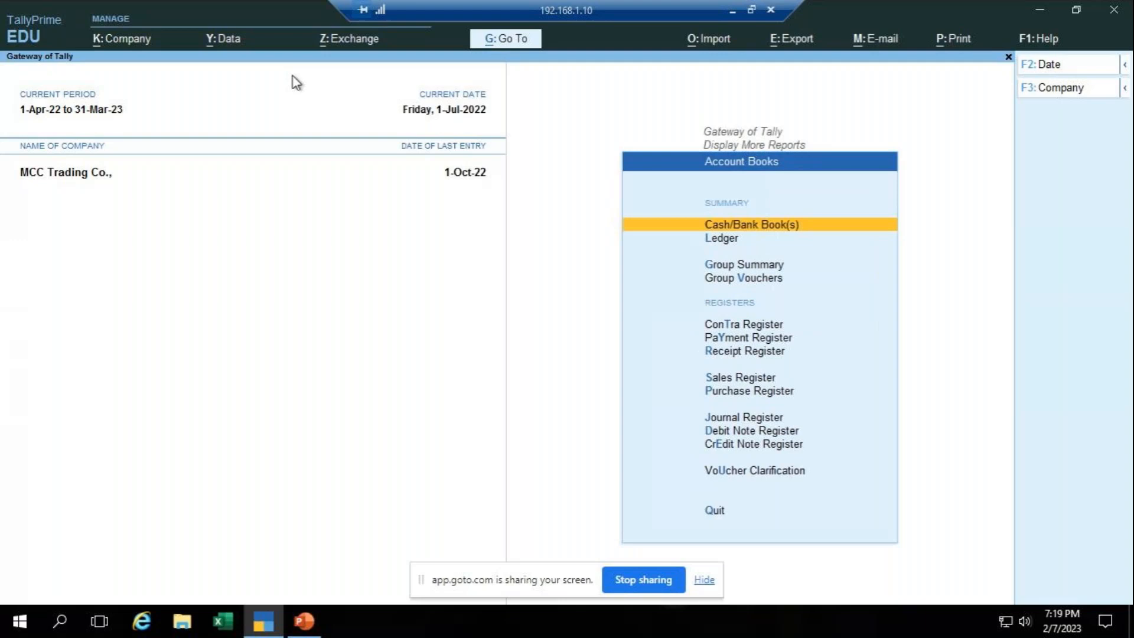
- Open the ledger vouchers report for Interesst Received A/c
key(Down)
key(Return)
text(Ib)
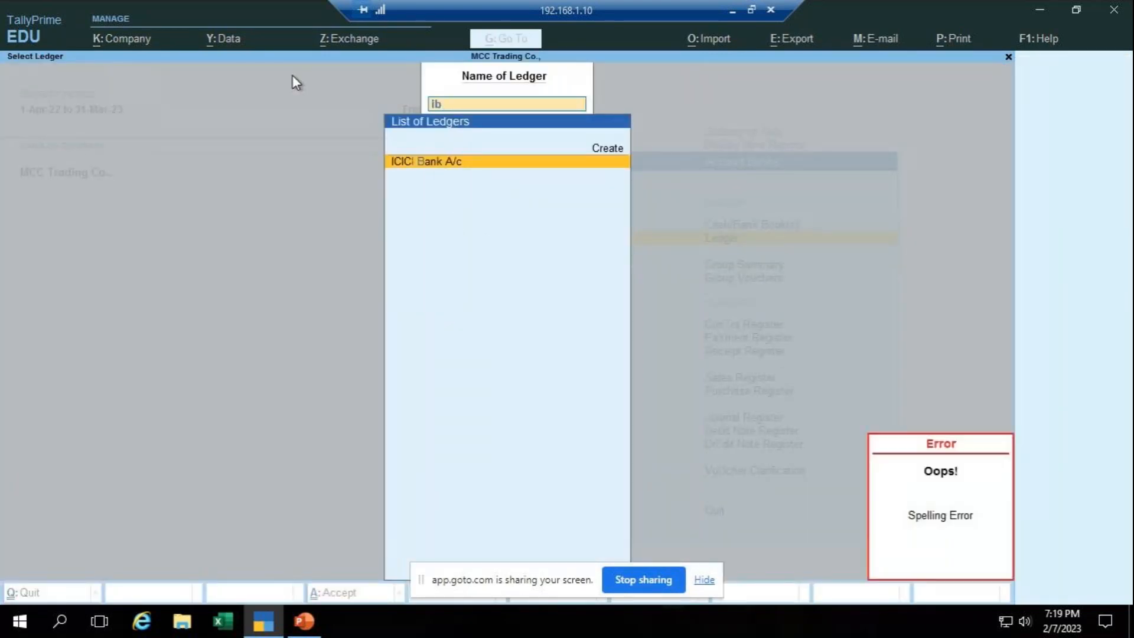
key(BackSpace)
text(nt)
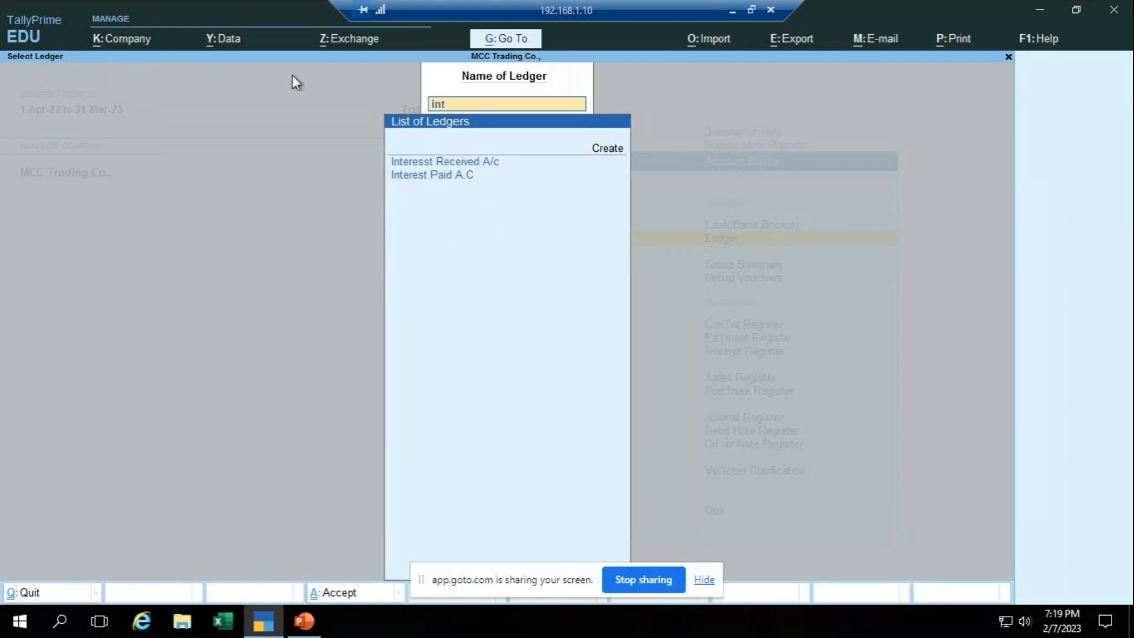
key(Return)
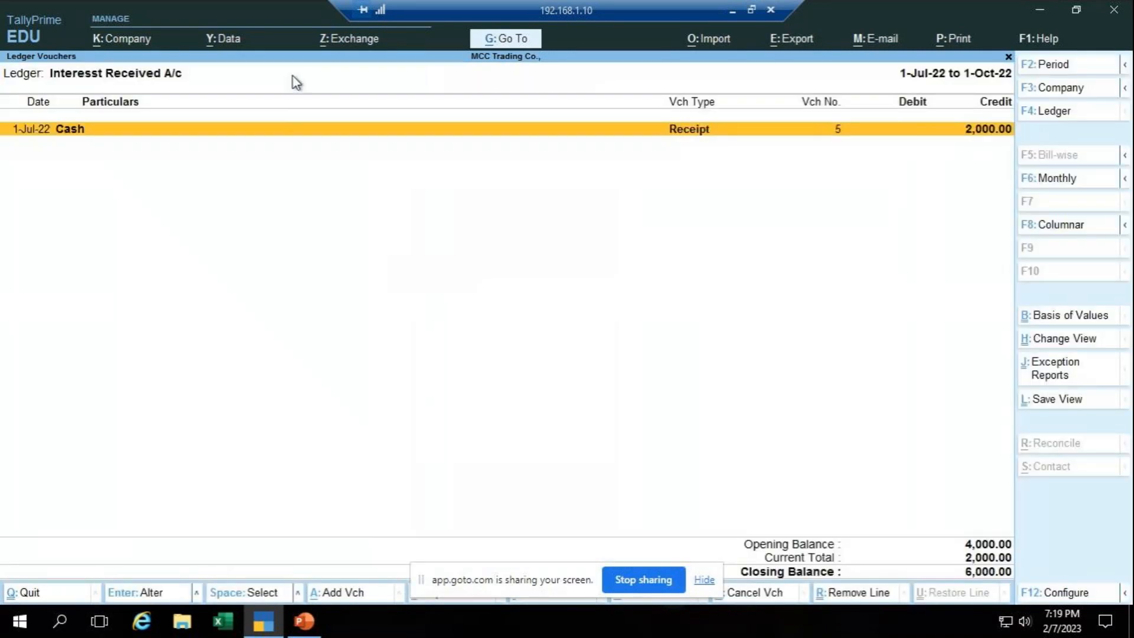
- Set the ledger report's period to 1-Apr-22 to 31-Mar-23, review it and switch to the receipt voucher exercise slide in PowerPoint
key(alt+F2)
text(1.4)
key(Return)
text(31.3)
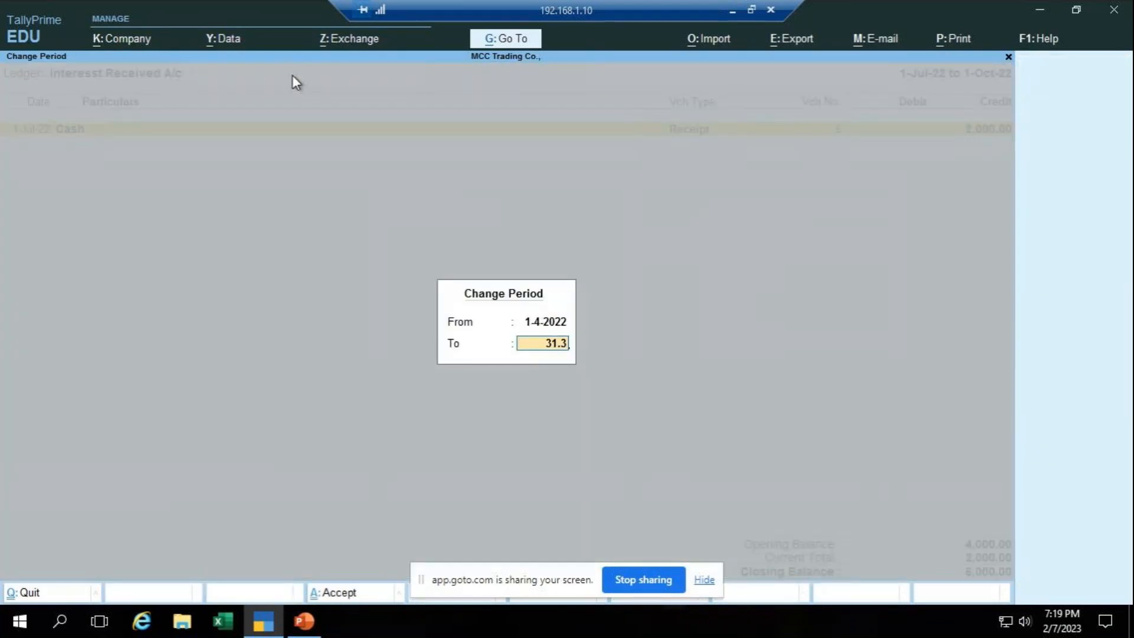
key(Return)
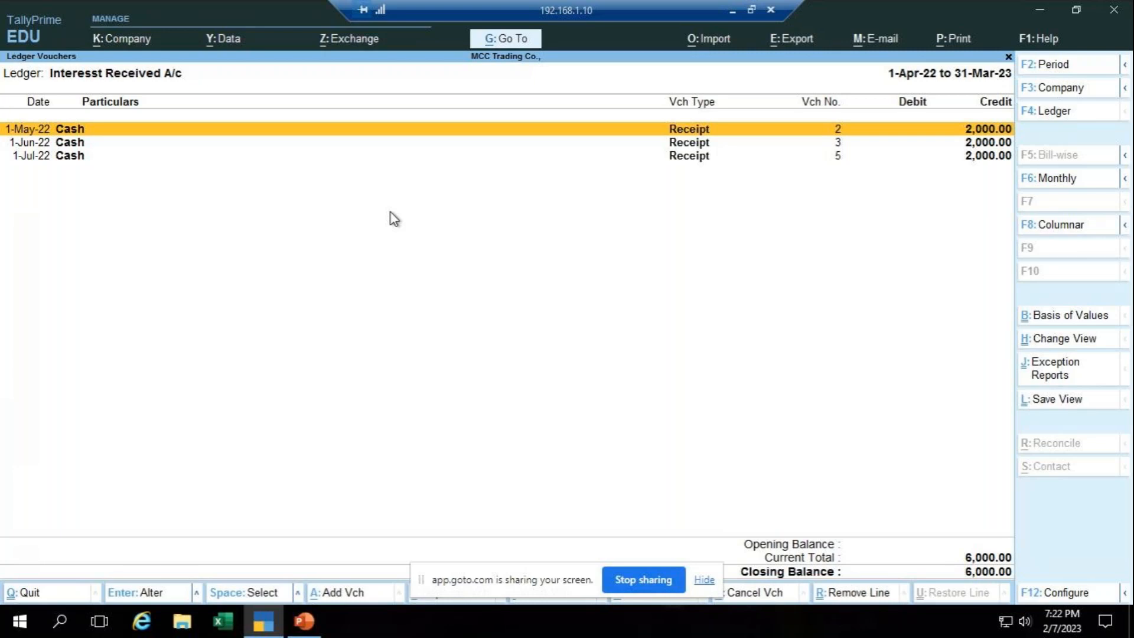
key(alt)
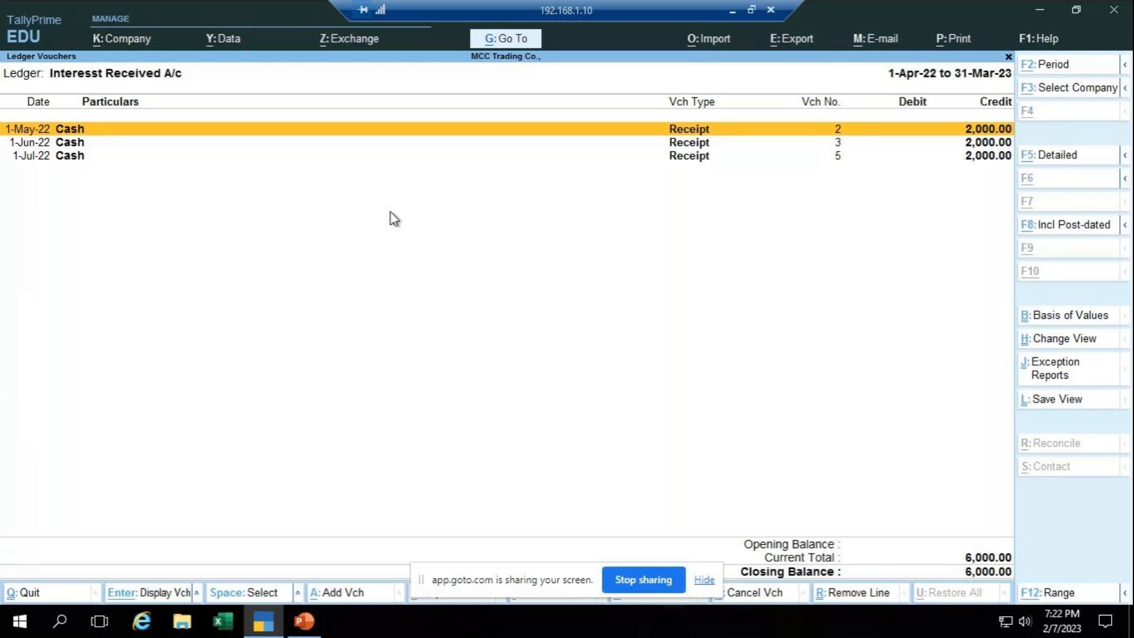
key(alt+Tab)
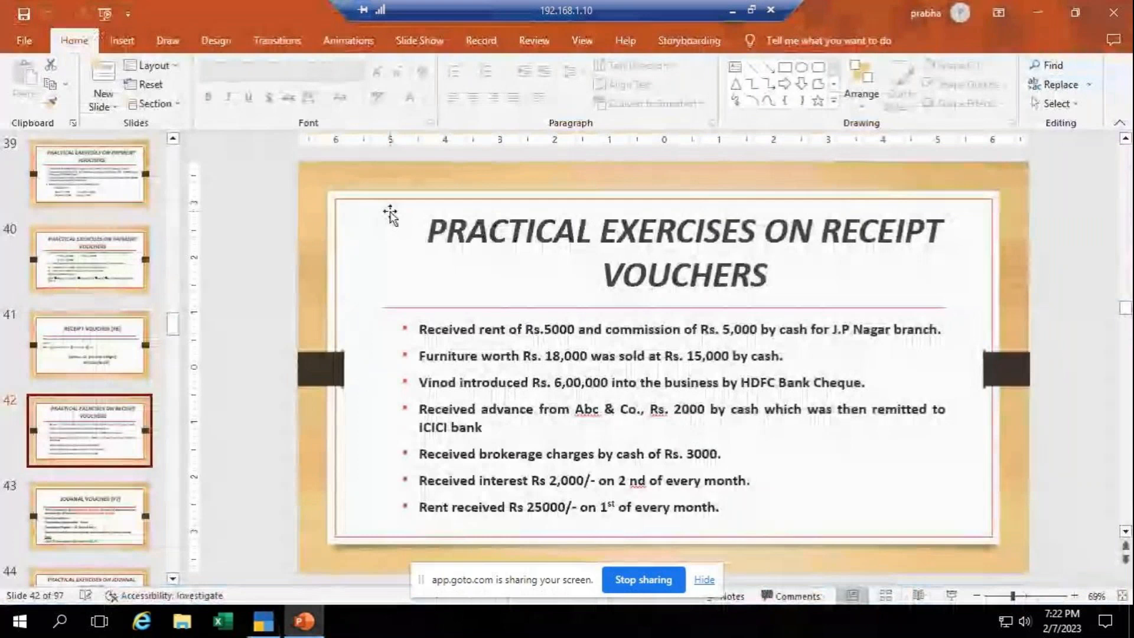
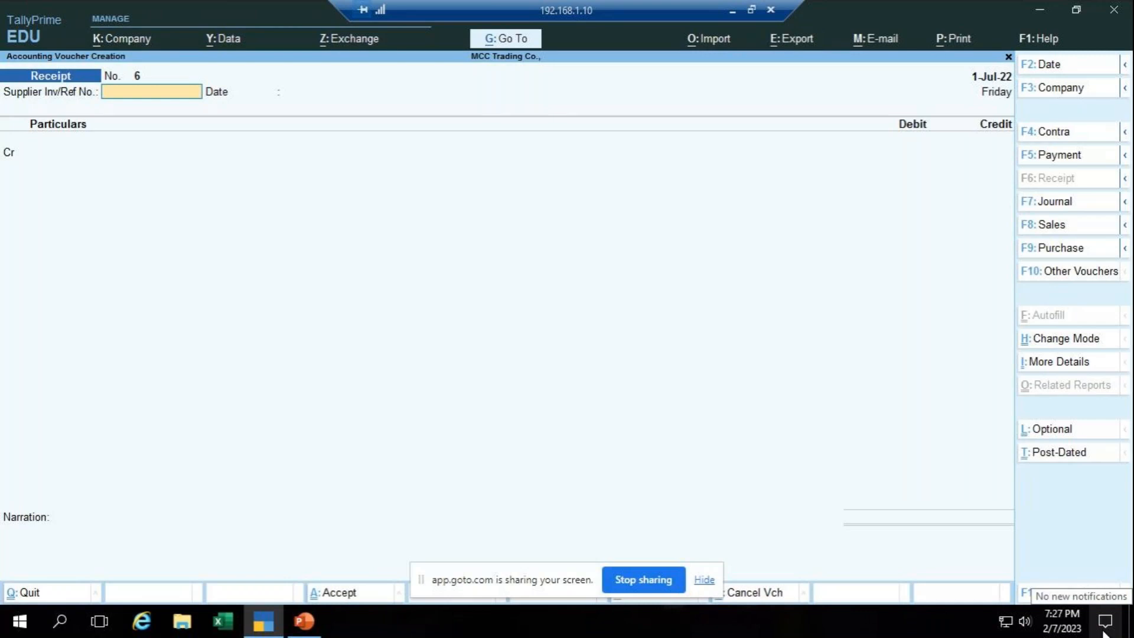
- Start a journal voucher with reference number 101 and the reference date 1-Jul-22
key(F7)
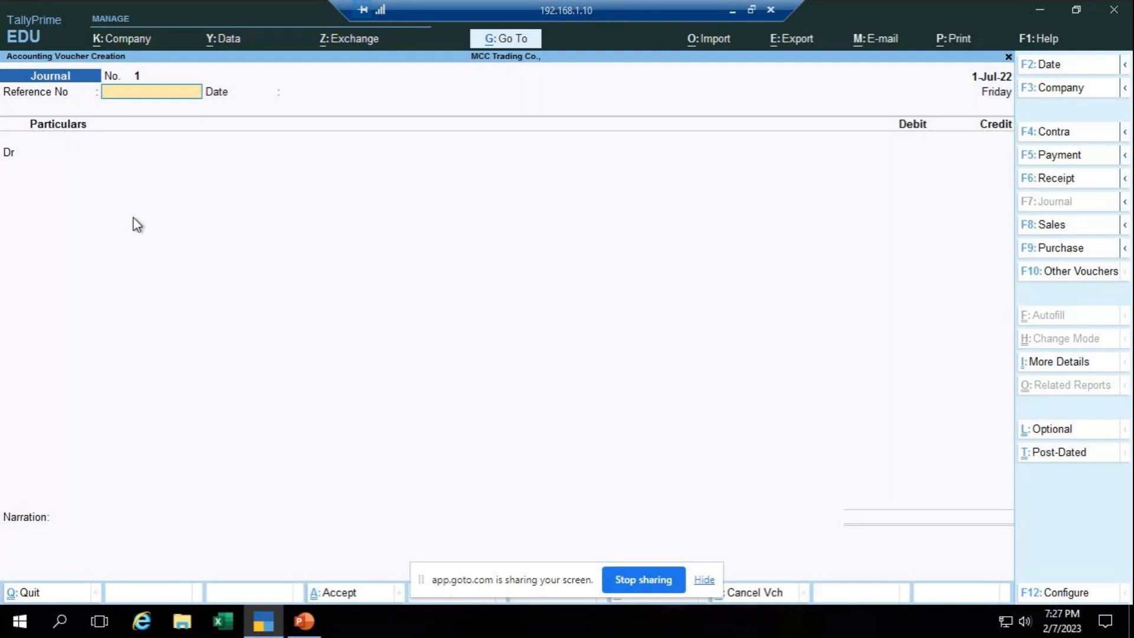
key(ctrl)
key(ctrl)
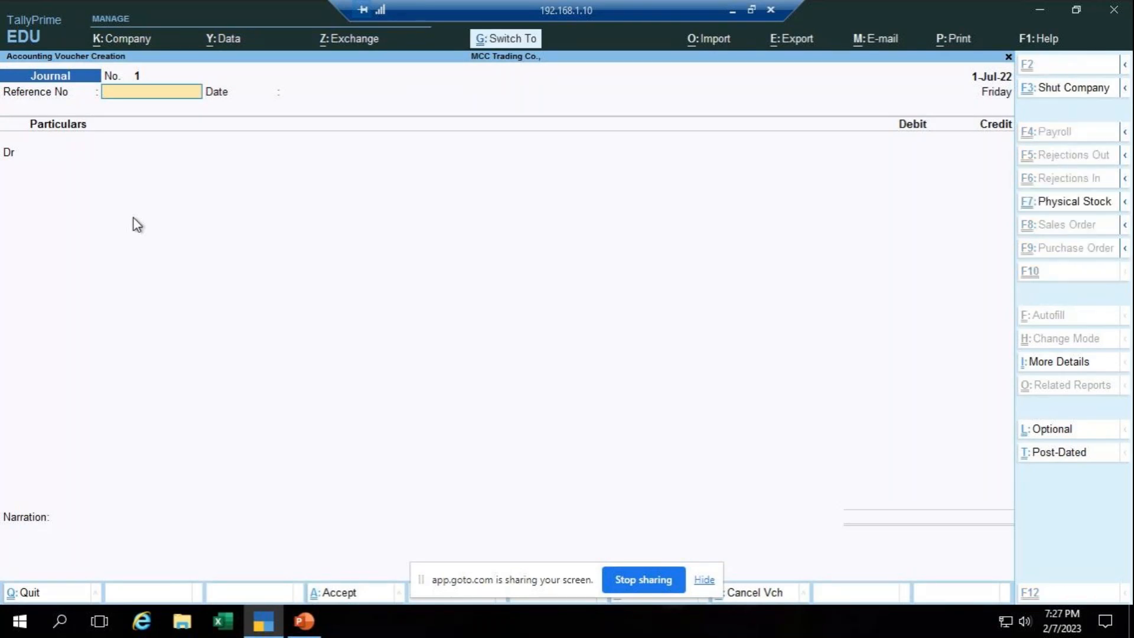
text(h)
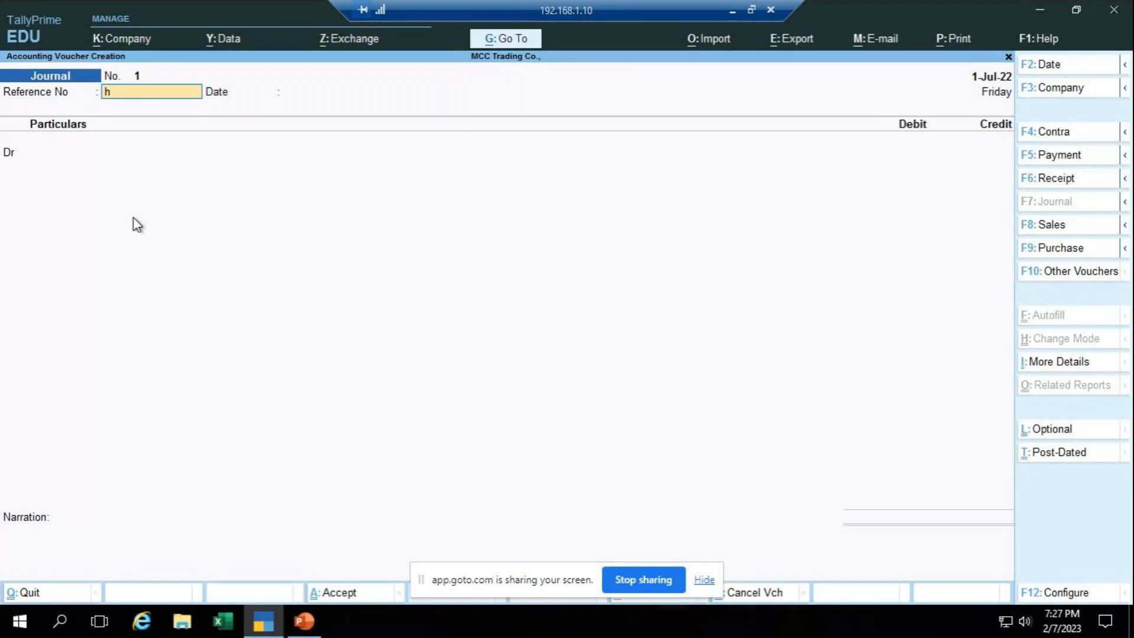
key(BackSpace)
text(101)
key(Return)
key(Return)
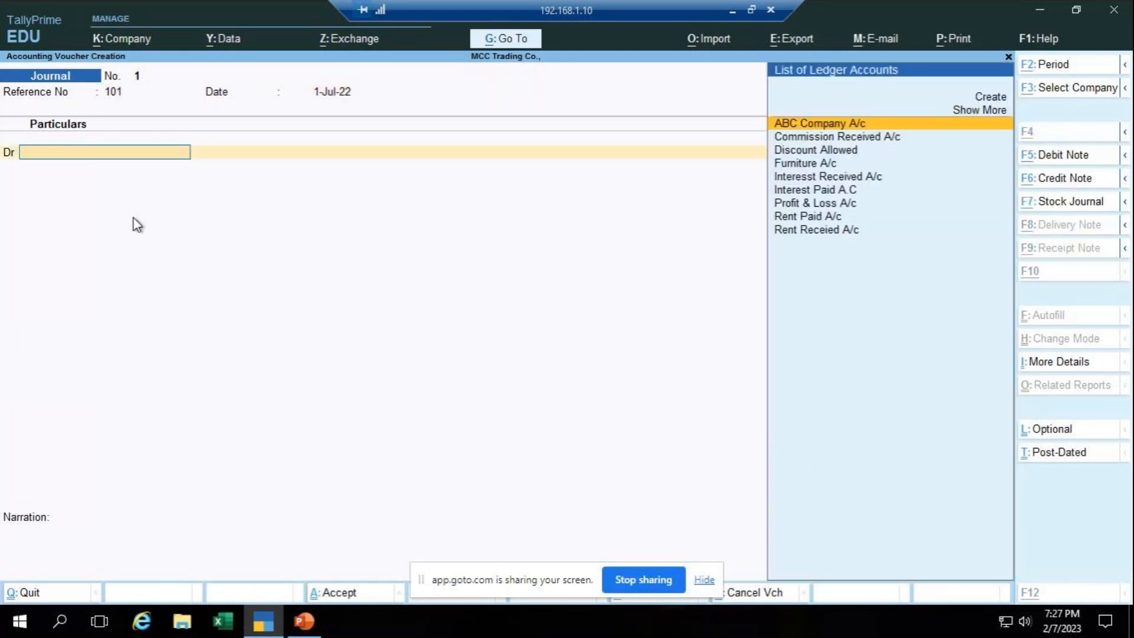
- Check the furniture depreciation exercise on the PowerPoint slide and choose Furniture A/c as the journal's debit ledger
key(alt+Tab)
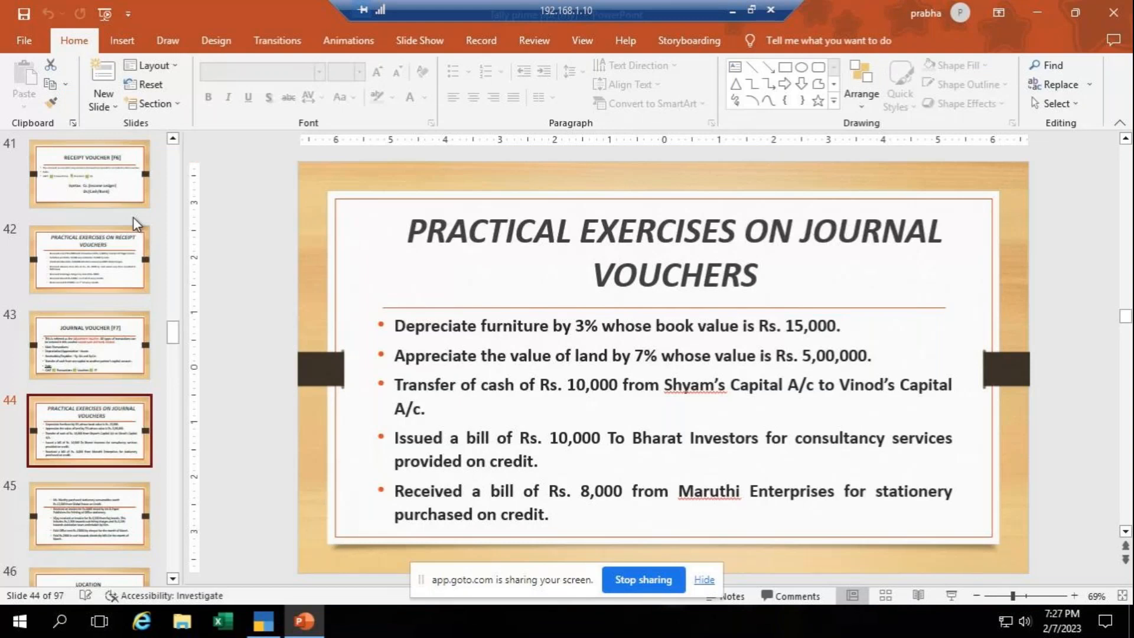
key(alt+Tab)
key(Down)
key(Down)
key(Down)
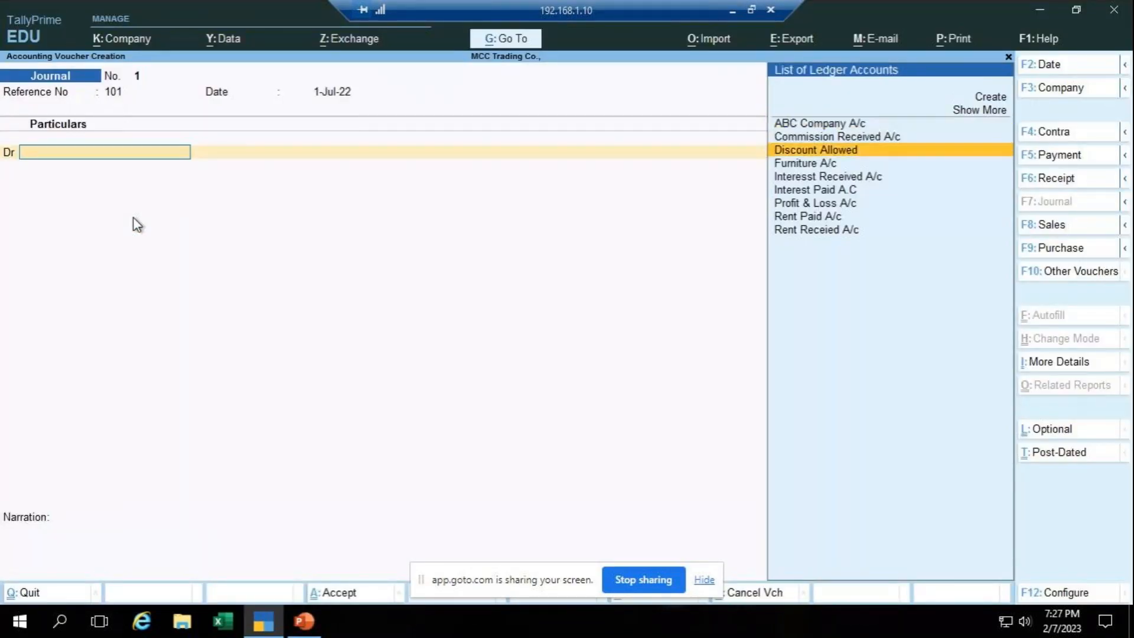
key(Return)
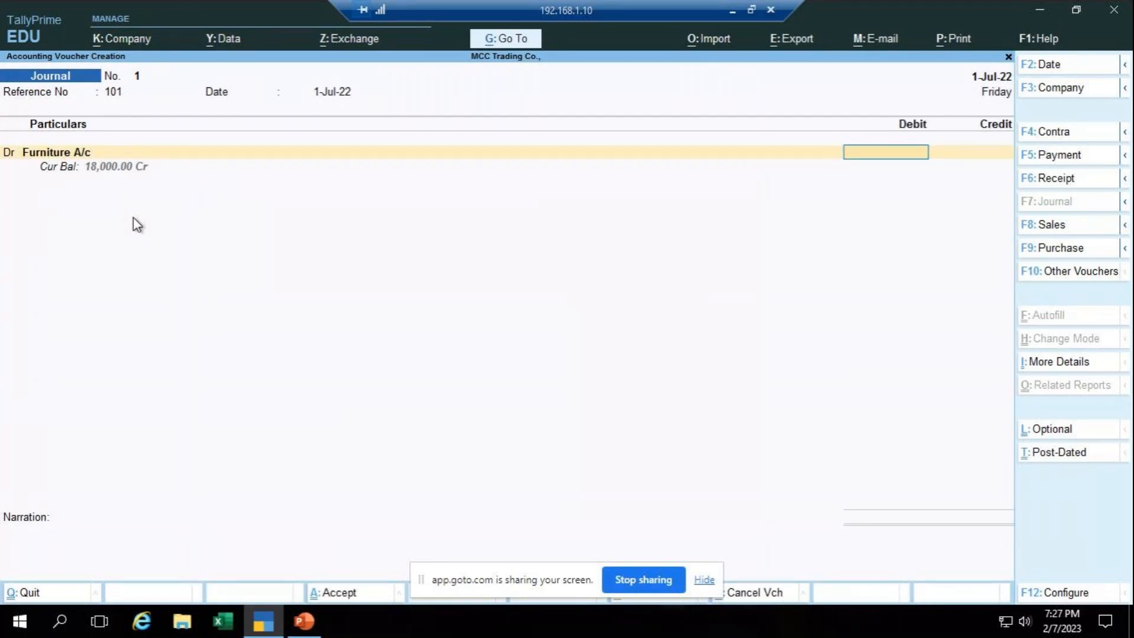
- Recheck the furniture's book value on the slide and compute 15000*3% in the TallyPrime calculator
key(ctrl+n)
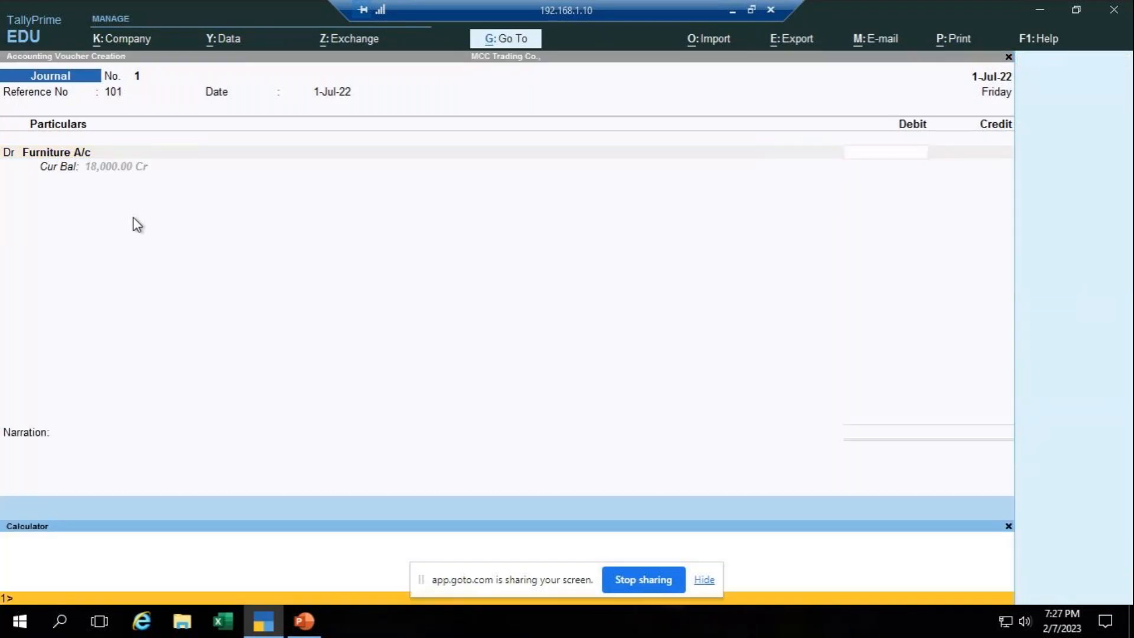
key(alt+Tab)
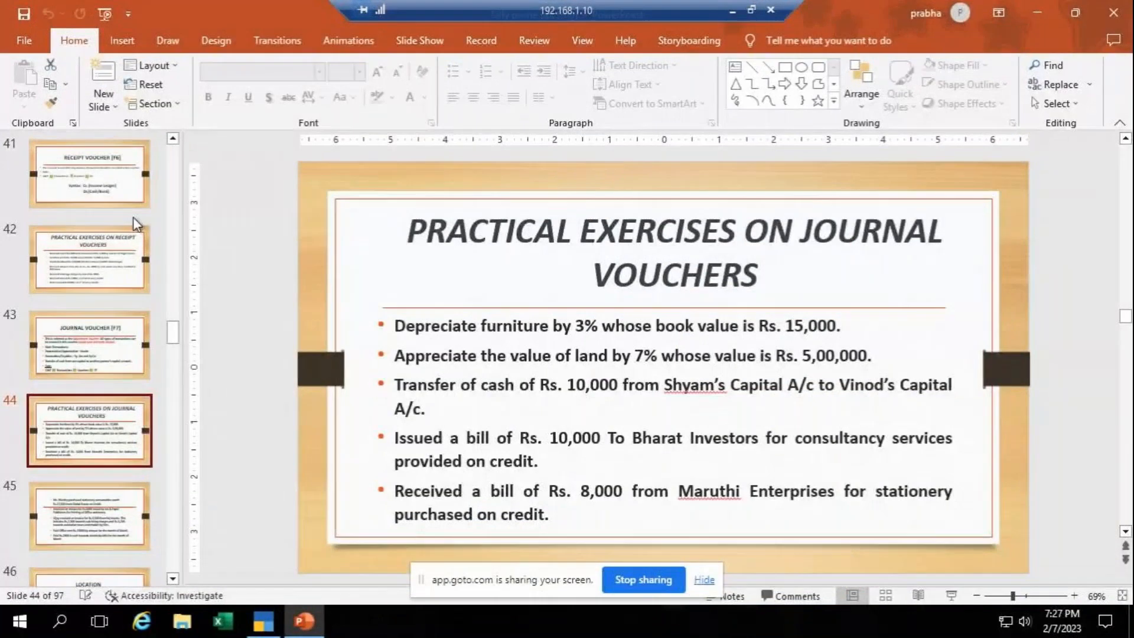
key(alt+Tab)
text(15)
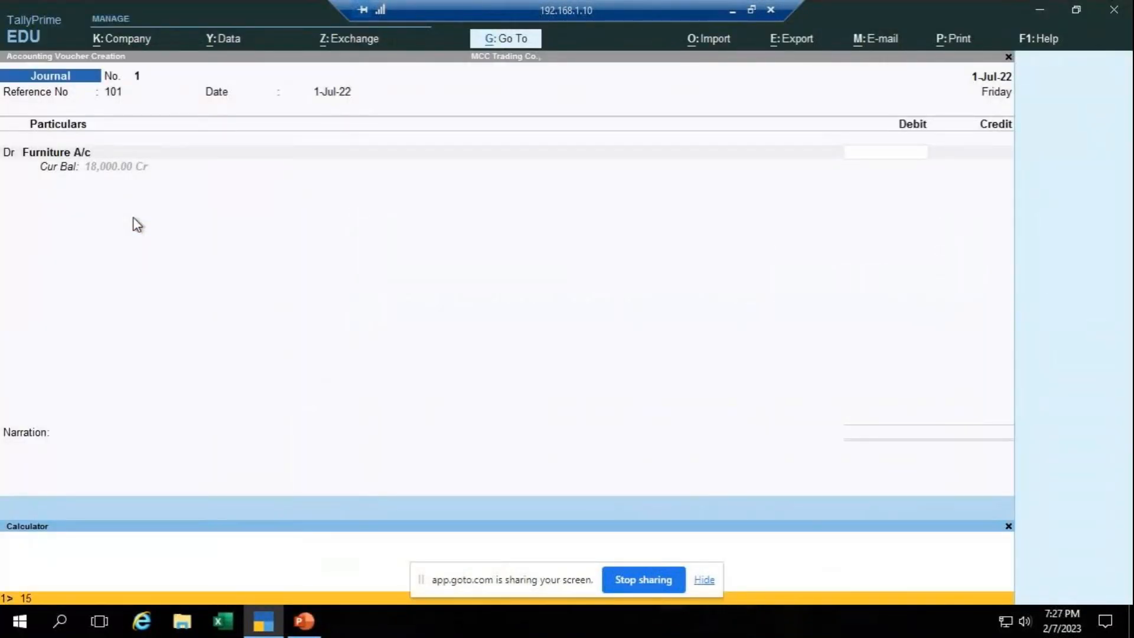
text(000*3%)
key(Return)
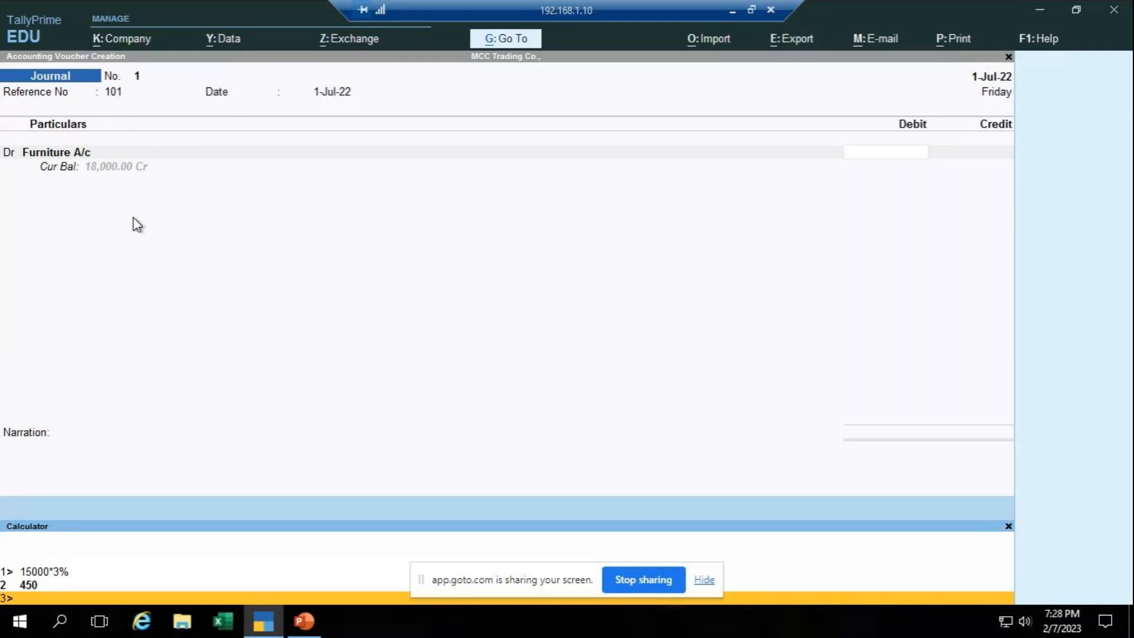
- Enter 450 as the debit amount for Furniture A/c
click(910, 157)
text(450)
key(Return)
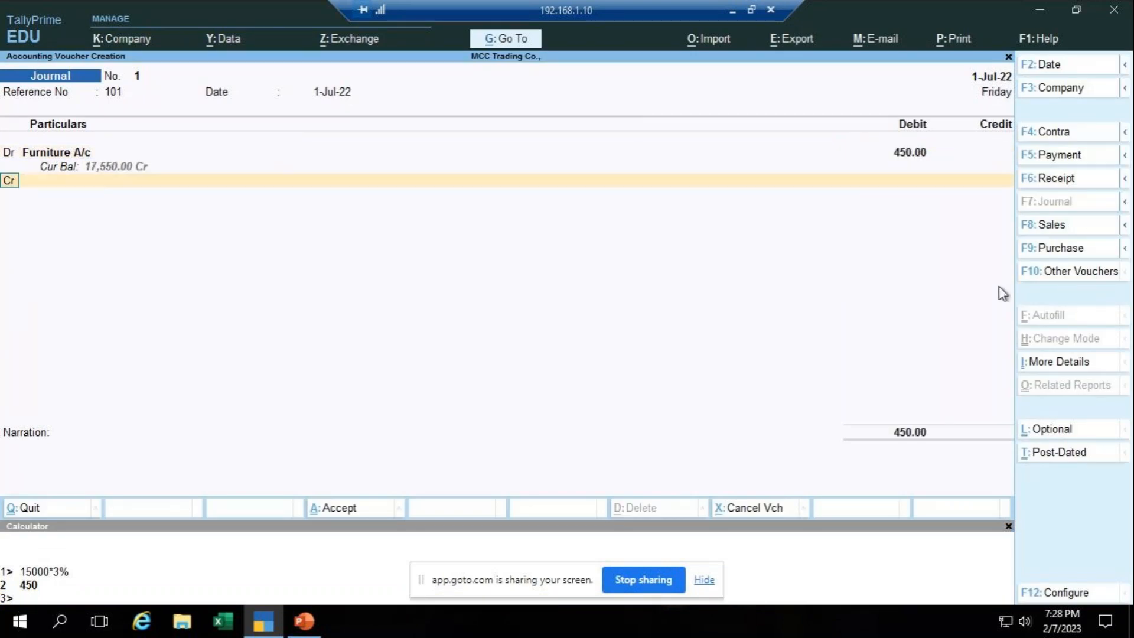
- Create the ledger Depriciation A/c under Indirect Expenses and use it as the journal's credit ledger
key(Return)
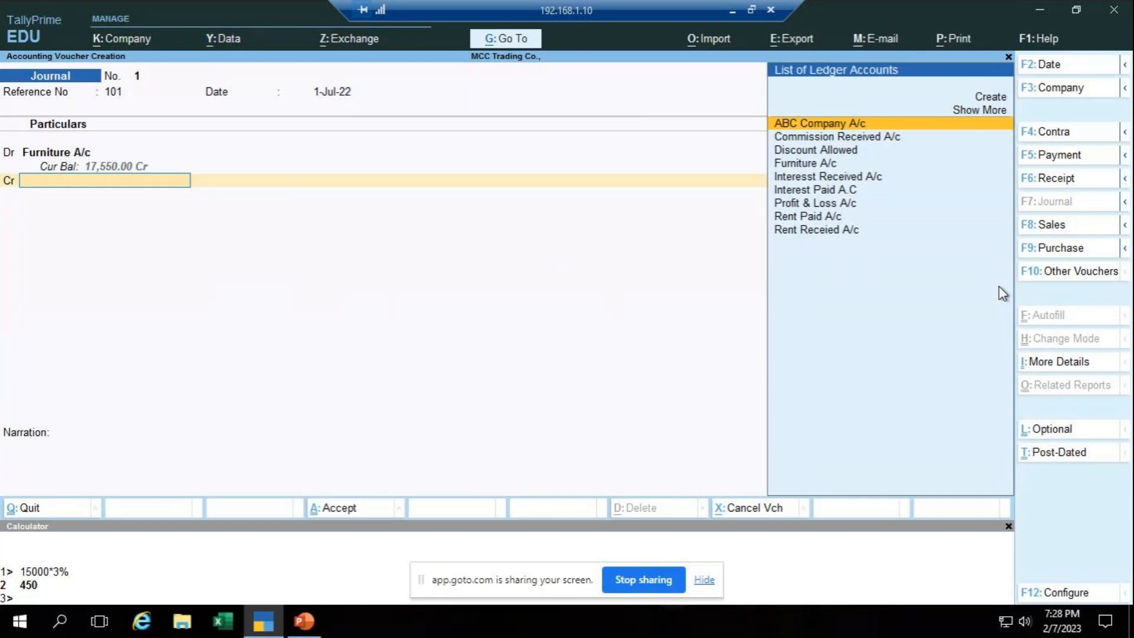
key(alt+c)
text(Depricia)
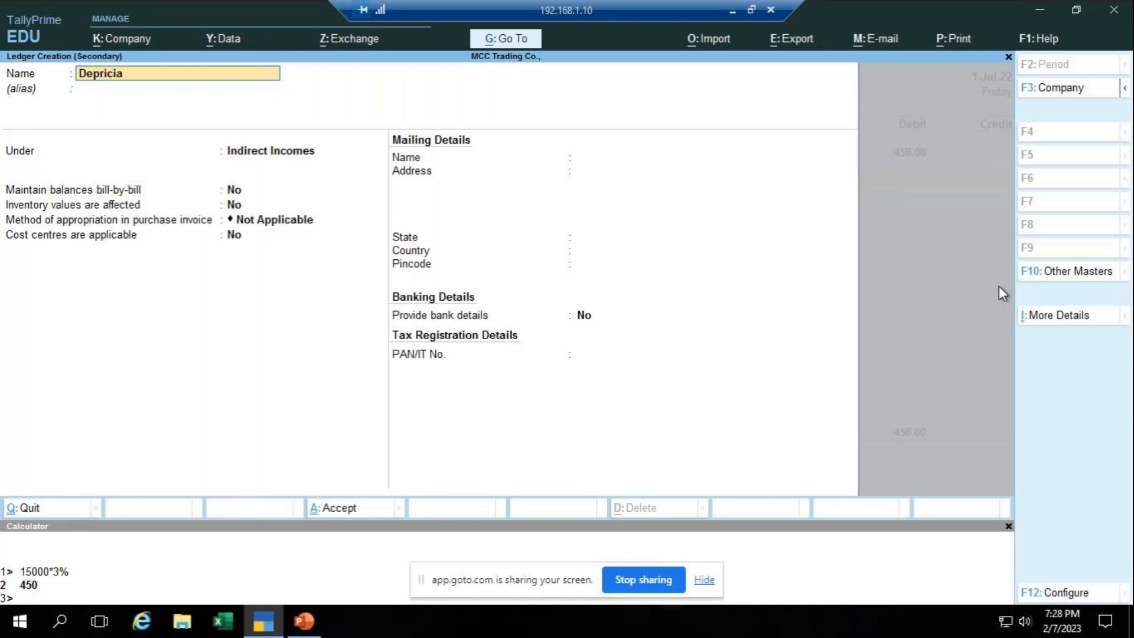
text(tion A/c)
key(Return)
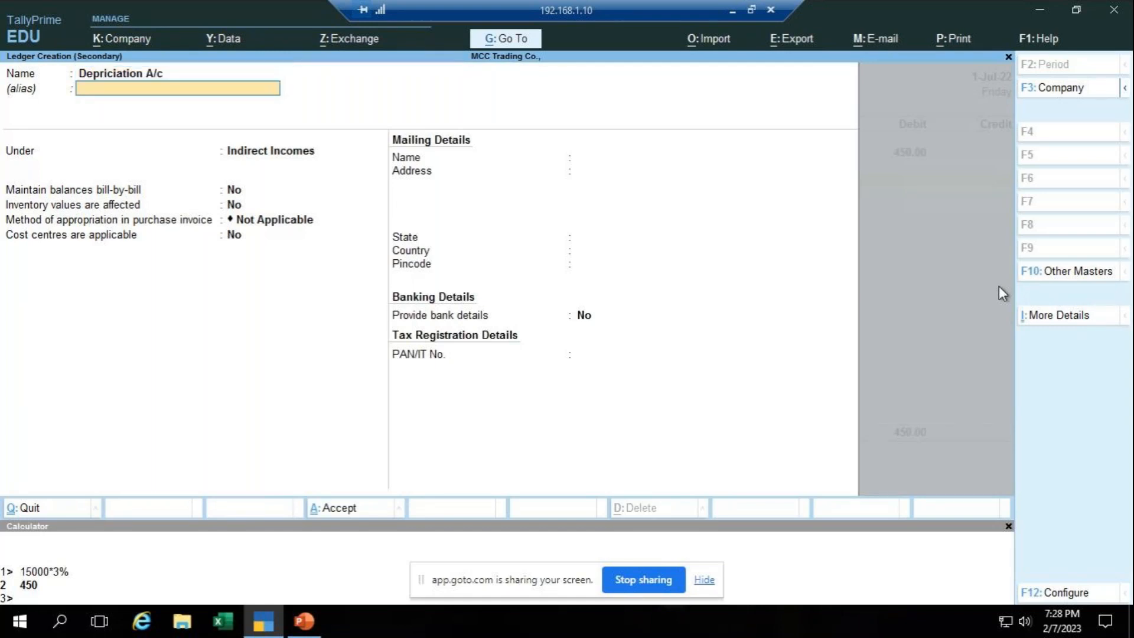
key(Return)
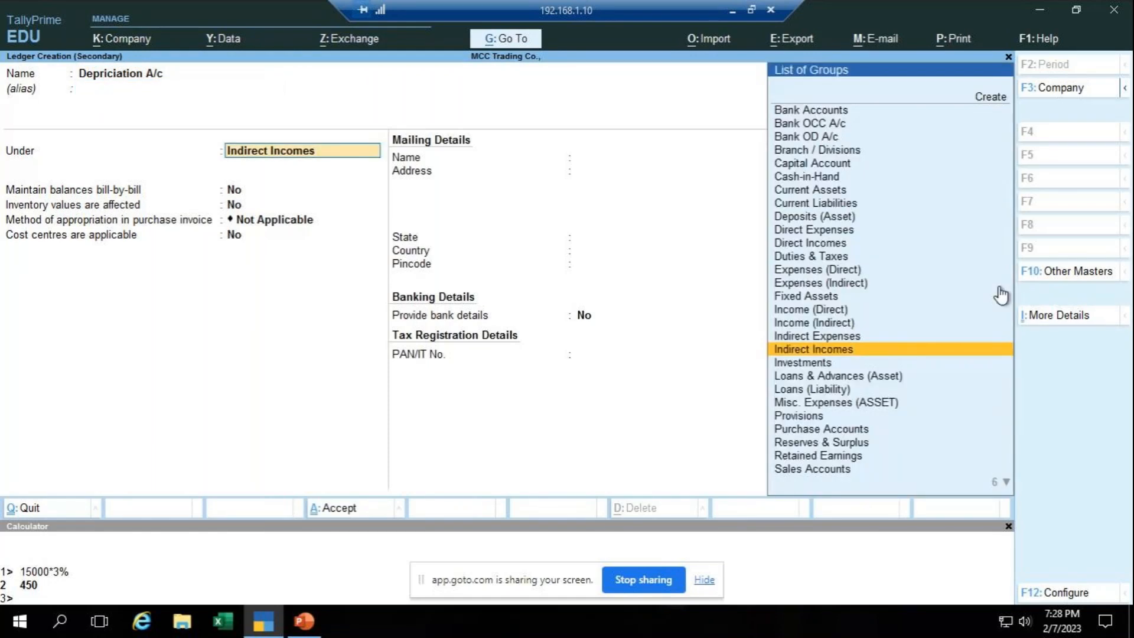
text(Ind)
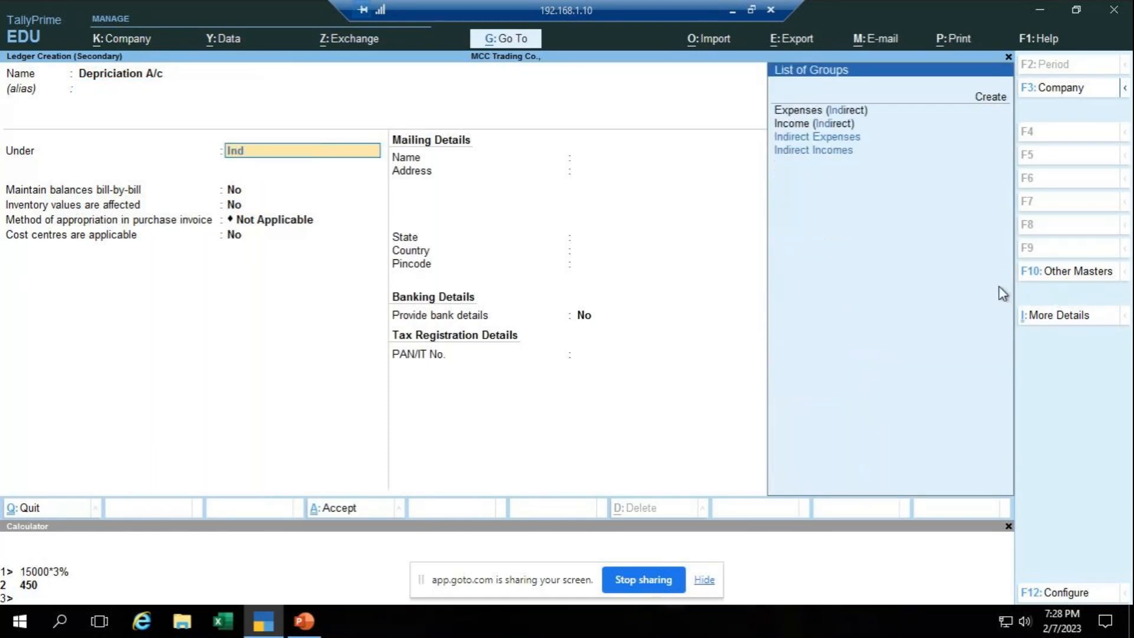
key(Return)
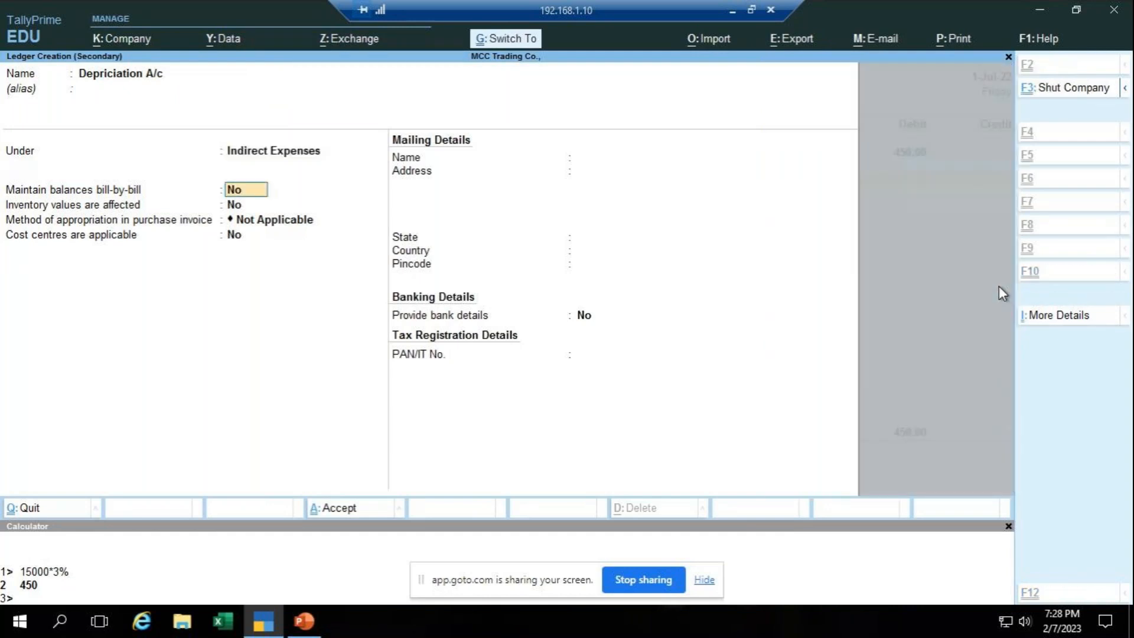
key(ctrl+a)
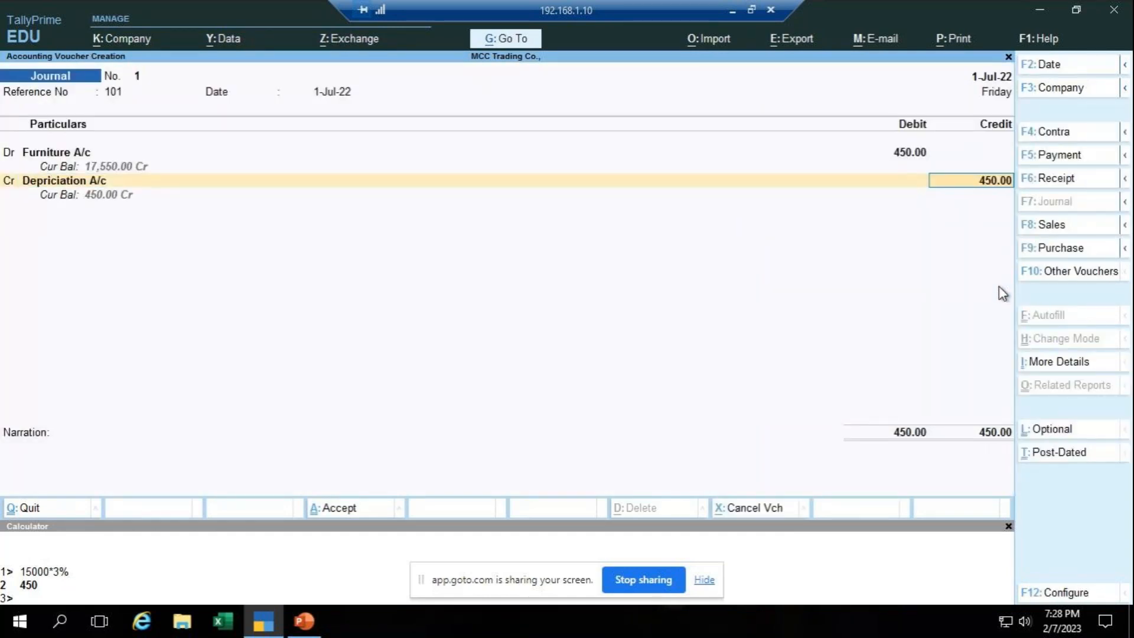
- Accept the 450 credit and enter the narration "being furniture value depriciated by 35 who's book value is 15000"
key(Return)
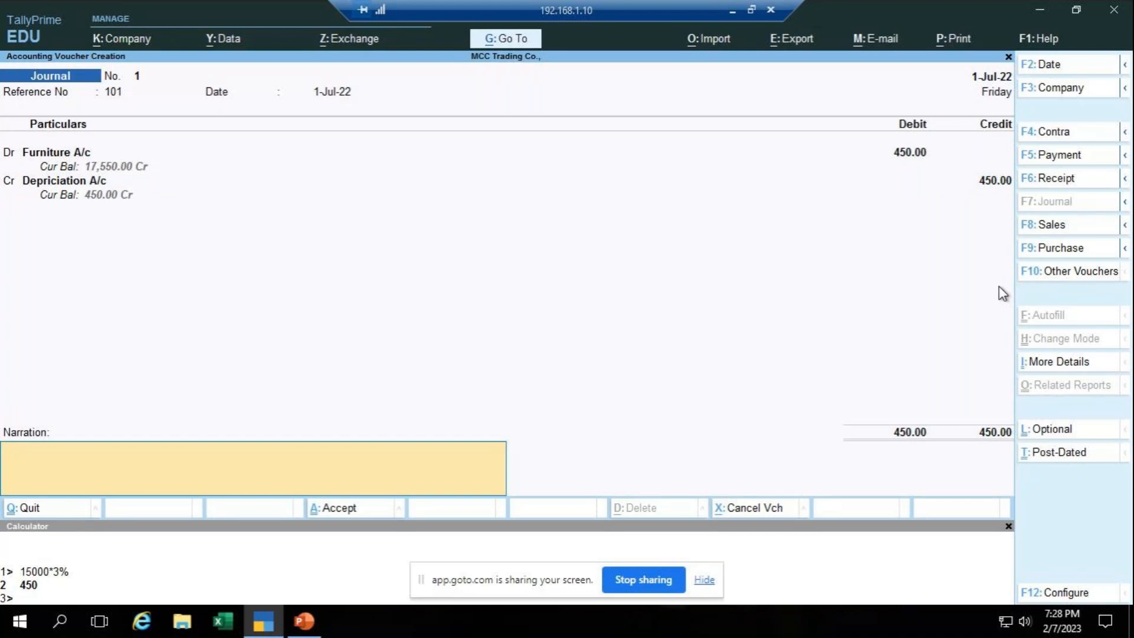
text(being furniture value depriciated by 35 who's)
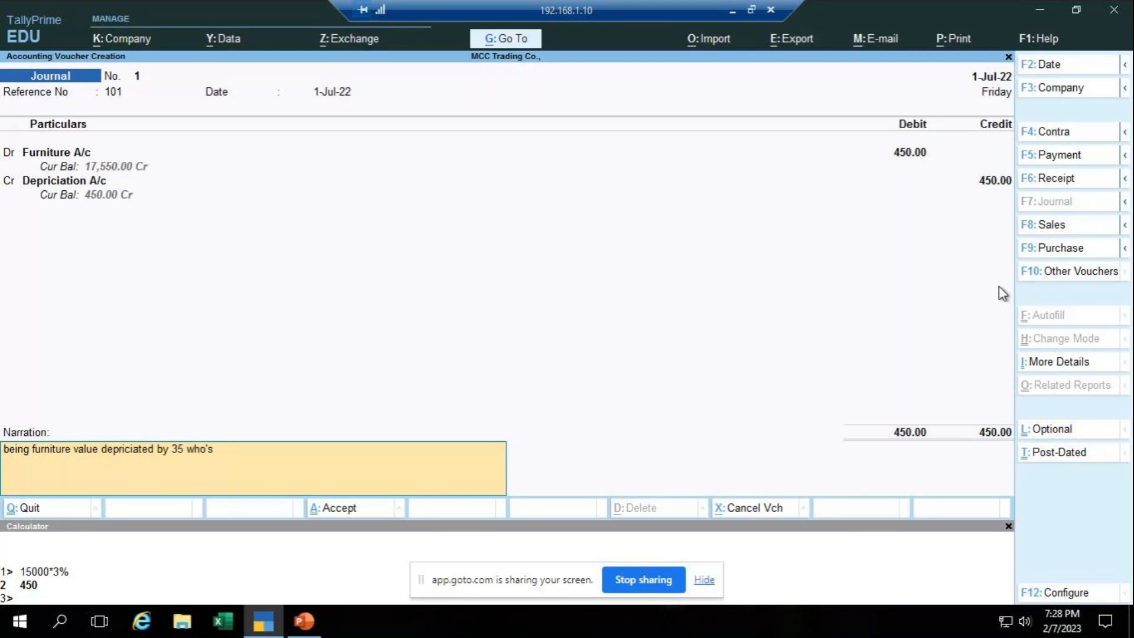
text( book value is 15000)
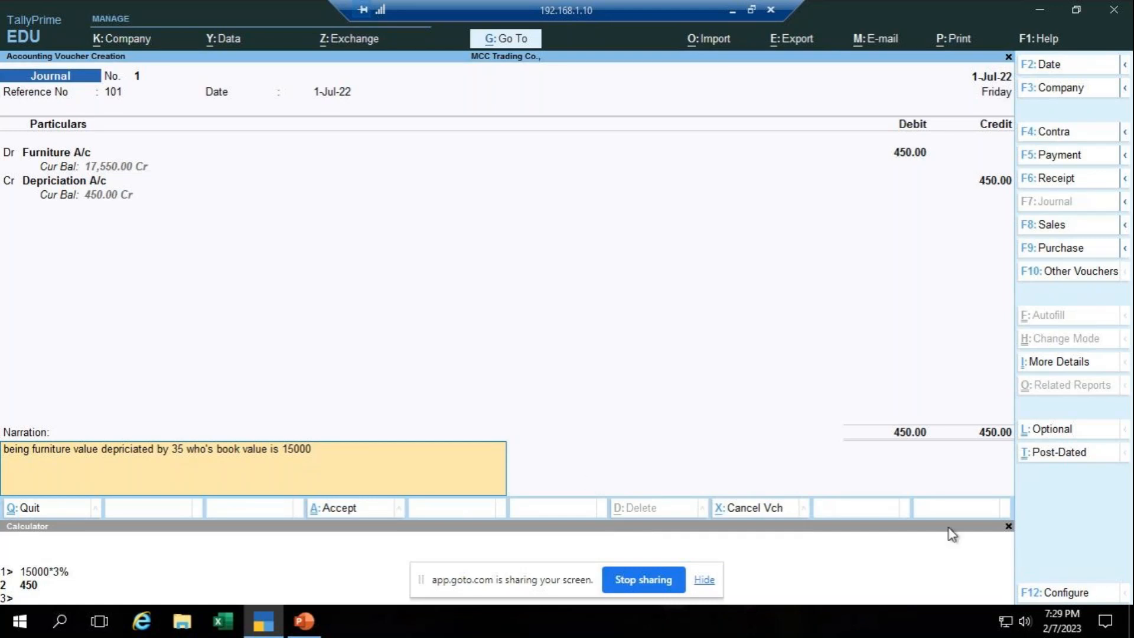
- Close the calculator and correct the depreciation rate in the narration to 3%
click(1010, 527)
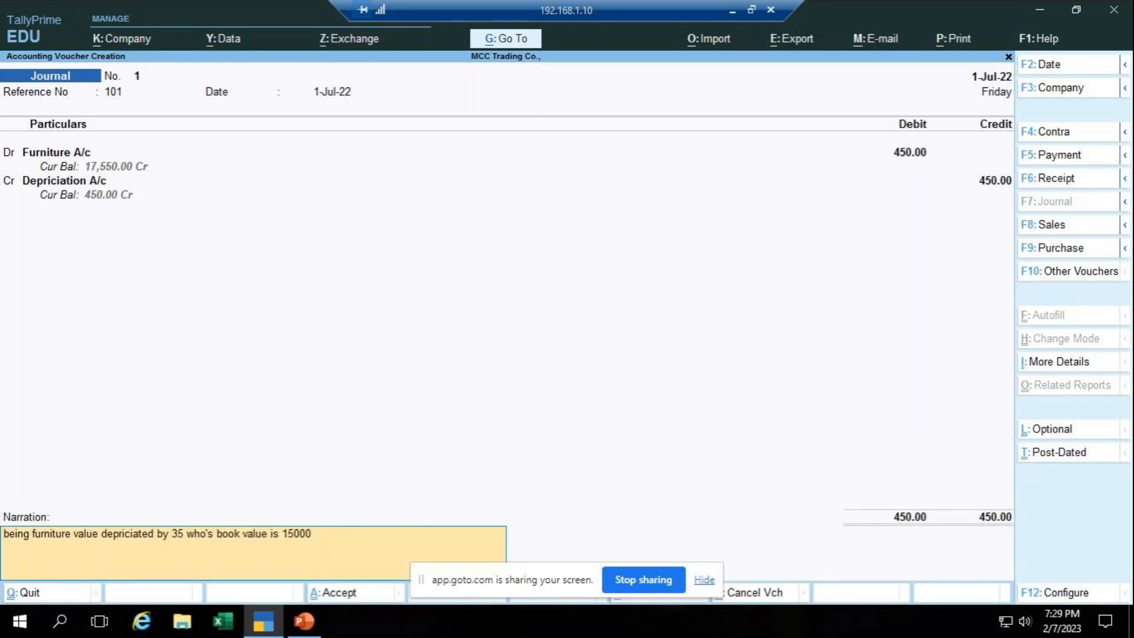
key(BackSpace)
key(BackSpace)
key(BackSpace)
key(BackSpace)
text(is)
key(BackSpace)
text(s)
key(BackSpace)
key(BackSpace)
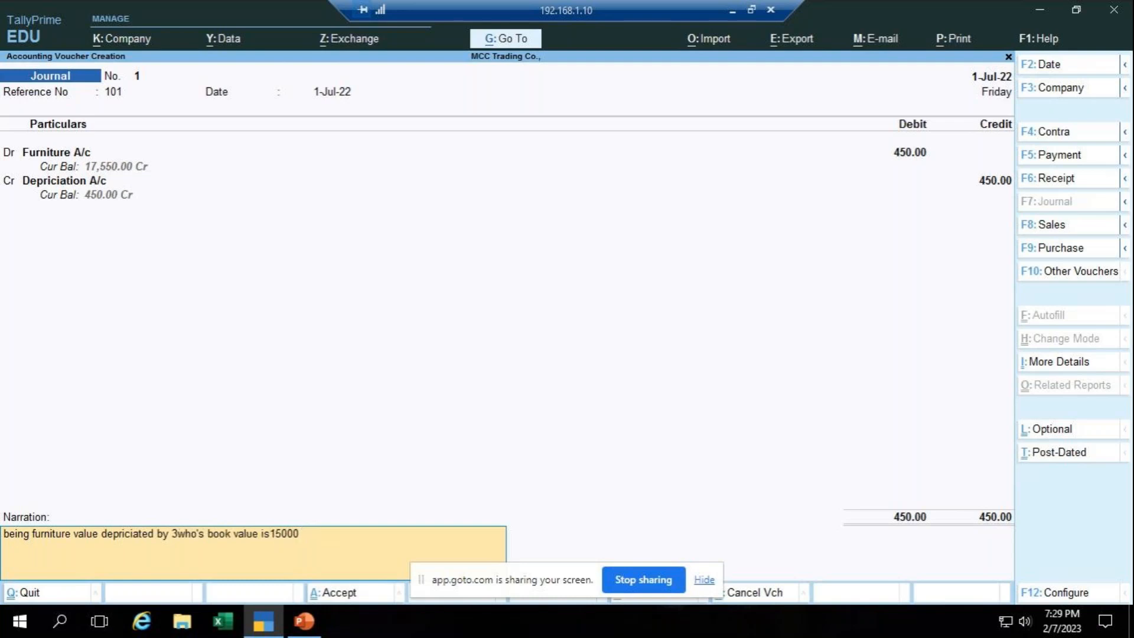
text(%)
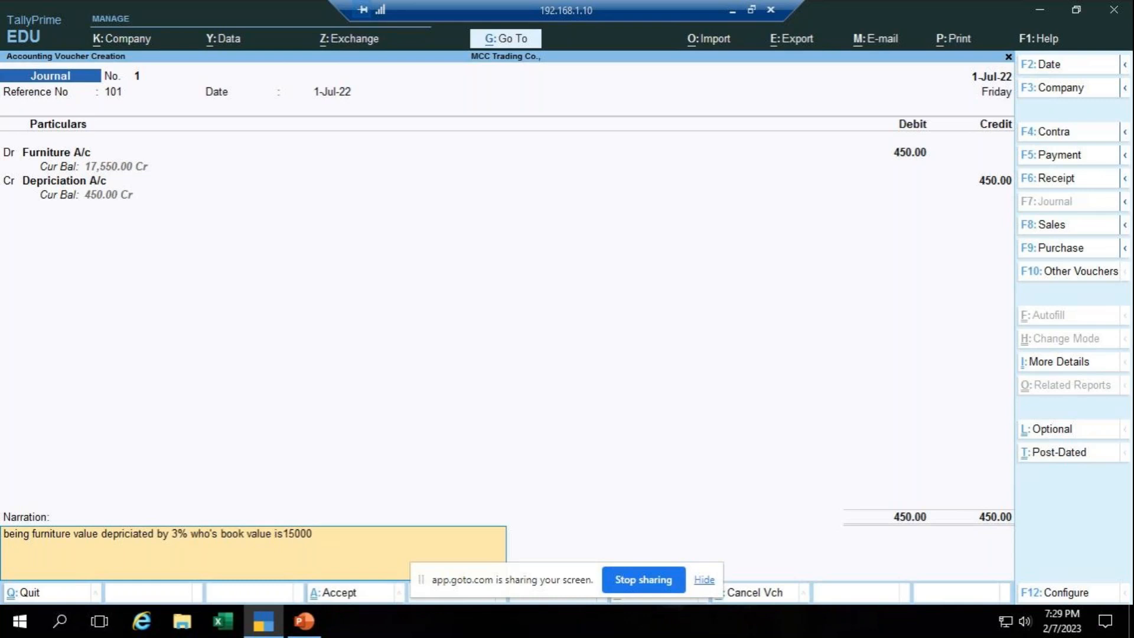
- Save the furniture depreciation journal voucher and switch to PowerPoint to check the land appreciation exercise
key(Return)
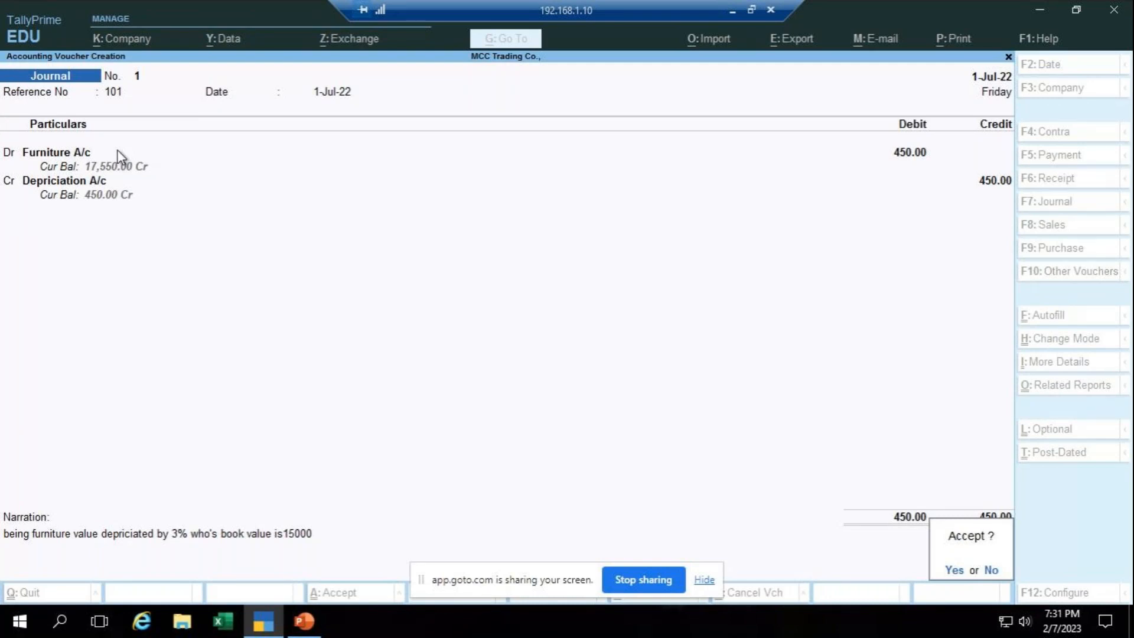
key(Return)
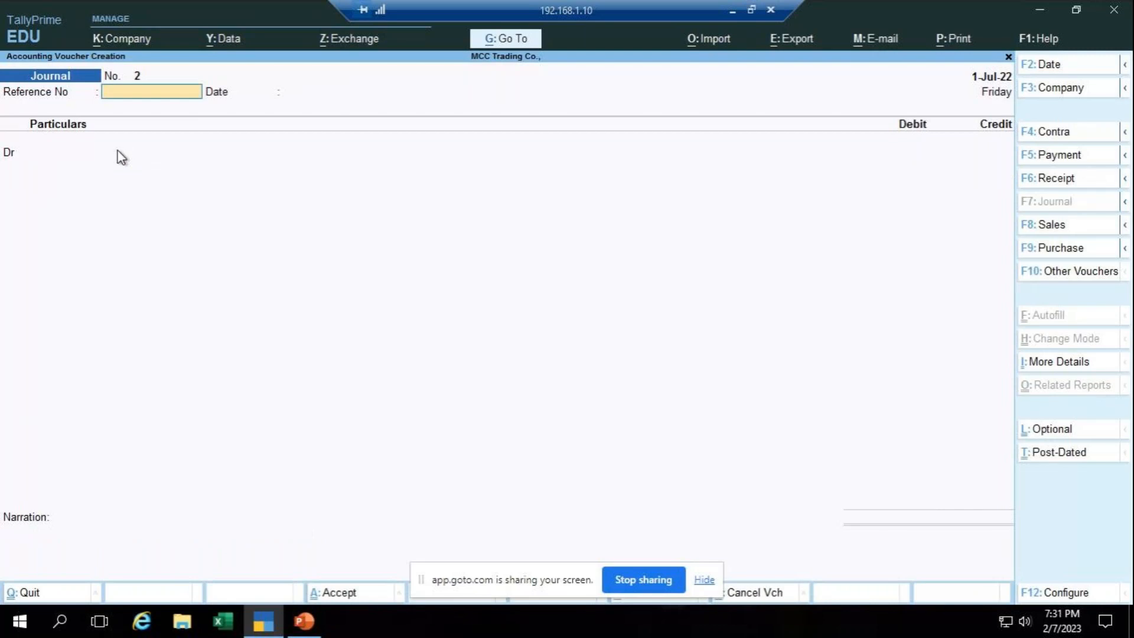
key(alt+Tab)
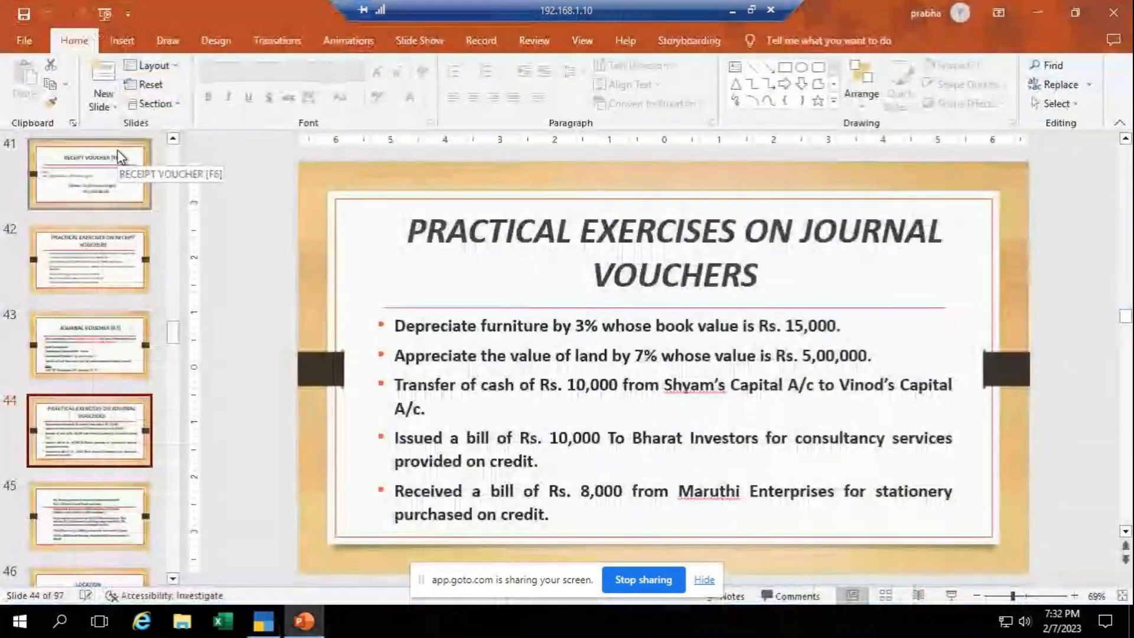
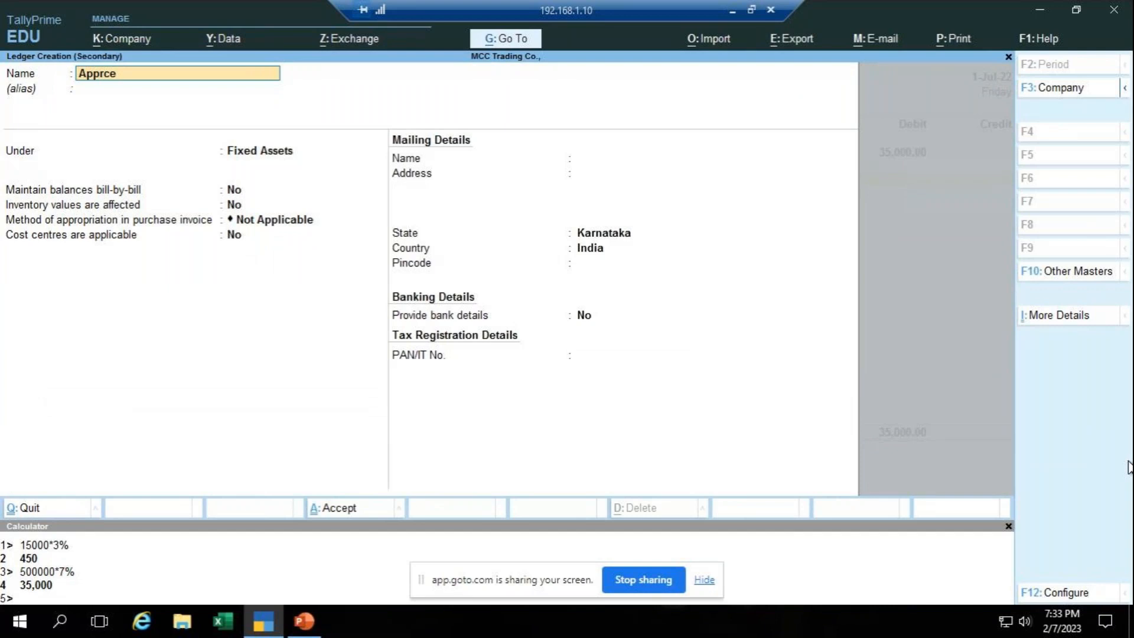
- Complete the new ledger as Appreciation A/c under Indirect Incomes and save it as the journal's credit ledger
text(eciation A/c)
key(Return)
key(Return)
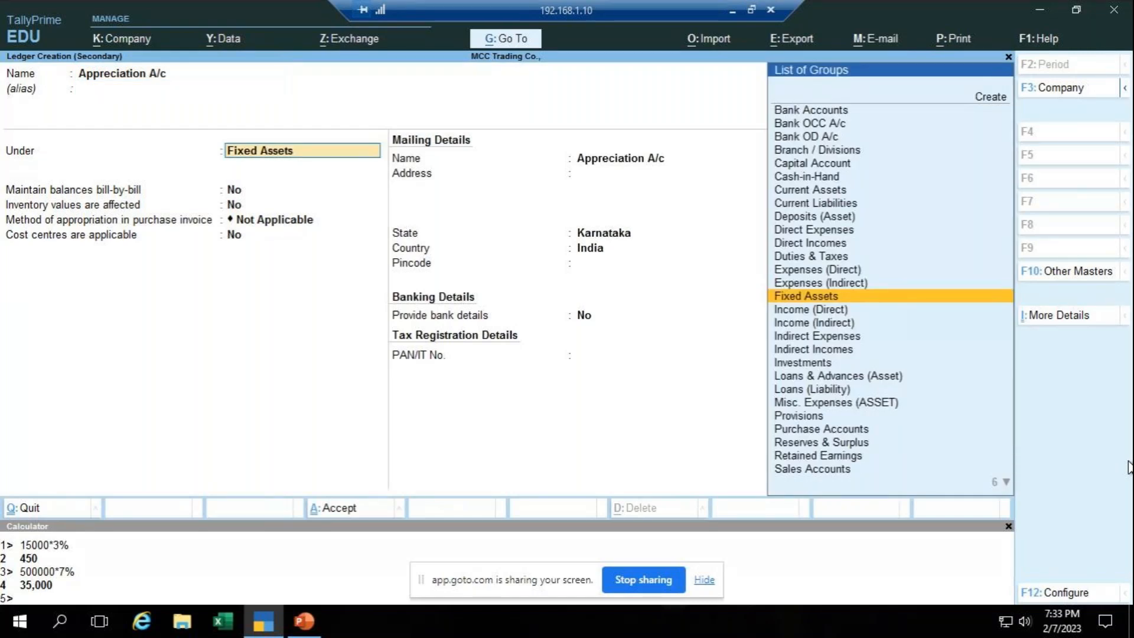
text(Ind)
key(Down)
key(Return)
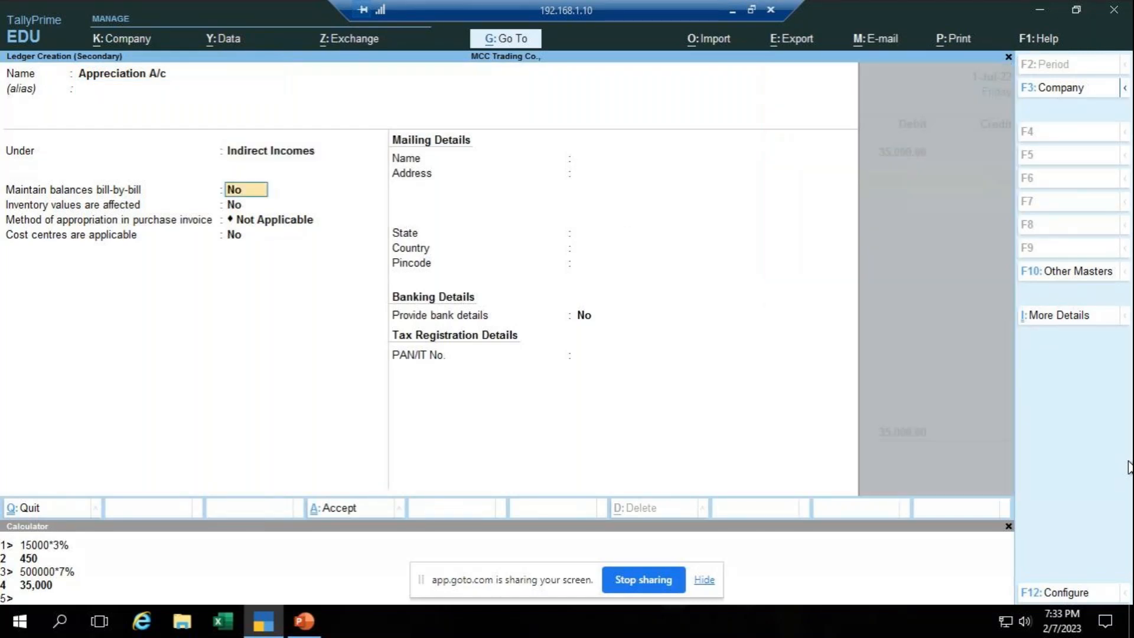
key(ctrl+a)
key(Return)
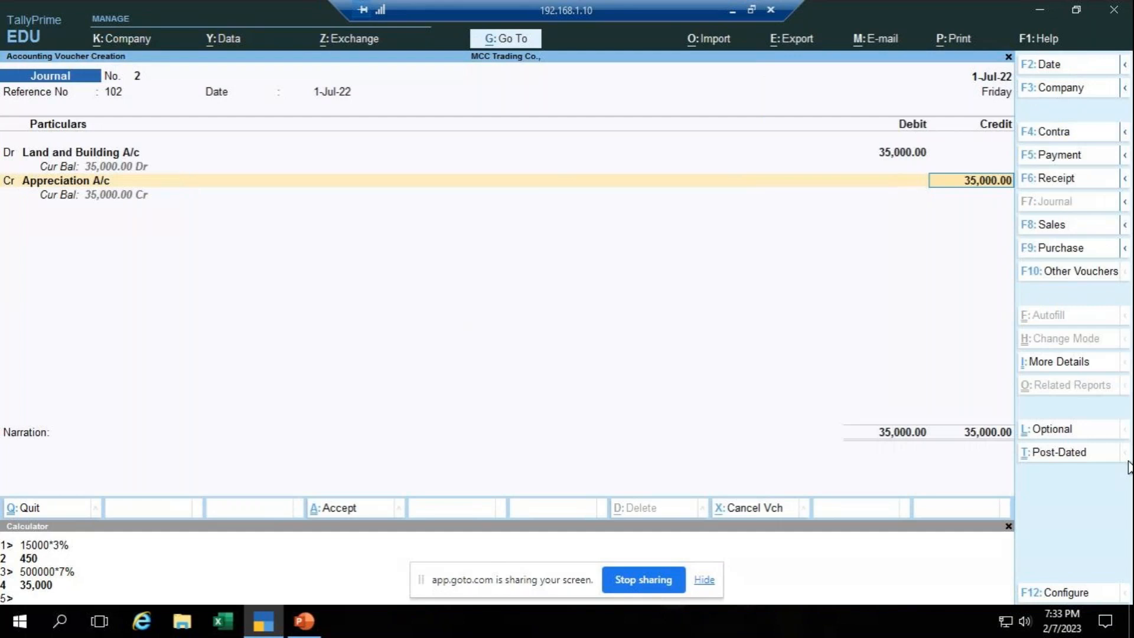
- Enter the narration "being land value appreciated by 7% who's book value is 500000" with the calculator closed, and save the journal voucher
key(Return)
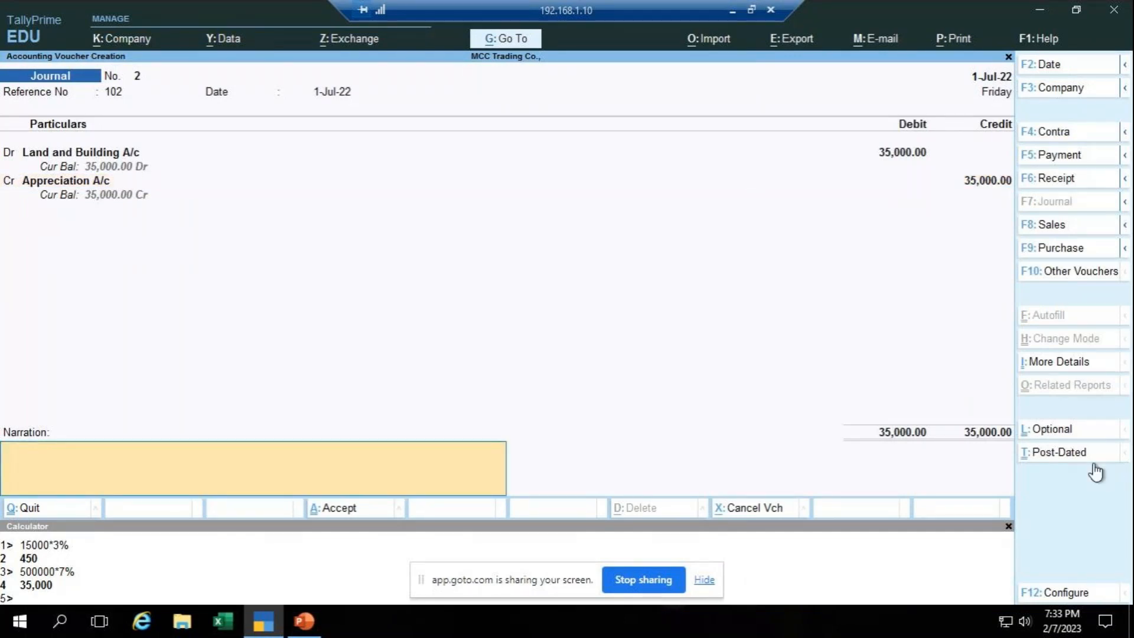
click(1008, 527)
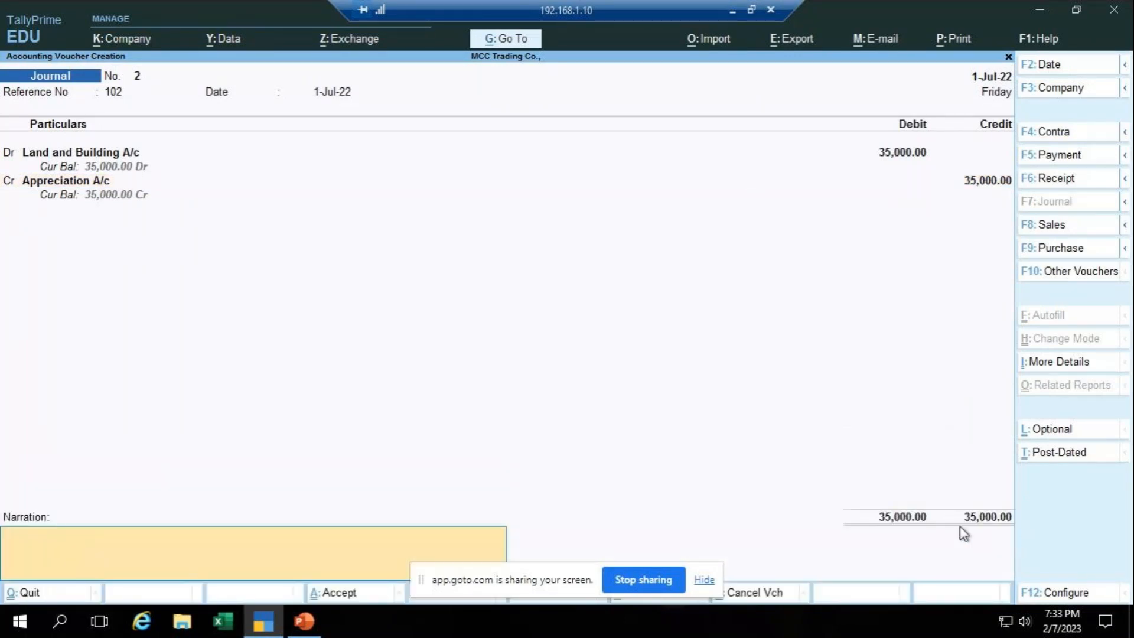
text(being land value appreciate)
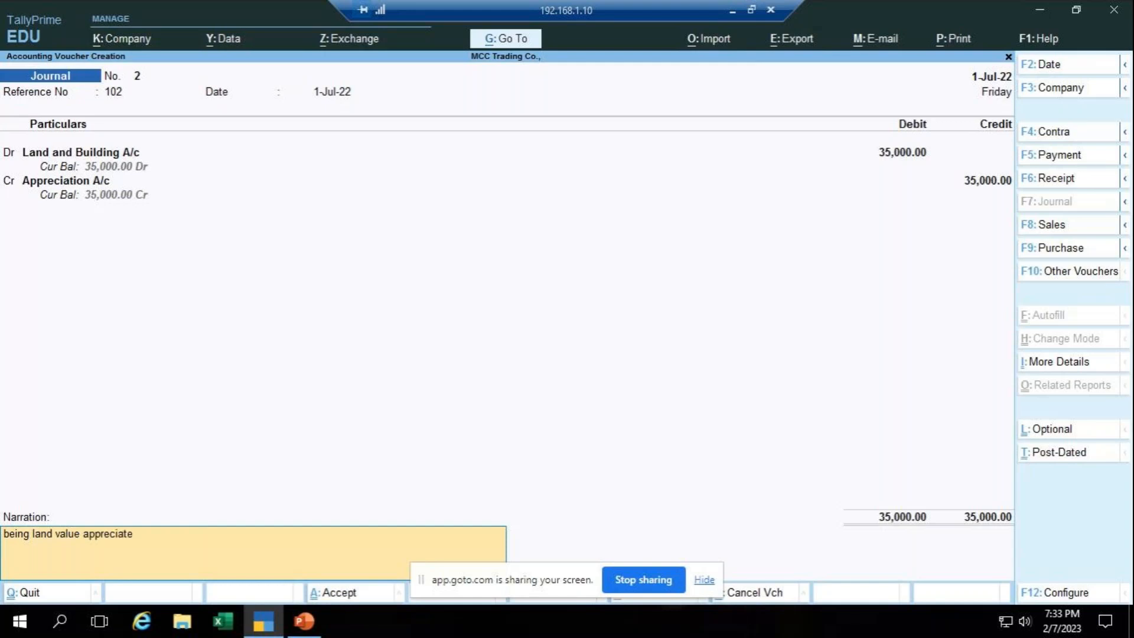
text(d by 7% who's book val)
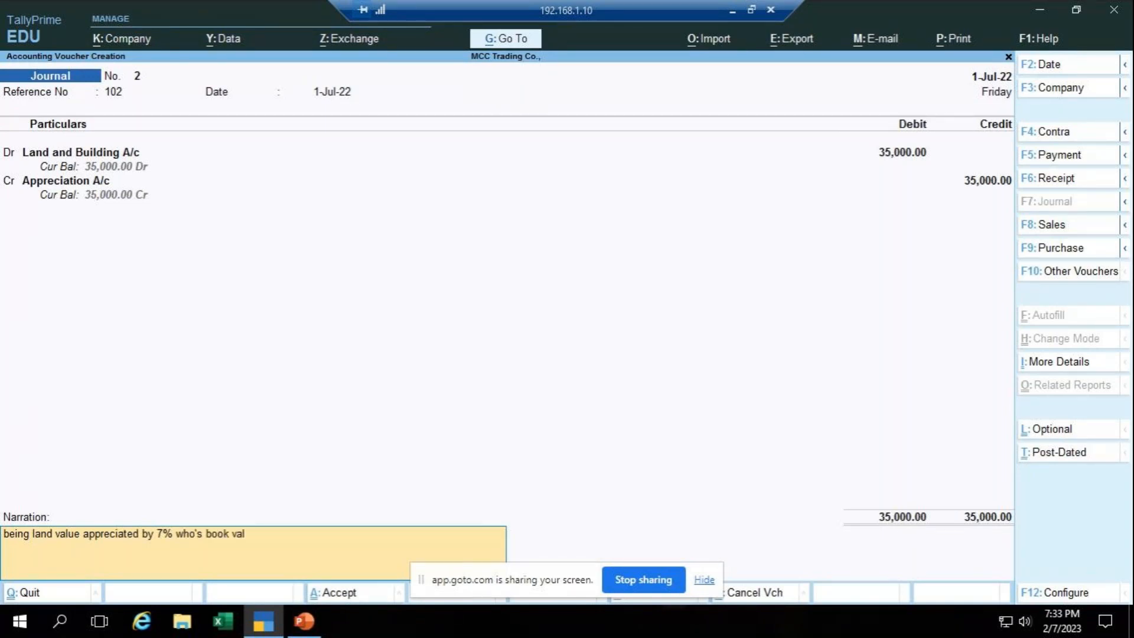
text(ue is 500000)
key(Return)
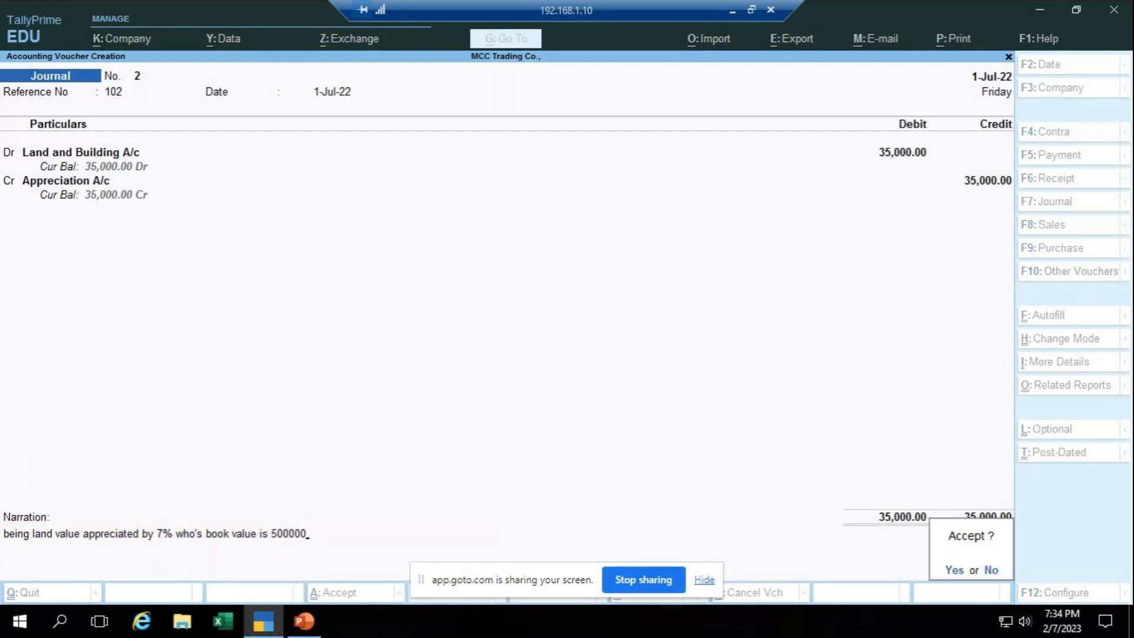
key(Return)
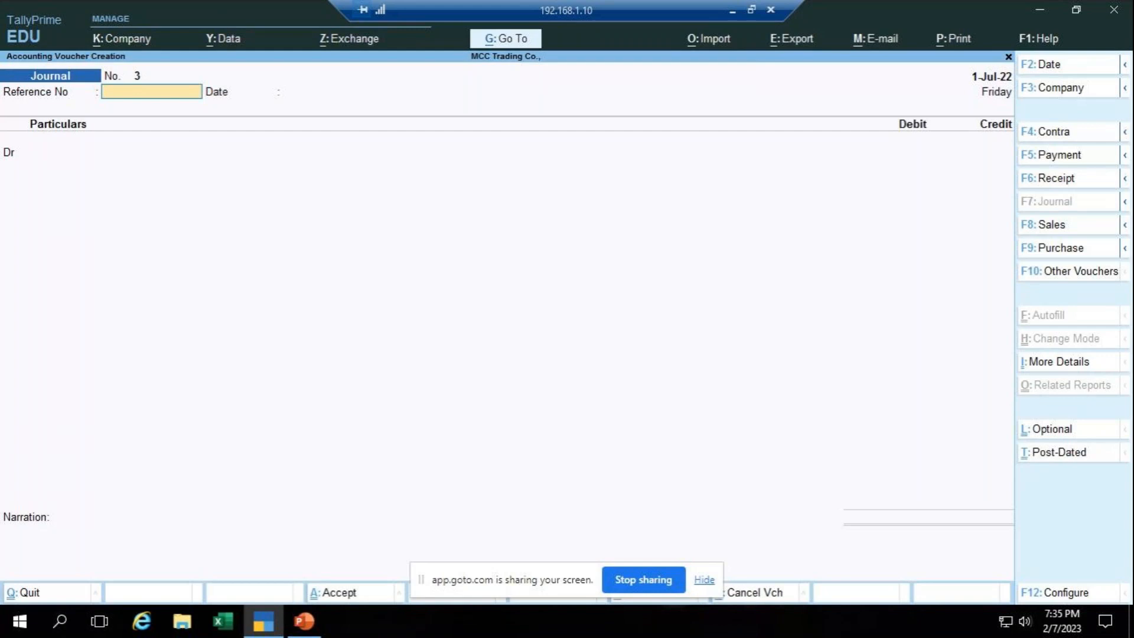
- Check the capital transfer exercise in PowerPoint, and in TallyPrime start the journal with reference number 103 and date 1-Aug-22
key(alt)
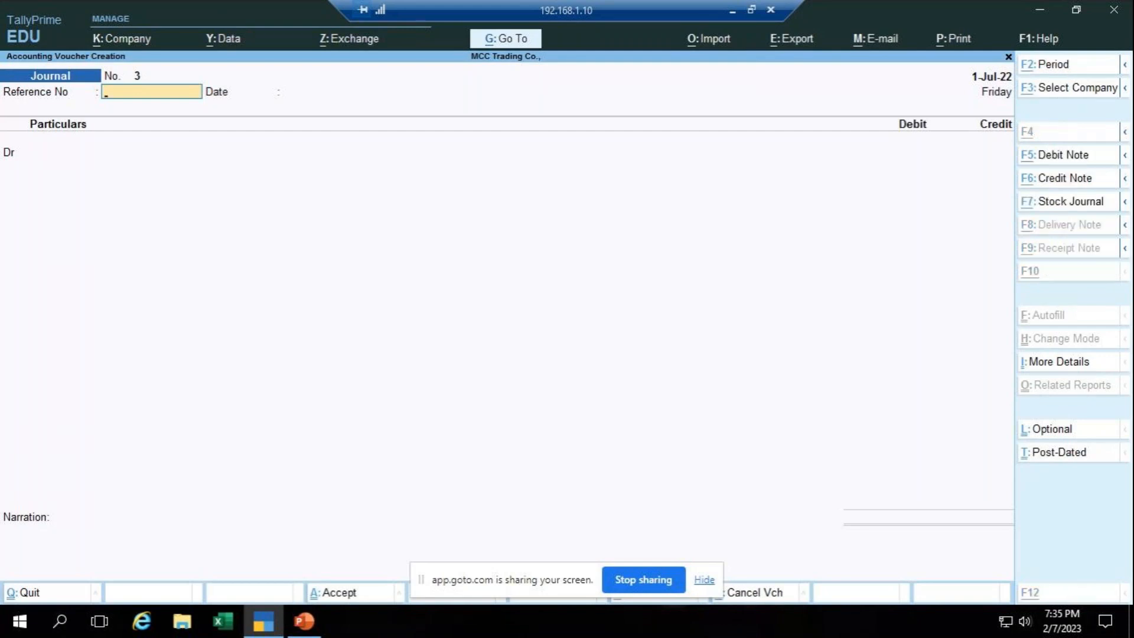
key(alt+Tab)
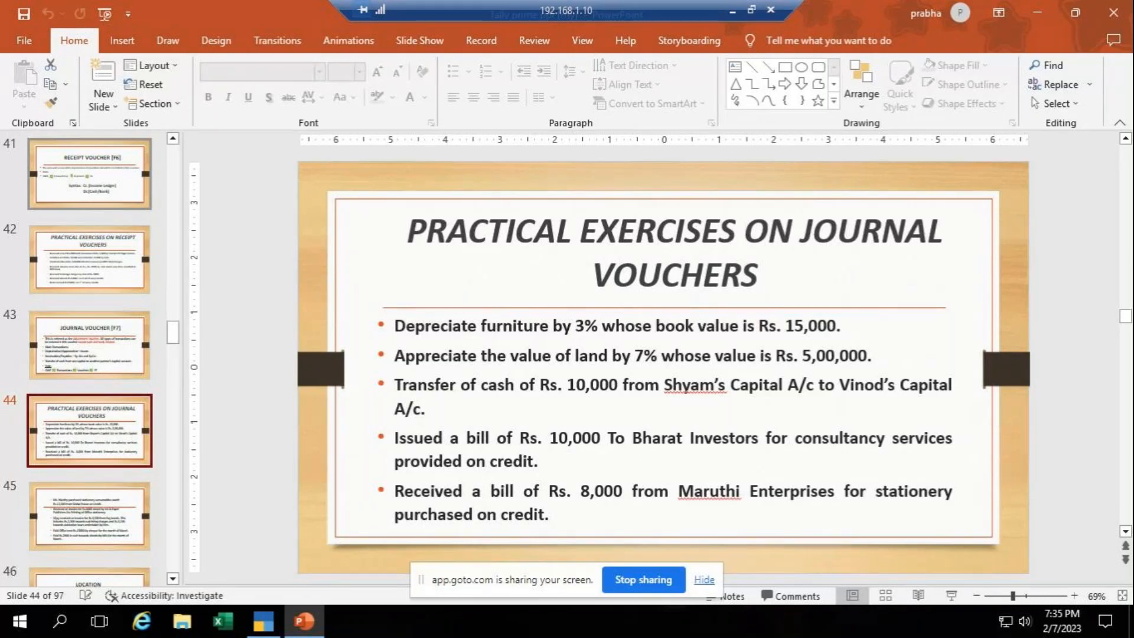
key(alt+Tab)
text(103)
key(F2)
text(1.8)
key(Return)
key(Return)
key(Return)
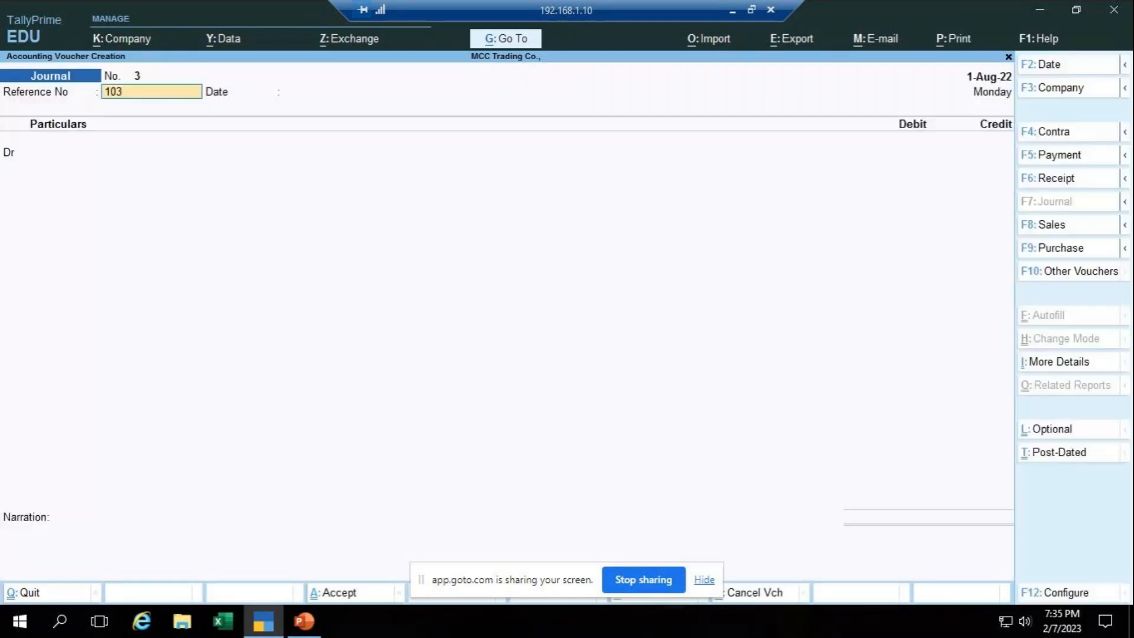
- Recheck the slide and create the transfer recipient's capital ledger under Capital Account as the journal's debit ledger
key(ctrl)
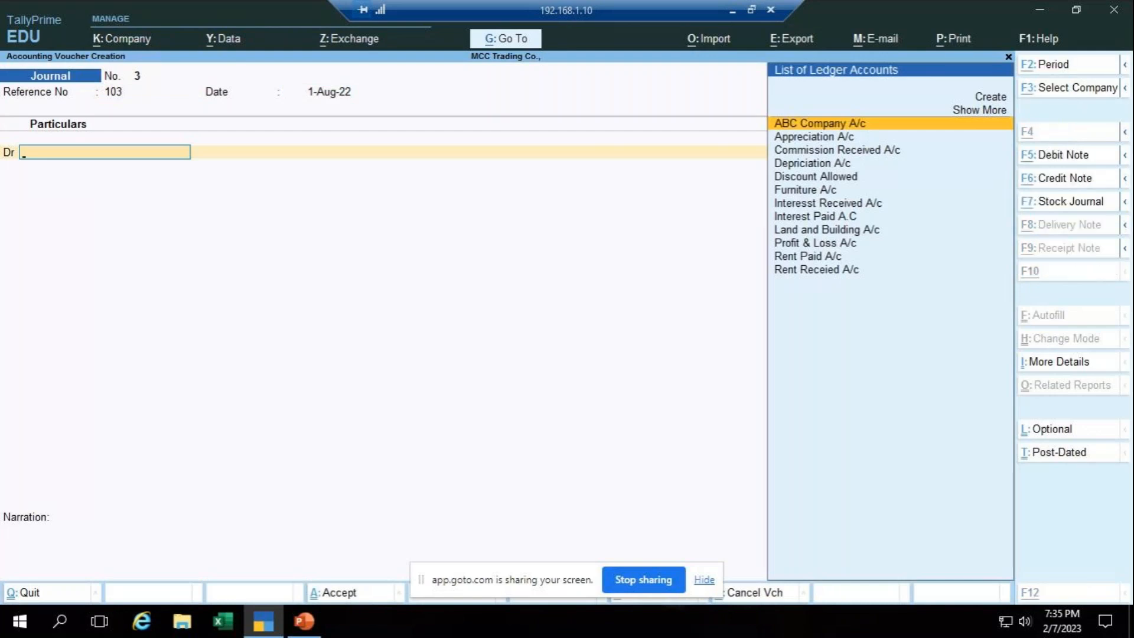
key(alt+Tab)
key(alt+Tab)
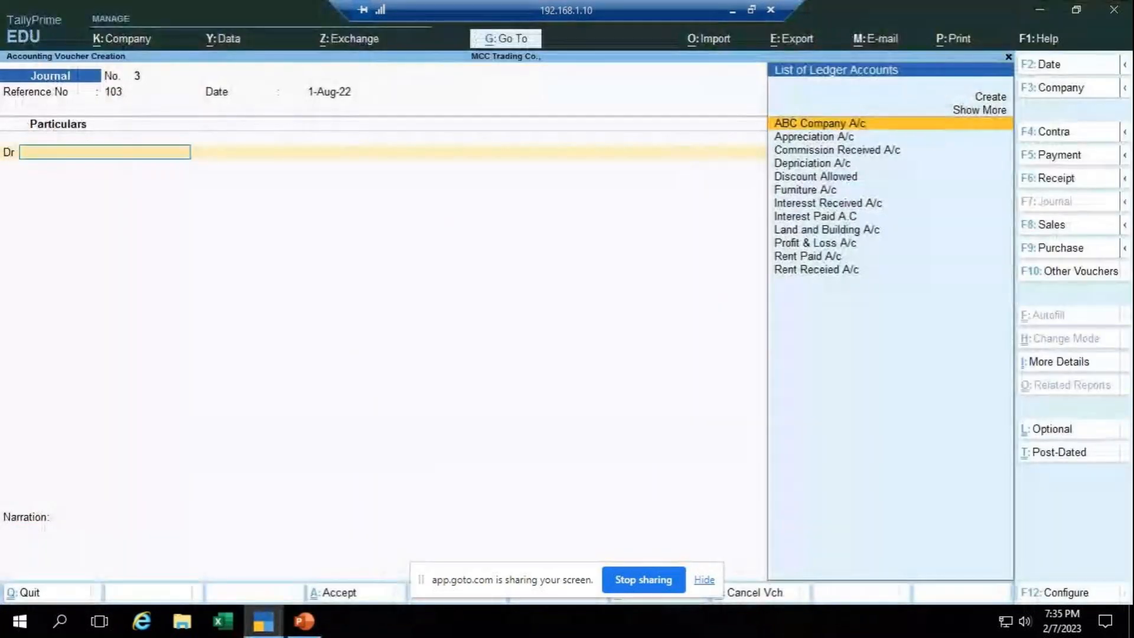
key(alt+c)
text(Vin)
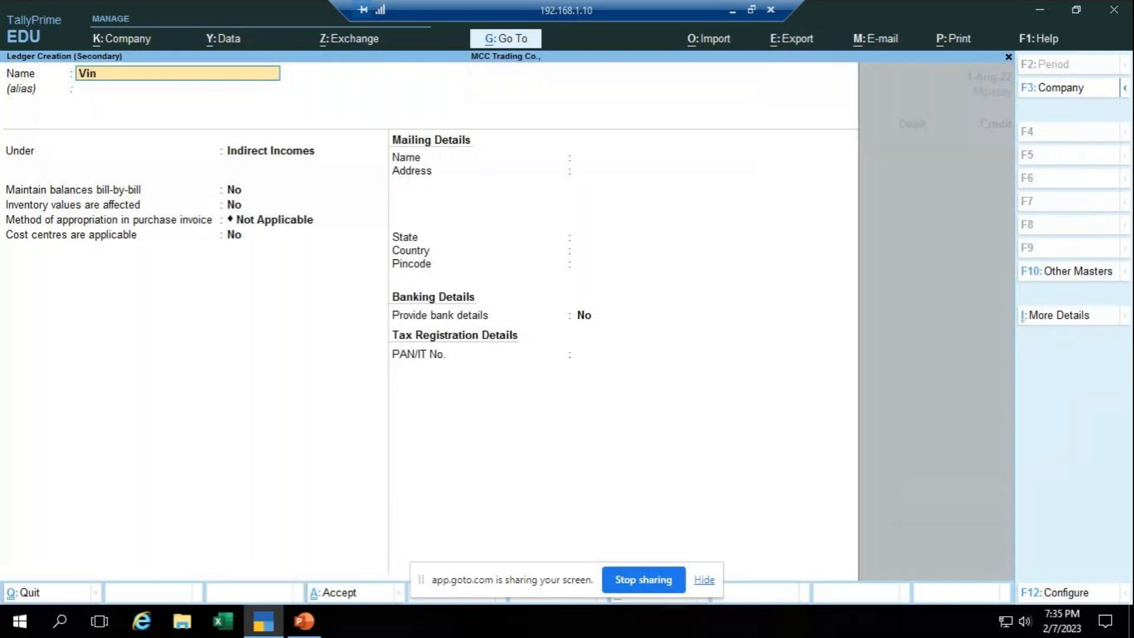
text(odh's Capital A/c)
key(Return)
text(C)
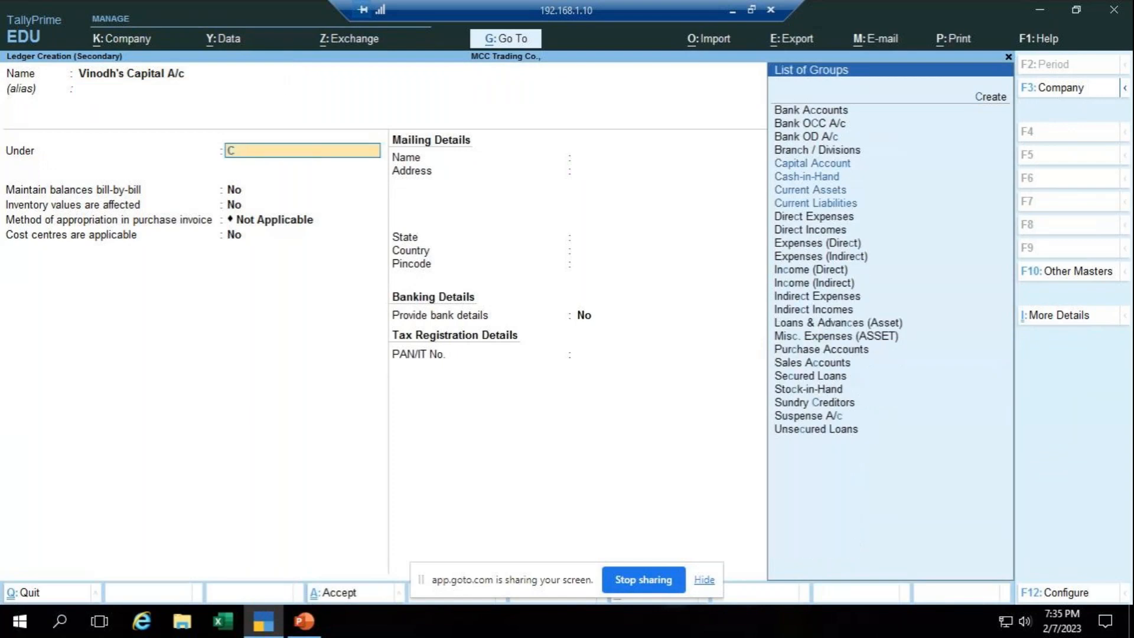
key(Return)
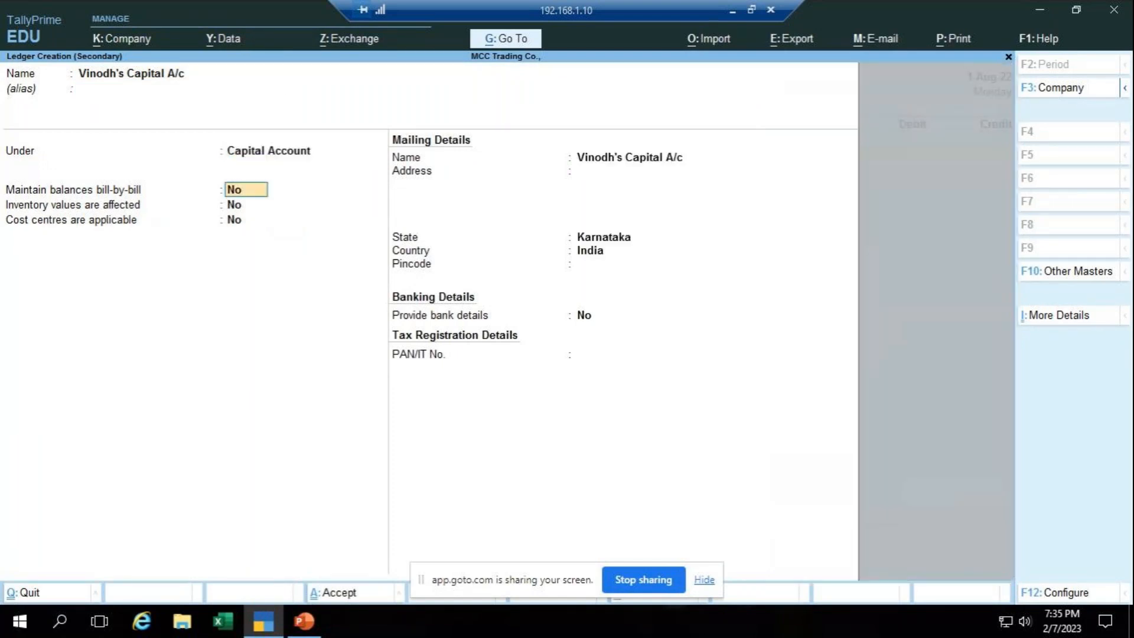
key(ctrl+a)
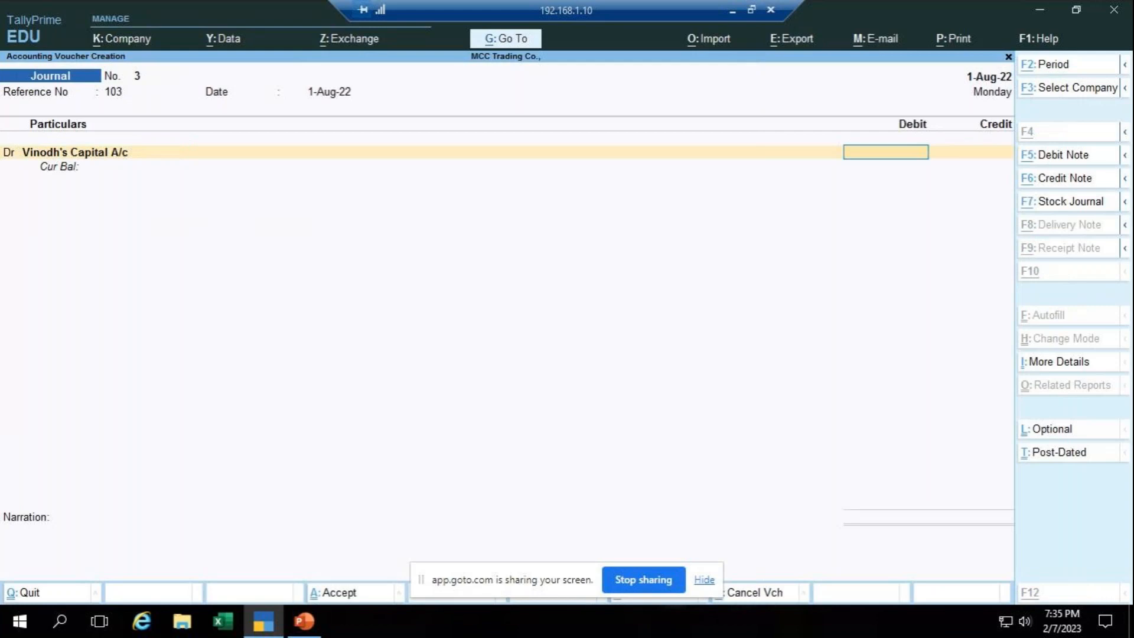
- Recheck the transfer amount in PowerPoint, and in TallyPrime enter a 10000 debit for the recipient's capital ledger
key(alt+Tab)
key(alt+Tab)
text(10000)
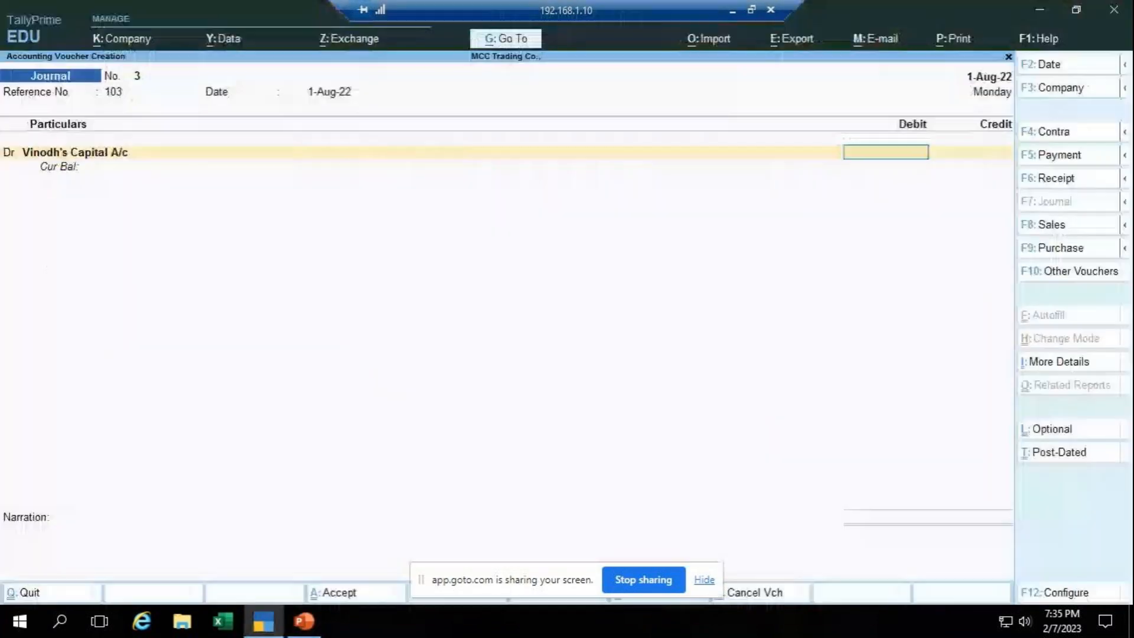
key(Return)
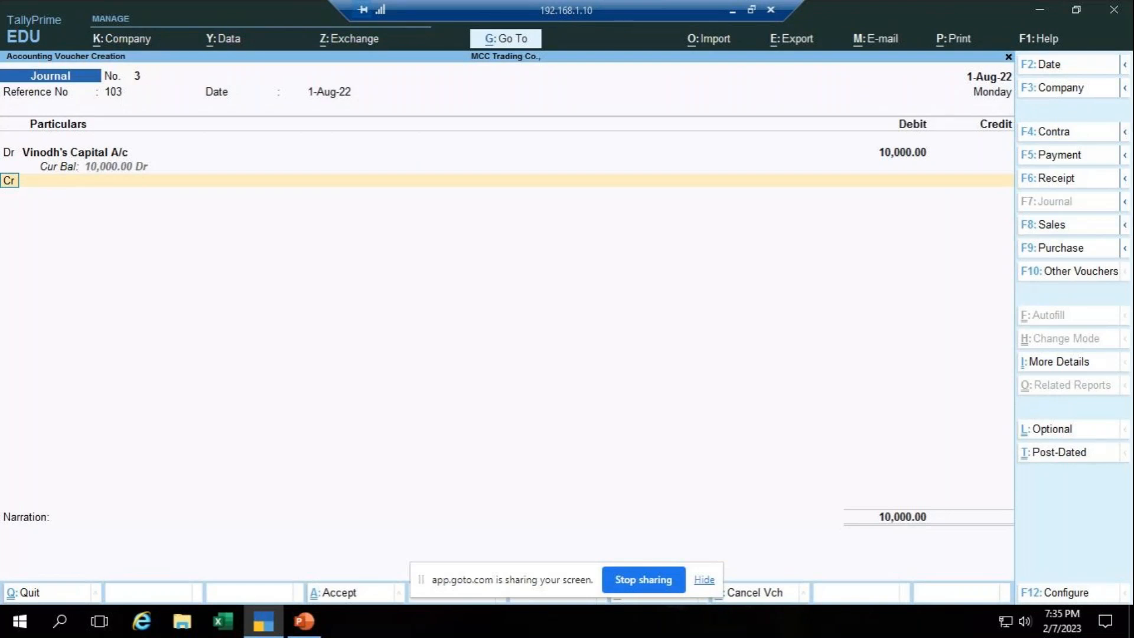
key(Return)
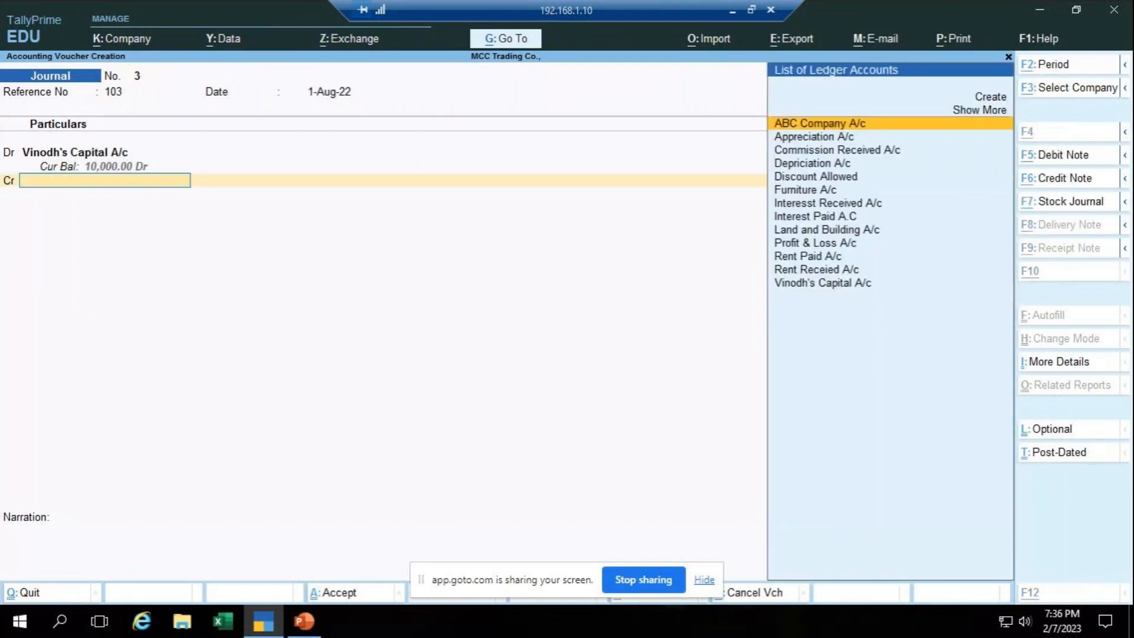
- Create the transferor's capital ledger under Capital Account as the journal's credit ledger and accept the 10,000.00 credit
key(alt+c)
text(Shyam's Capital A/c)
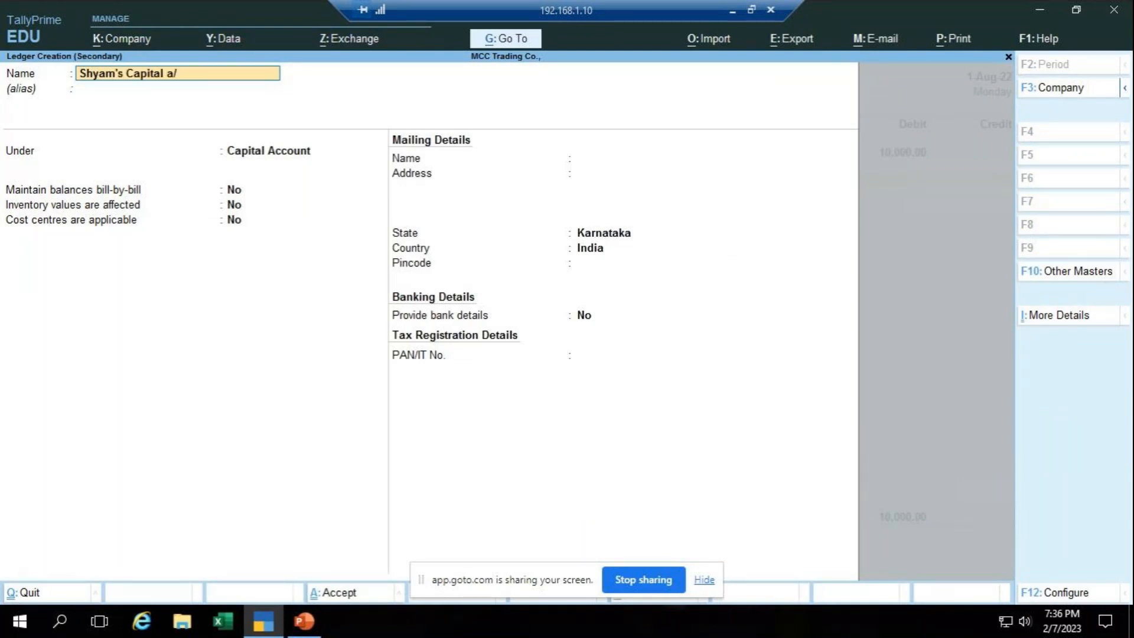
key(Return)
key(Return)
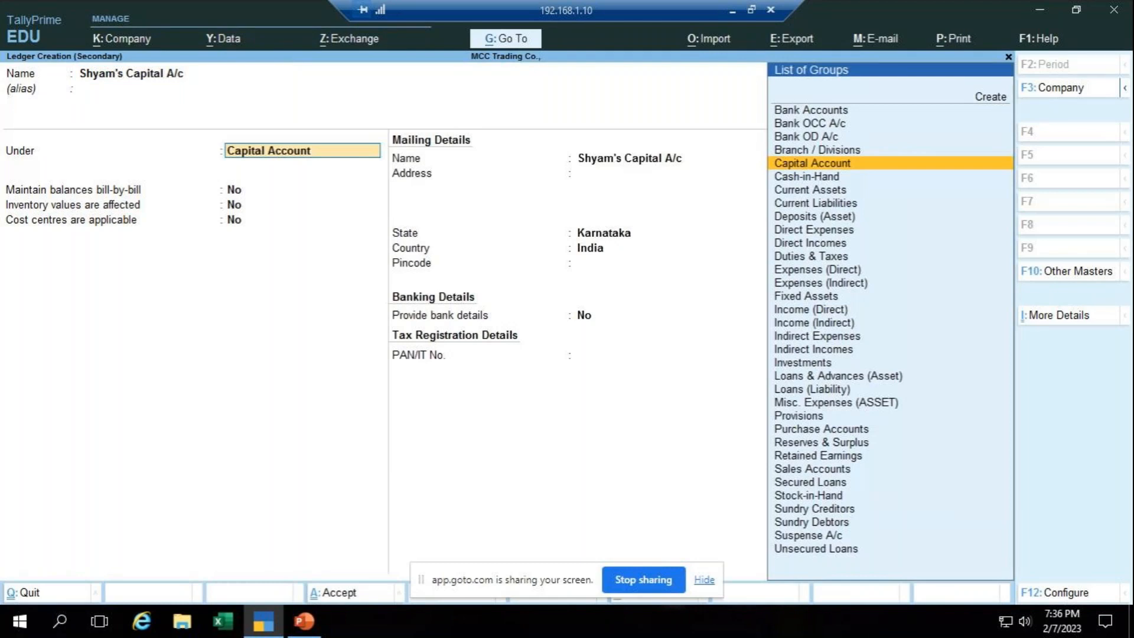
key(ctrl)
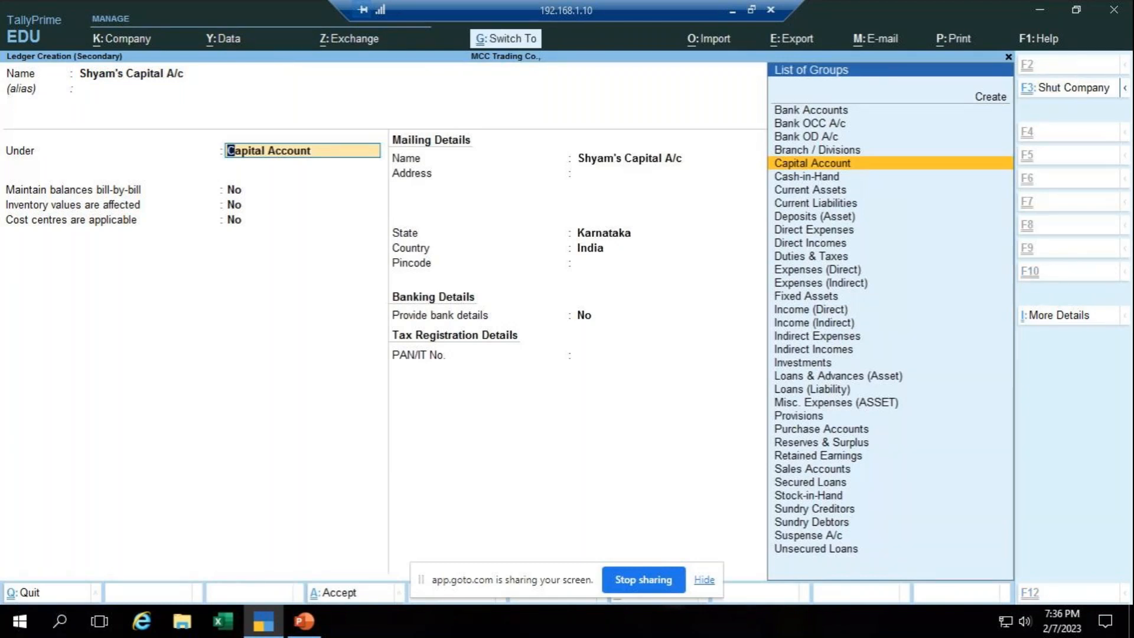
key(ctrl+a)
key(Return)
- Enter a narration describing the capital amount transferred from one capital account holder to the other, and save the journal voucher
text(being capital tra)
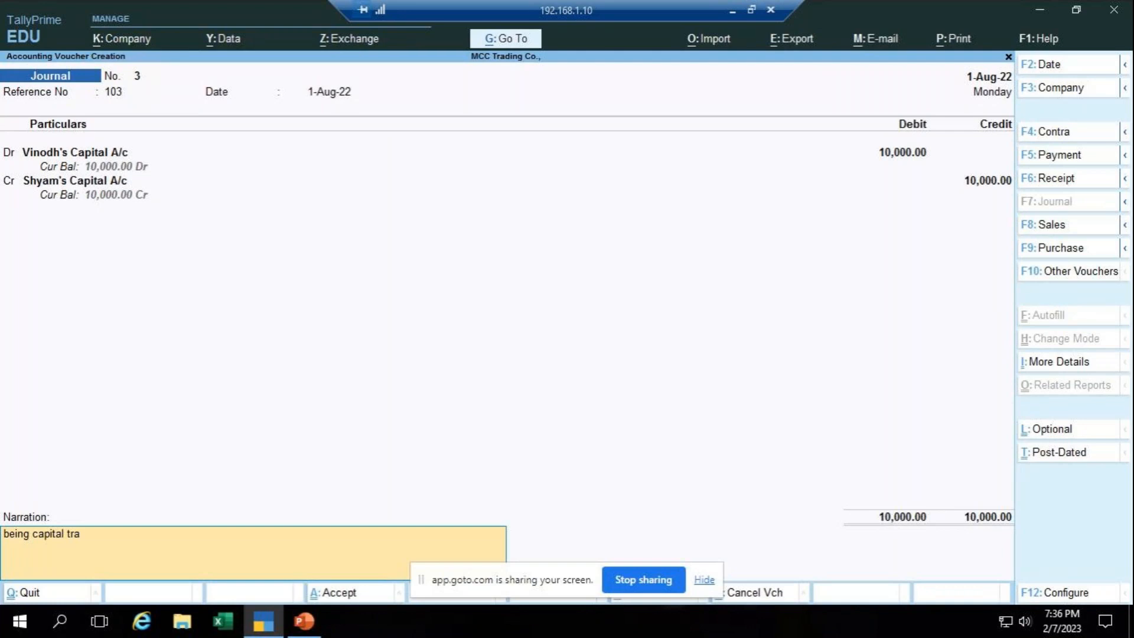
key(BackSpace)
key(BackSpace)
key(BackSpace)
text(an)
key(BackSpace)
text(mont)
text(ansfferd from Shyam t)
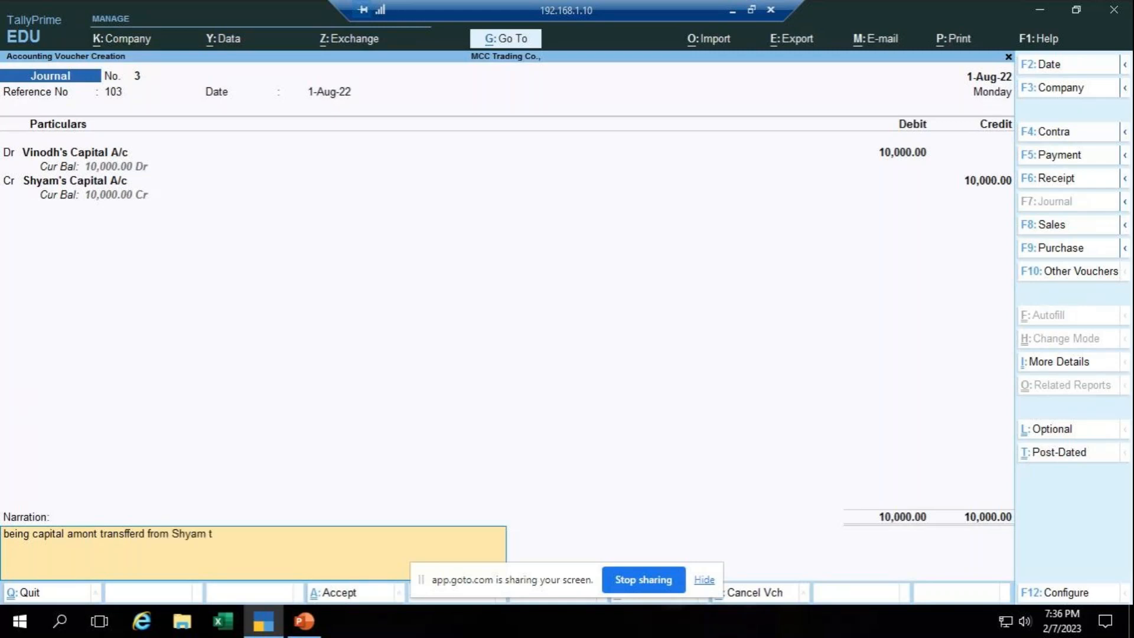
text(o vinodh)
key(Return)
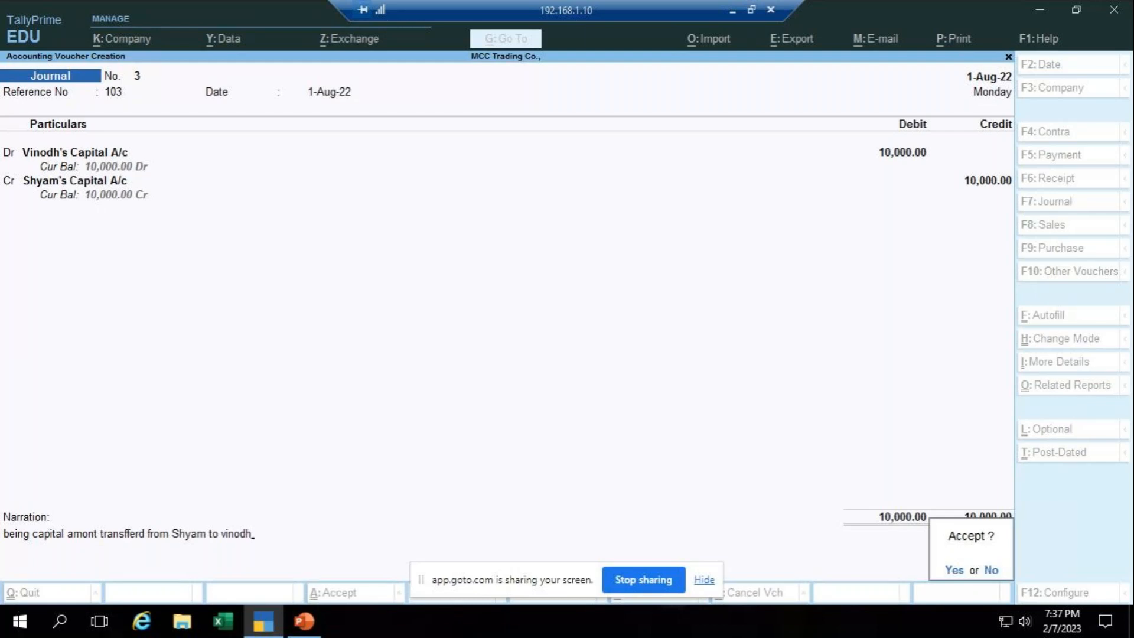
key(Return)
- Check the consultancy bill exercise in PowerPoint, and in TallyPrime start a new debit ledger named Bharat Investor's
key(ctrl)
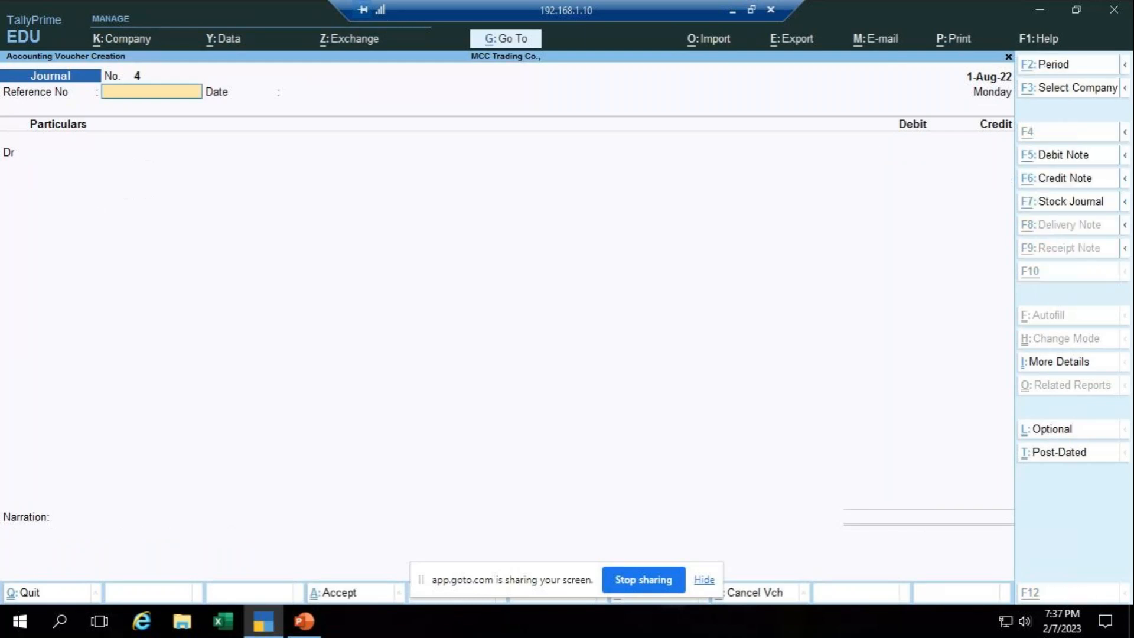
key(alt+Tab)
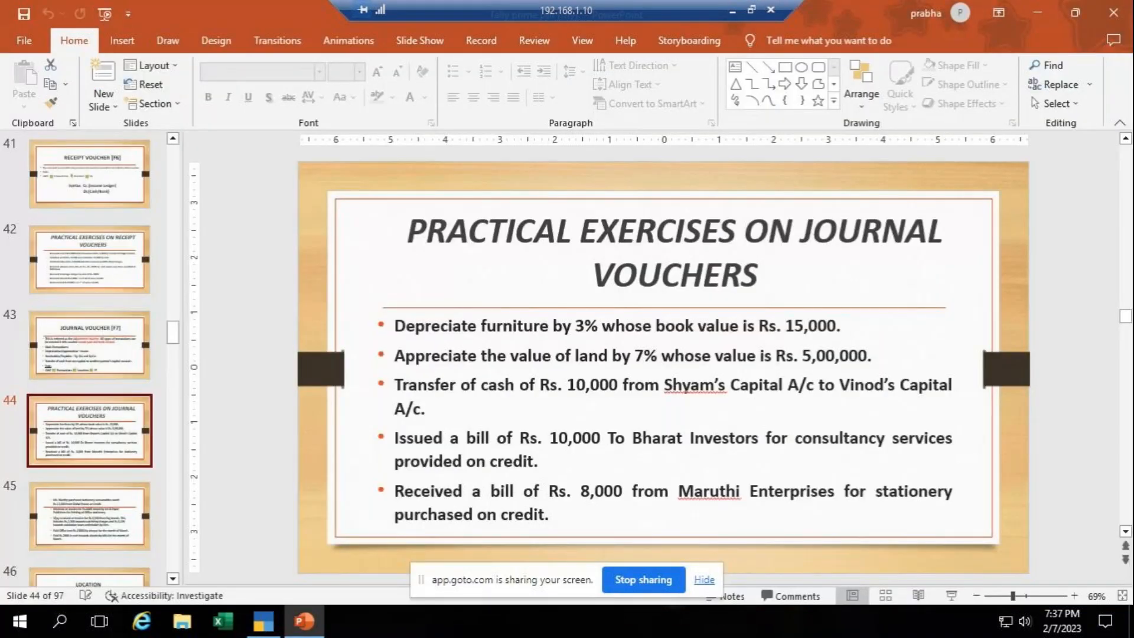
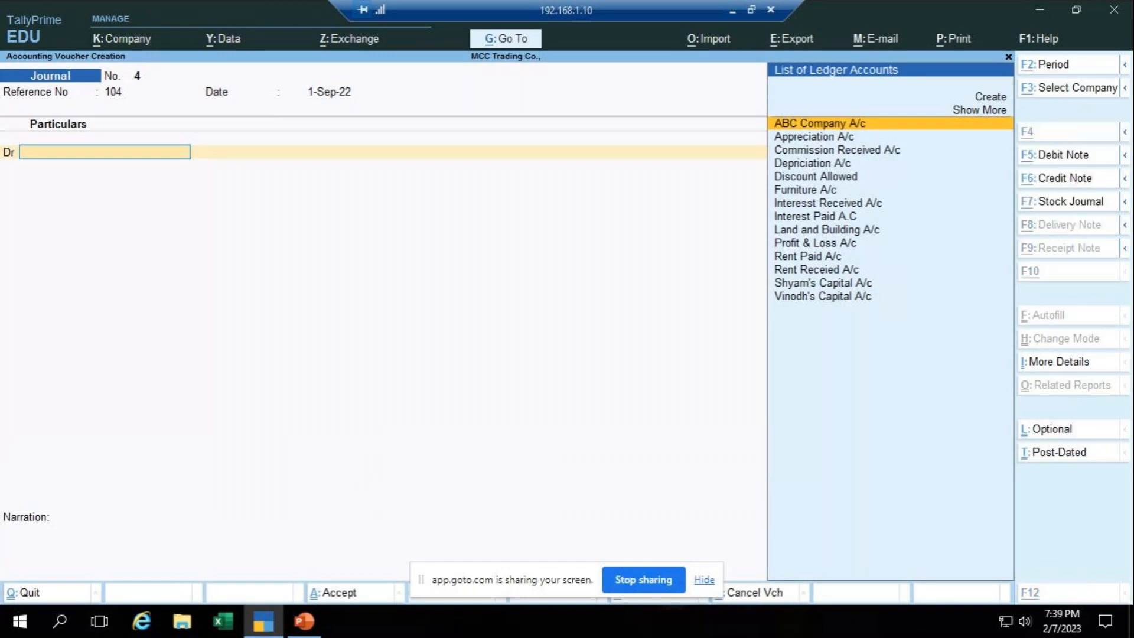
key(alt+c)
text(Bhara)
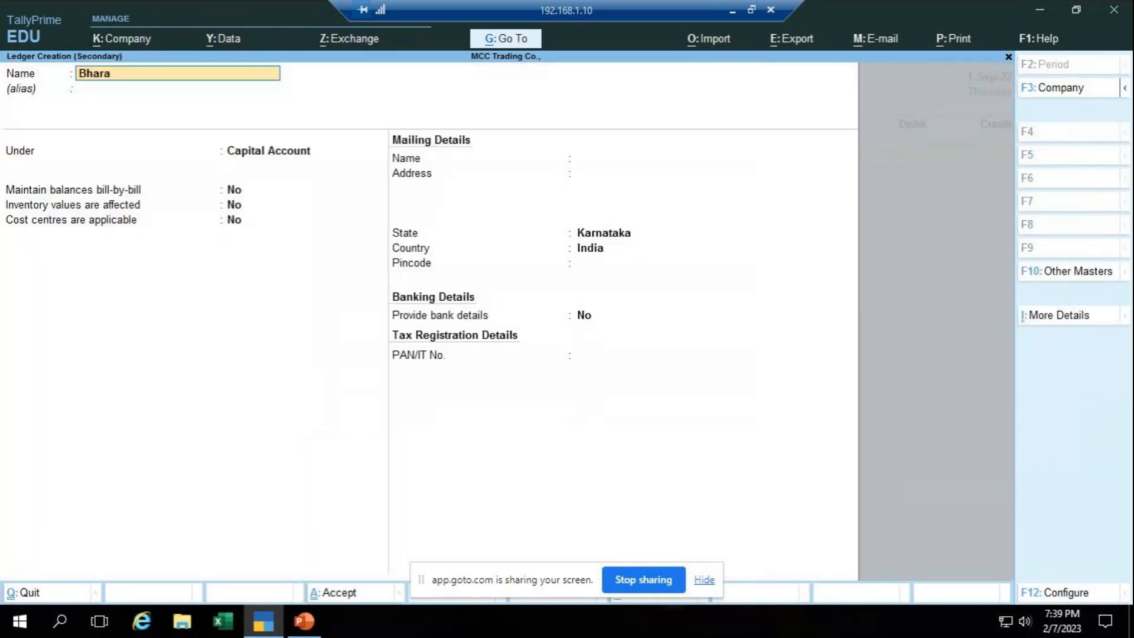
text(t Investor's)
key(Return)
key(Return)
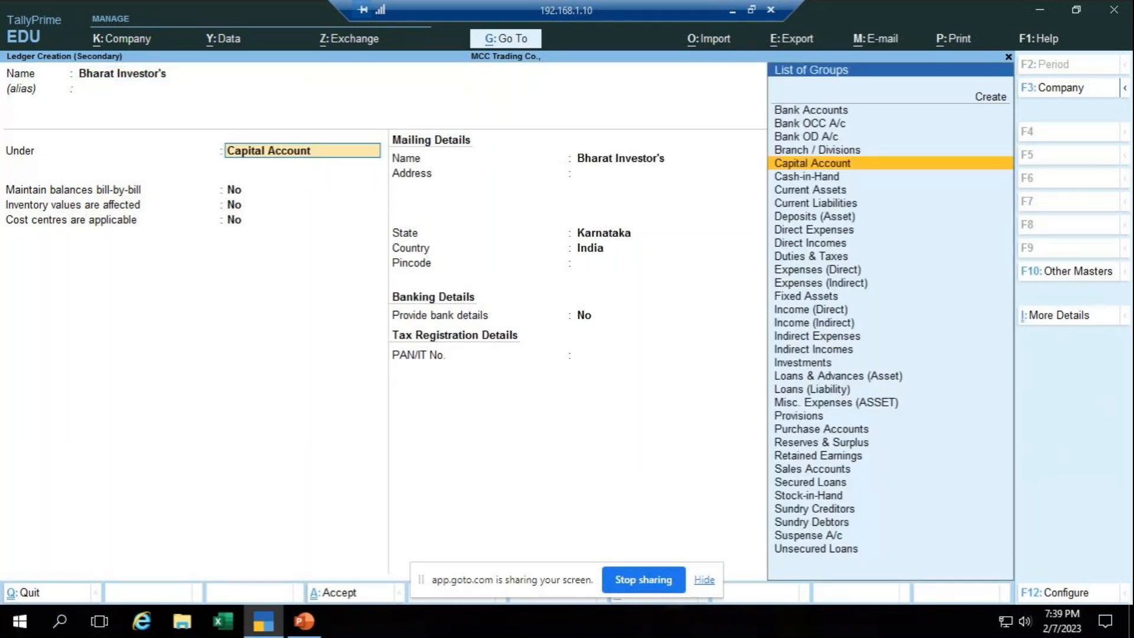
- Place the Bharat Investor's ledger under Sundry Debtors with bill-by-bill balances maintained, and save it as the journal's debit ledger
text(S)
key(Down)
key(Down)
key(Down)
key(Down)
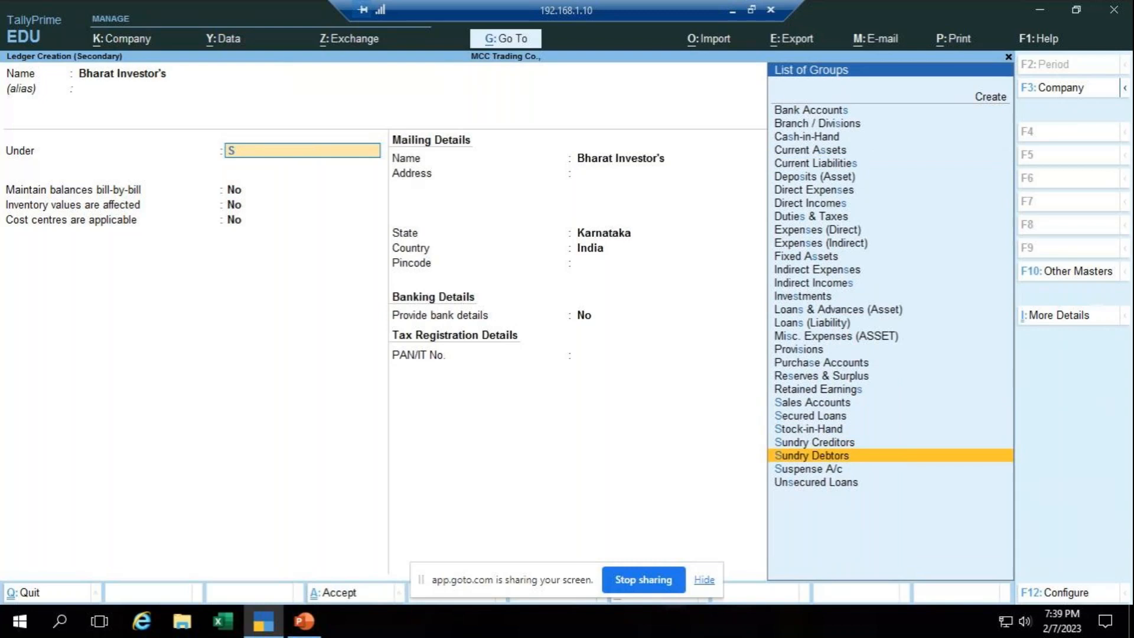
key(Return)
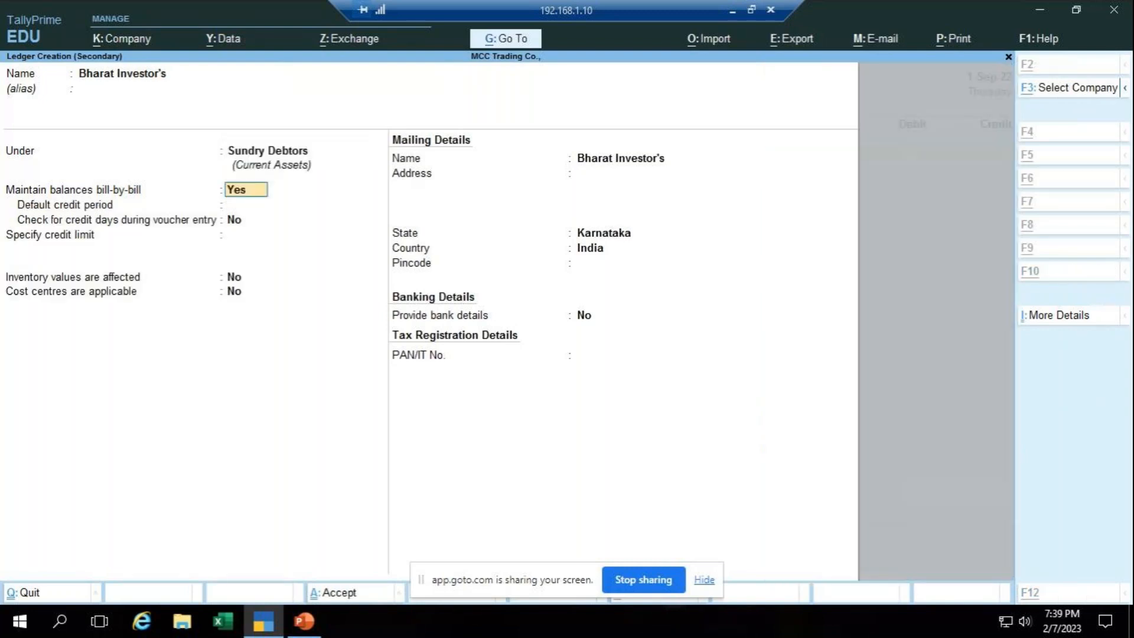
key(alt+Tab)
key(alt+Tab)
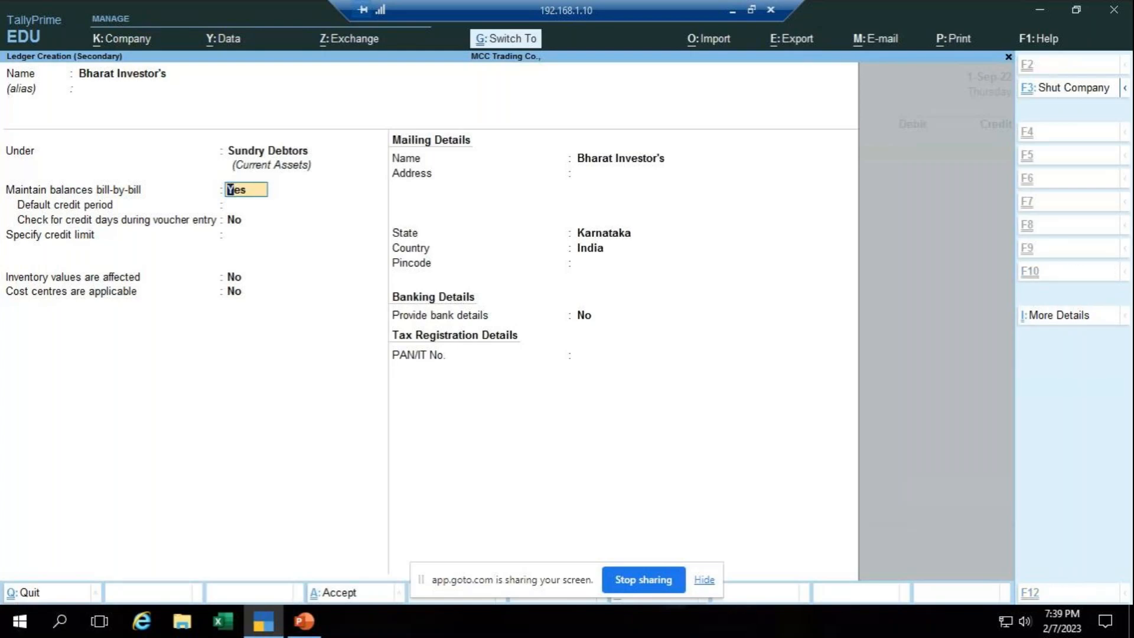
key(ctrl+a)
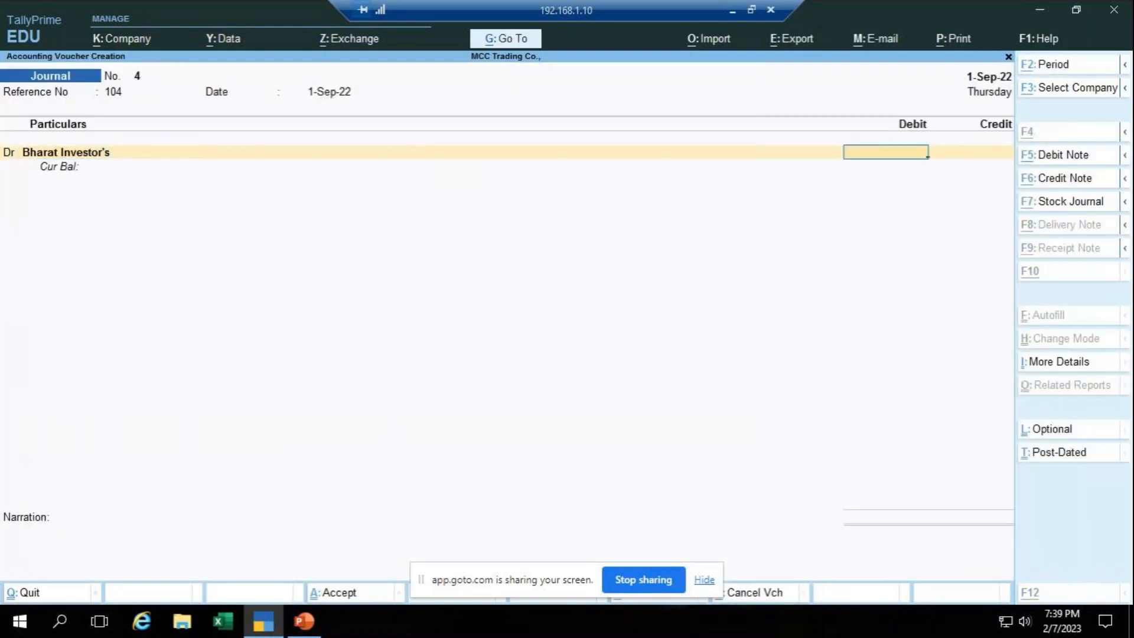
- Recheck the bill amount in PowerPoint, and in TallyPrime enter a 10000 debit for Bharat Investor's
key(alt+Tab)
key(alt+Tab)
text(10000)
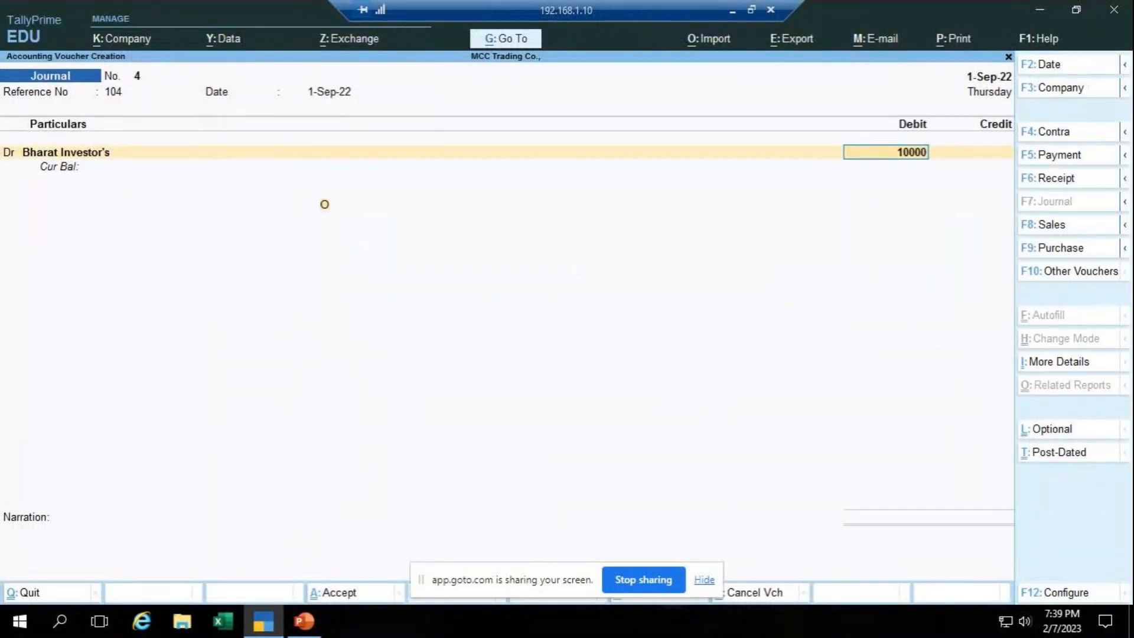
key(Return)
- Allocate the full Bharat Investor's debit in the bill-wise details to New Ref 104 without a due date
key(Up)
key(Up)
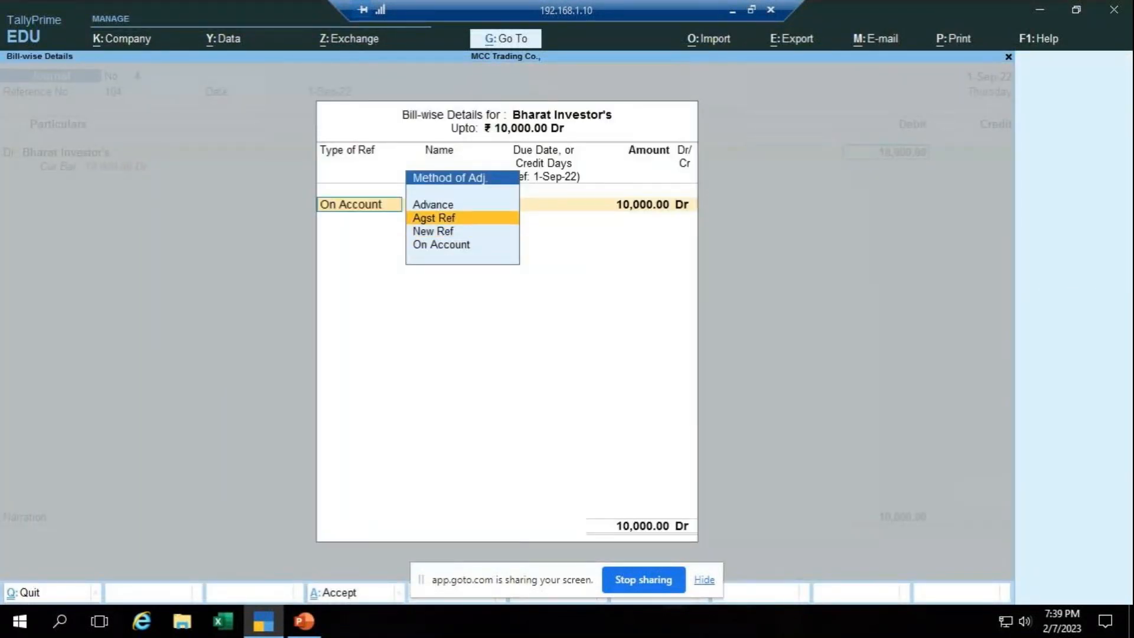
key(Down)
key(Return)
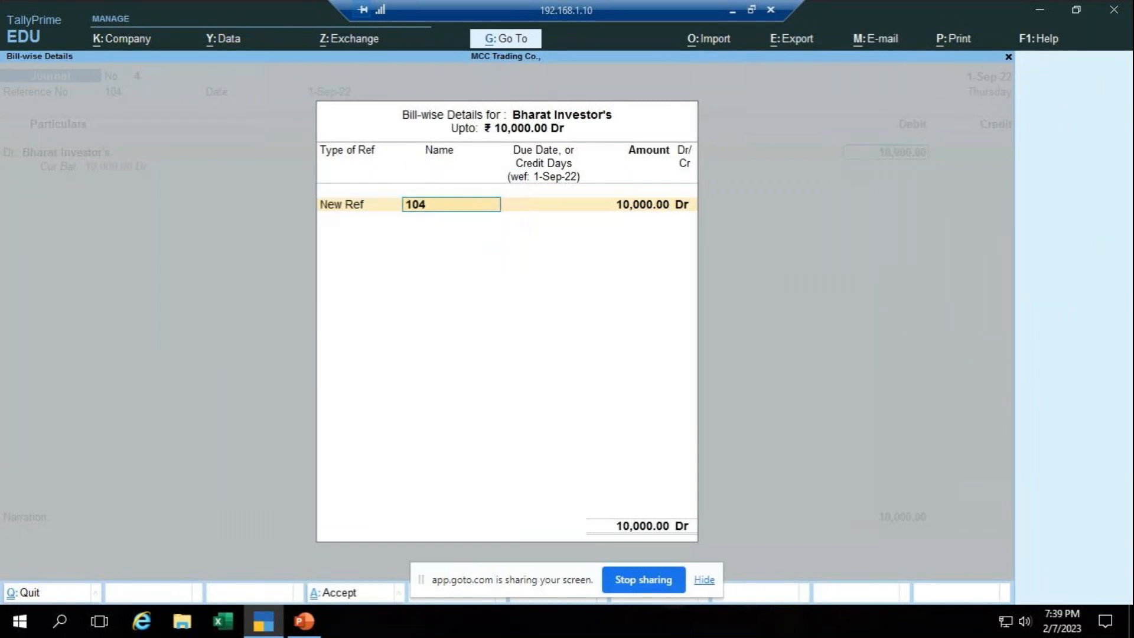
key(Return)
key(Return)
key(Return)
key(Return)
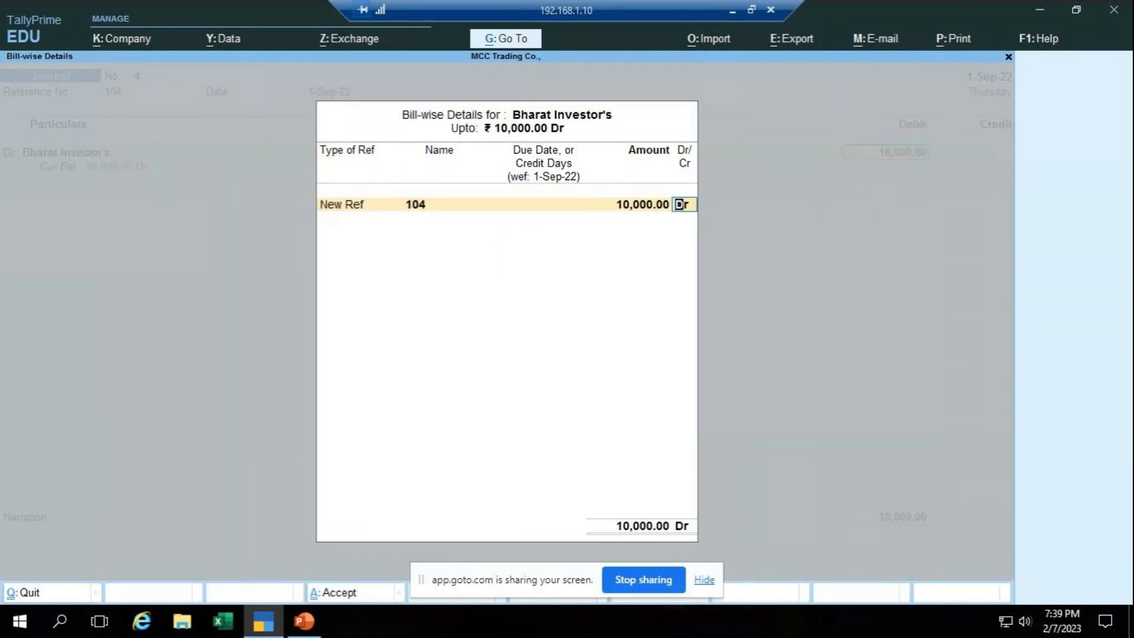
key(Return)
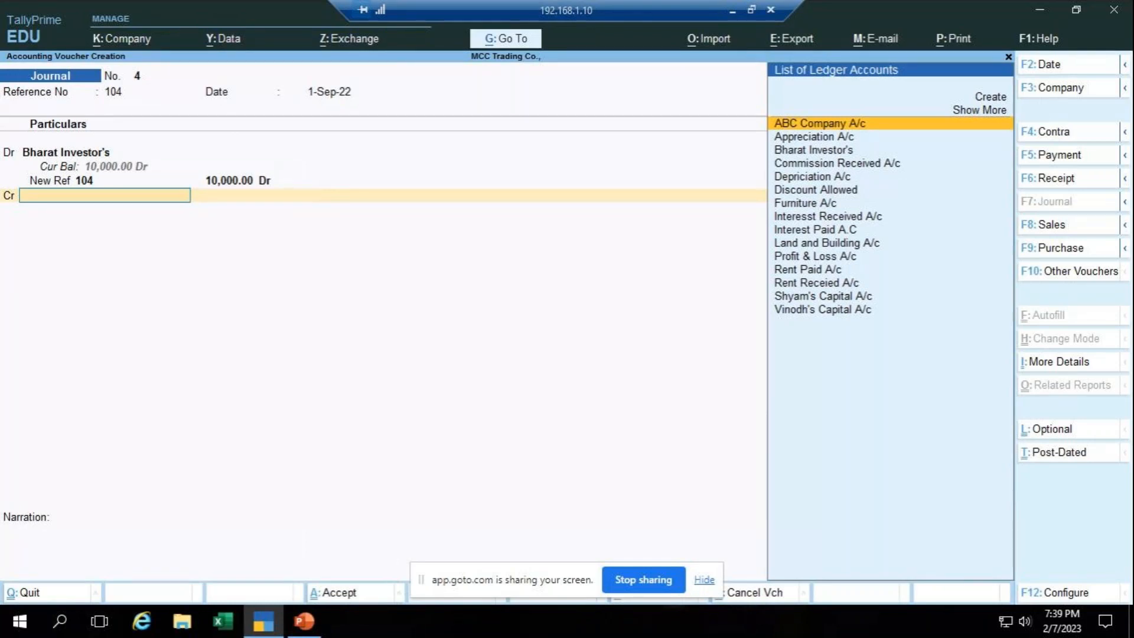
- Create the ledger Consultancy Services under Indirect Incomes as the journal's credit ledger
key(alt+c)
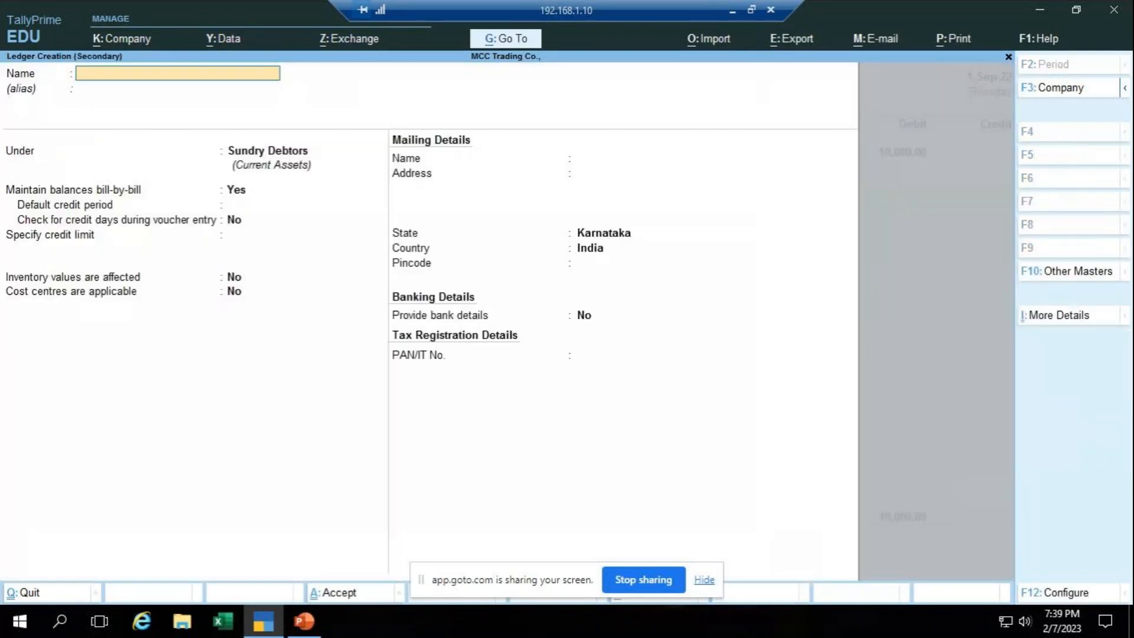
text(Consultancy Services)
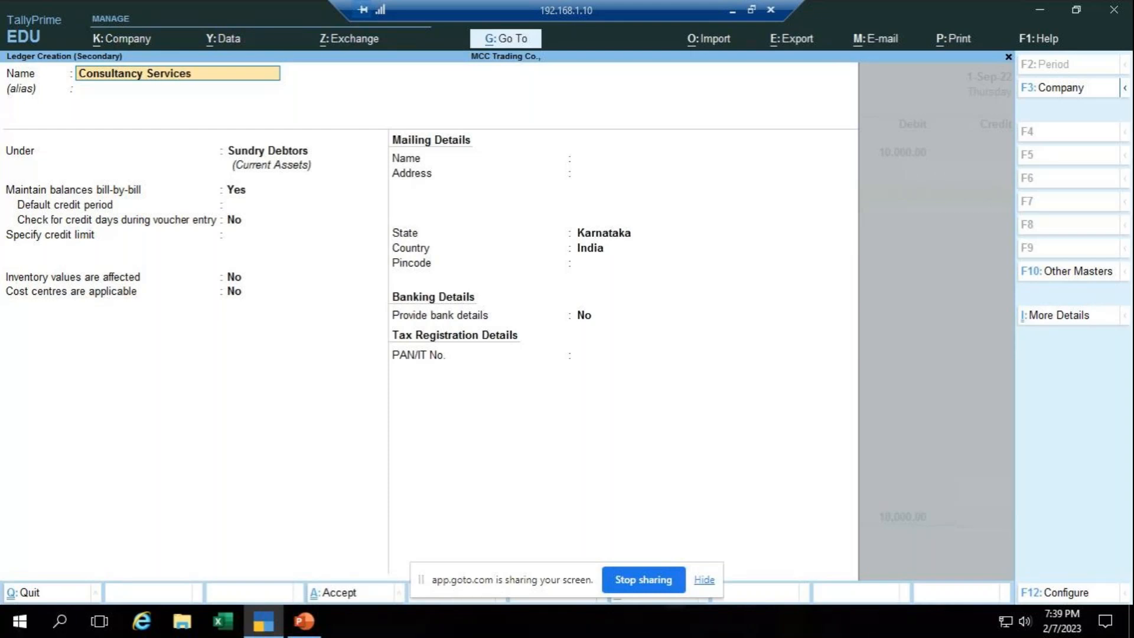
key(Return)
key(Return)
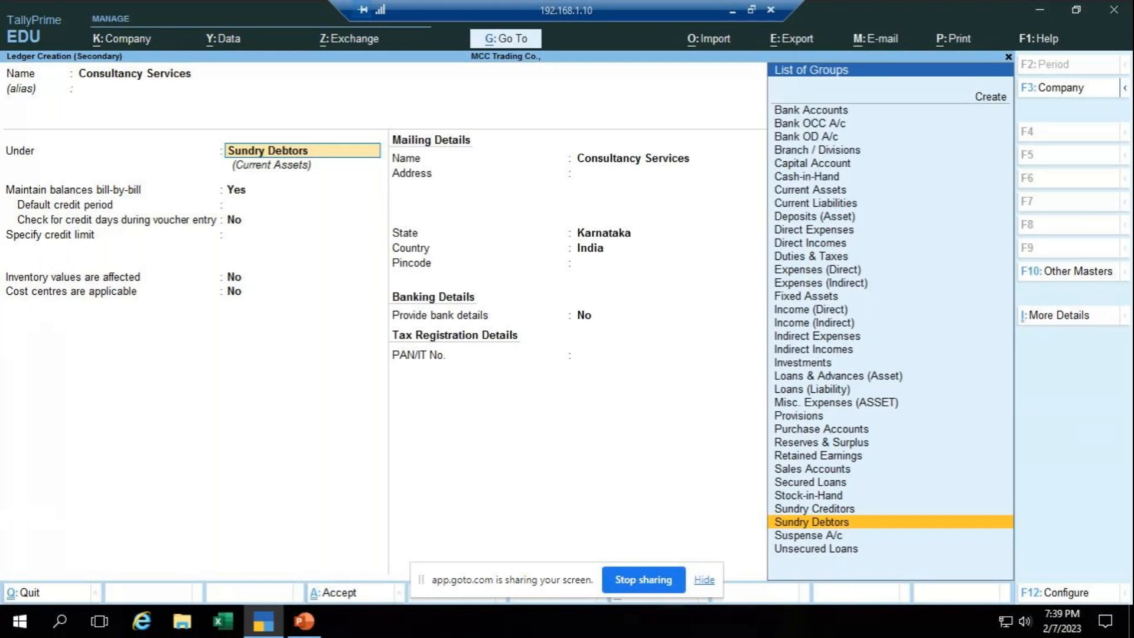
text(In)
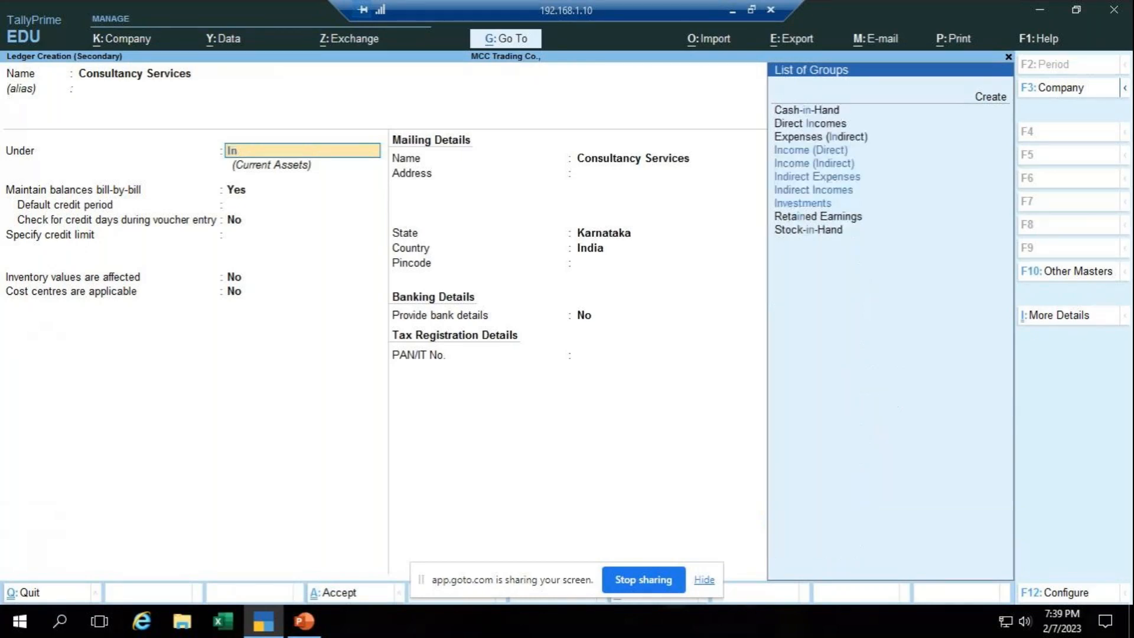
text(direct Incomes)
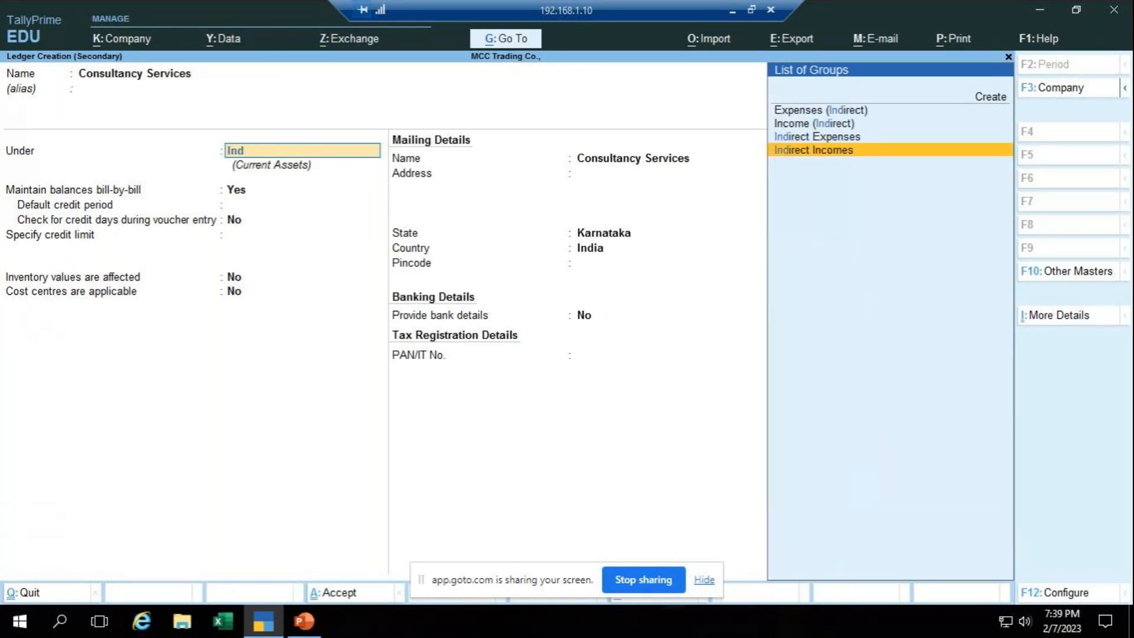
key(Return)
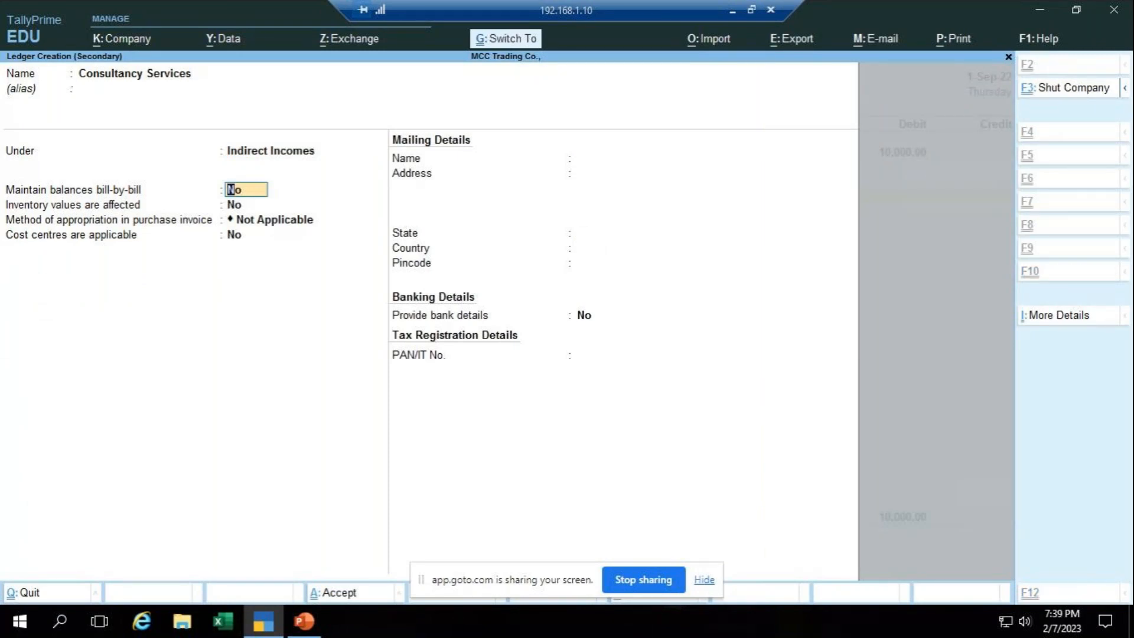
key(ctrl+a)
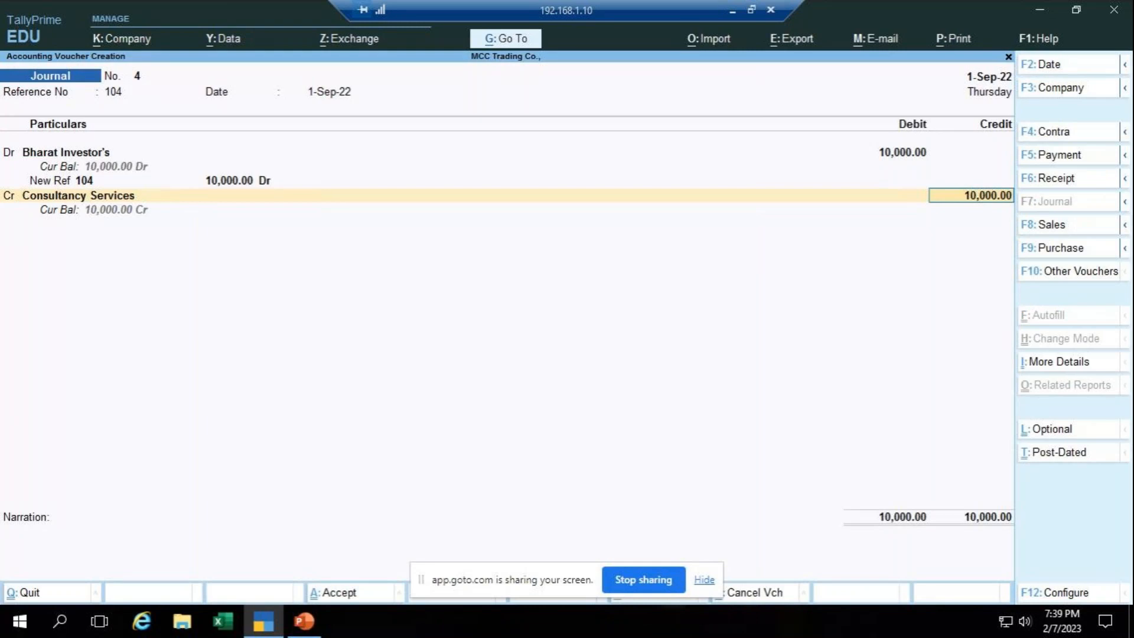
- Enter the narration "being bill issued to bharat investor's for consultancy services provided on credit basis" and save the journal voucher
key(Return)
text(being)
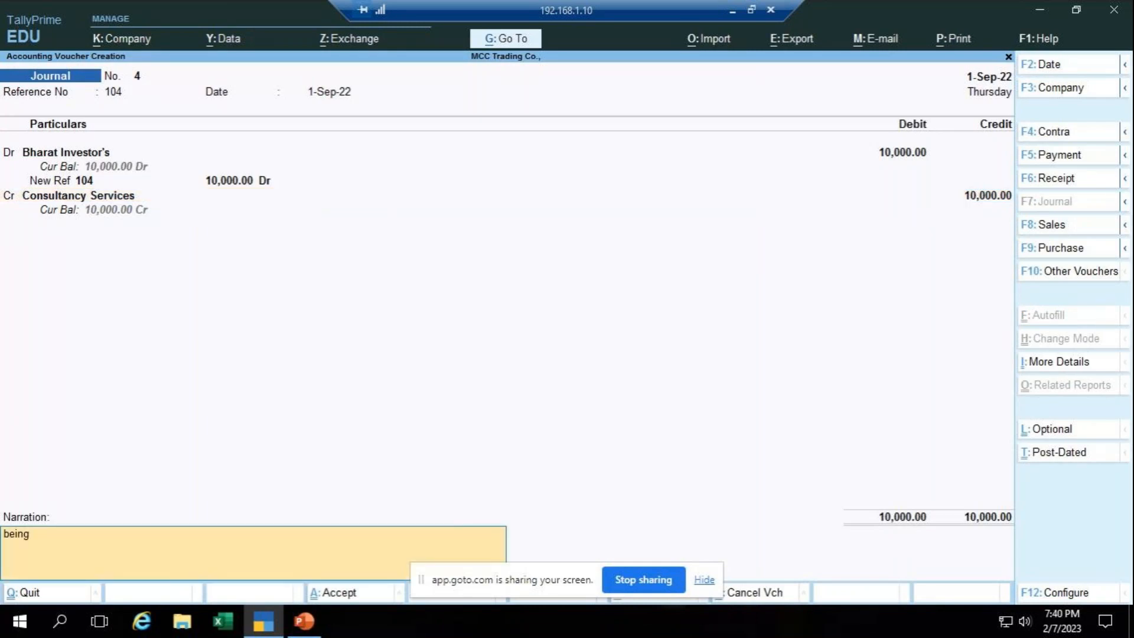
text( consulat)
key(BackSpace)
key(BackSpace)
key(BackSpace)
key(BackSpace)
key(BackSpace)
key(BackSpace)
key(BackSpace)
text(bill issued to bh)
key(BackSpace)
key(BackSpace)
text(bharat invest)
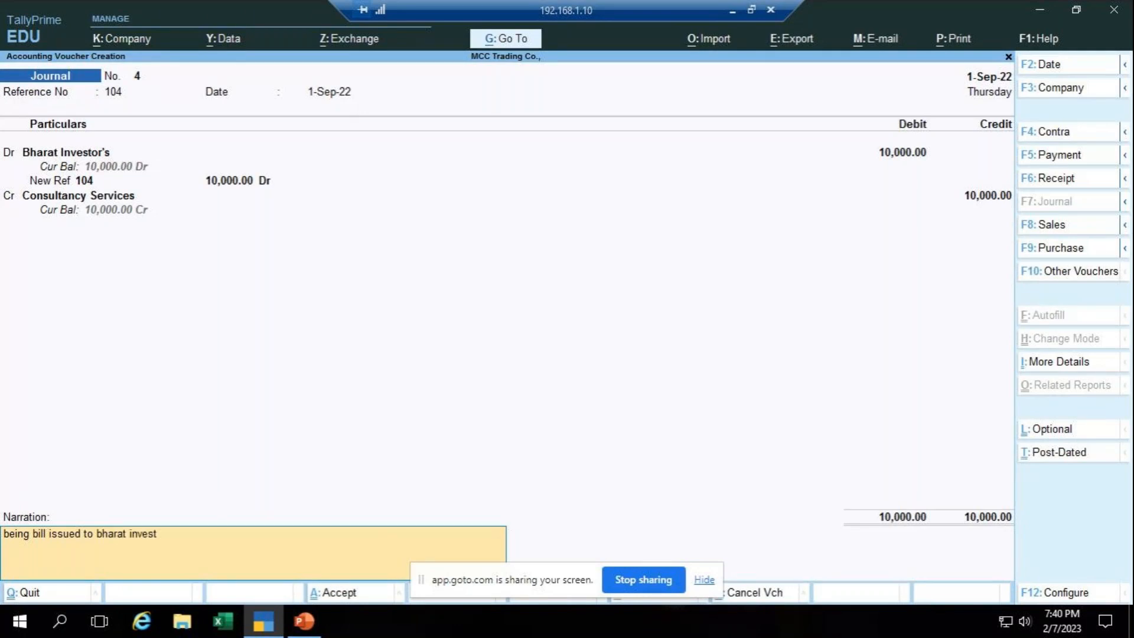
text(or's for consultancy services provided on credit basis)
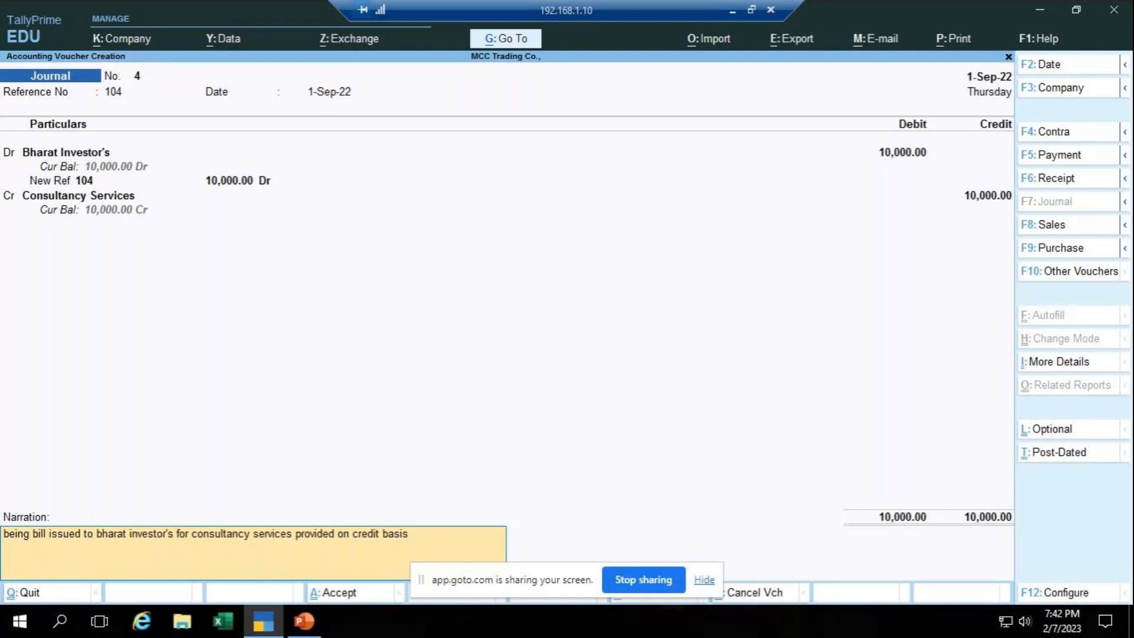
key(Return)
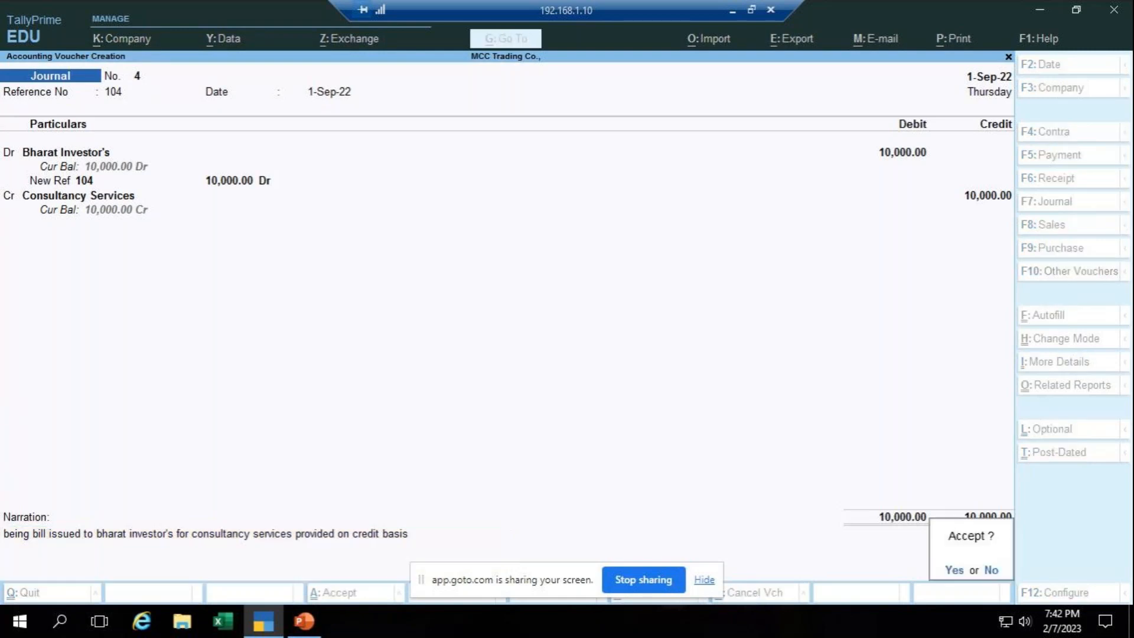
key(Return)
- Check the next exercise in PowerPoint, and in TallyPrime date the new journal voucher 1.10 with reference number 105
key(alt+Tab)
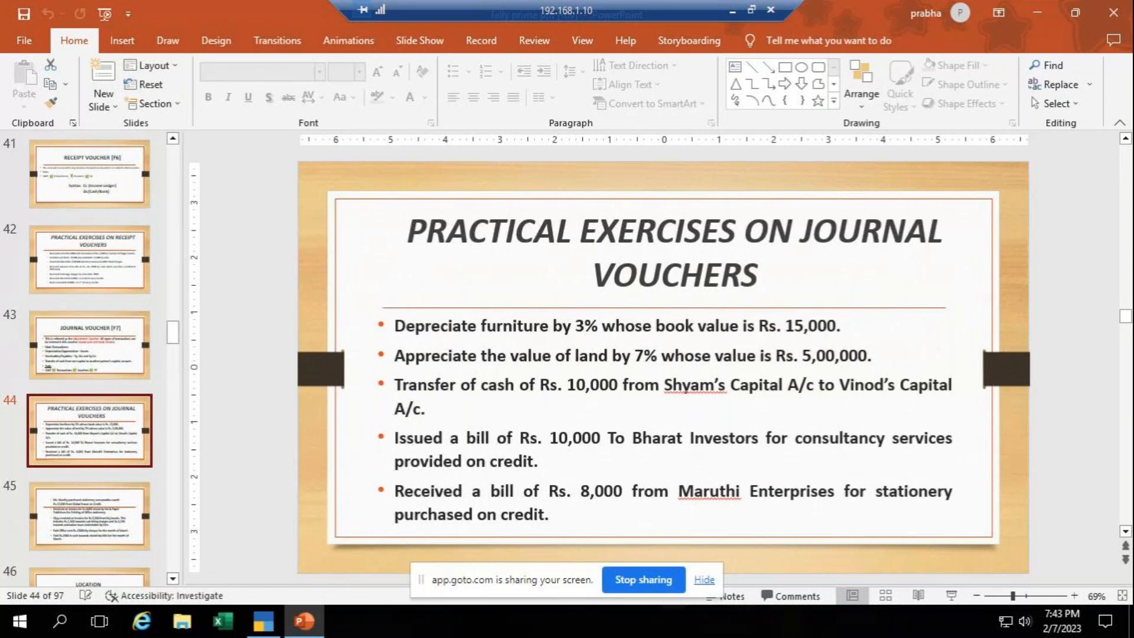
key(alt+Tab)
text(1.10)
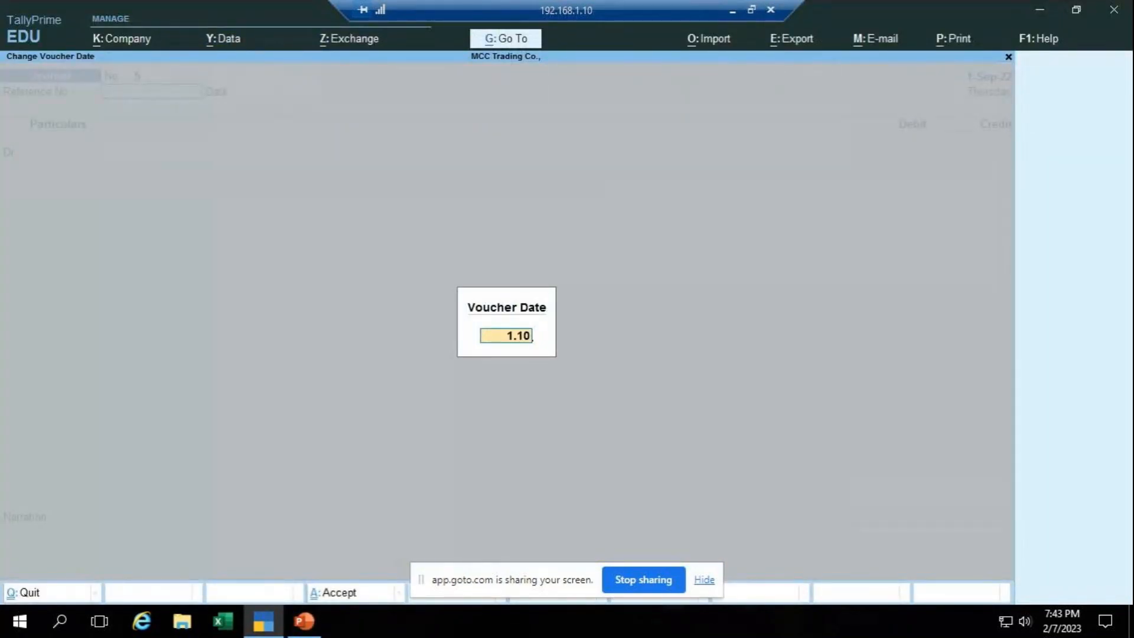
key(Return)
text(105)
key(Return)
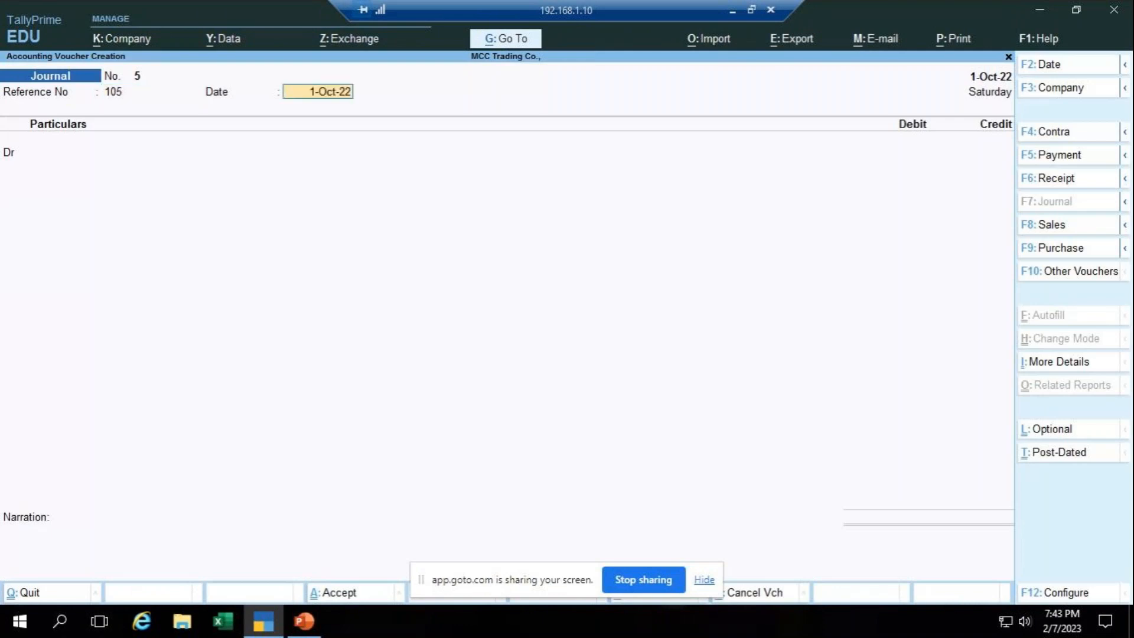
key(Return)
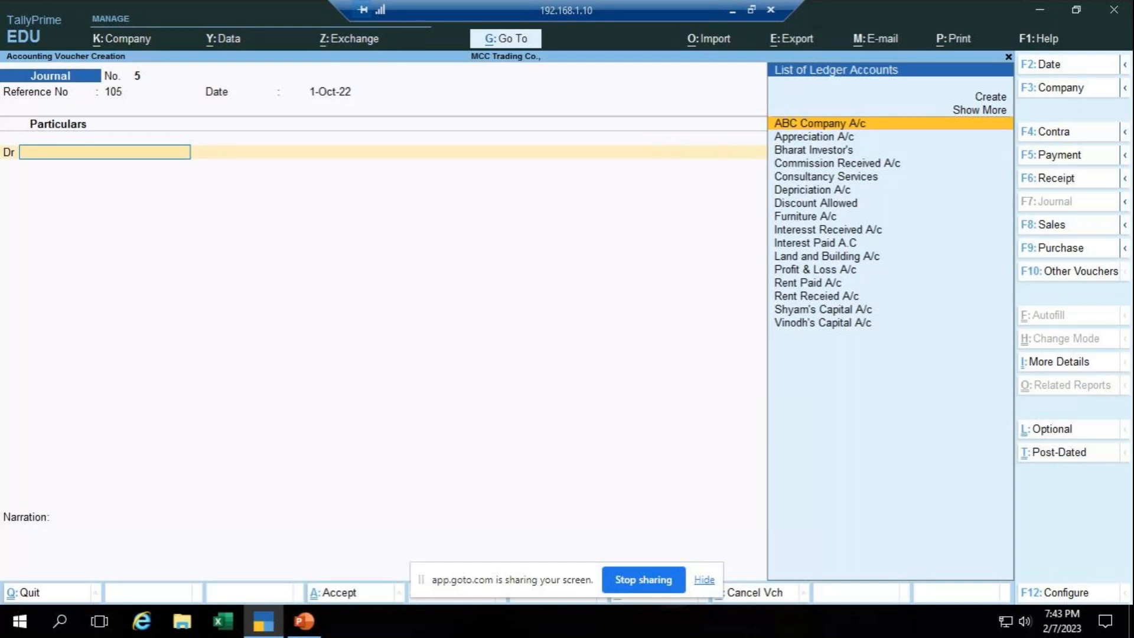
- Create the ledger Stationery A/c under Indirect Expenses as the journal's debit ledger and debit it 8000
key(ctrl)
key(alt+c)
text(Sta)
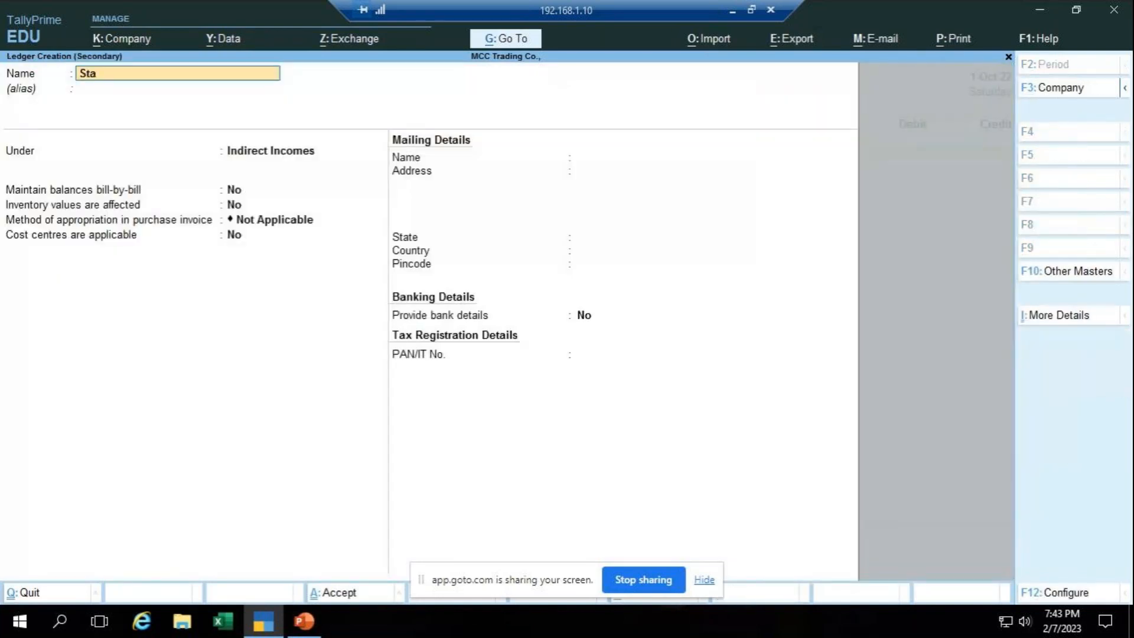
text(tionery A/c)
key(Return)
text(Ind)
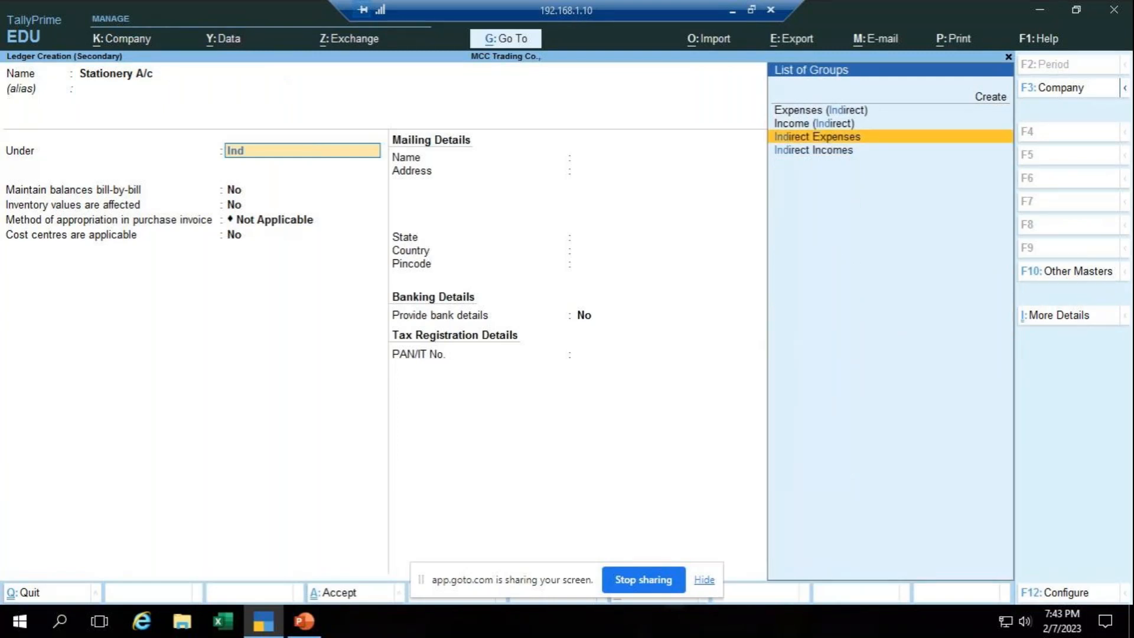
key(Return)
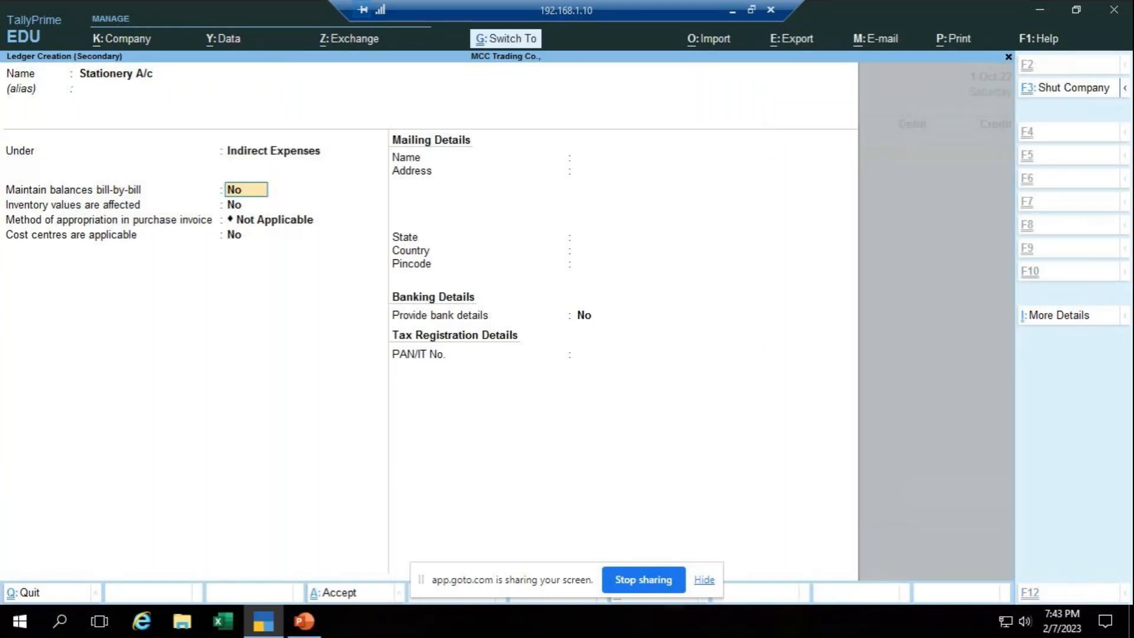
key(ctrl+a)
text(8000)
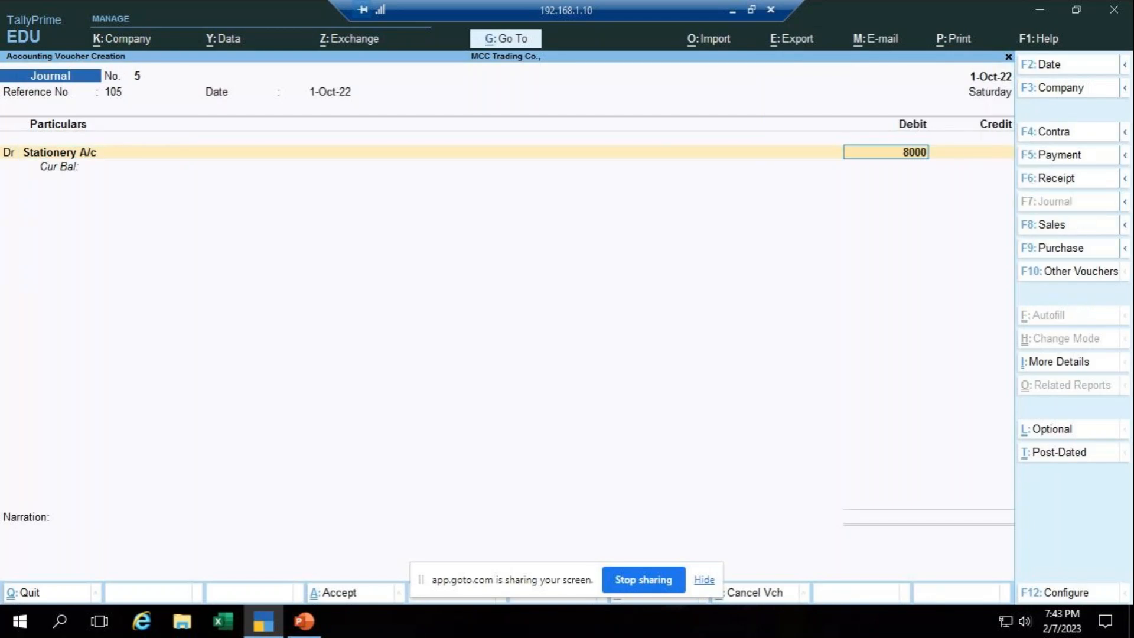
key(Return)
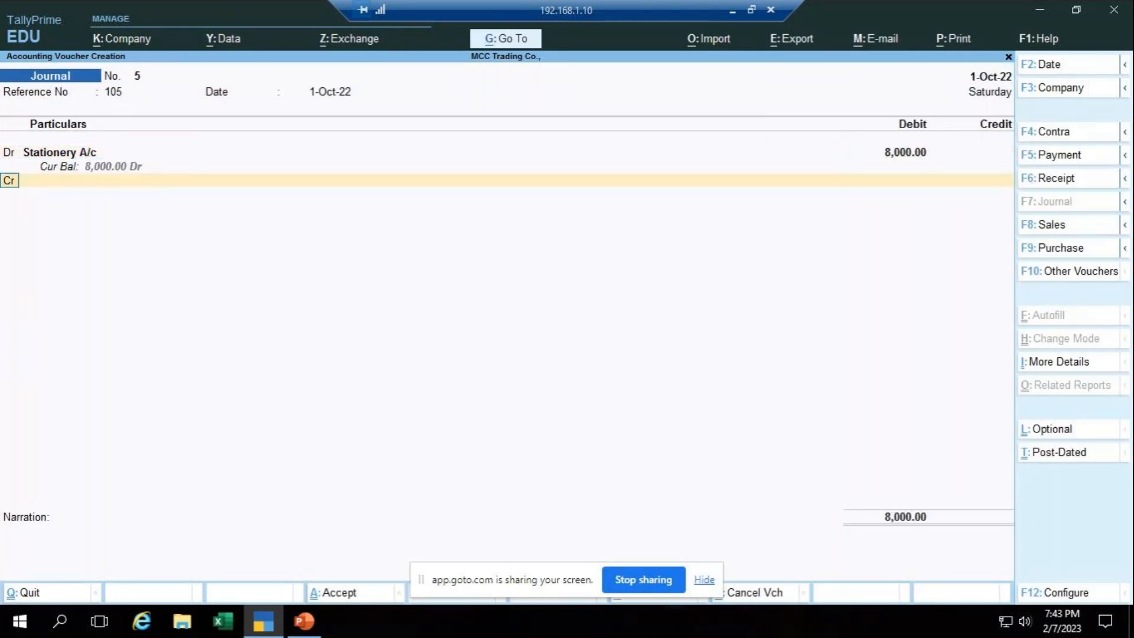
- Create the credit ledger Maruti Enterprises under Sundry Creditors, keeping bill-by-bill balances on and no default credit period
key(Return)
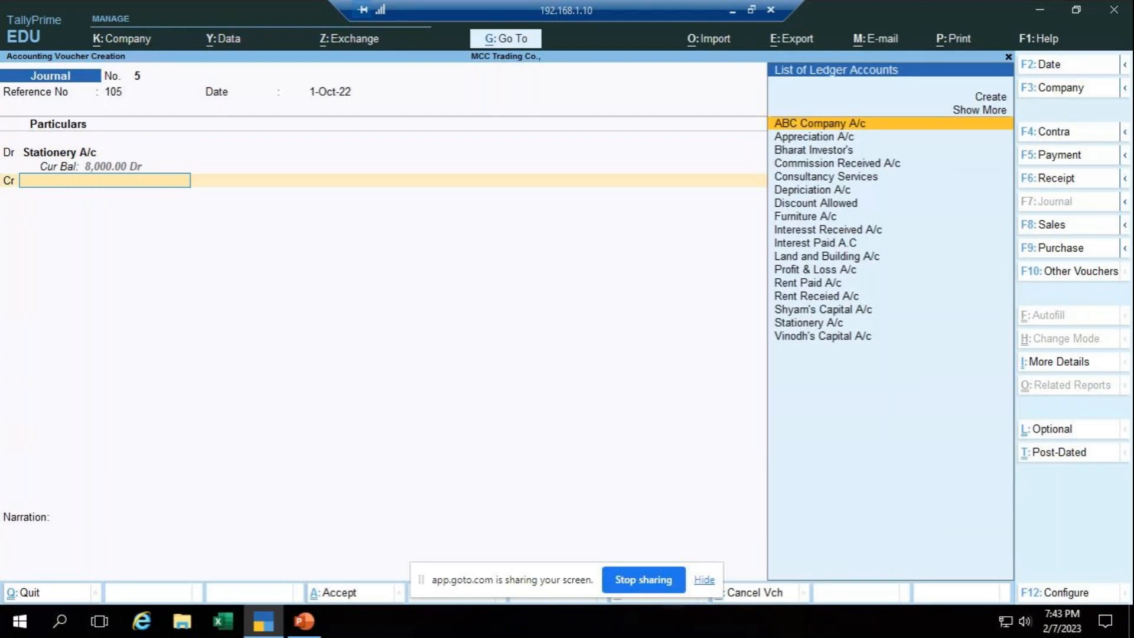
key(alt+c)
text(Maruti Enterprises)
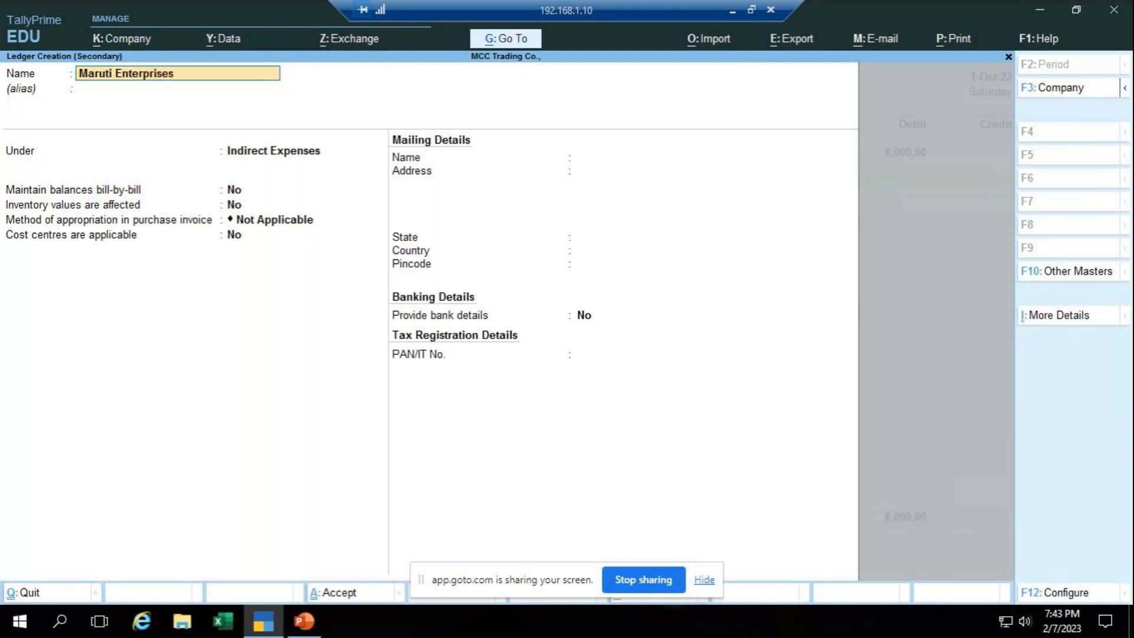
key(Return)
key(Return)
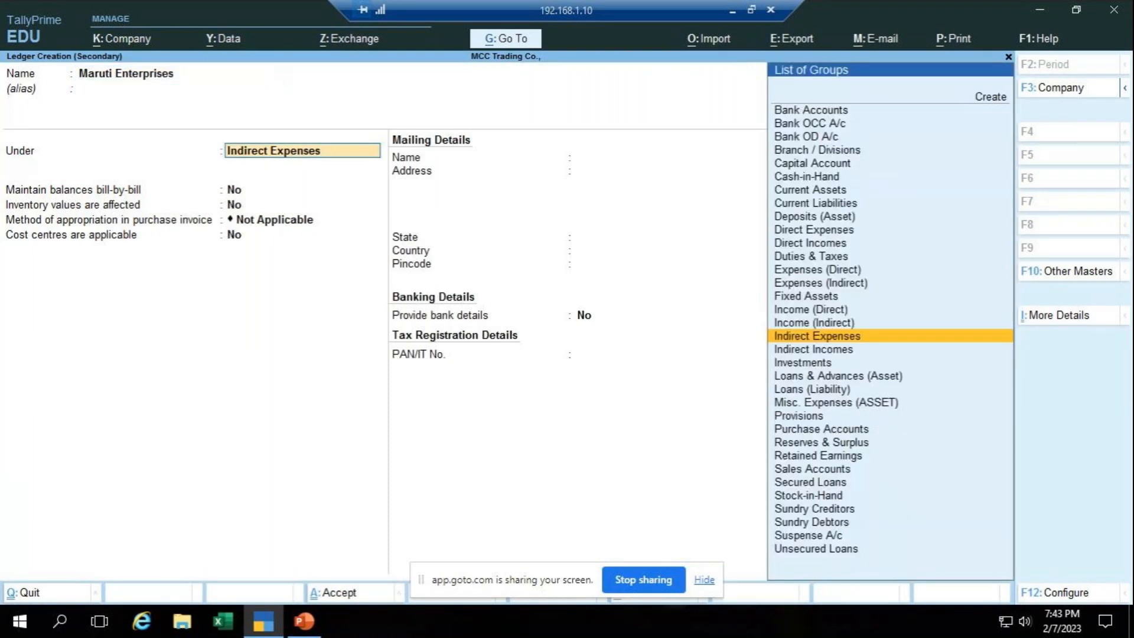
text(S)
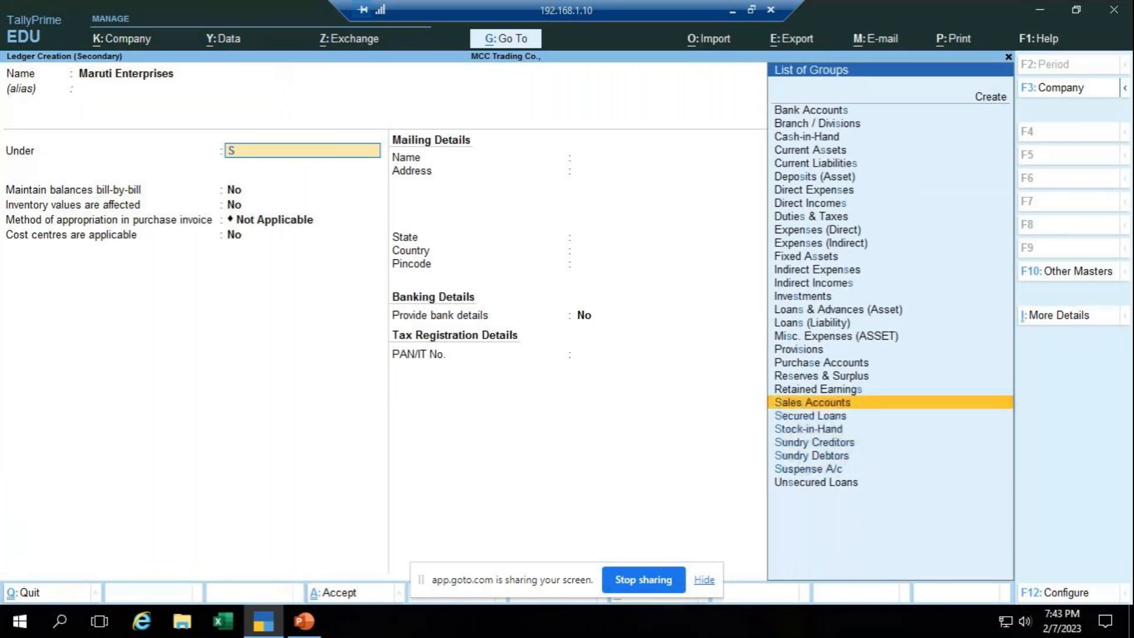
key(Down)
key(Down)
key(Down)
key(Return)
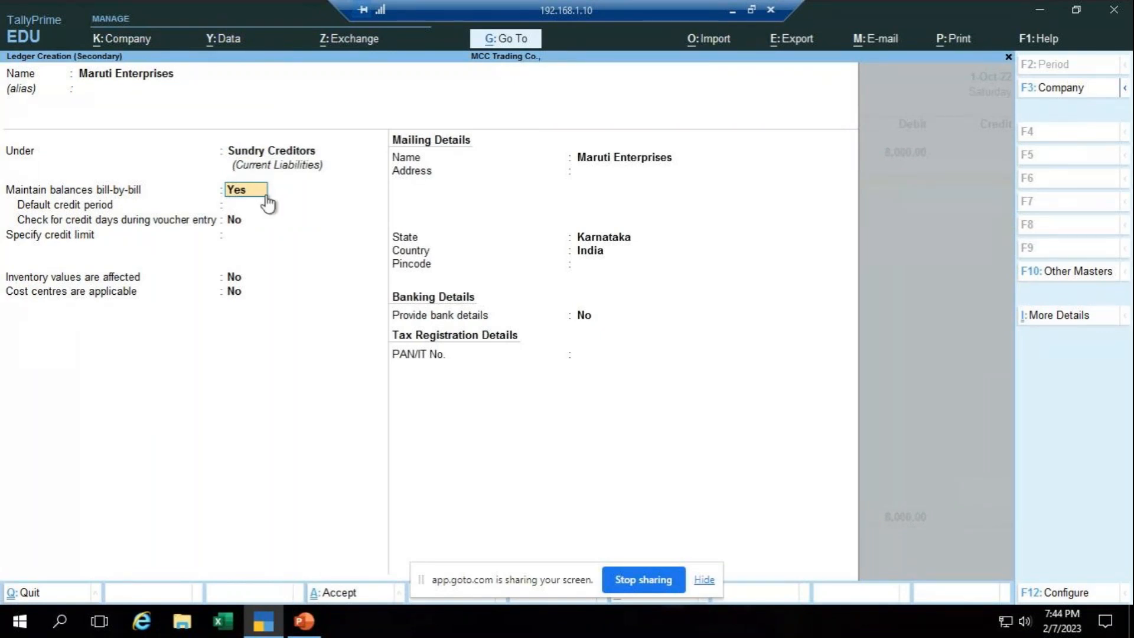
key(Return)
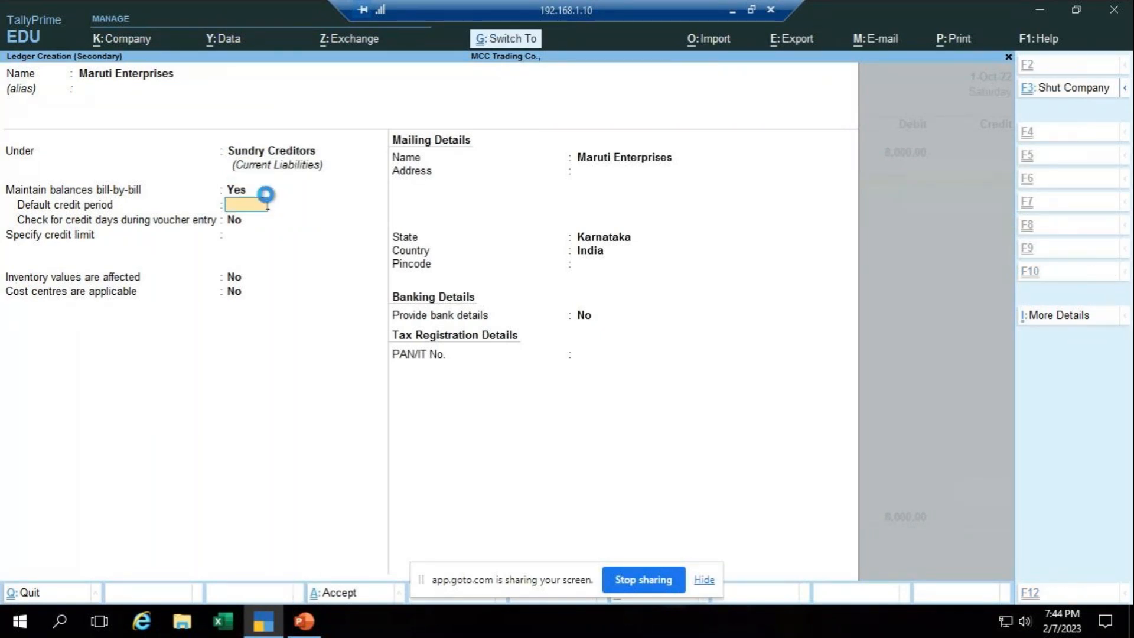
key(ctrl+a)
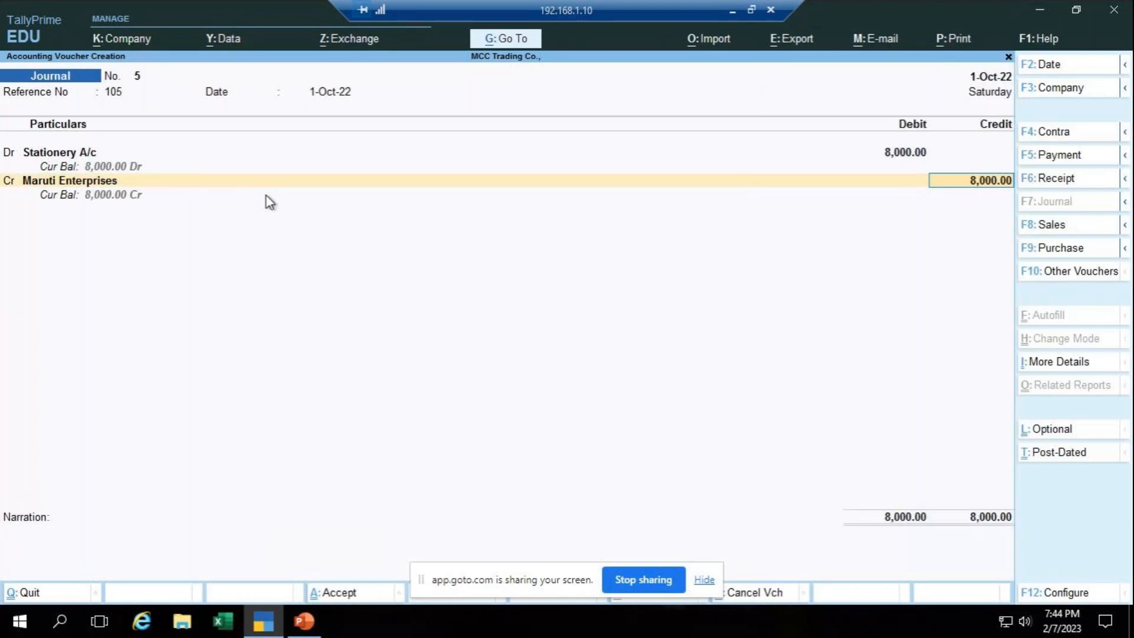
- Credit Maruti Enterprises 8,000 and allocate the full amount in the bill-wise details to New Ref 105 without a due date
key(Return)
key(Up)
key(Up)
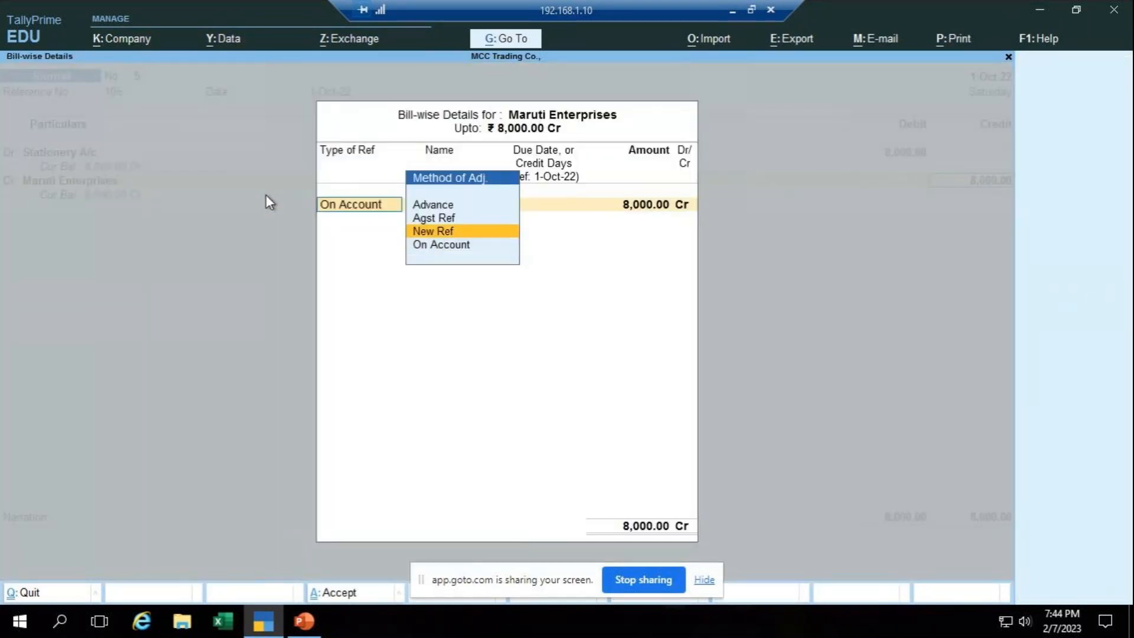
key(Down)
key(Return)
key(Return)
key(Return)
key(Return)
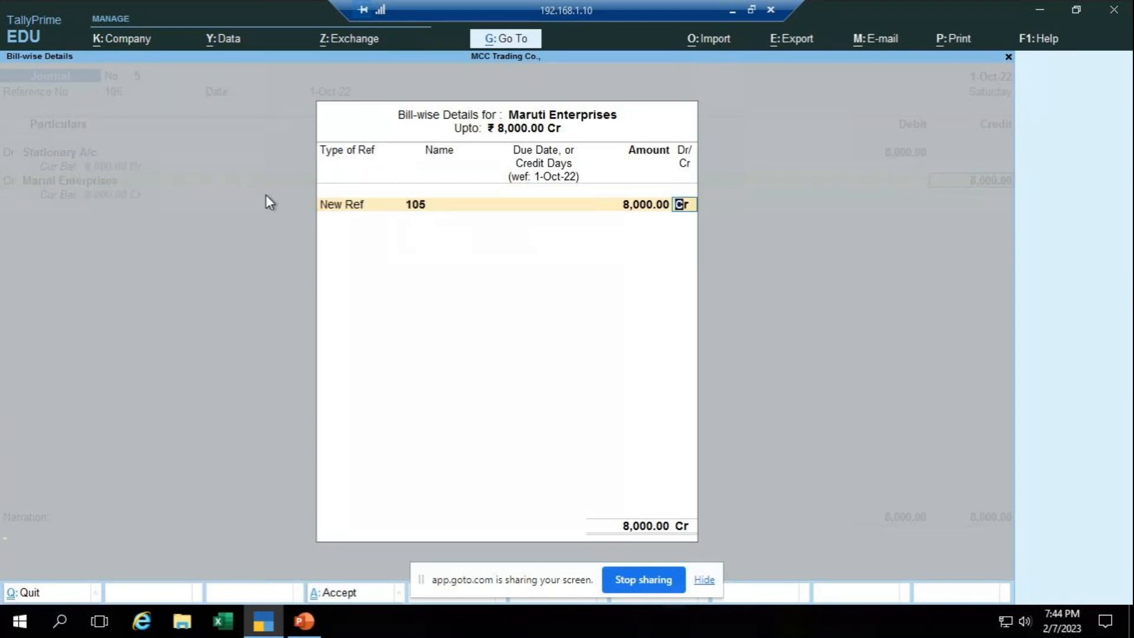
key(Return)
- Enter the journal narration "being bill received from maruti enterprises for stationery purchased on credit basis"
text(being bil)
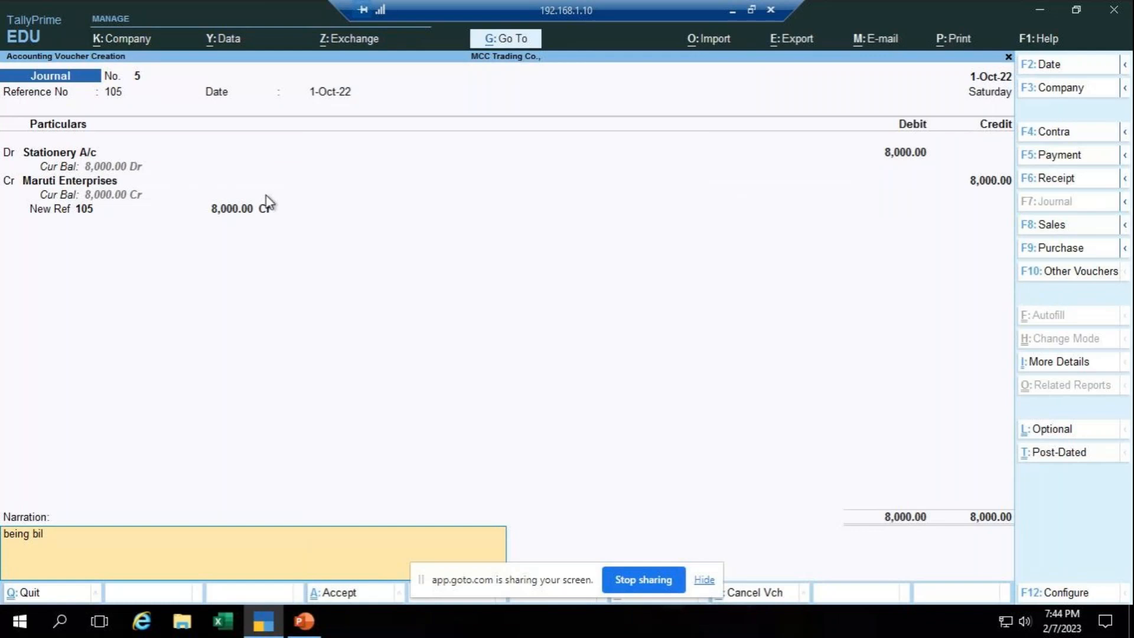
text(l received from maruti enterp)
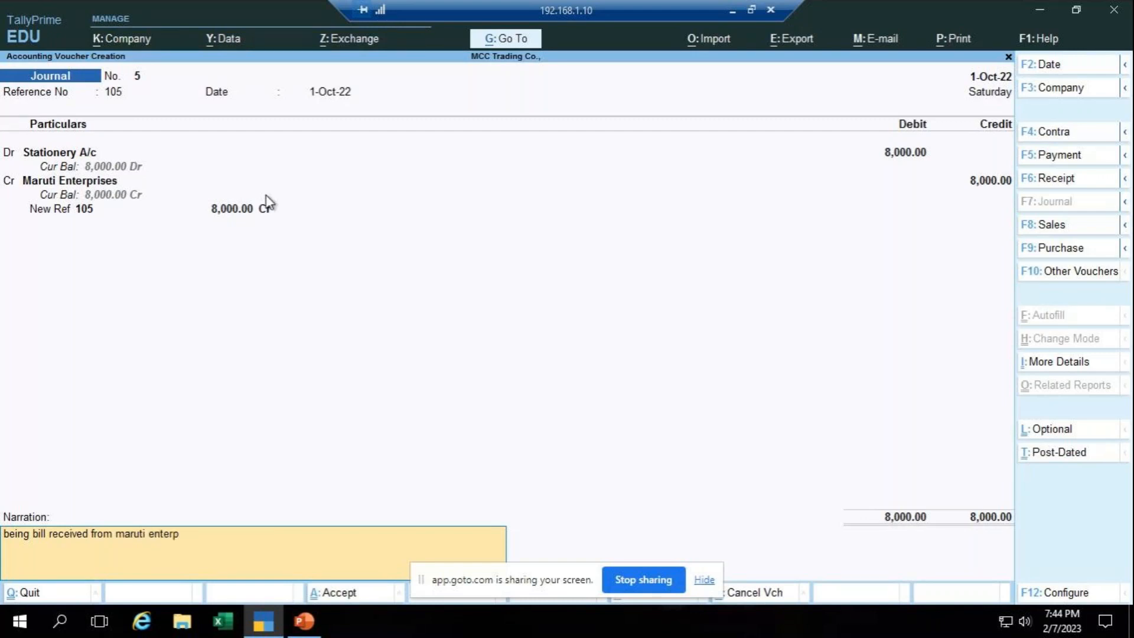
text(rises for stationery purchased on credit basis)
key(Return)
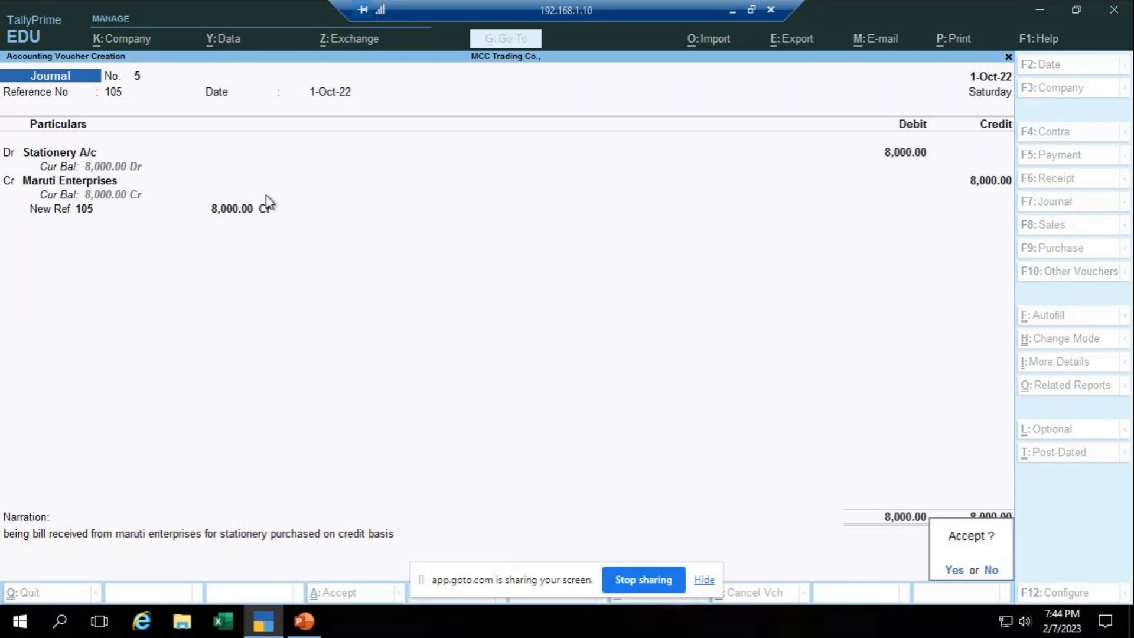